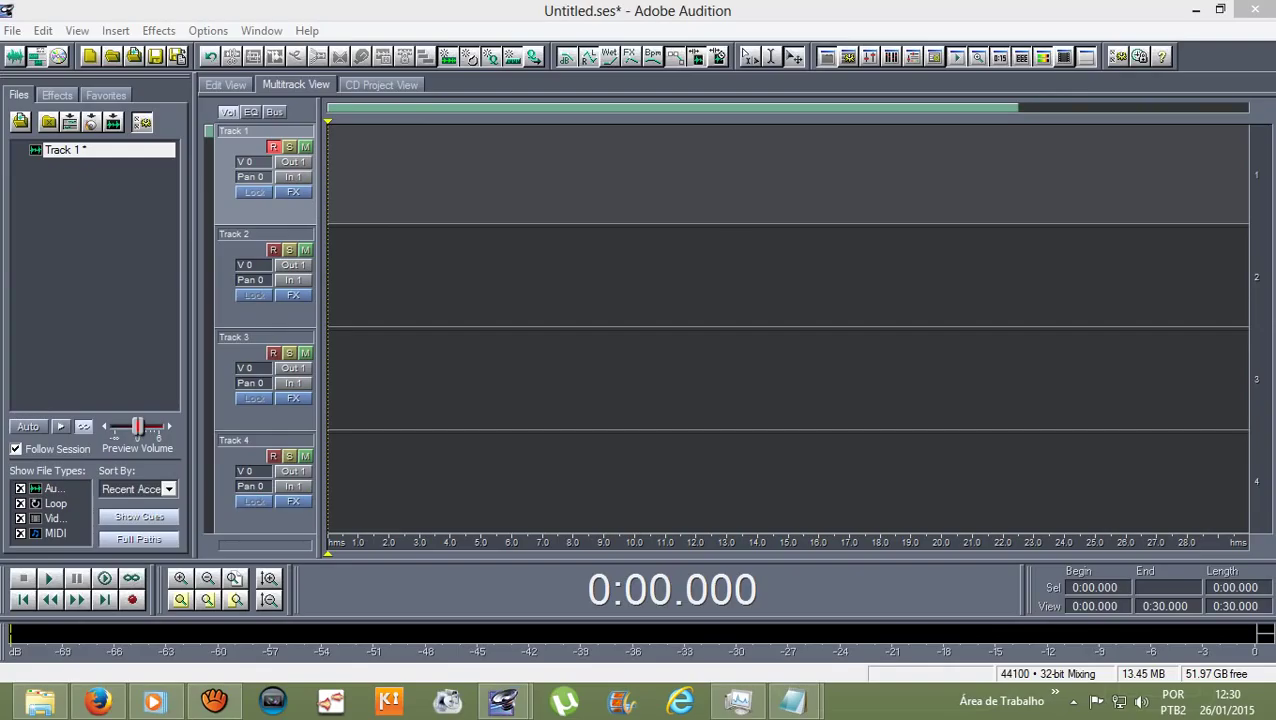
- Record a take of about 23 seconds on Track 1
left_click(132, 599)
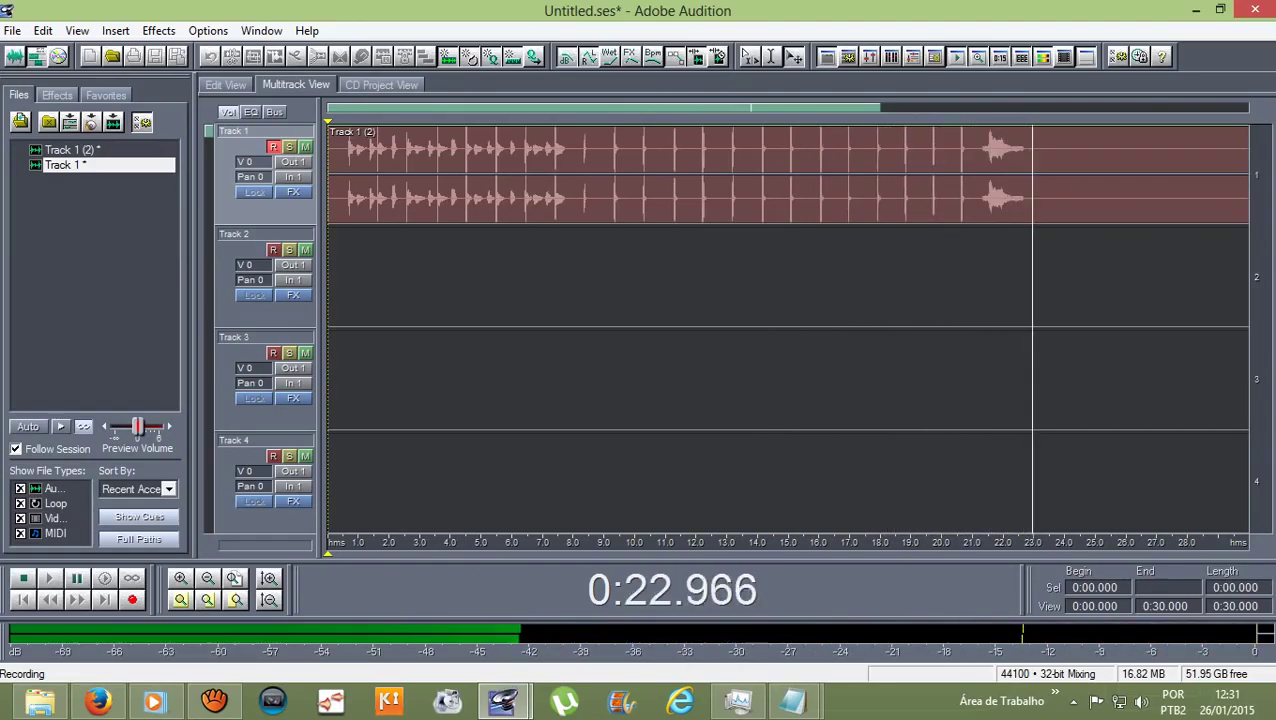
key("space")
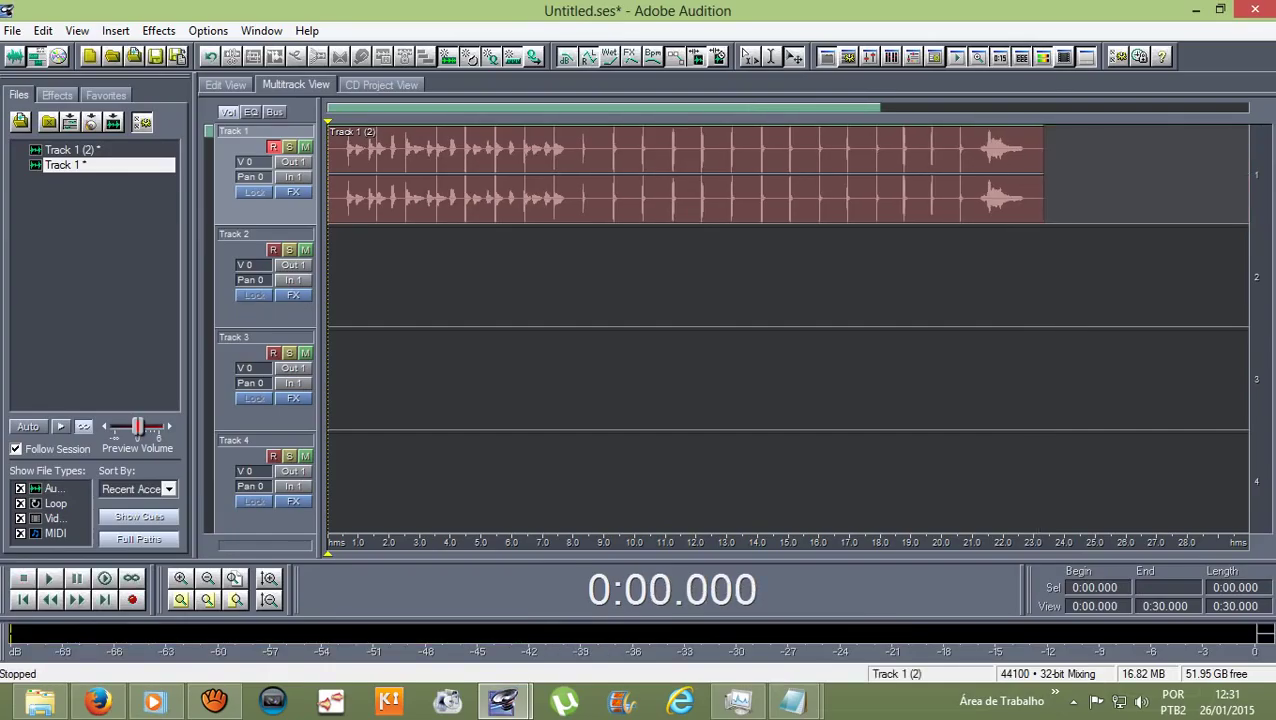
- Arm Track 2 in place of Track 1 and record a take of about 22 seconds on it
left_click(273, 250)
left_click(273, 147)
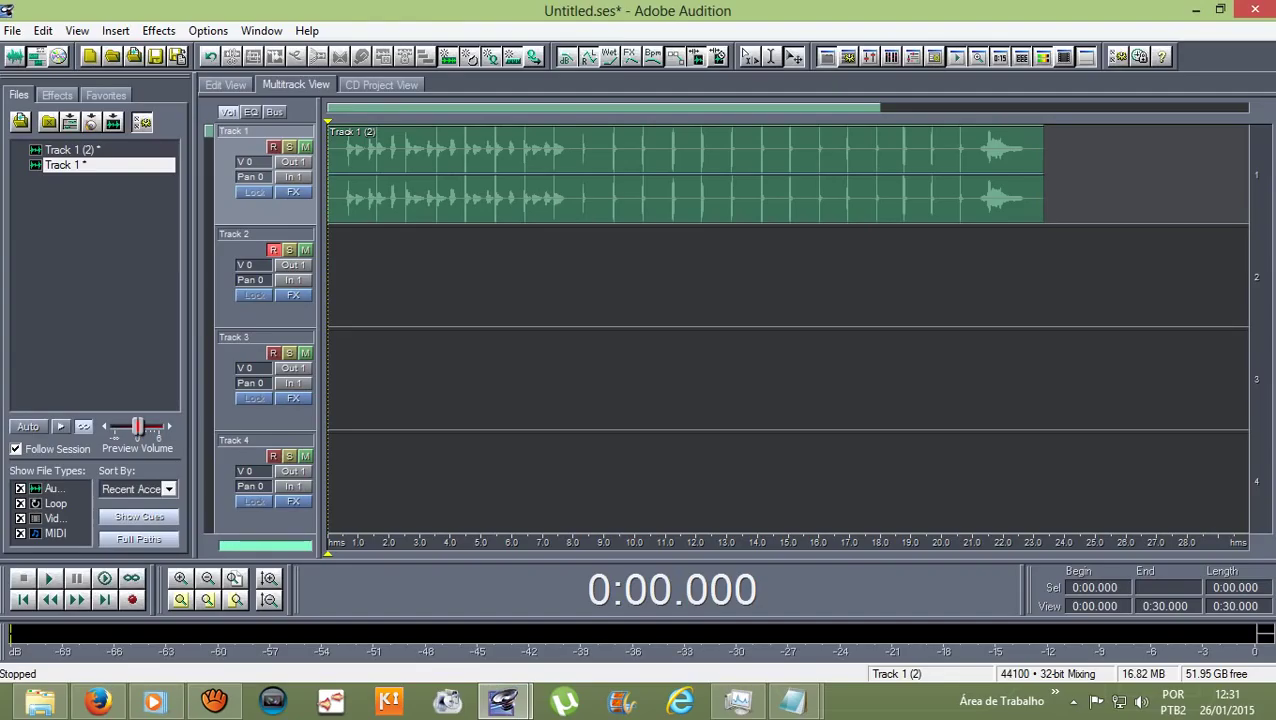
key("ctrl+space")
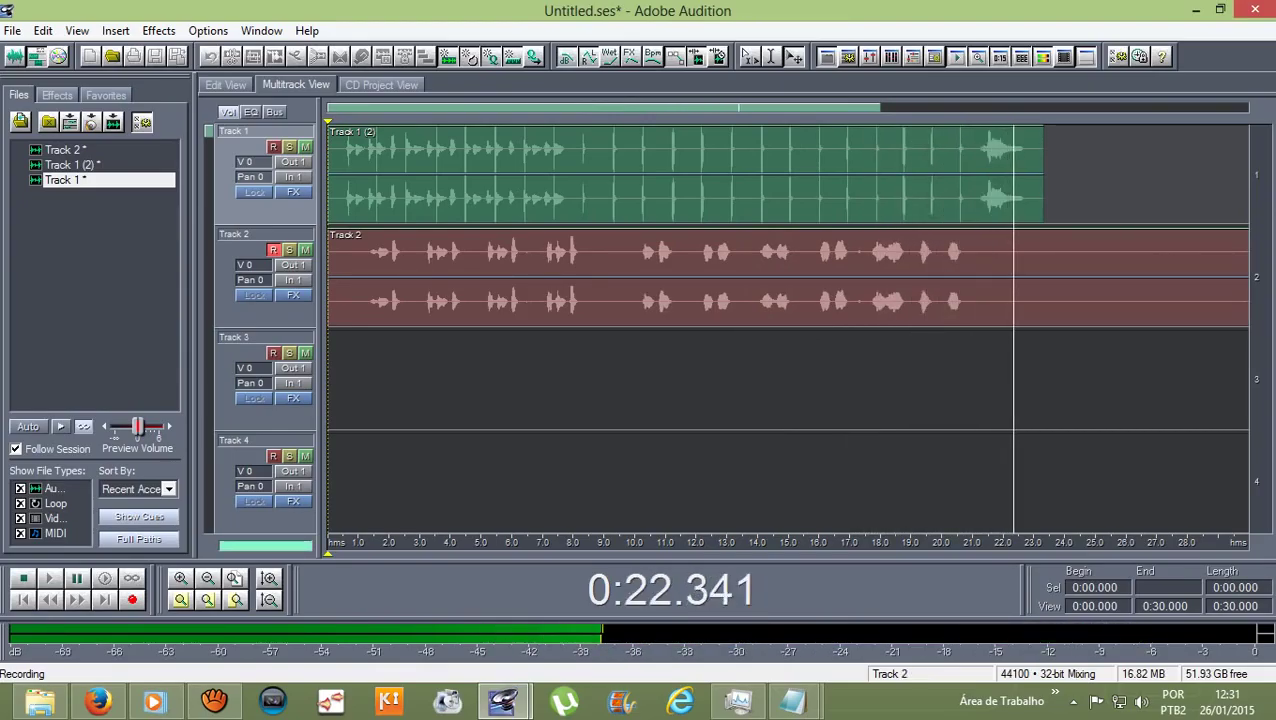
key("space")
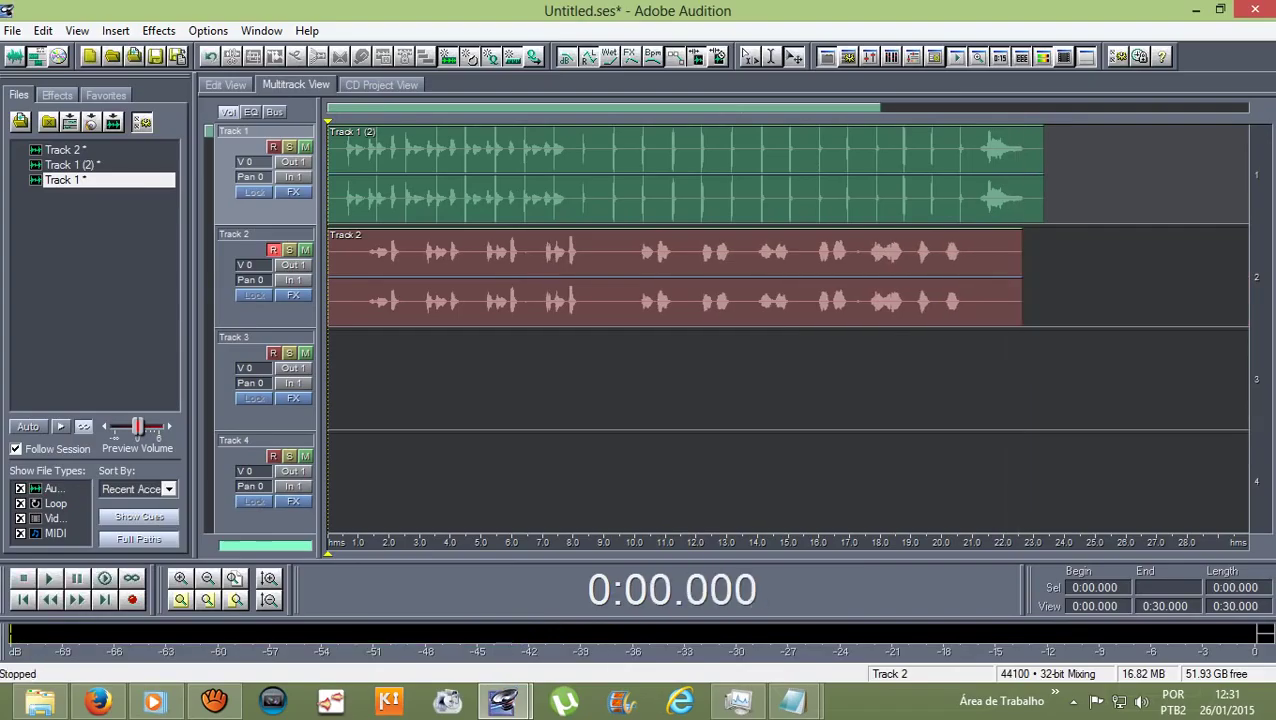
- Arm Track 3, disarm and mute Track 2, and record a take of about 22 seconds on Track 3
left_click(273, 353)
left_click(273, 250)
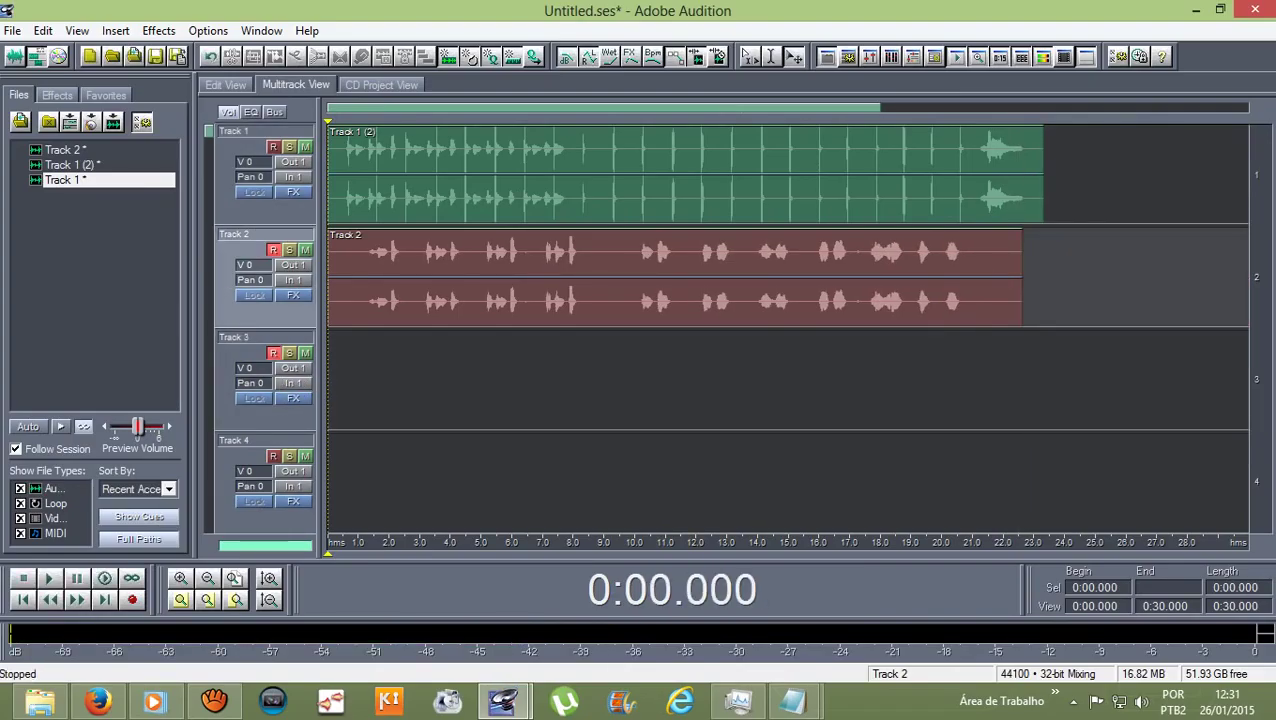
left_click(305, 249)
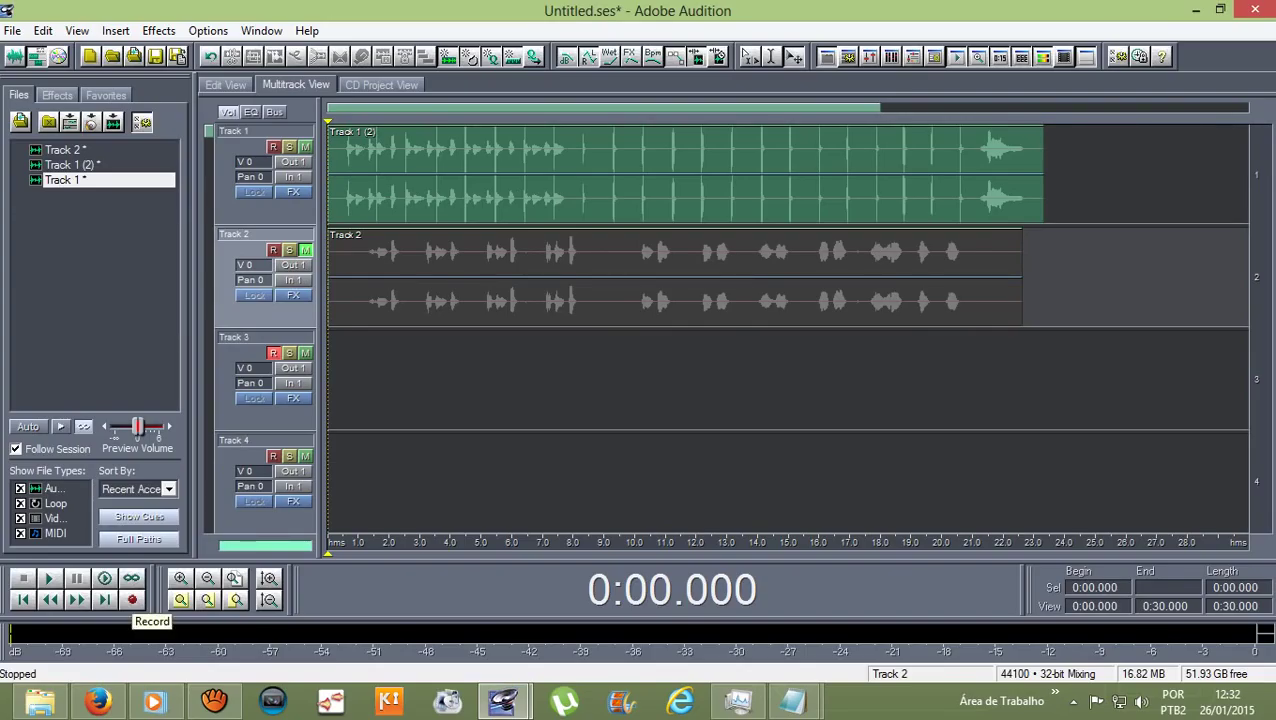
left_click(132, 599)
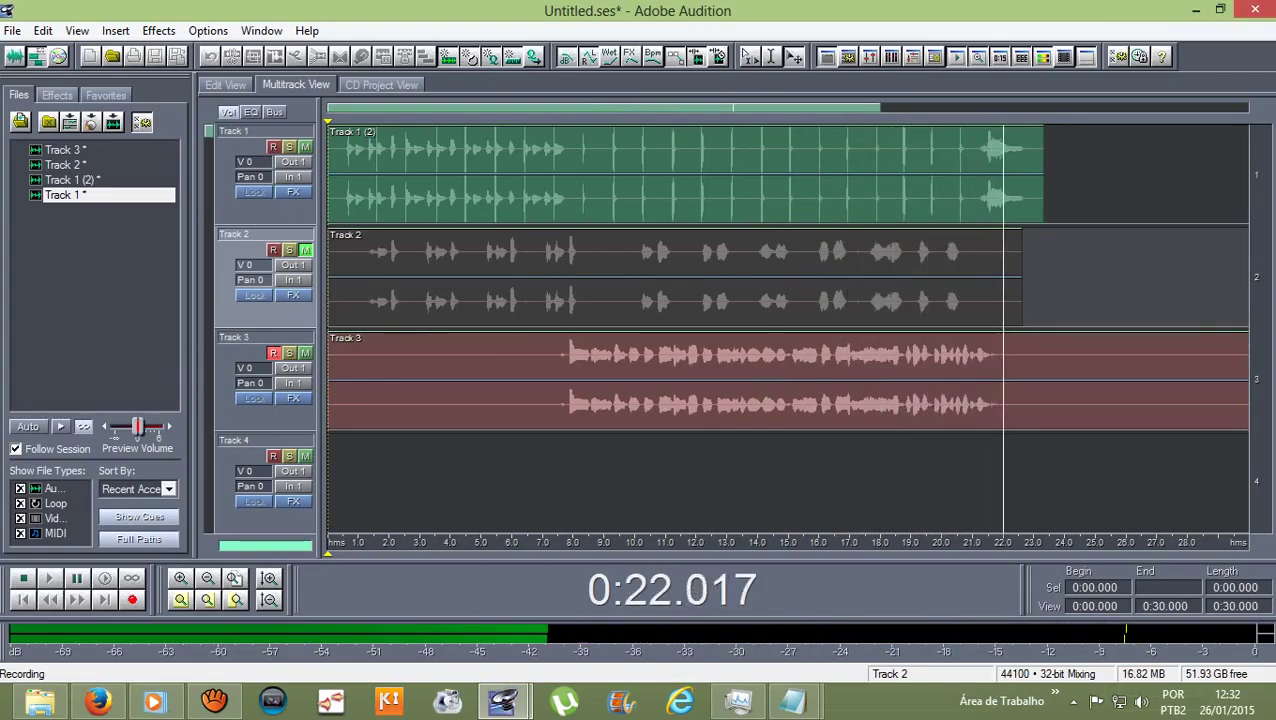
key("space")
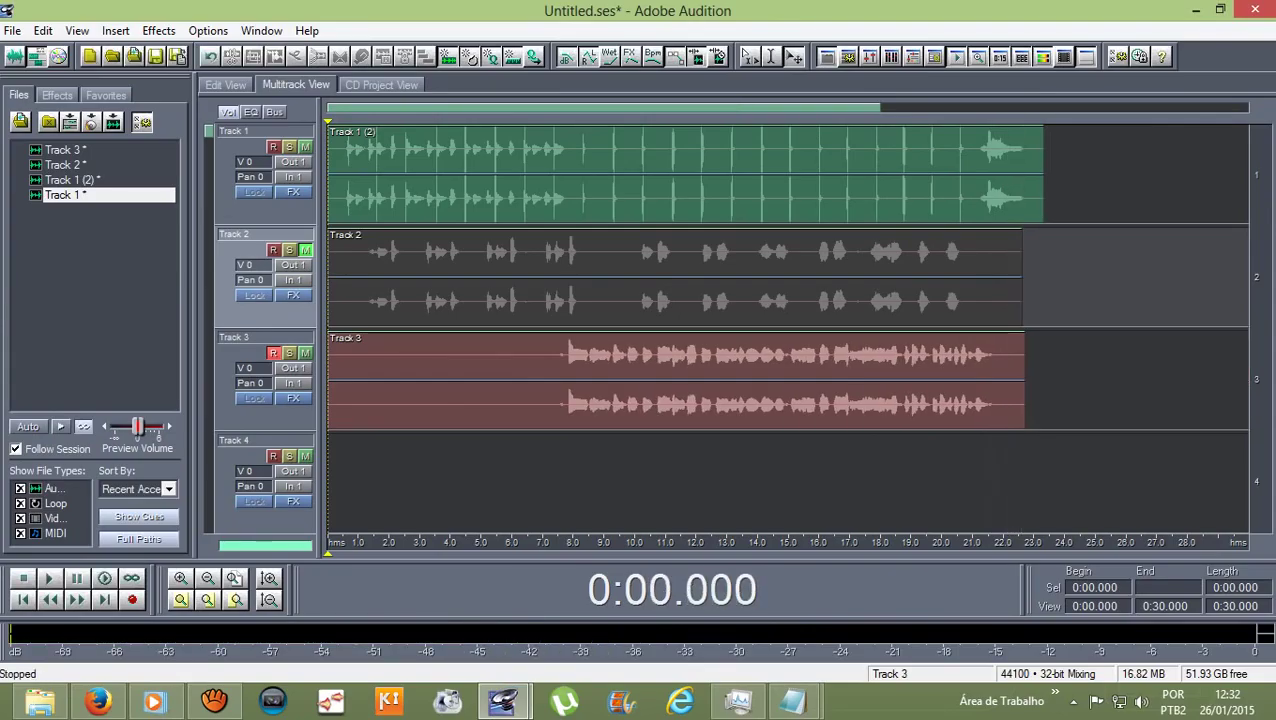
- Mute and disarm Track 3, arm Track 4, and record a take of about 22 seconds on it
left_click(305, 353)
left_click(274, 353)
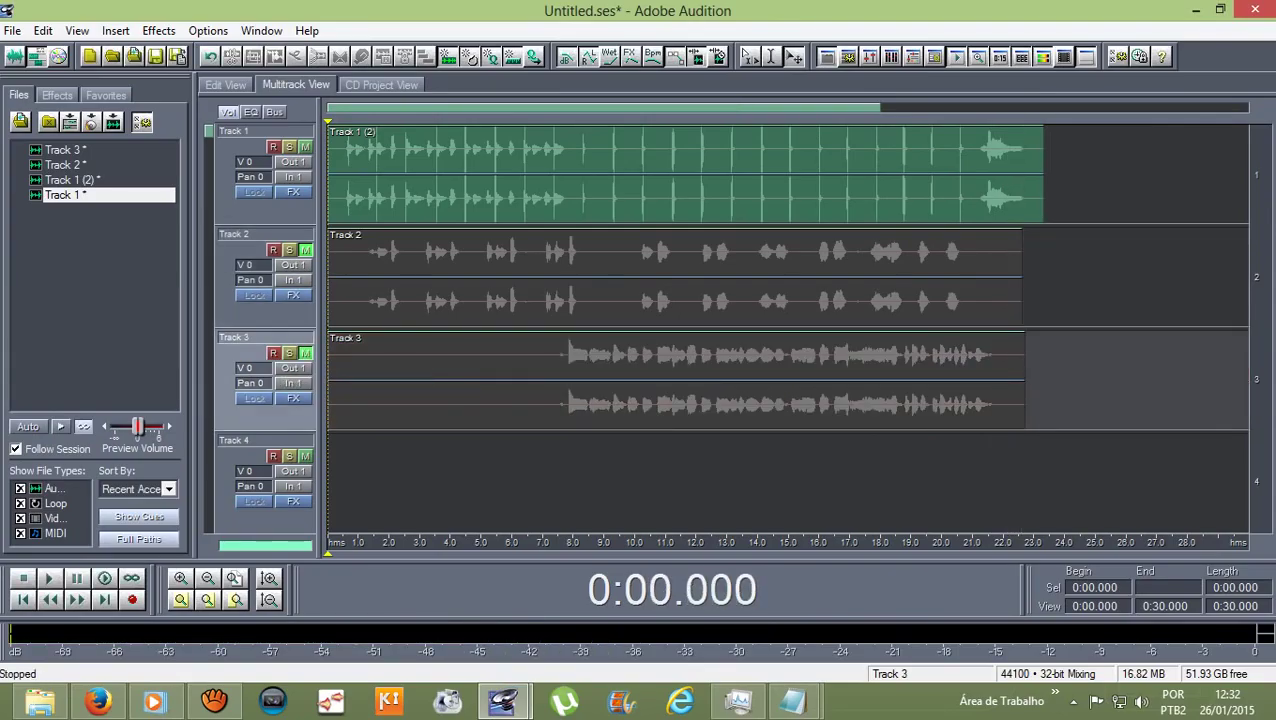
left_click(132, 599)
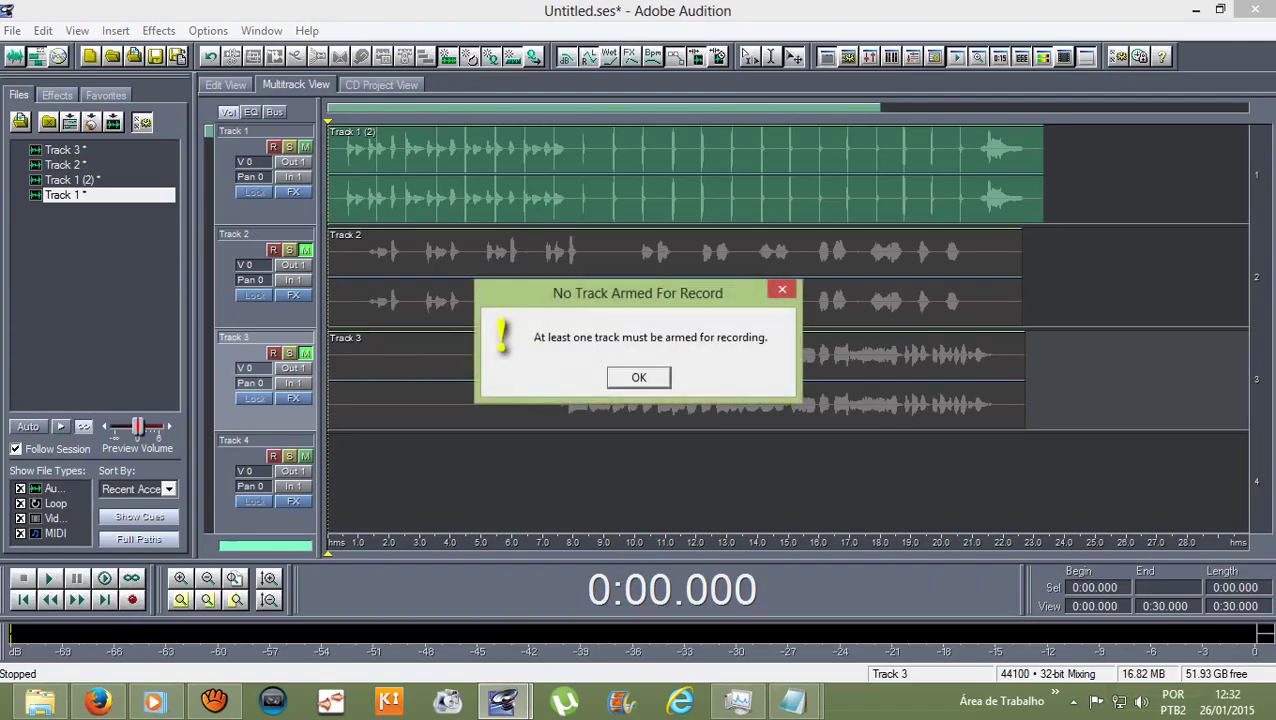
key("Return")
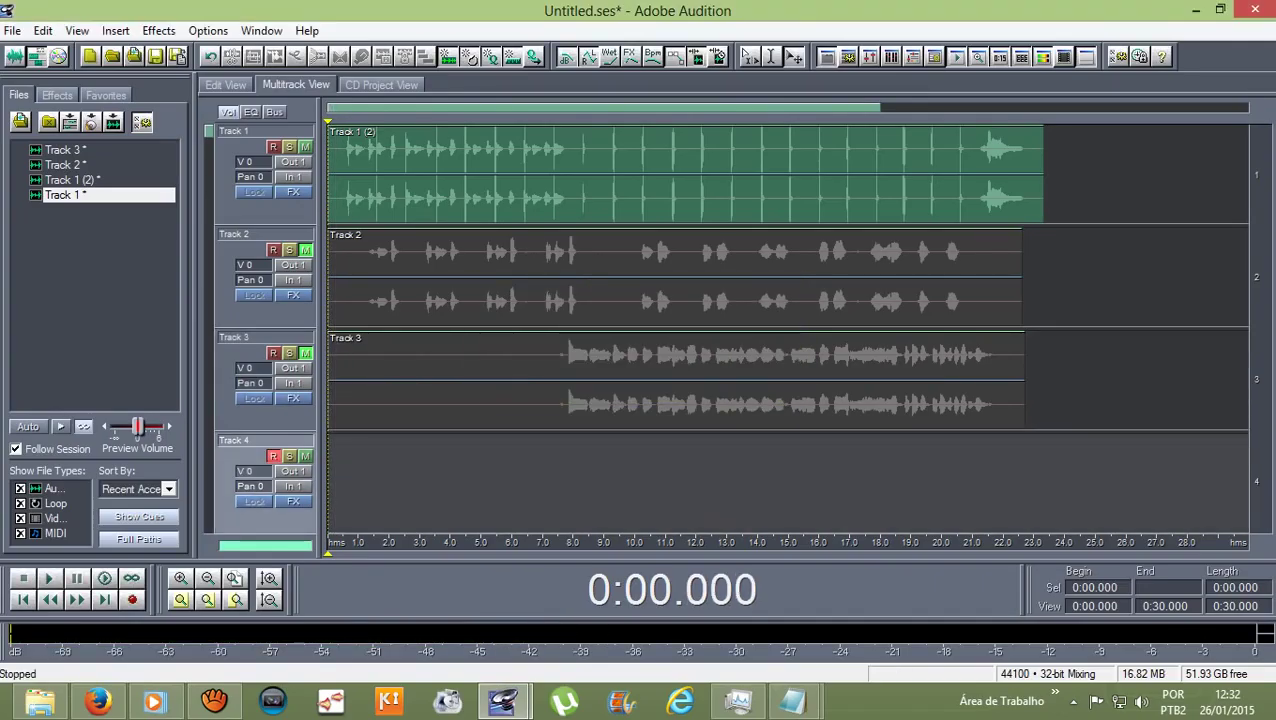
left_click(132, 599)
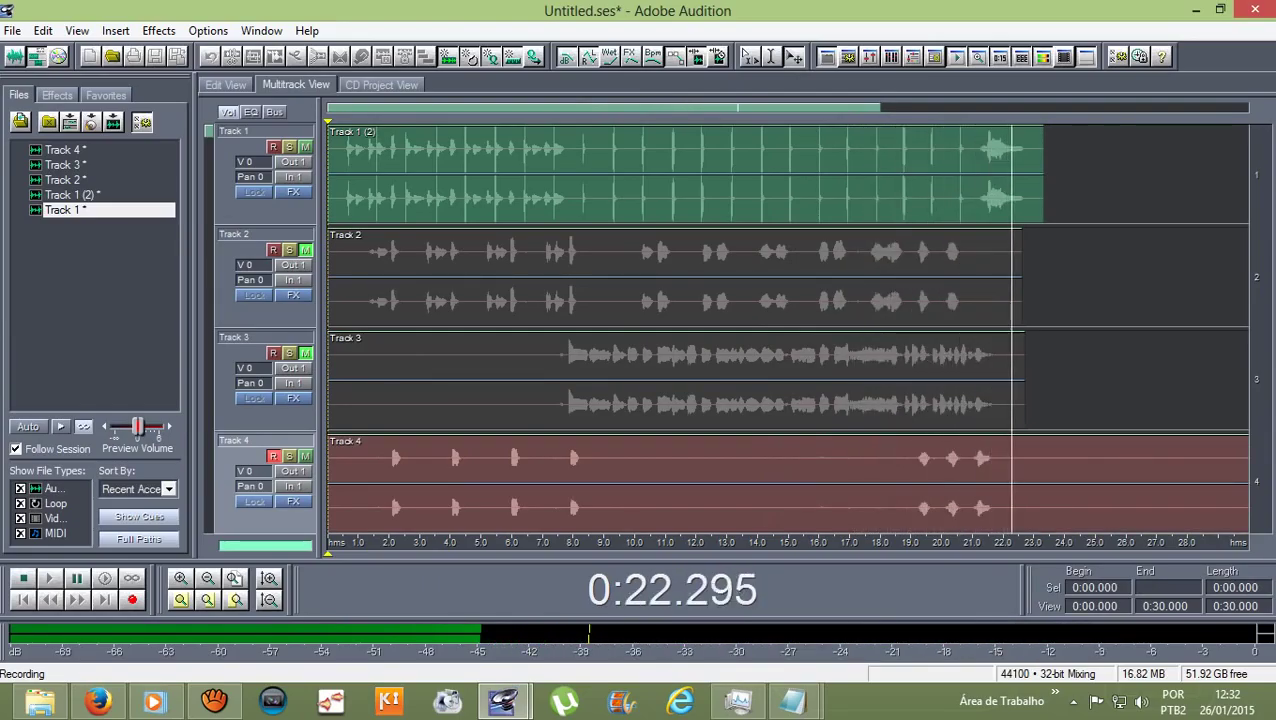
key("space")
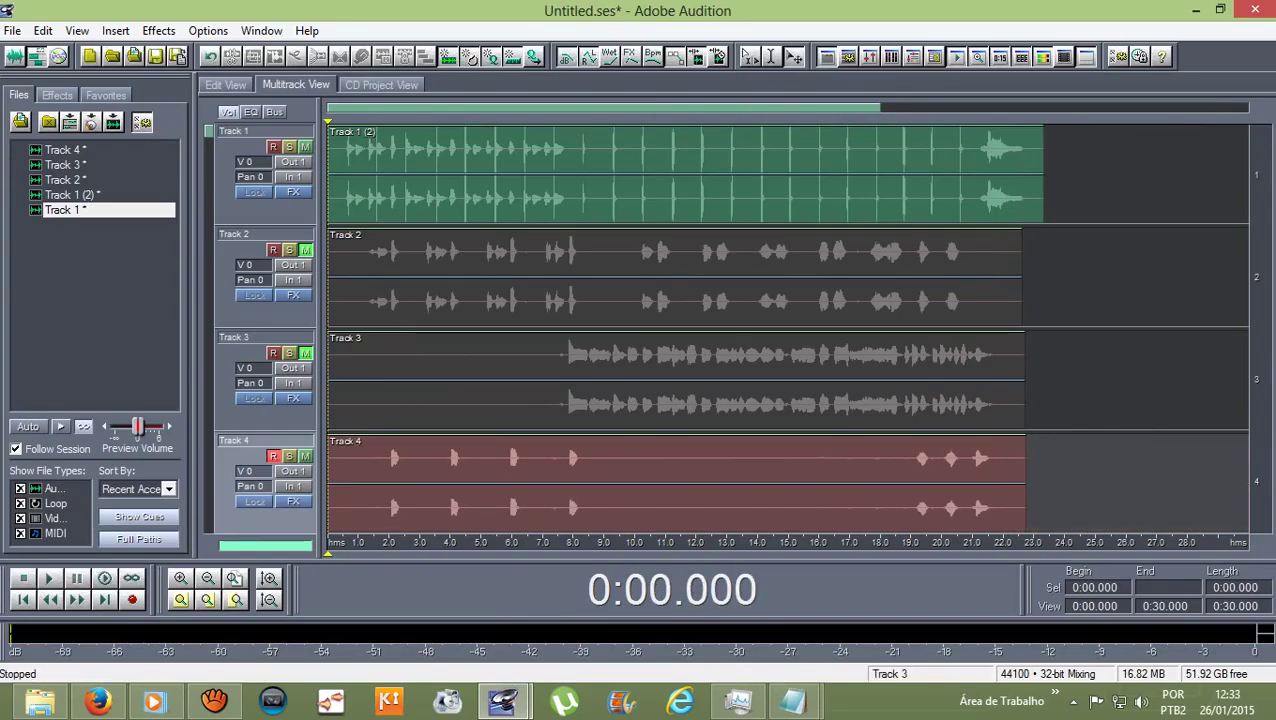
- Unmute Track 3 and Track 2
left_click(306, 354)
left_click(306, 250)
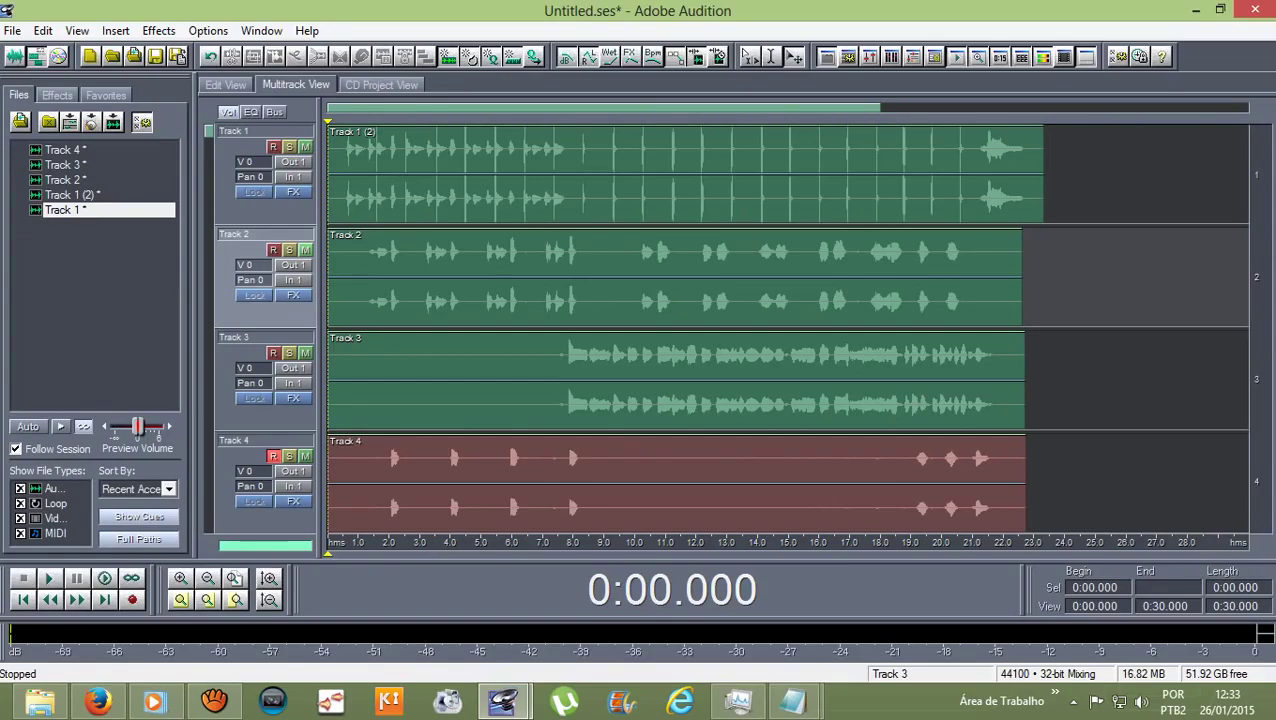
left_click(305, 249)
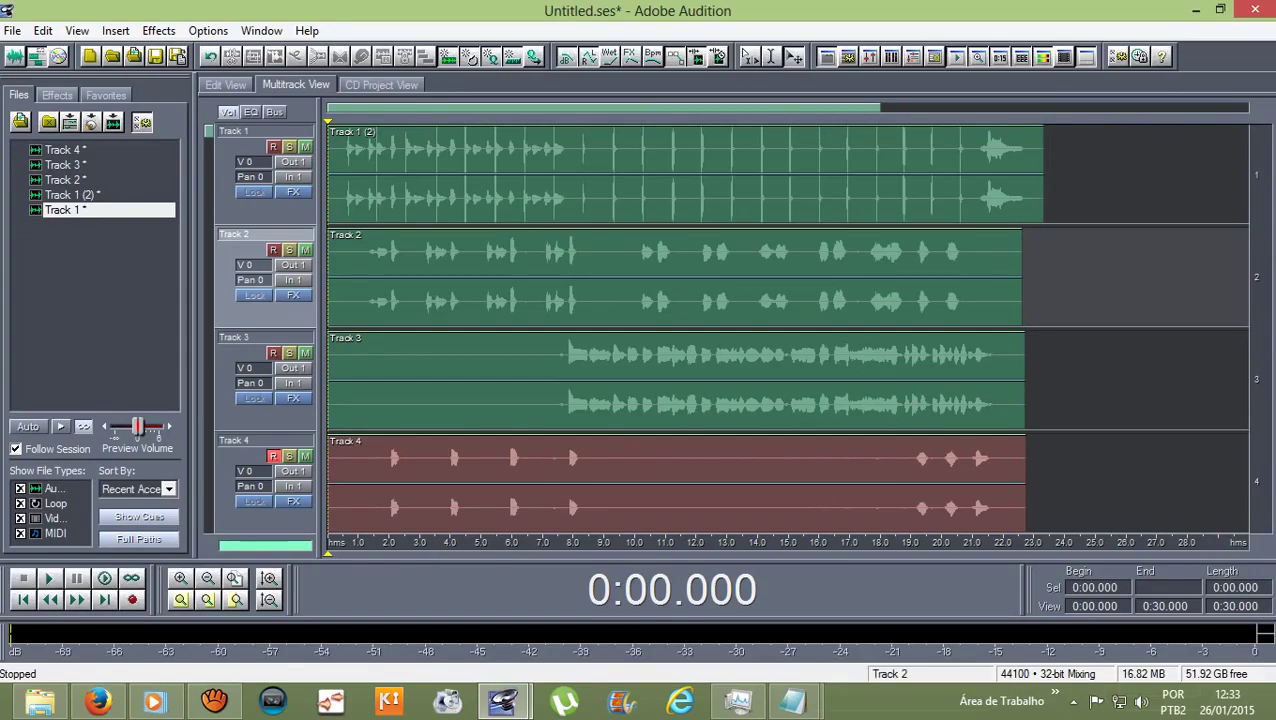
- Look through all the session's tracks down to Track 128 and return to the recorded ones
scroll(305, 240, "down", 4)
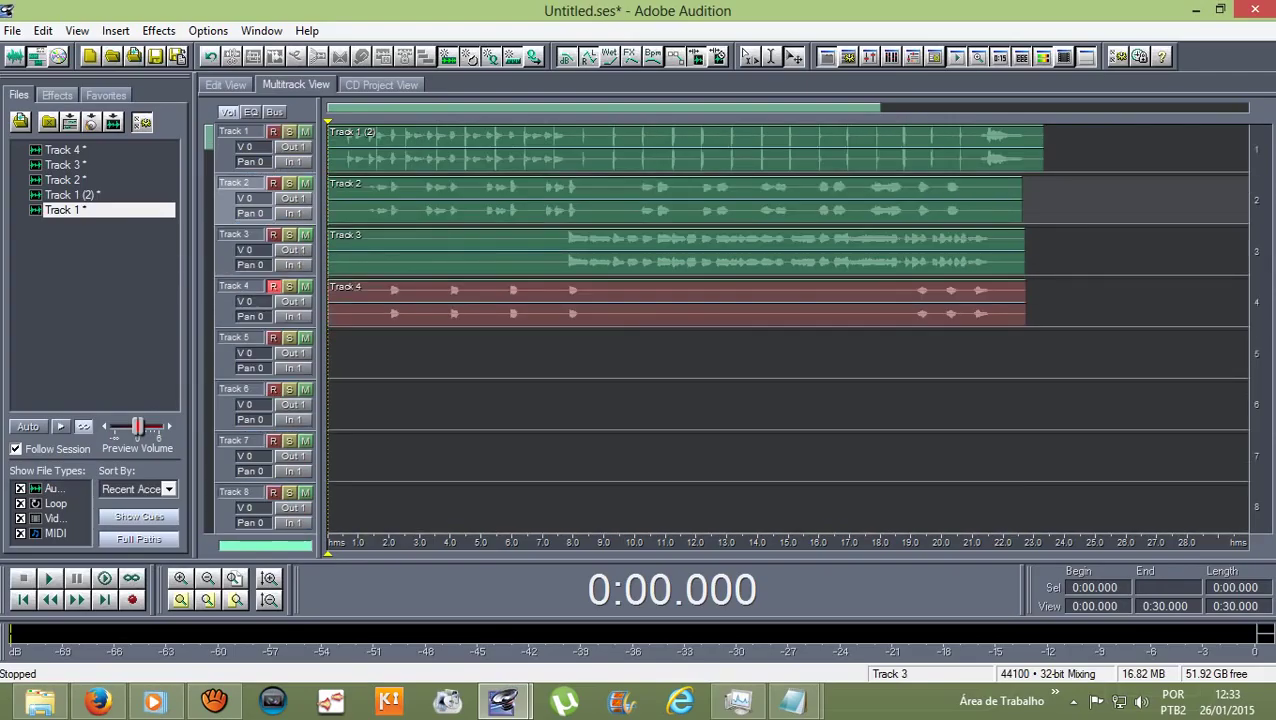
scroll(700, 330, "down", 10)
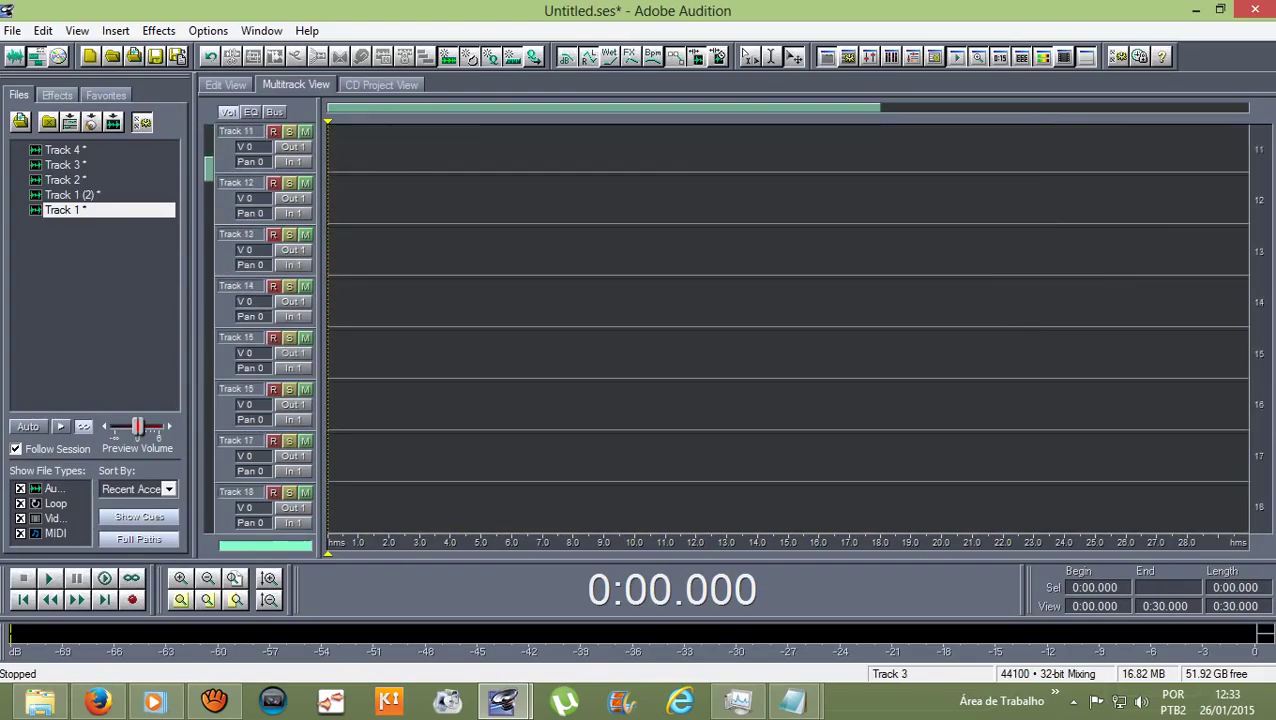
scroll(700, 330, "down", 12)
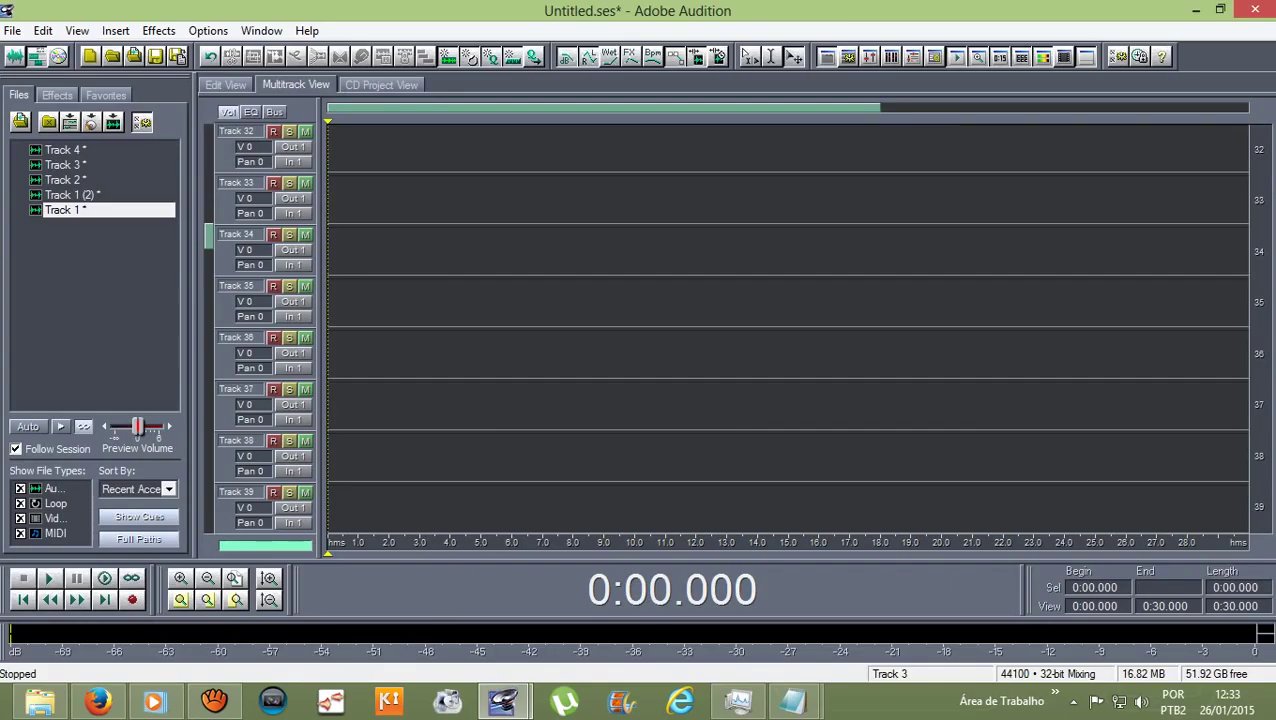
scroll(700, 330, "down", 9)
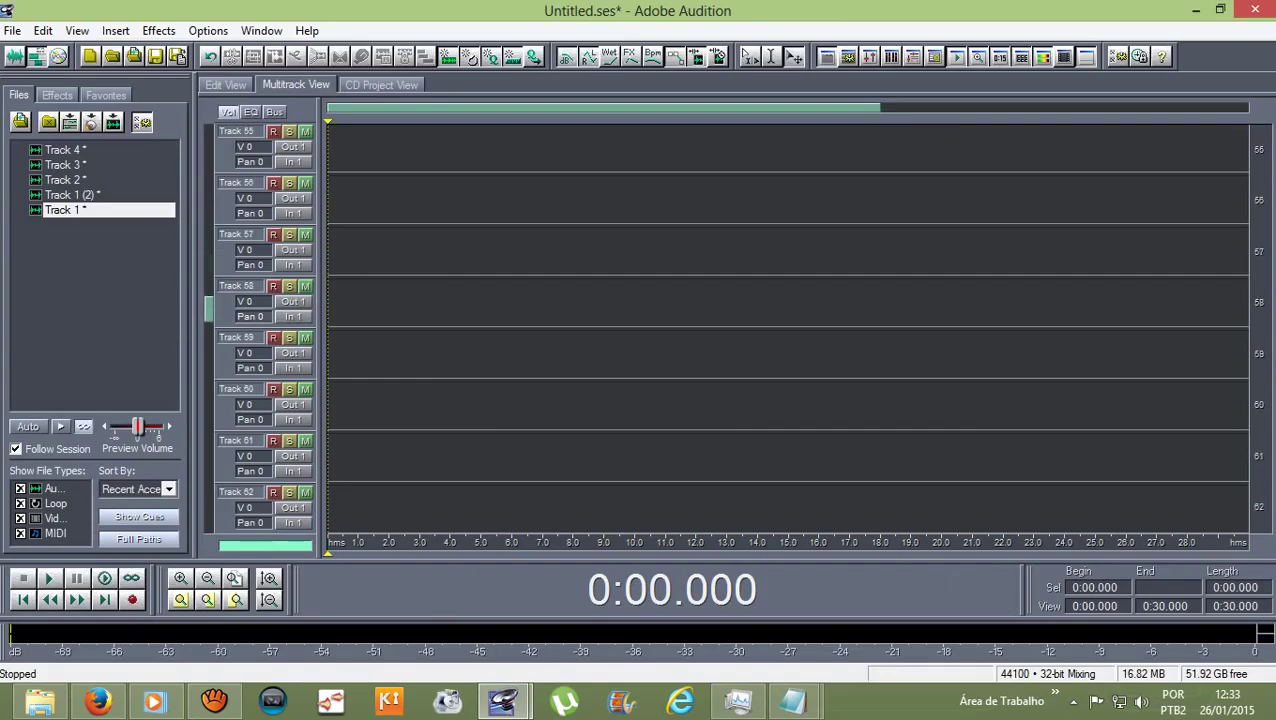
scroll(700, 330, "down", 20)
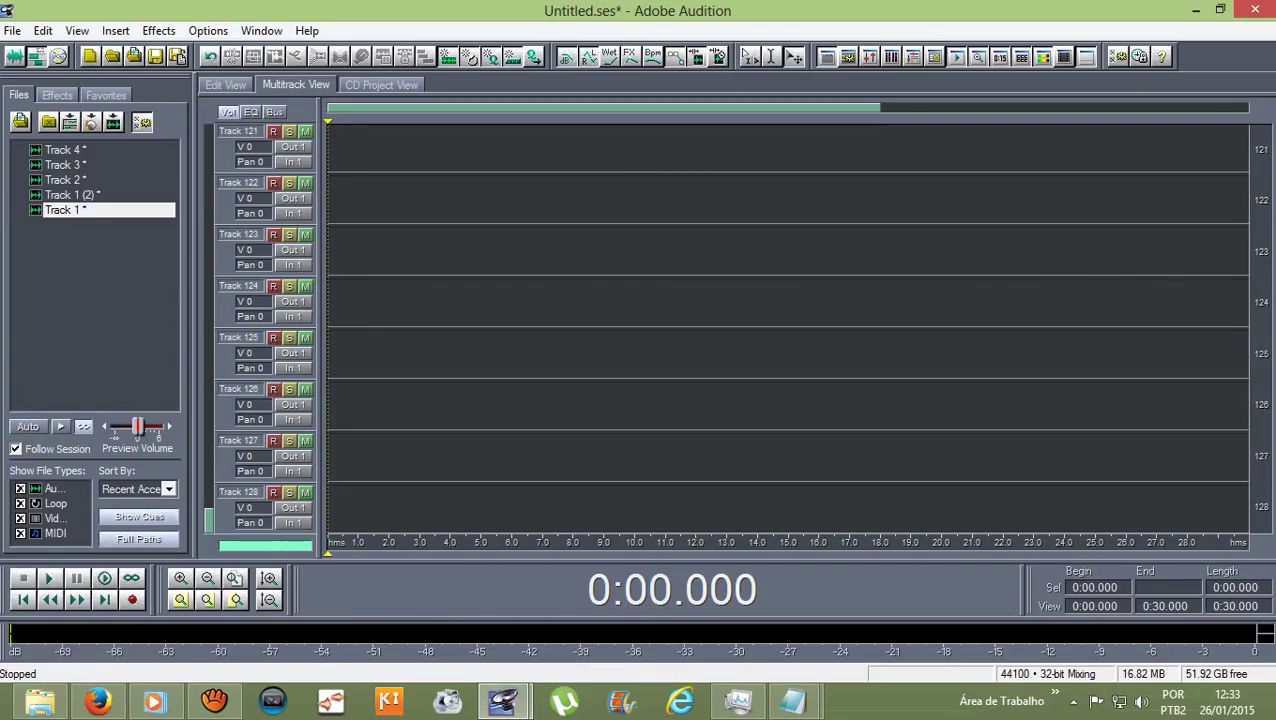
scroll(700, 330, "up", 20)
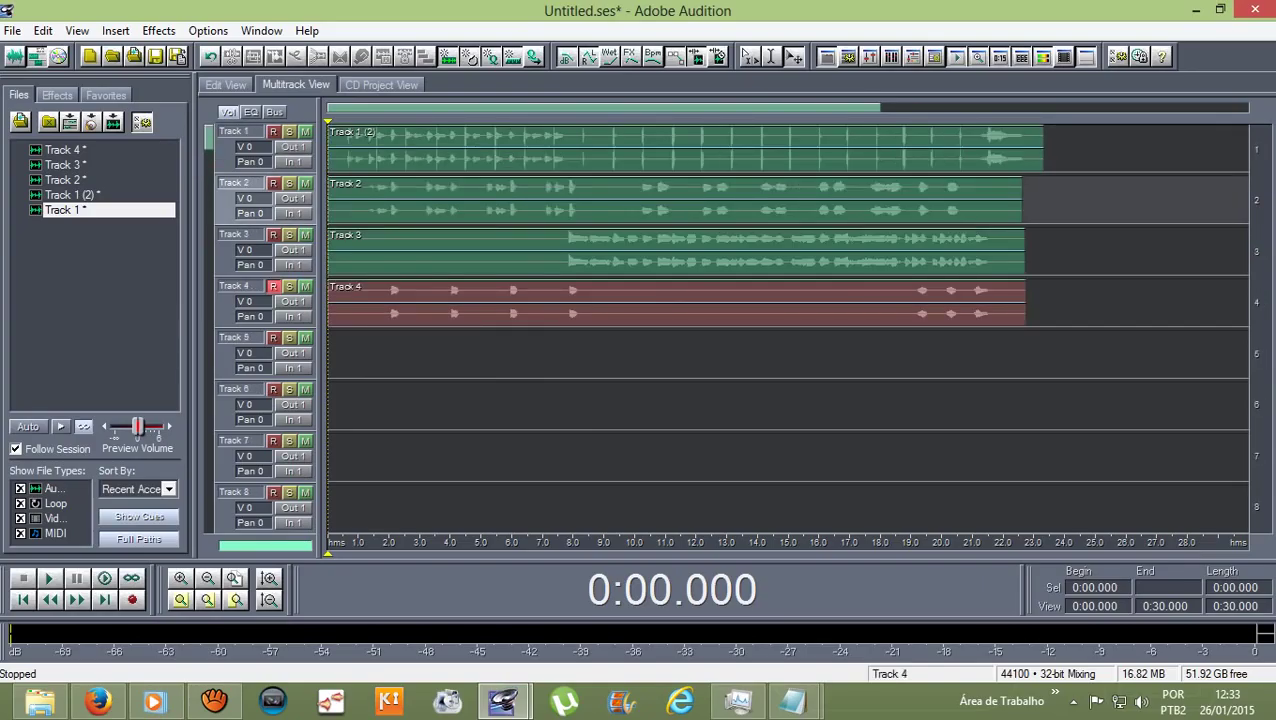
scroll(268, 266, "up", 1)
scroll(420, 300, "up", 1)
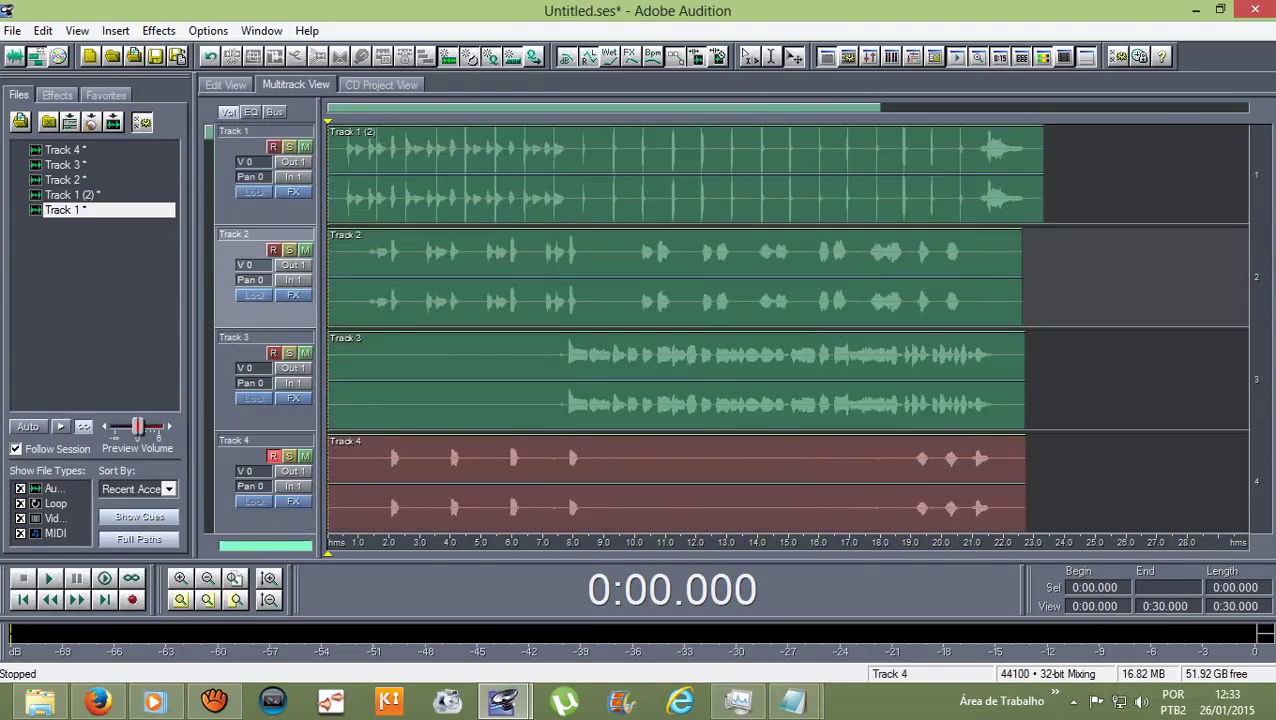
scroll(420, 300, "down", 1)
scroll(700, 330, "up", 1)
- Play back the four-track mix and place the playback cursor at about 9.2 seconds
left_click_drag(879, 108, 1243, 108)
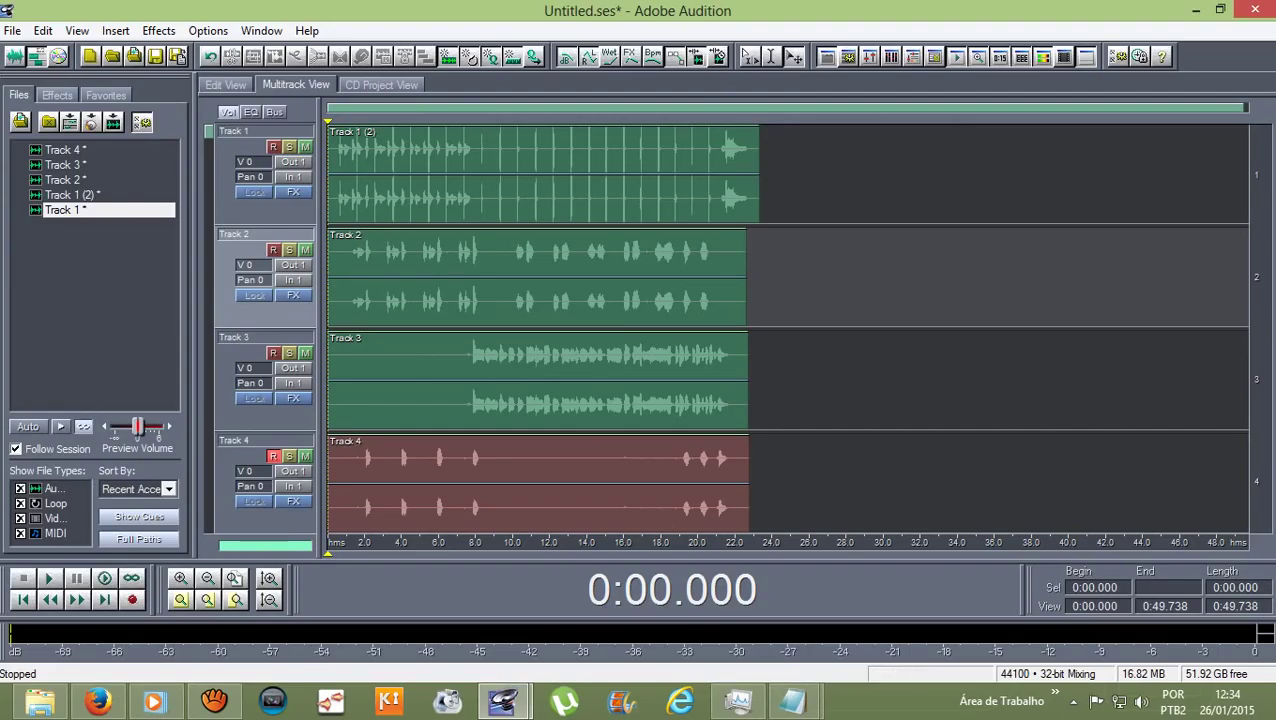
key("space")
left_click_drag(328, 121, 488, 121)
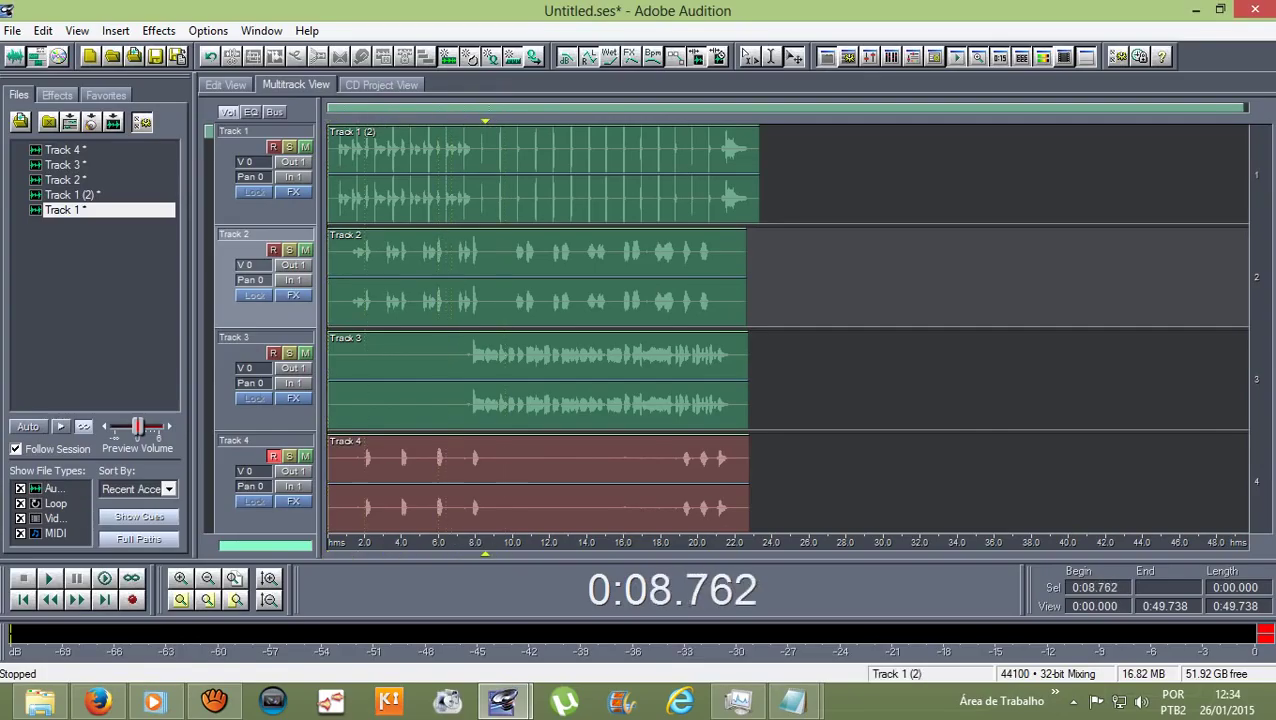
left_click_drag(485, 553, 497, 553)
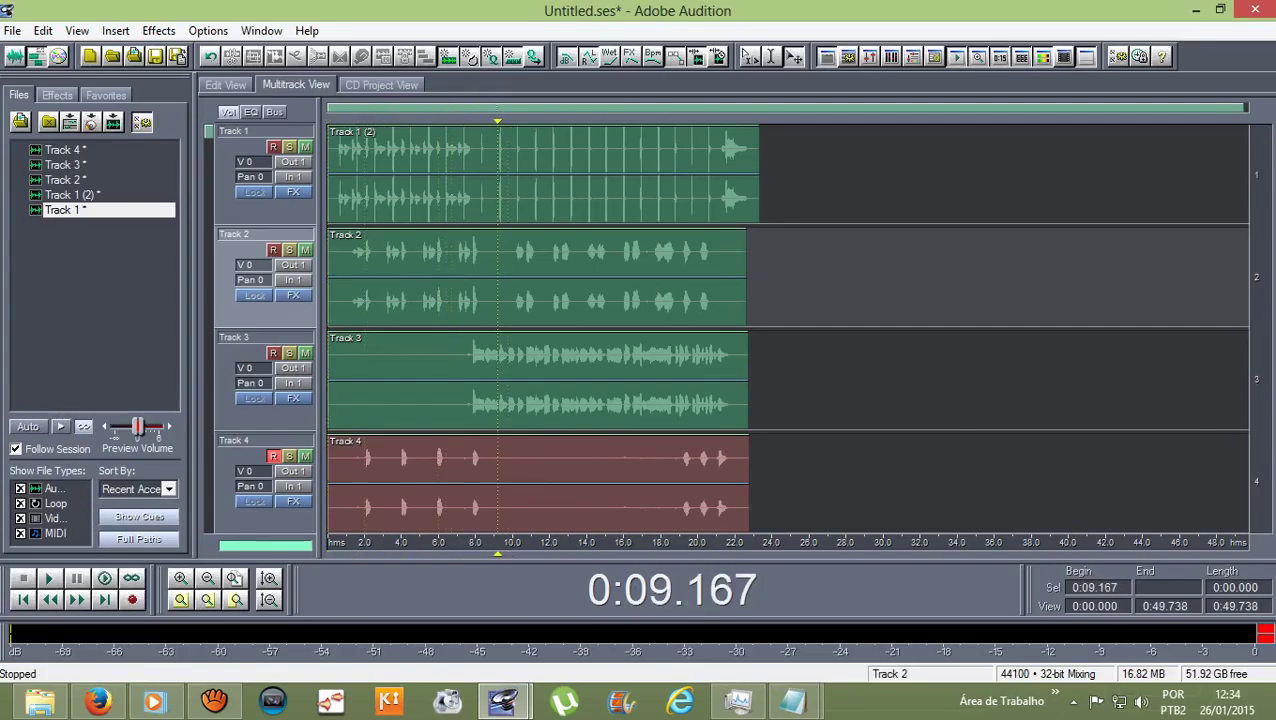
- Open the Track 2 clip for waveform editing and select its audio from about 10.2 to 21 seconds
double_click(560, 275)
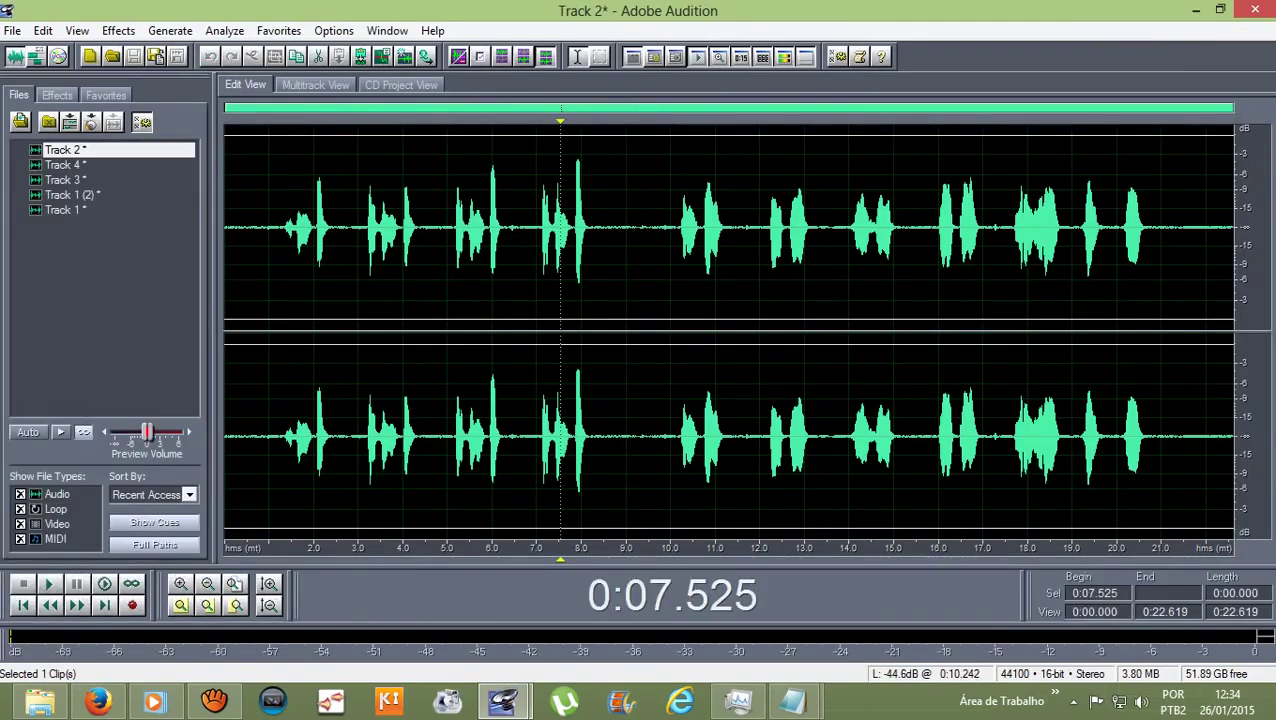
left_click(681, 275)
left_click_drag(680, 275, 1159, 300)
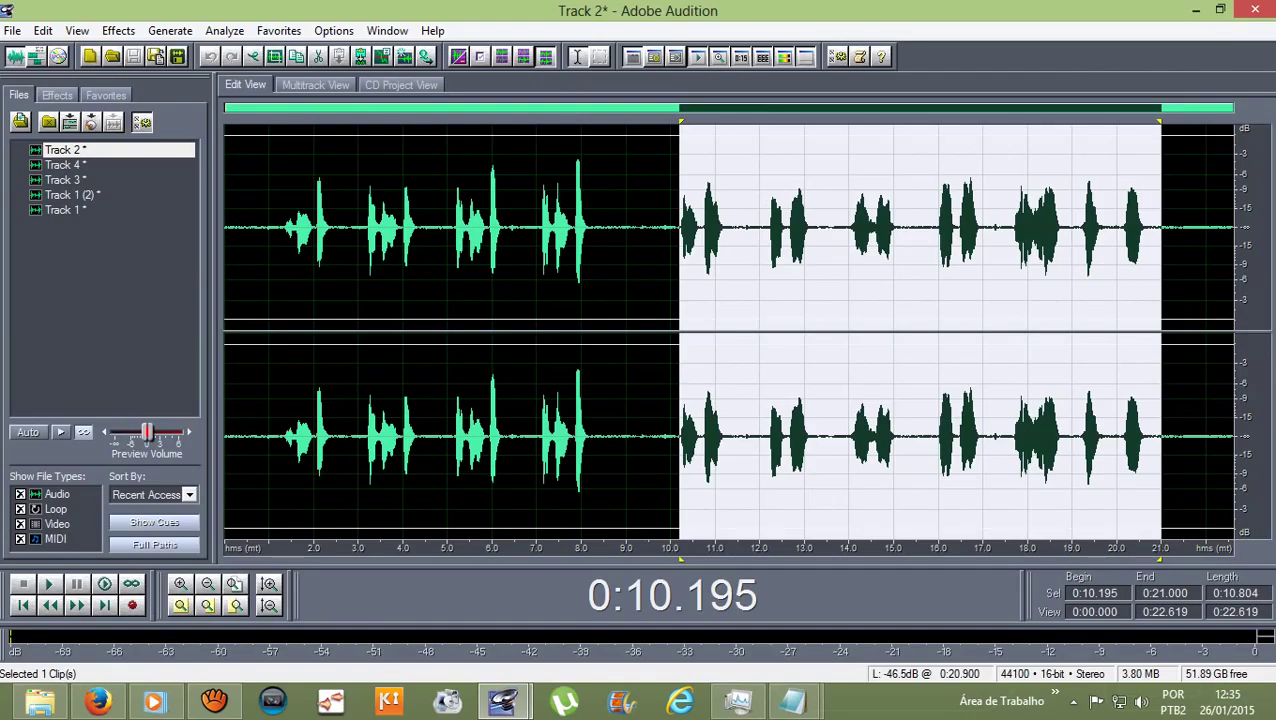
- Apply the Delay effect with the Spatial Left 2 preset to the selected Track 2 audio
left_click(118, 30)
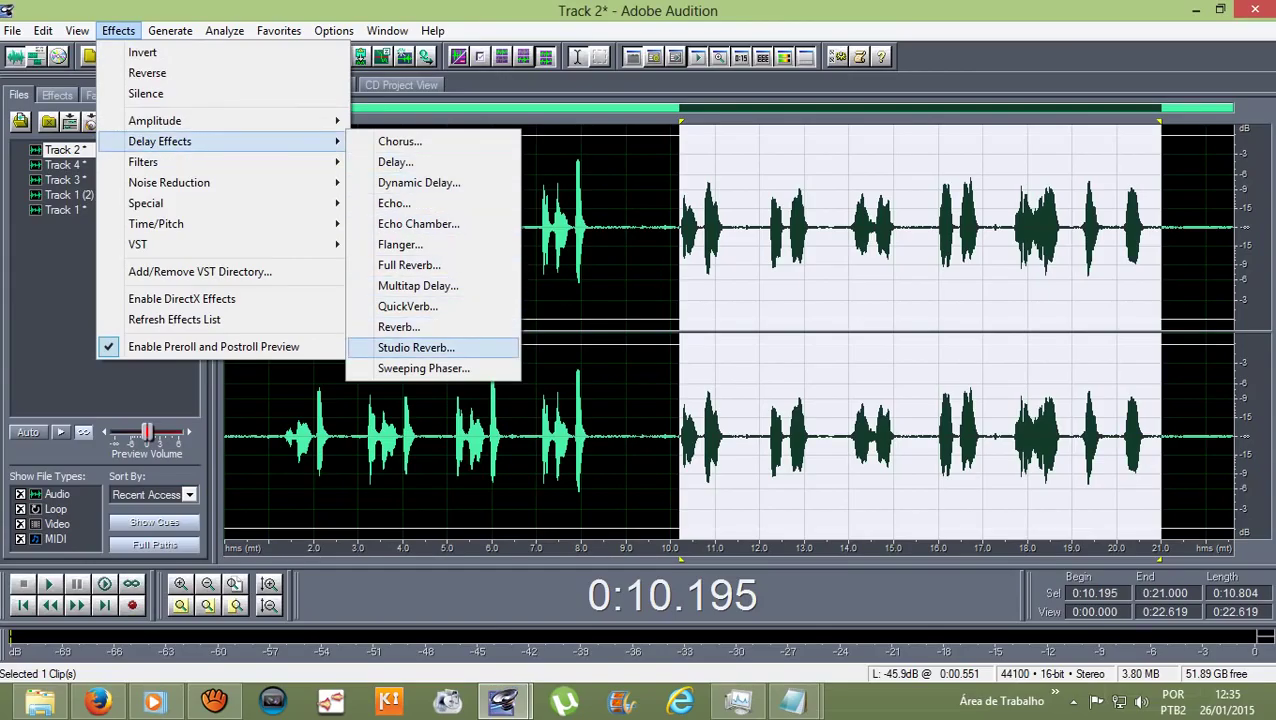
left_click(598, 288)
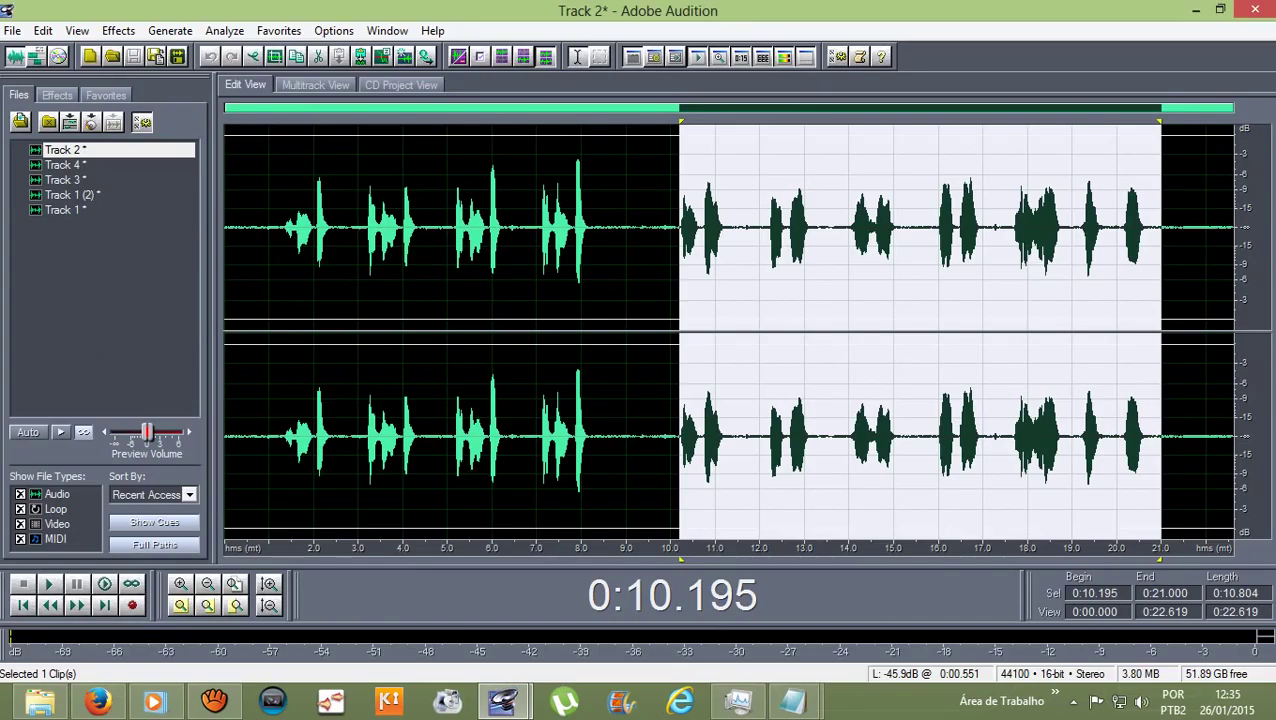
left_click(118, 30)
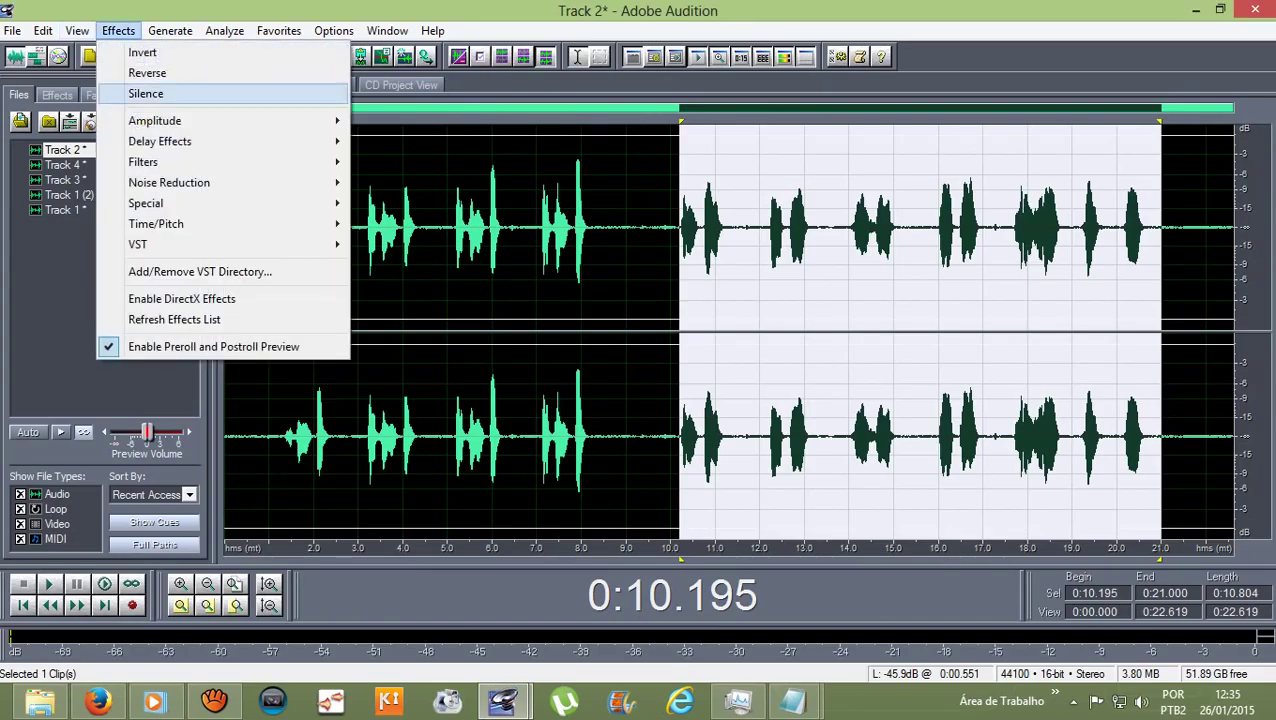
mouse_move(160, 141)
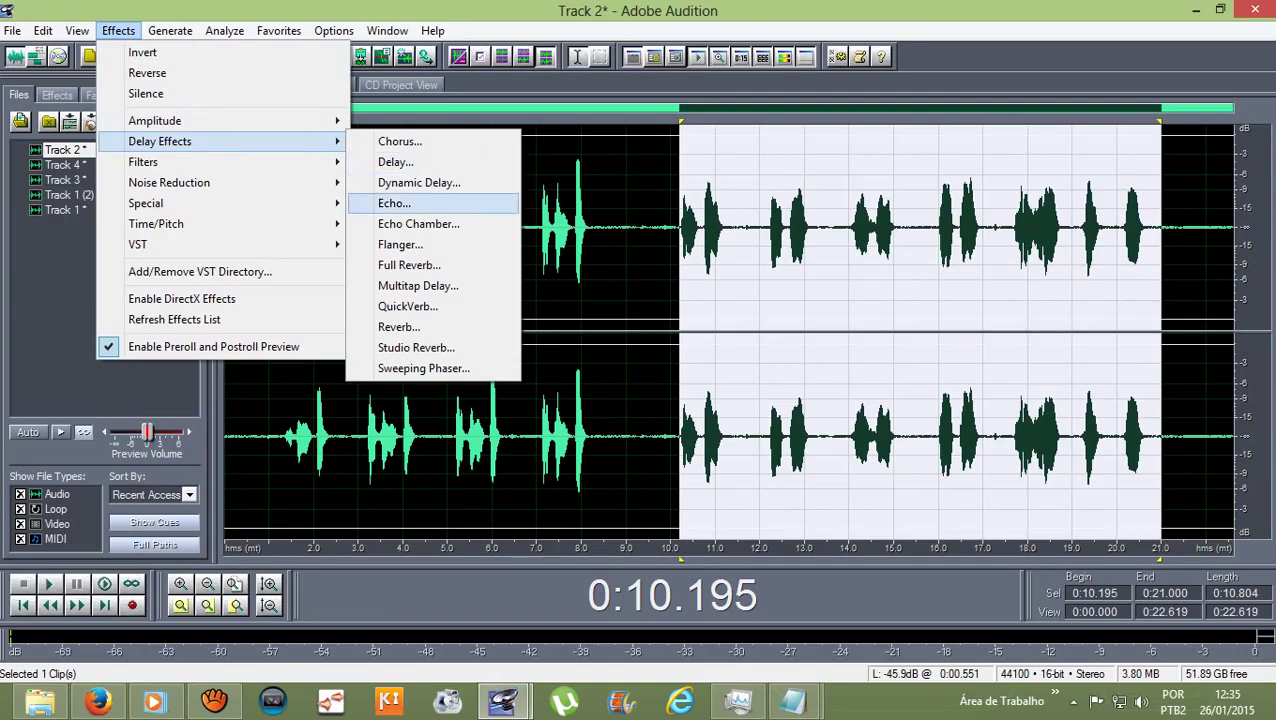
left_click(395, 162)
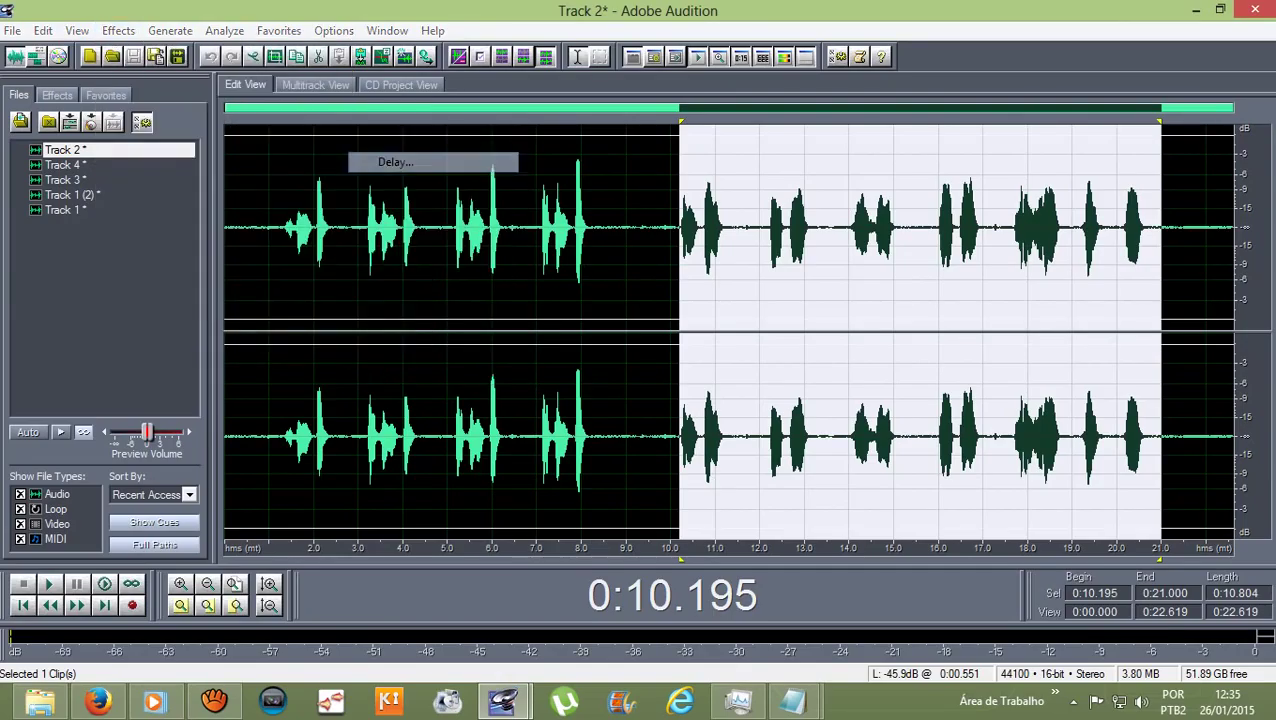
scroll(778, 350, "down", 3)
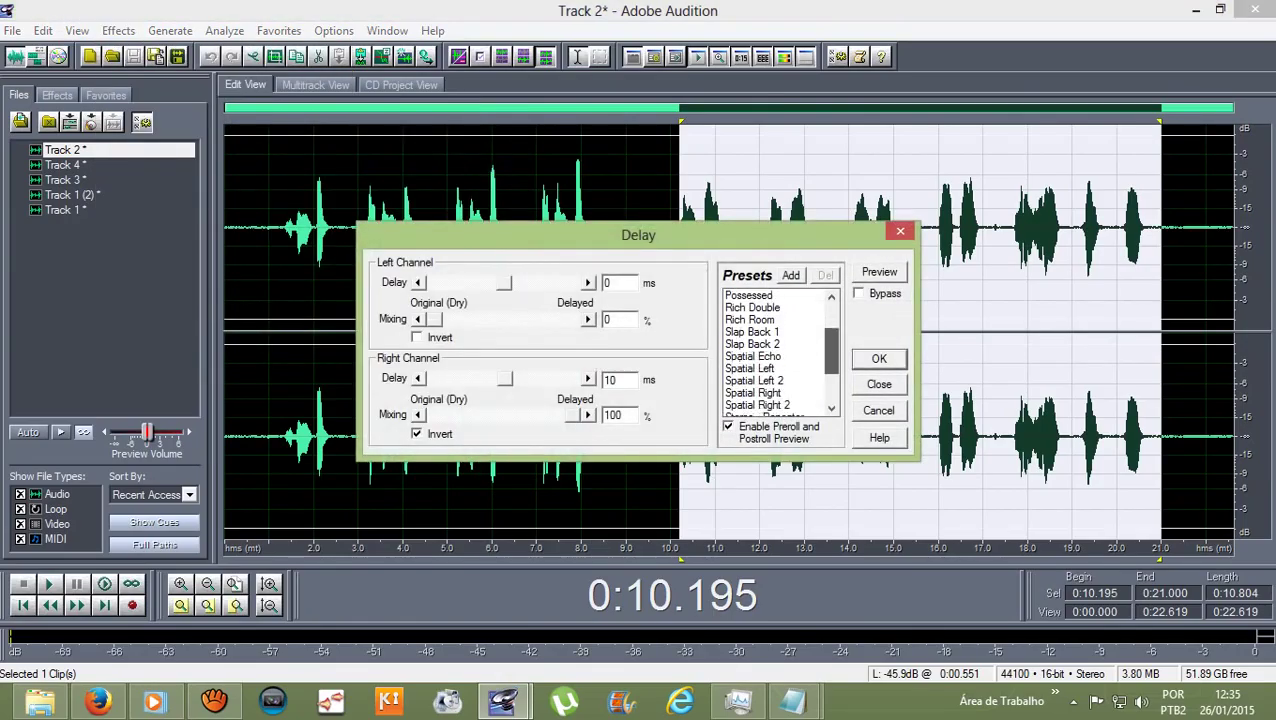
left_click(756, 369)
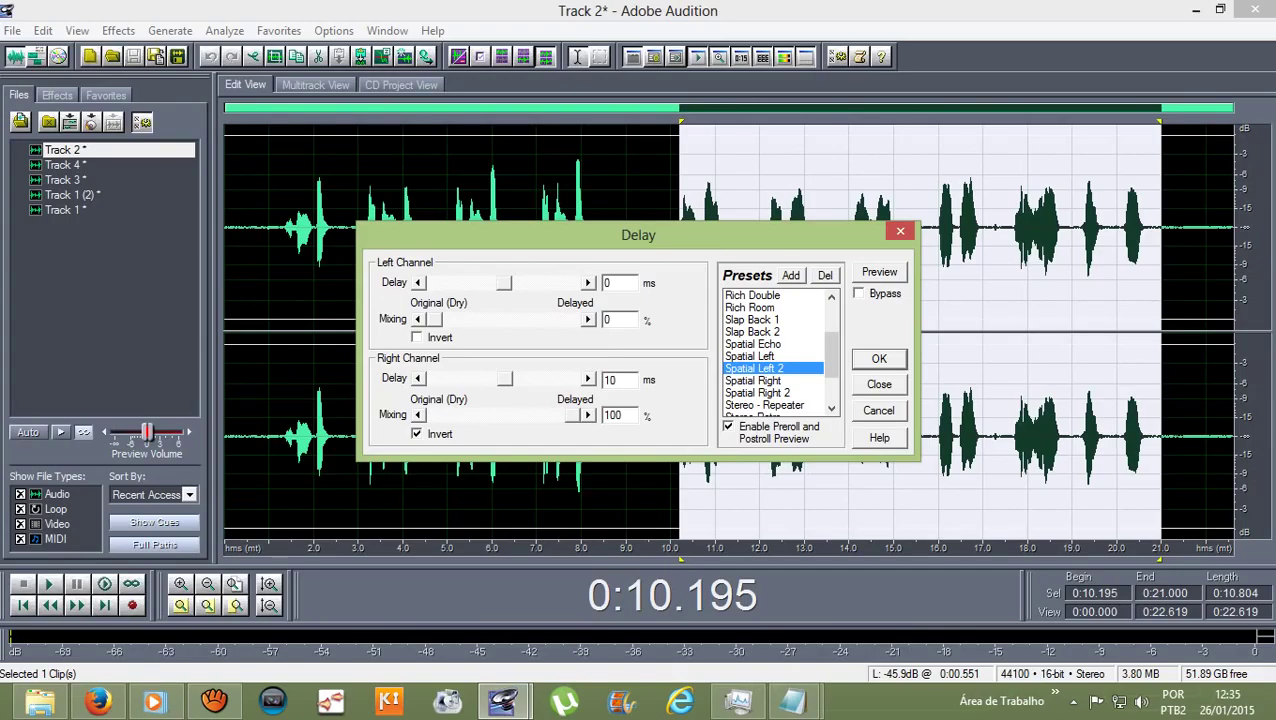
left_click(754, 381)
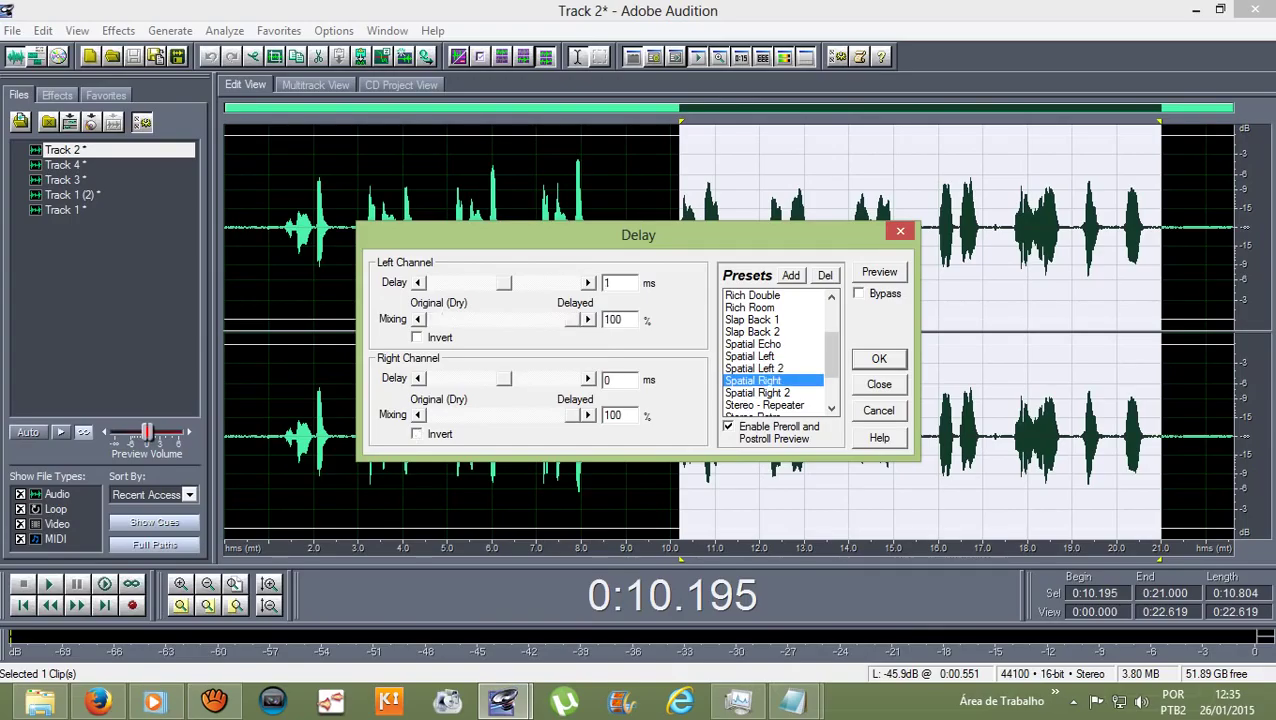
left_click(757, 393)
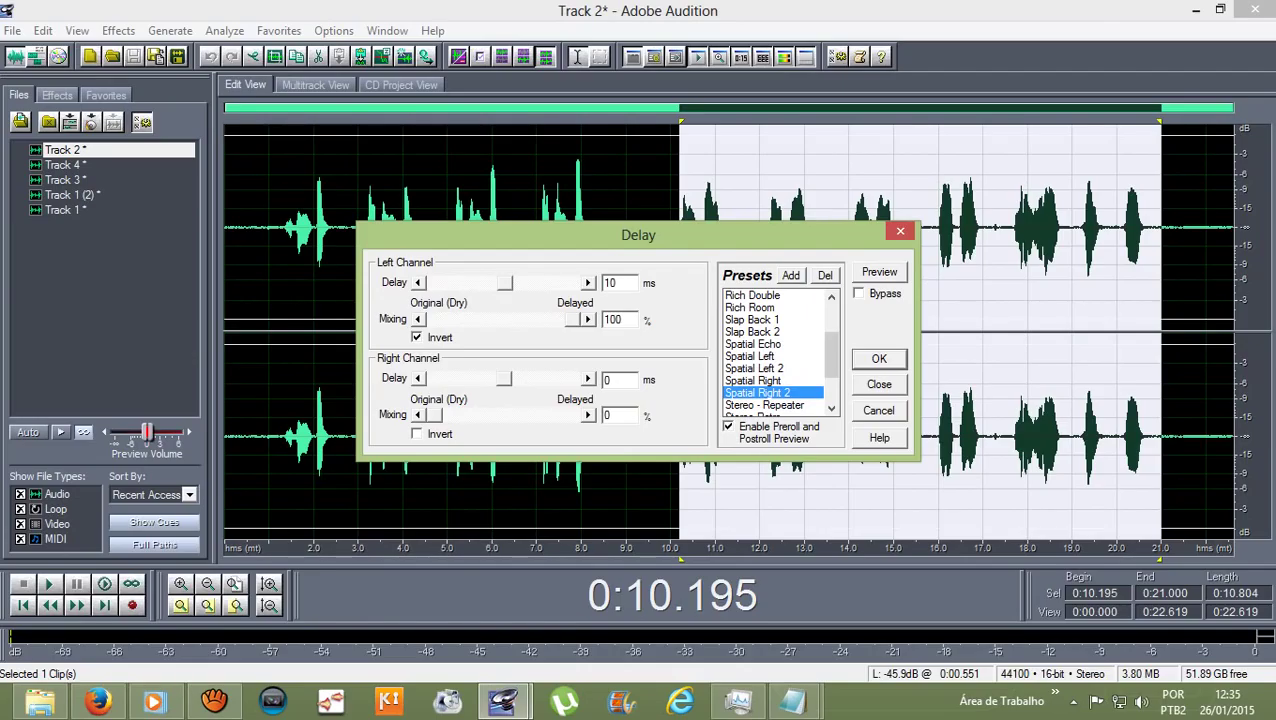
left_click(754, 368)
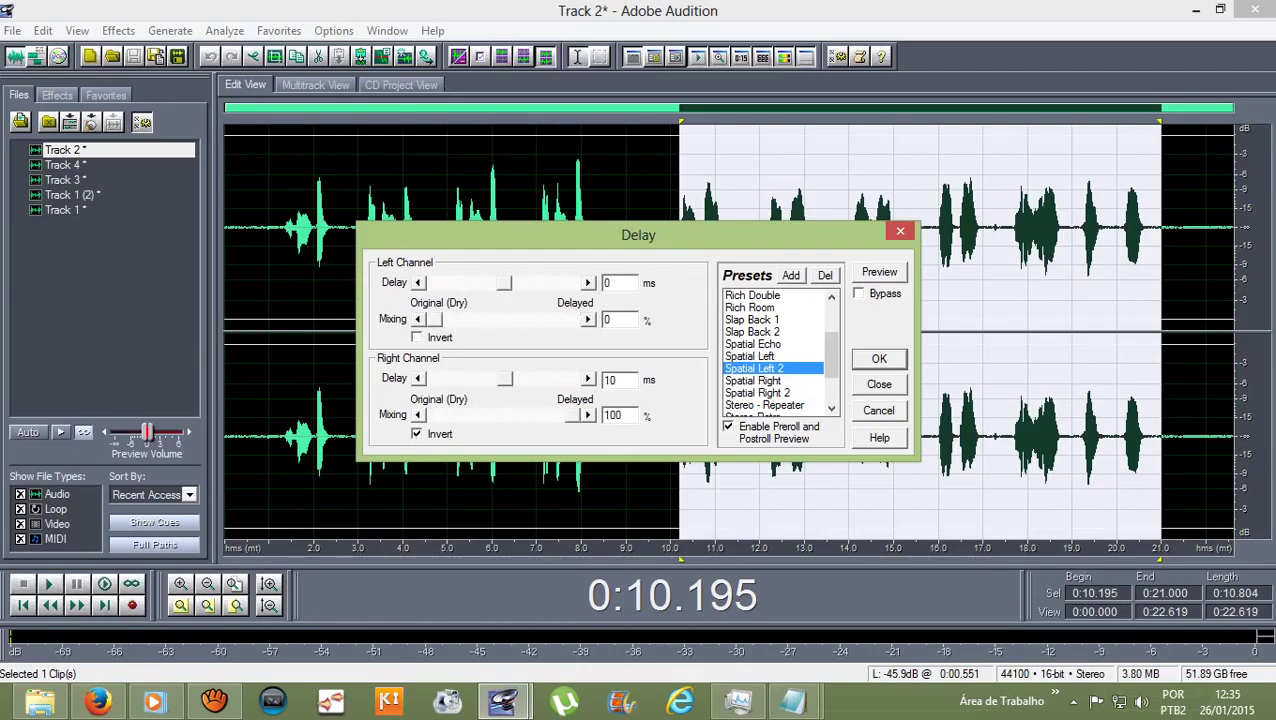
left_click(879, 358)
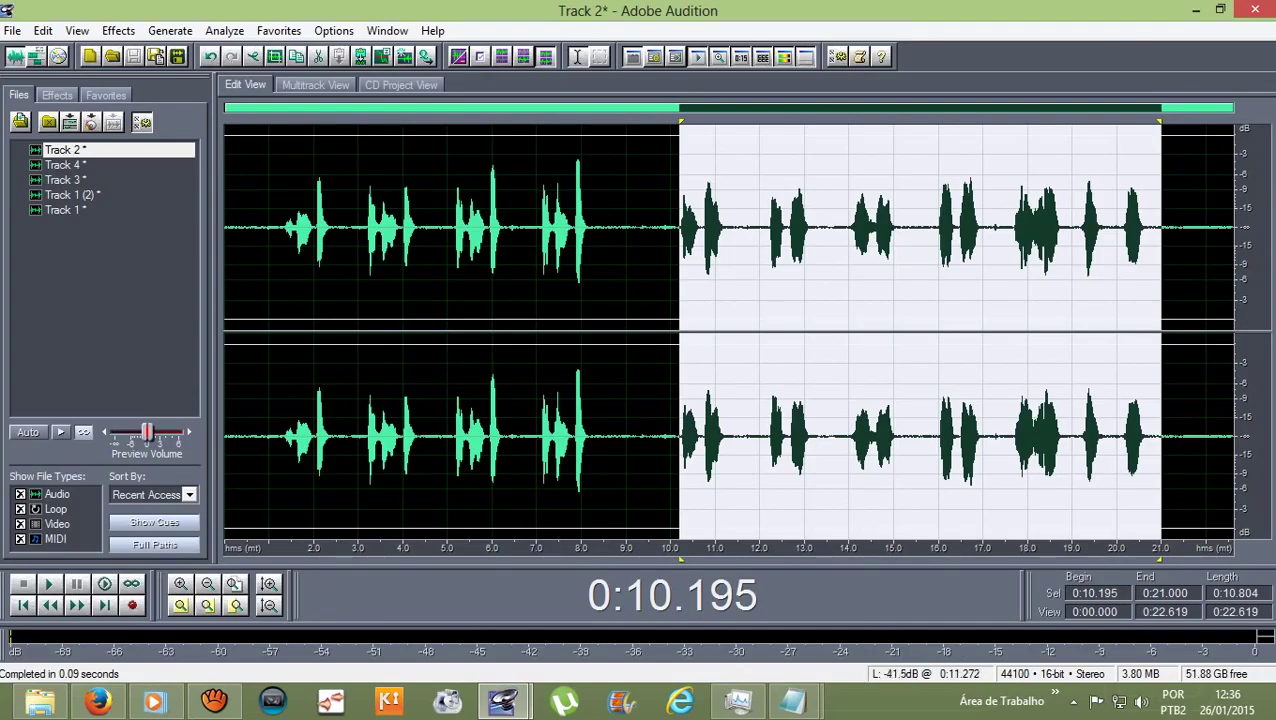
- Return to the multitrack session and trim the Track 3 clip at both ends to span about 7.7 to 21.8 seconds
left_click(697, 230)
left_click(315, 85)
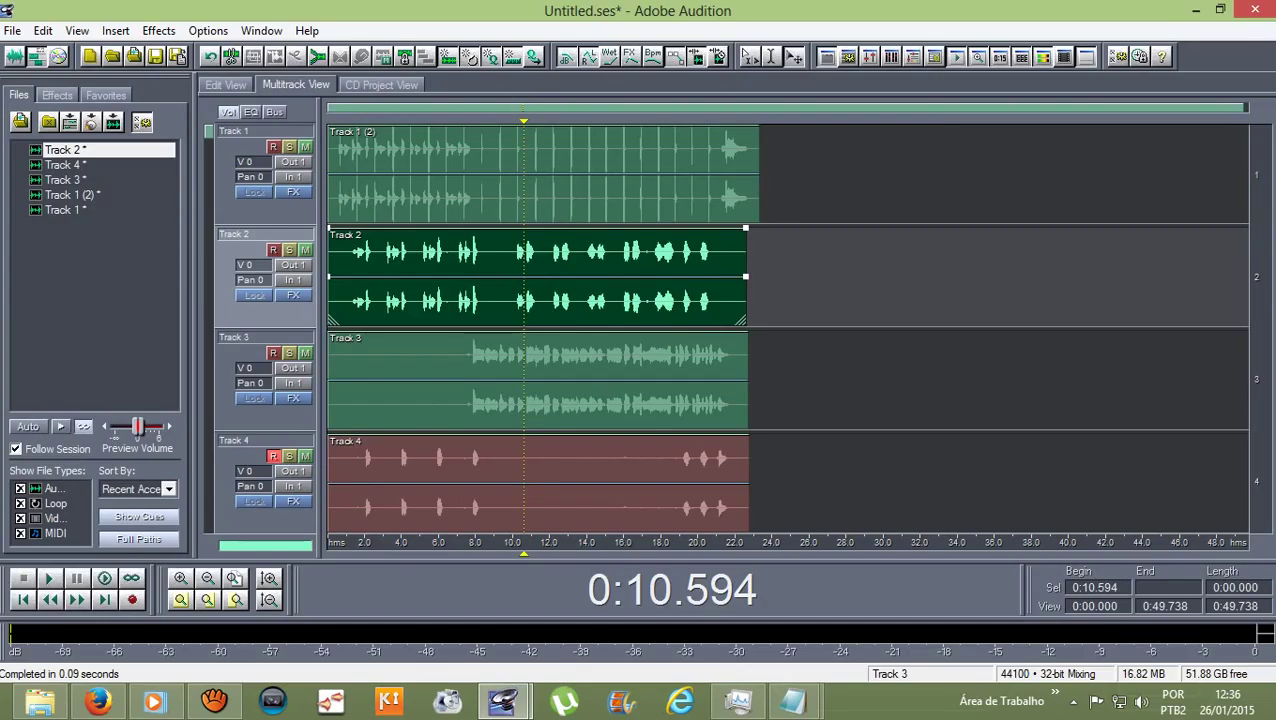
left_click(600, 380)
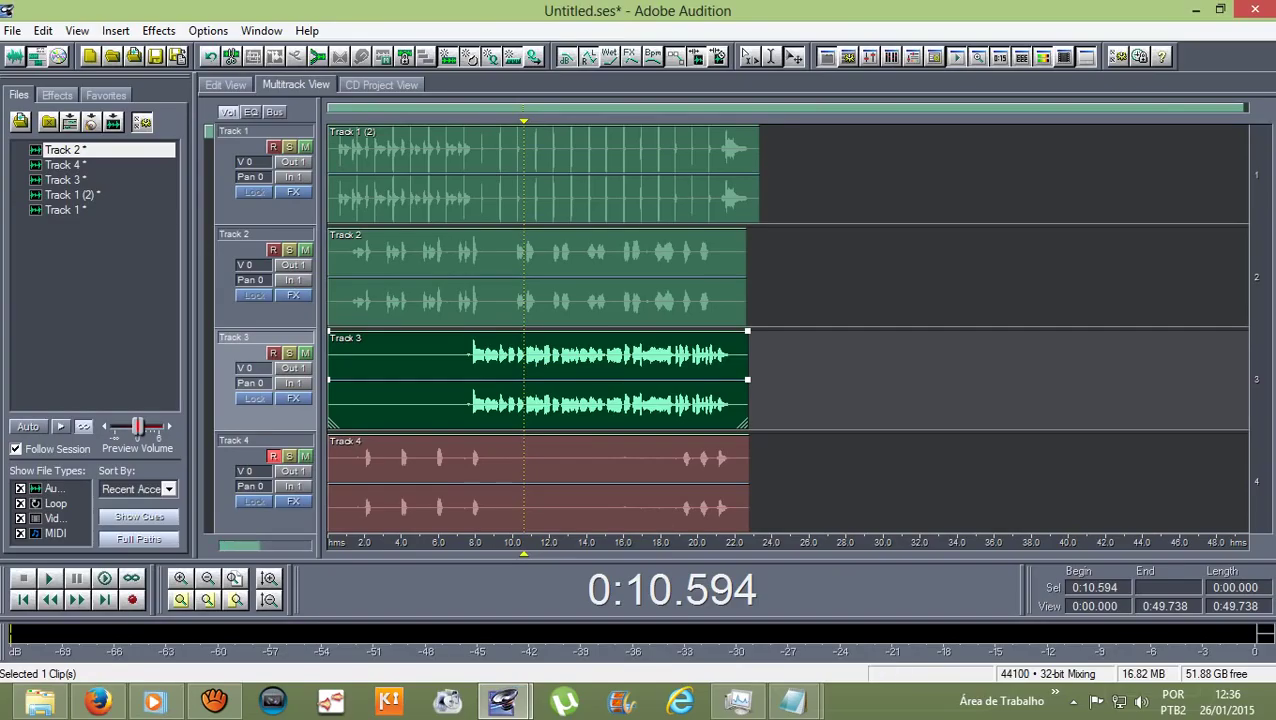
left_click_drag(328, 380, 467, 380)
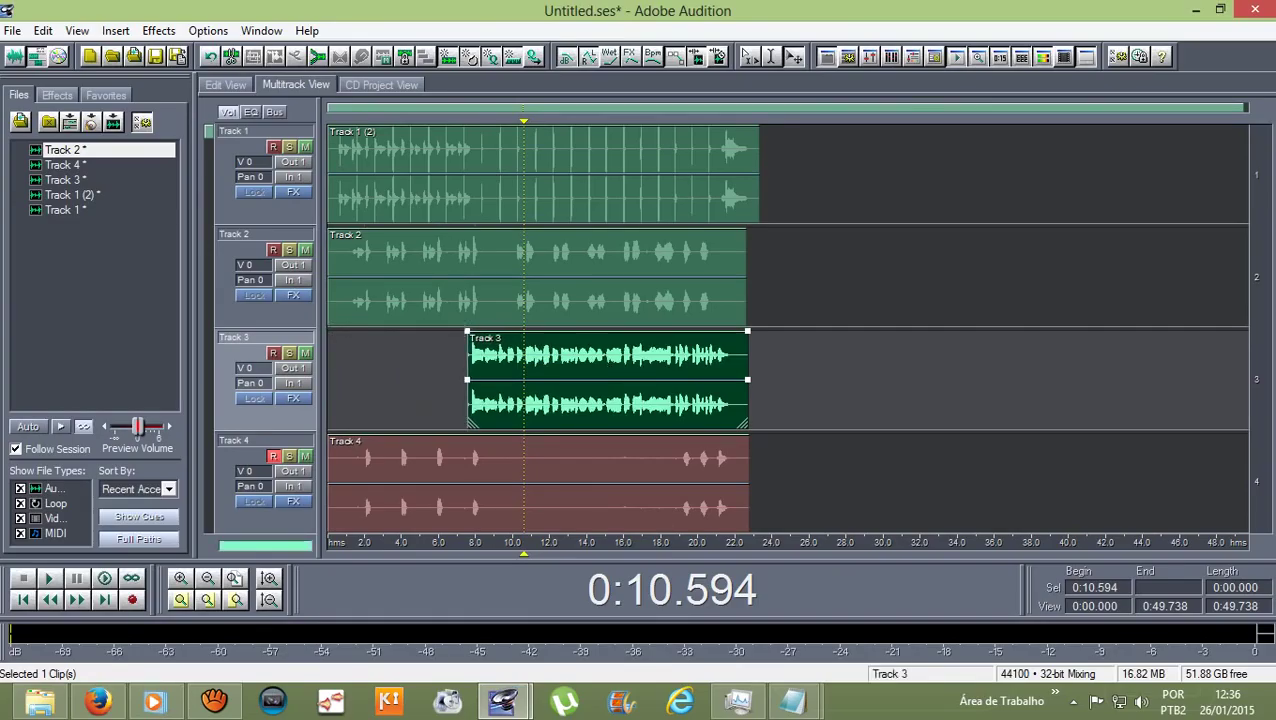
left_click_drag(748, 380, 735, 380)
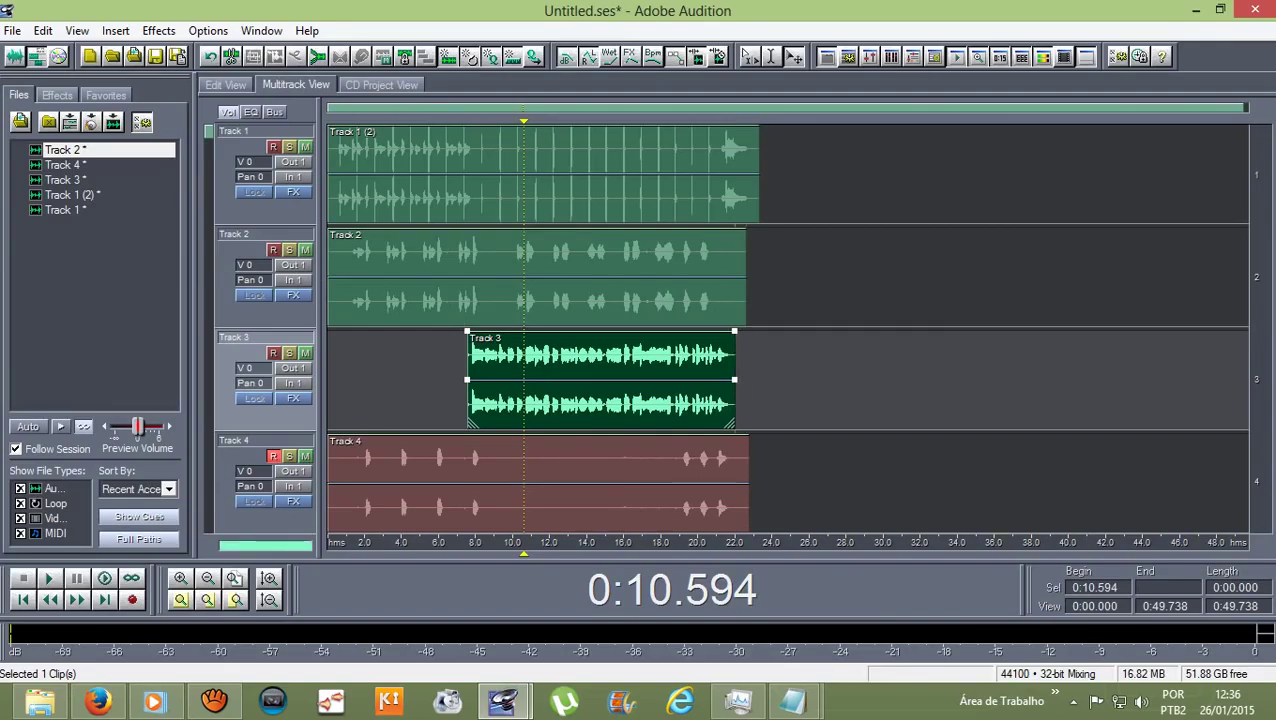
scroll(508, 180, "up", 3)
left_click_drag(411, 380, 420, 380)
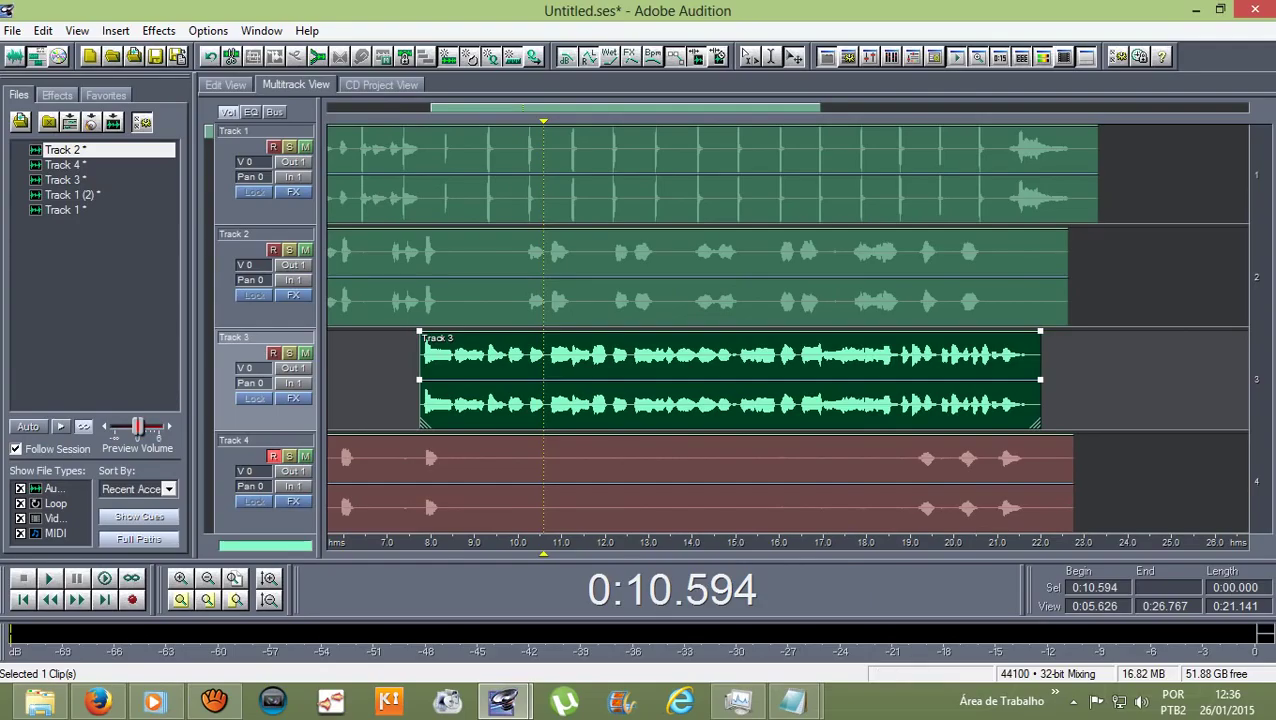
left_click_drag(1040, 380, 1030, 380)
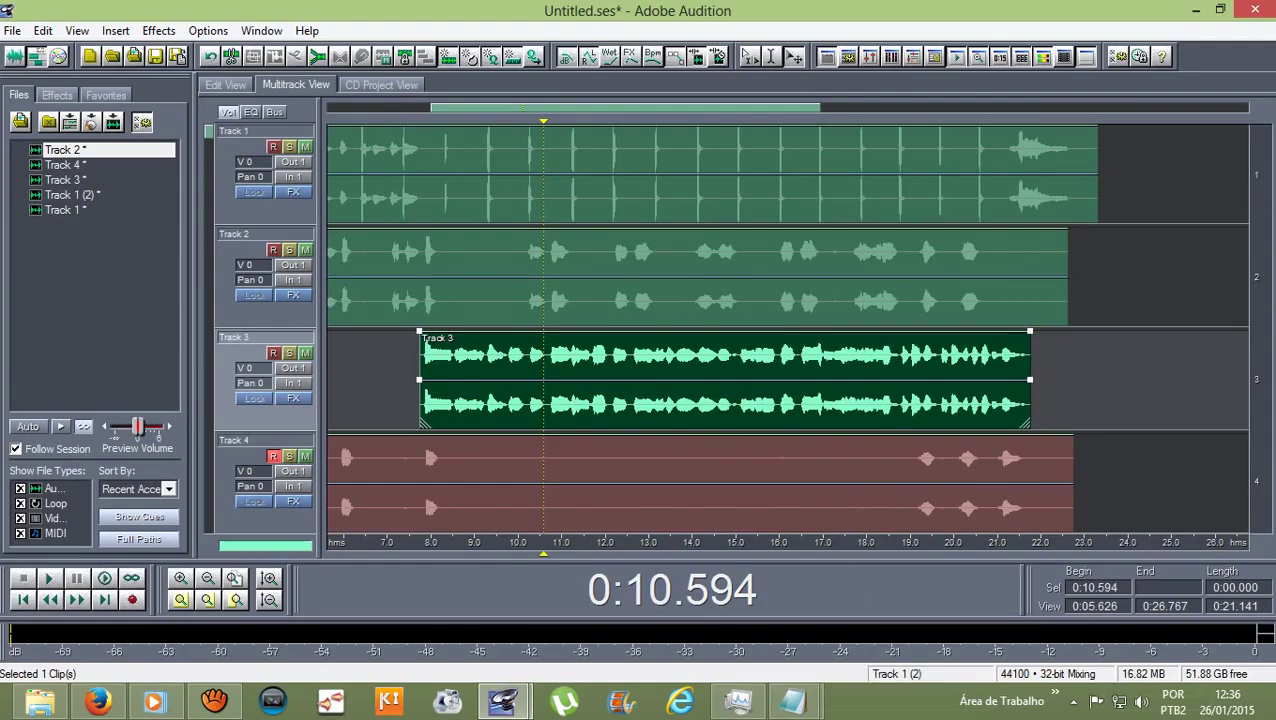
- Trim the Track 2 clip at both ends to span about 1.2 to 20.7 seconds
scroll(760, 175, "down", 2)
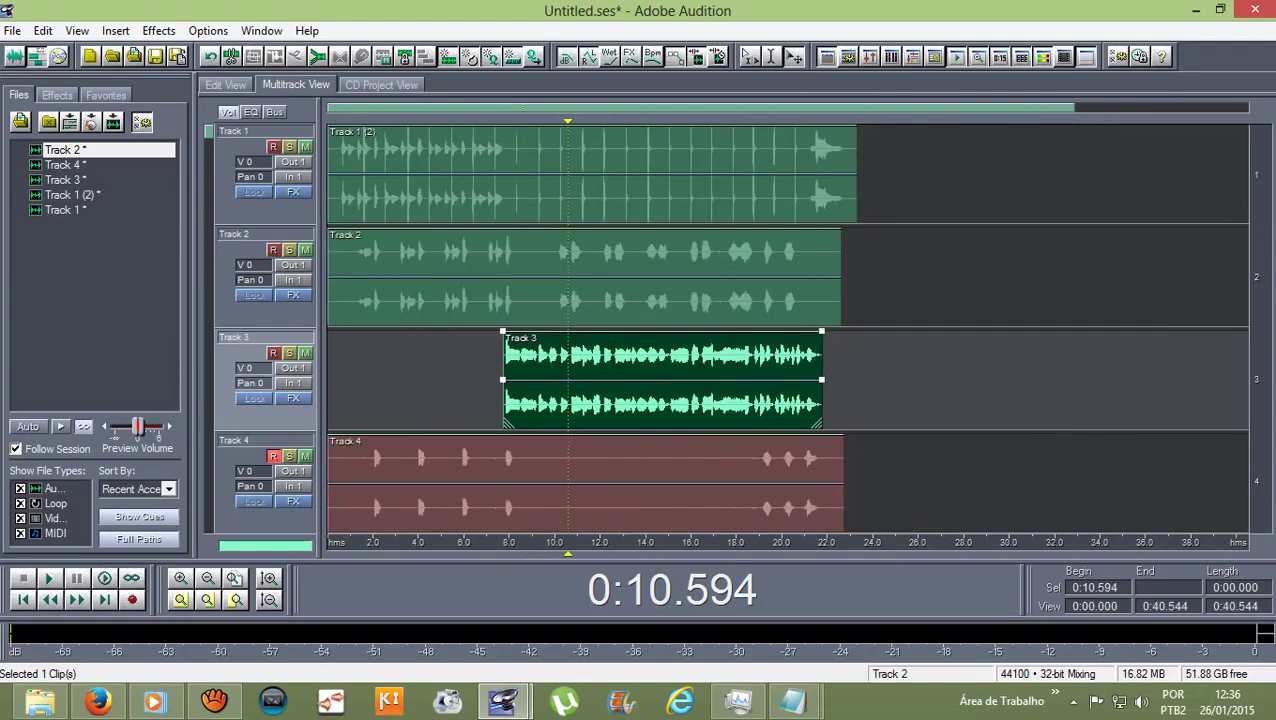
left_click(660, 280)
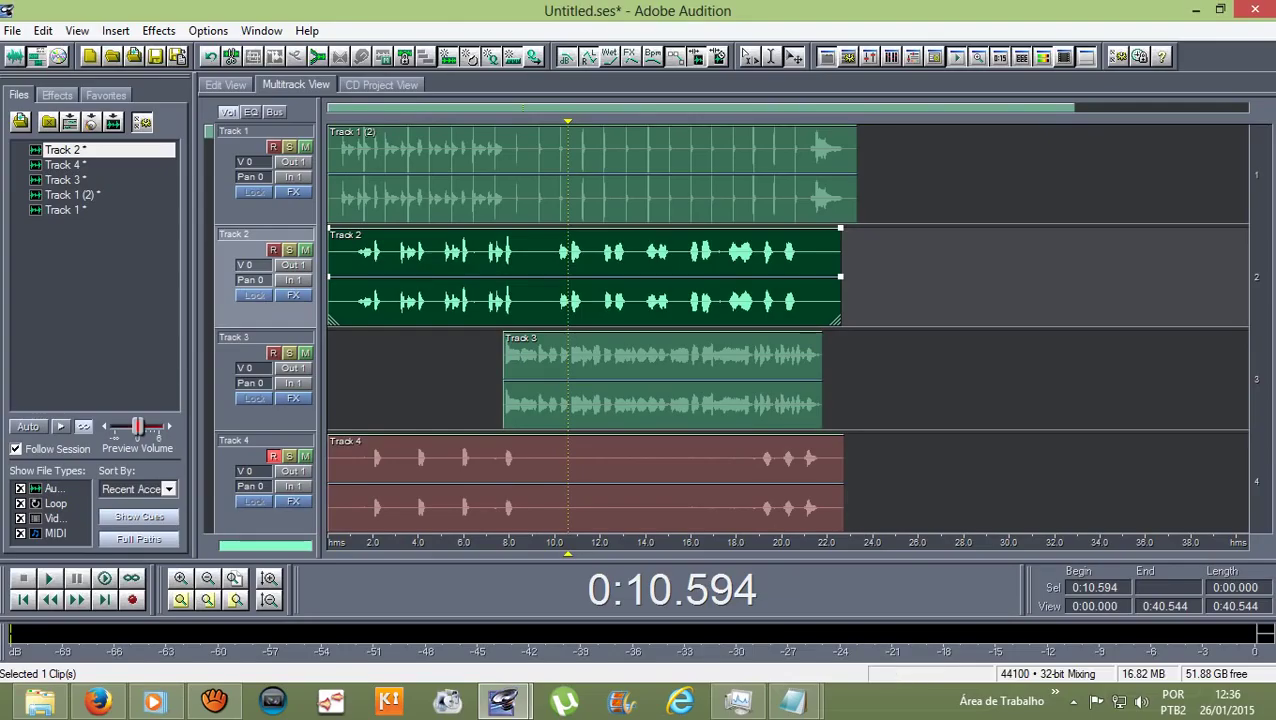
left_click_drag(841, 290, 797, 290)
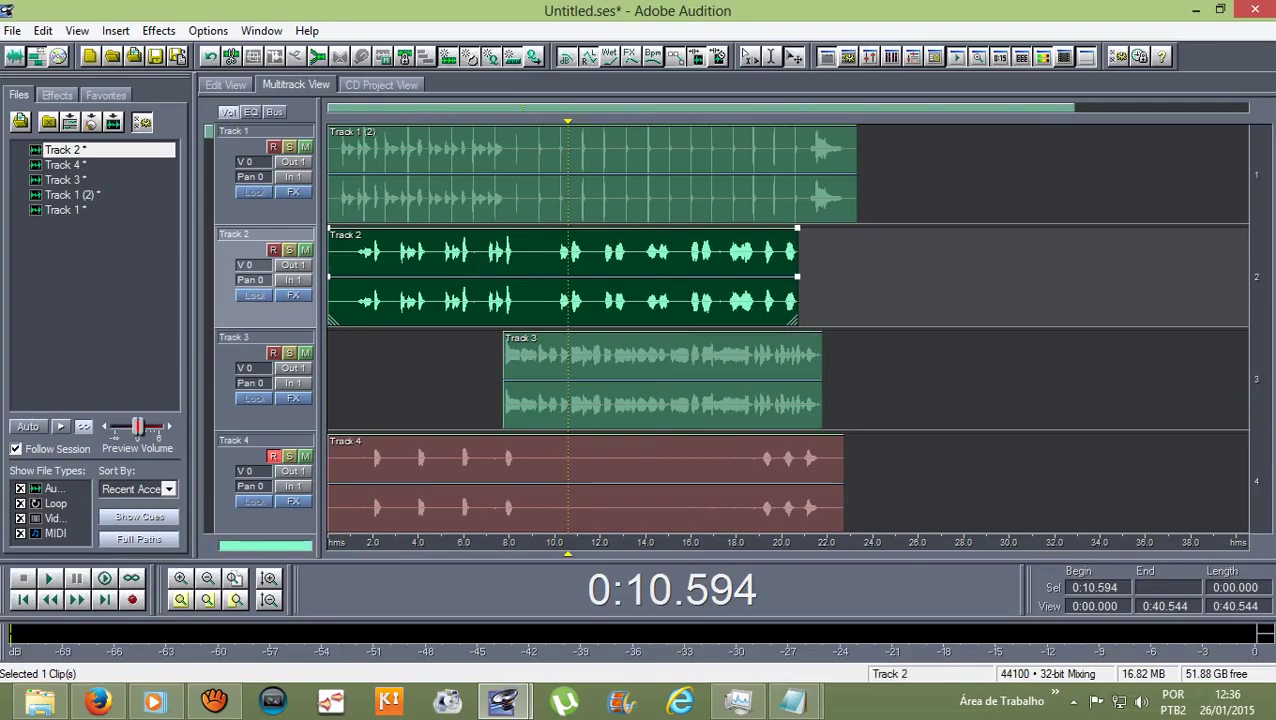
left_click_drag(329, 290, 355, 290)
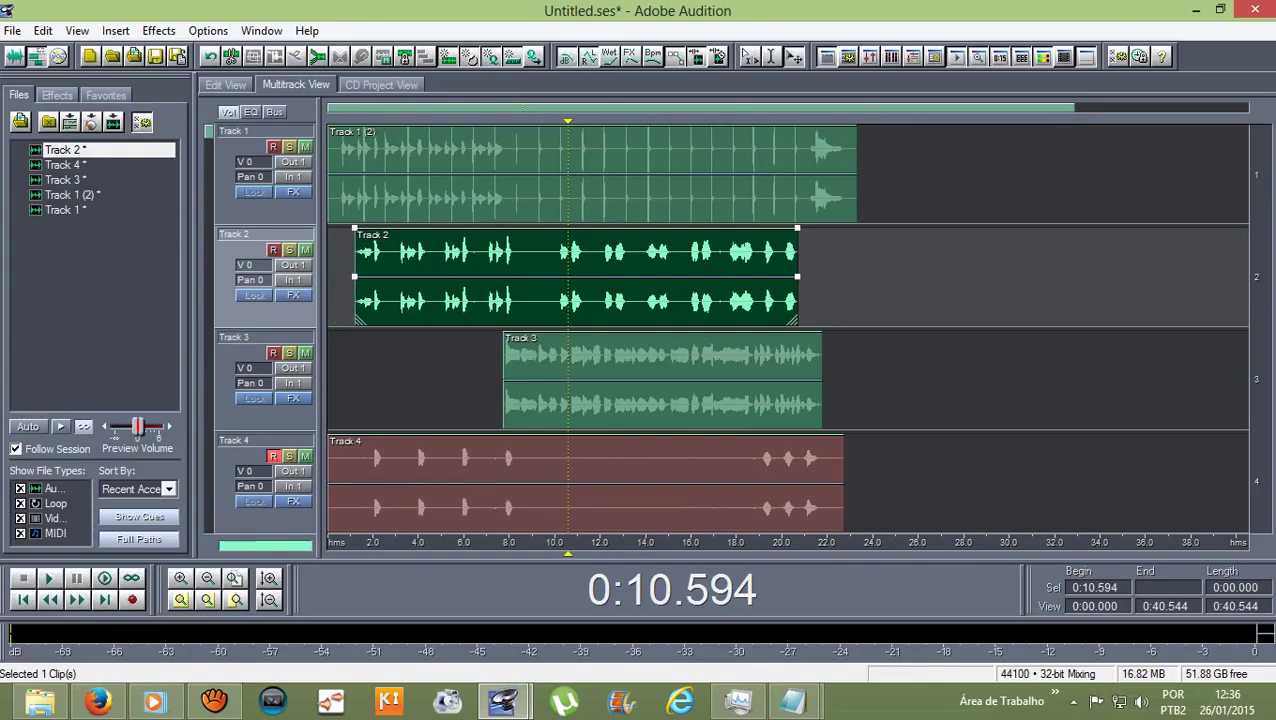
- Trim the Track 4 clip at both ends to span about 2.0 to 21.8 seconds
scroll(787, 330, "down", 1)
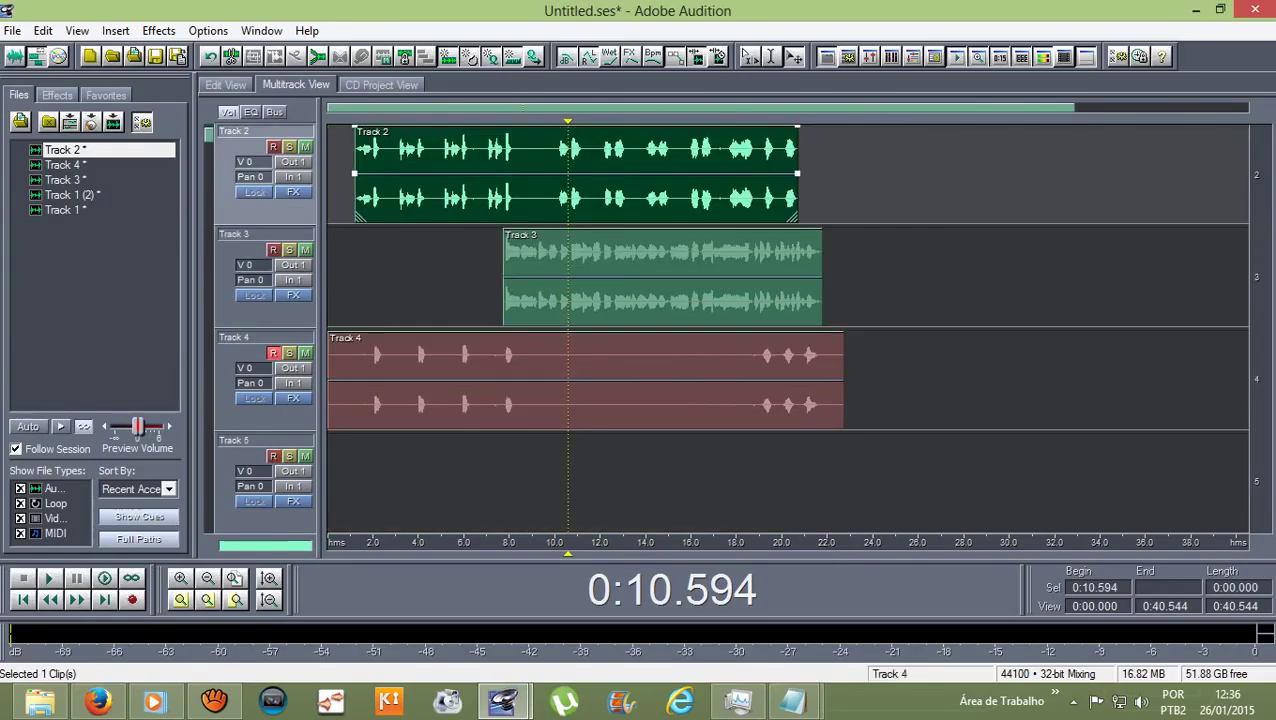
left_click(600, 380)
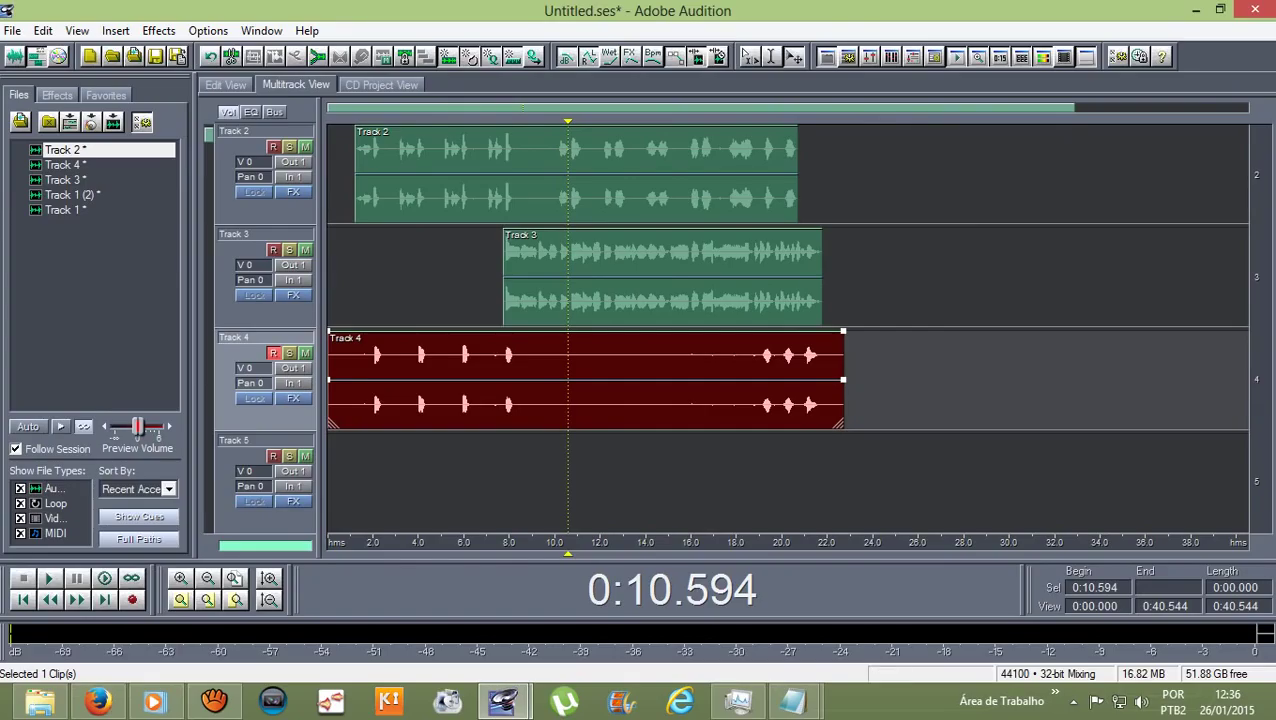
left_click_drag(329, 380, 373, 380)
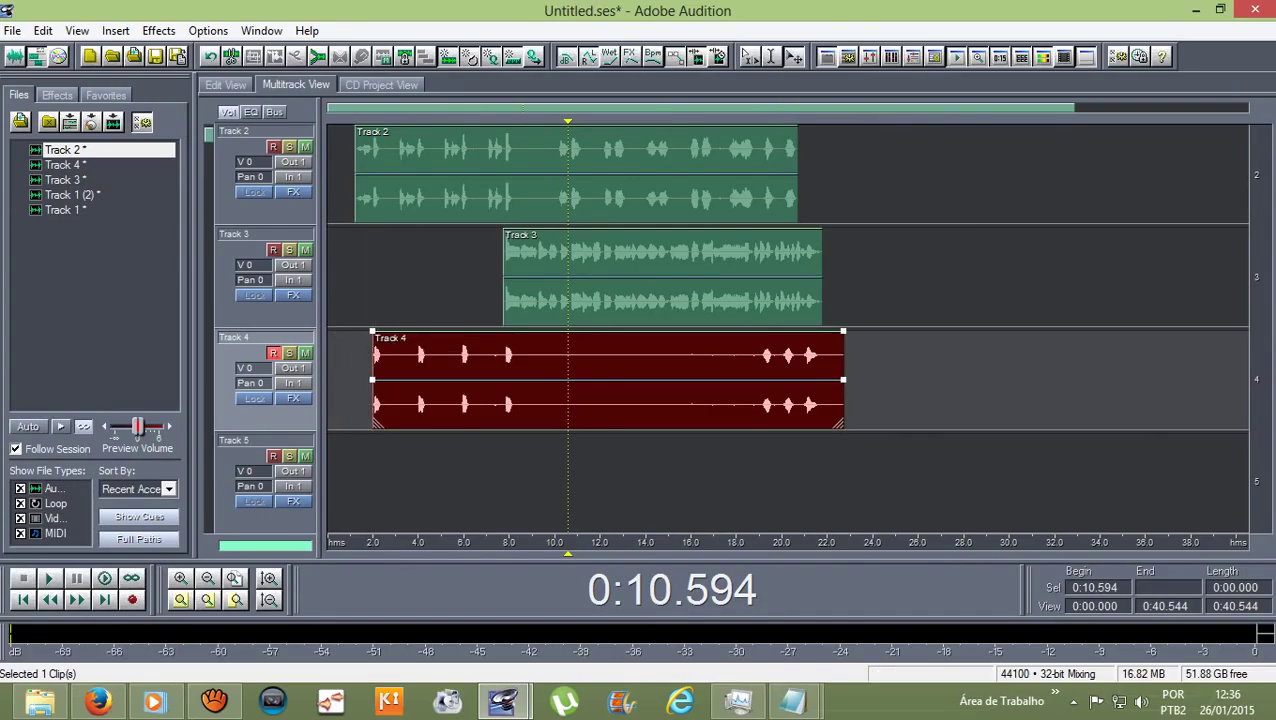
left_click_drag(843, 380, 821, 380)
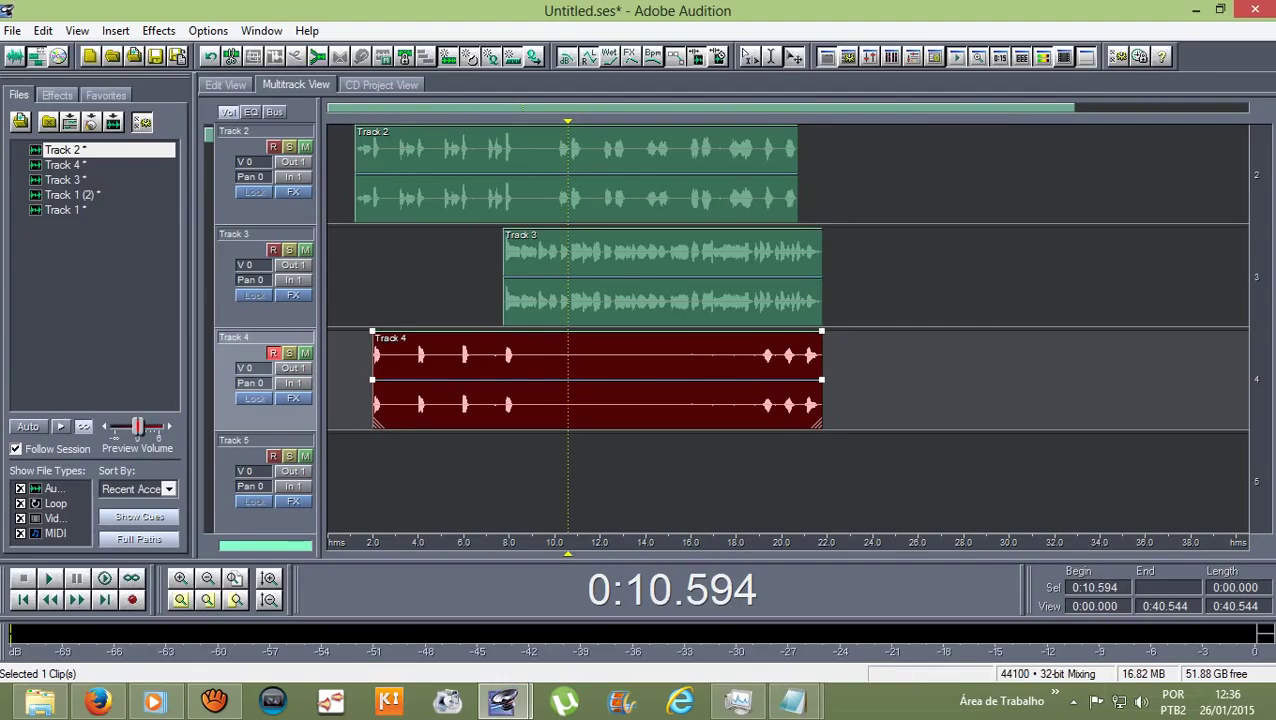
left_click(213, 700)
left_click(759, 455)
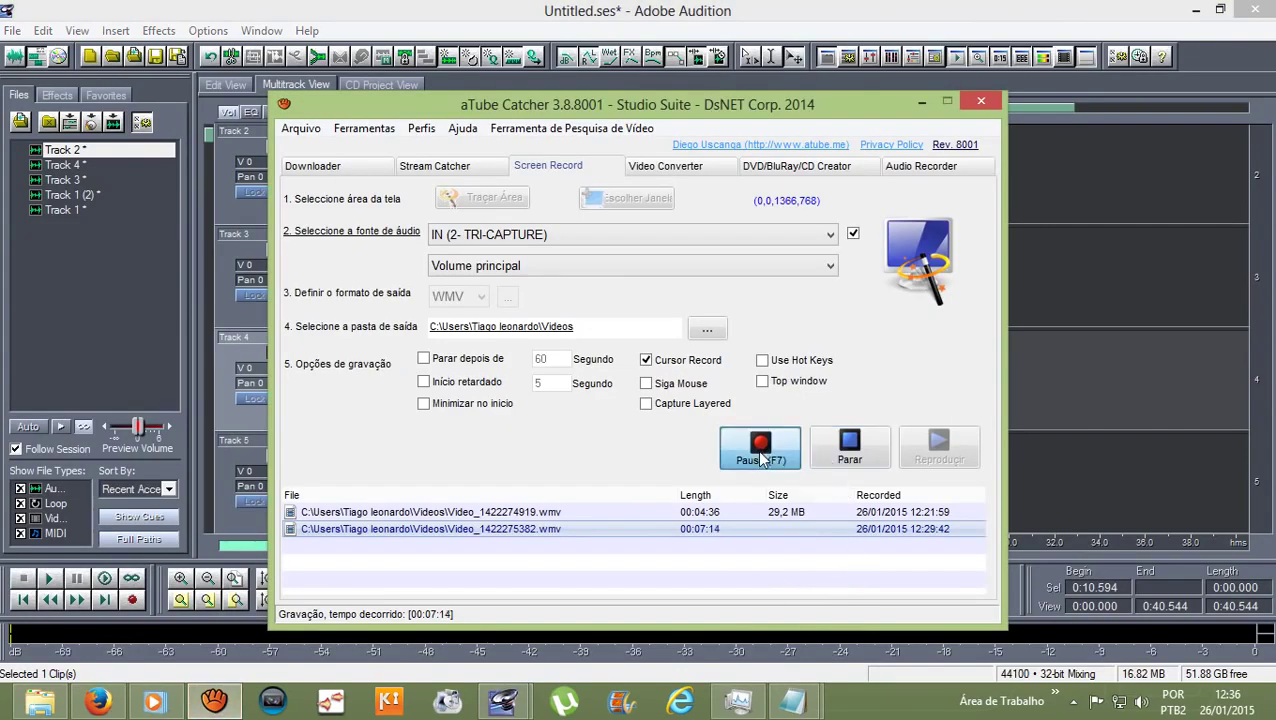
left_click(1068, 370)
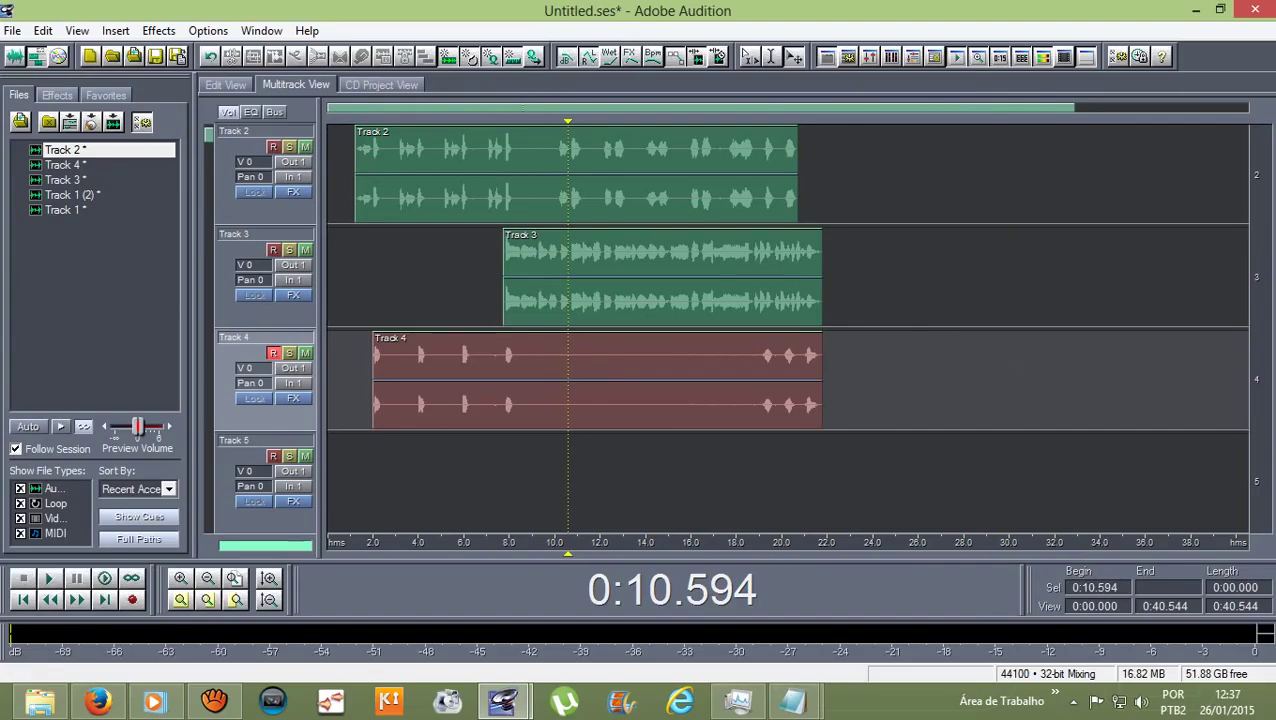
- Open the Track 4 clip for waveform editing and silence its audio from about 8.2 to 19.1 seconds
left_click(620, 380)
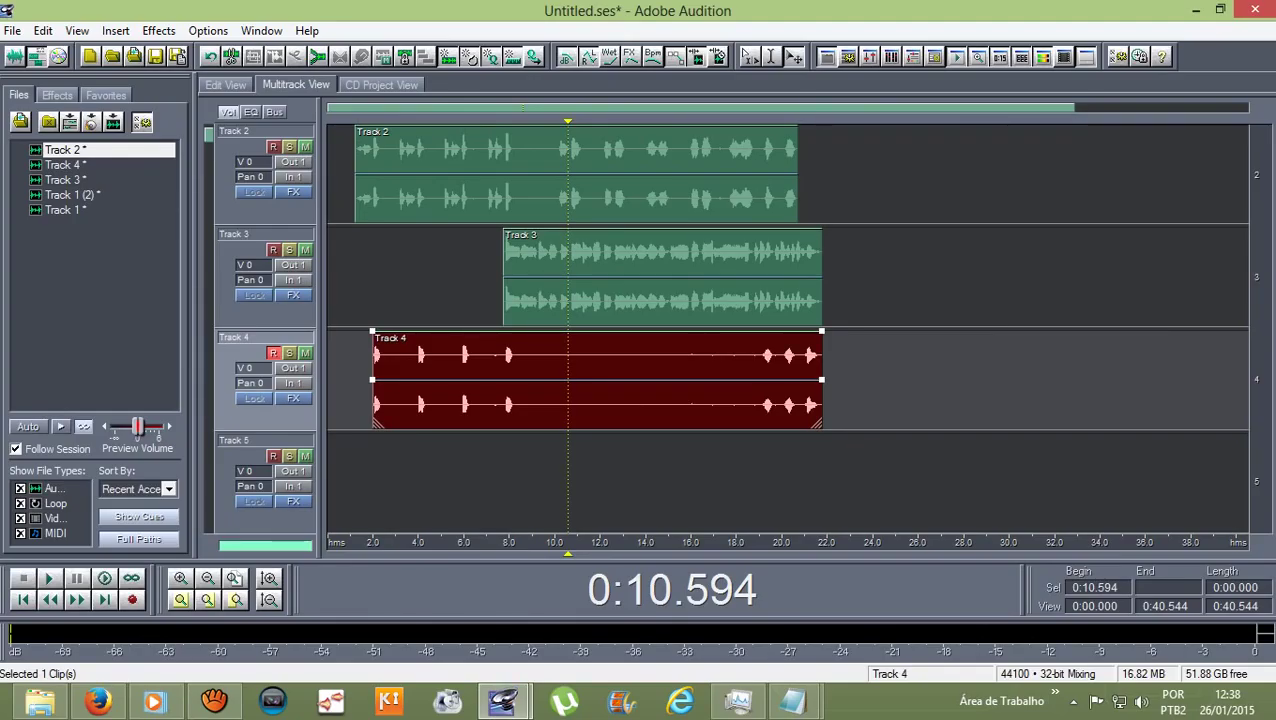
double_click(541, 385)
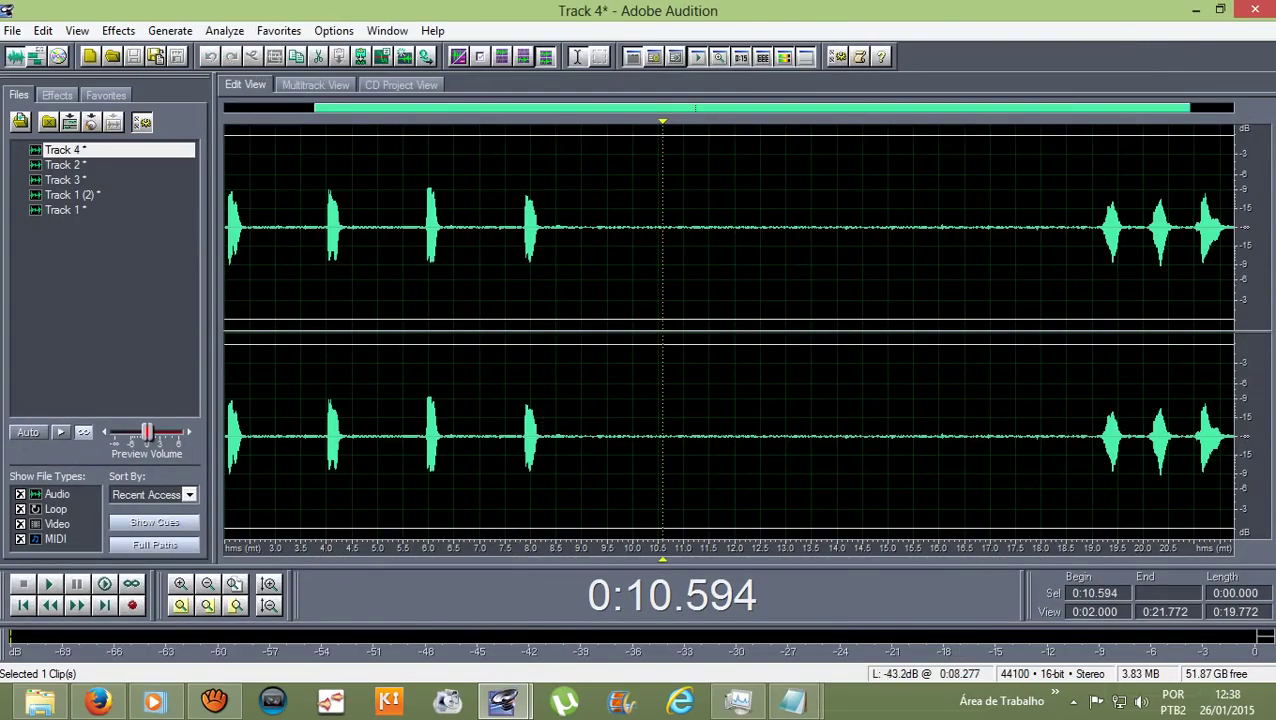
left_click_drag(542, 290, 607, 290)
left_click_drag(606, 230, 1098, 380)
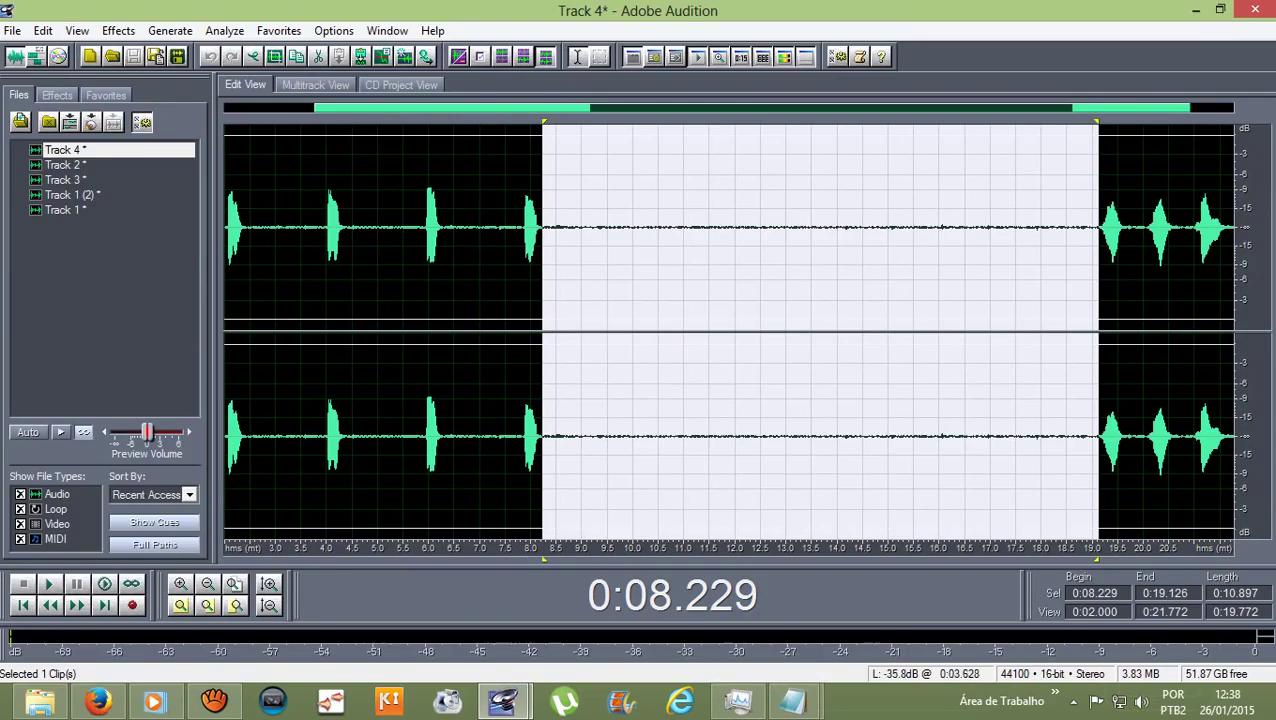
left_click(118, 30)
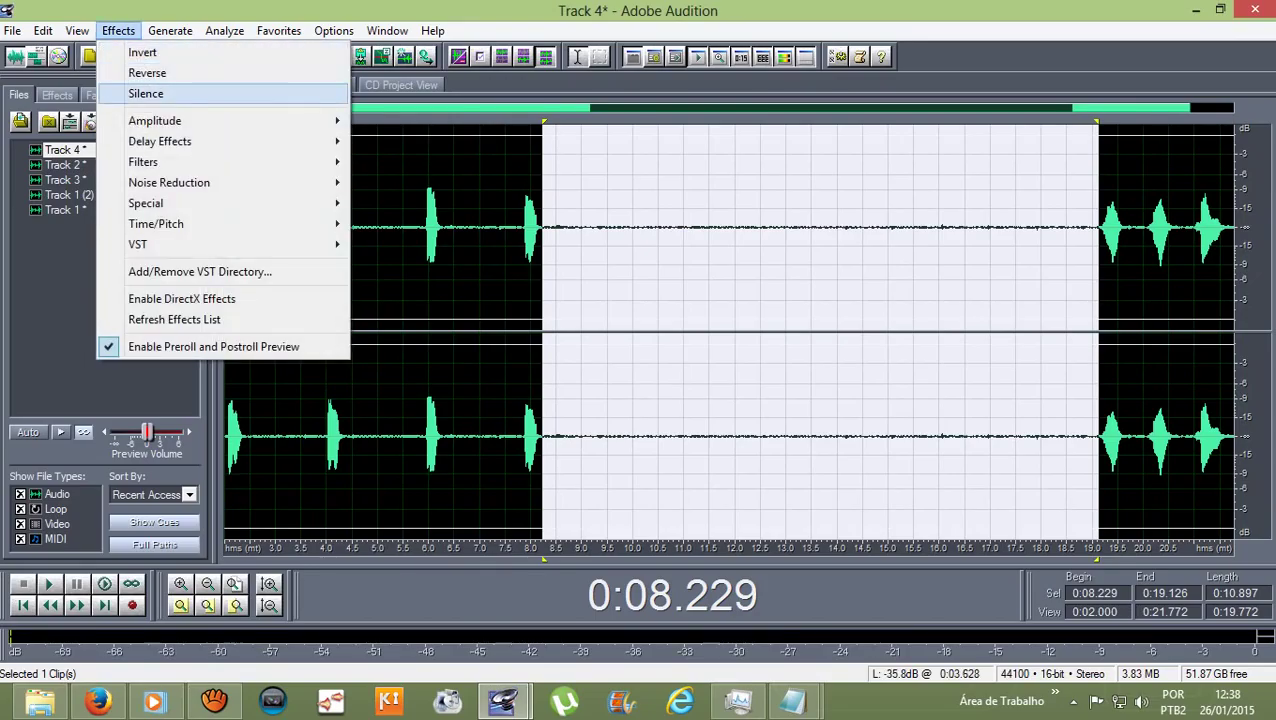
left_click(146, 93)
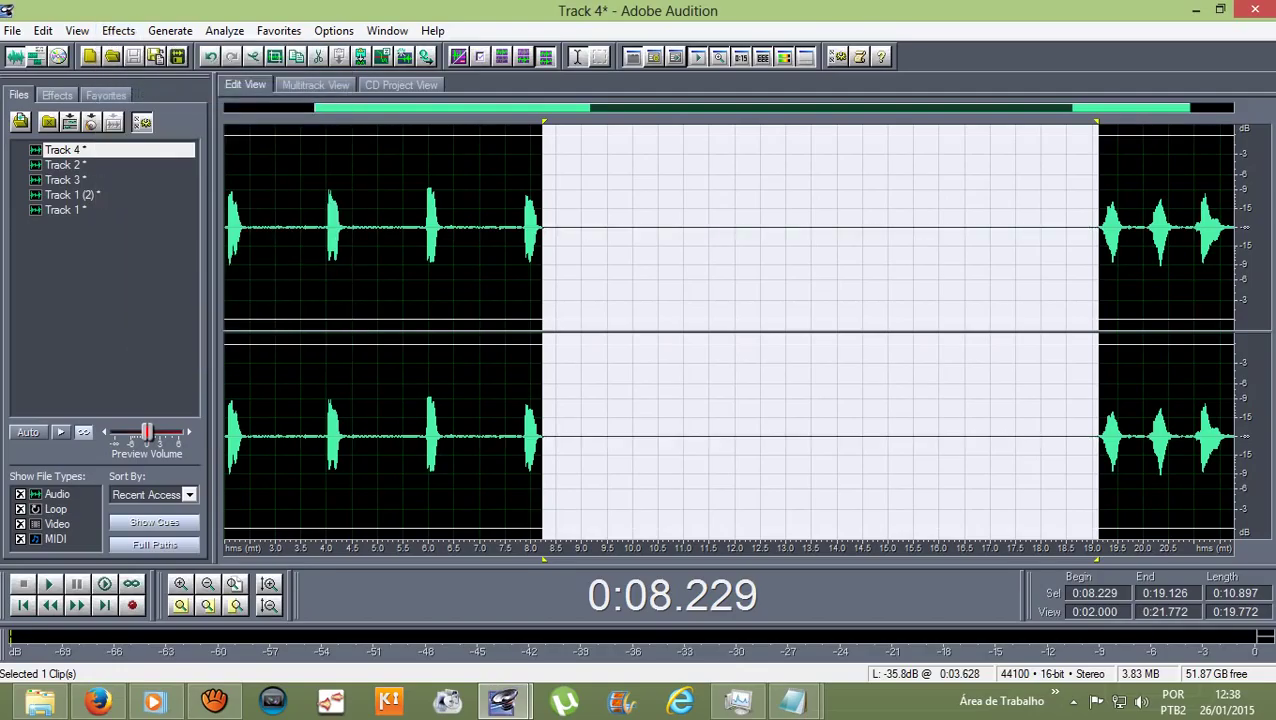
left_click(720, 240)
left_click_drag(575, 240, 965, 240)
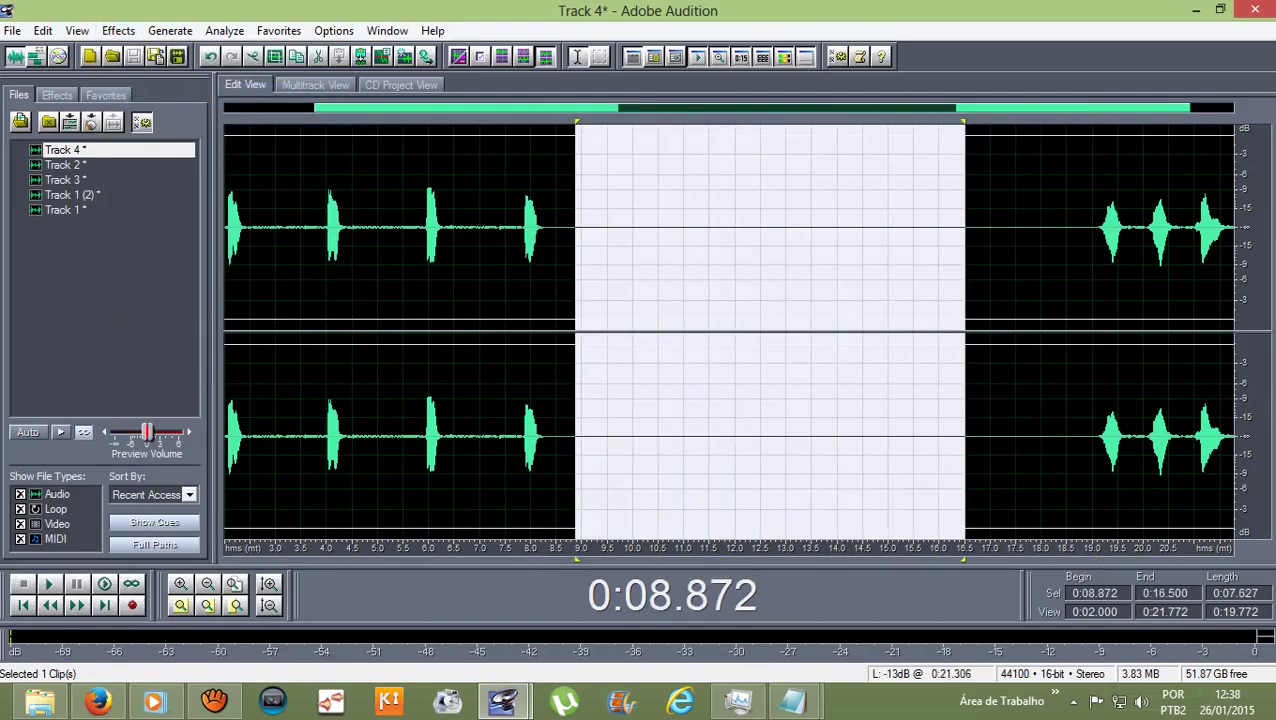
- Audition the opening of the Track 4 audio up to about 2.0 seconds, before the first vocal, and silence it
scroll(400, 240, "down", 1)
scroll(297, 240, "up", 4)
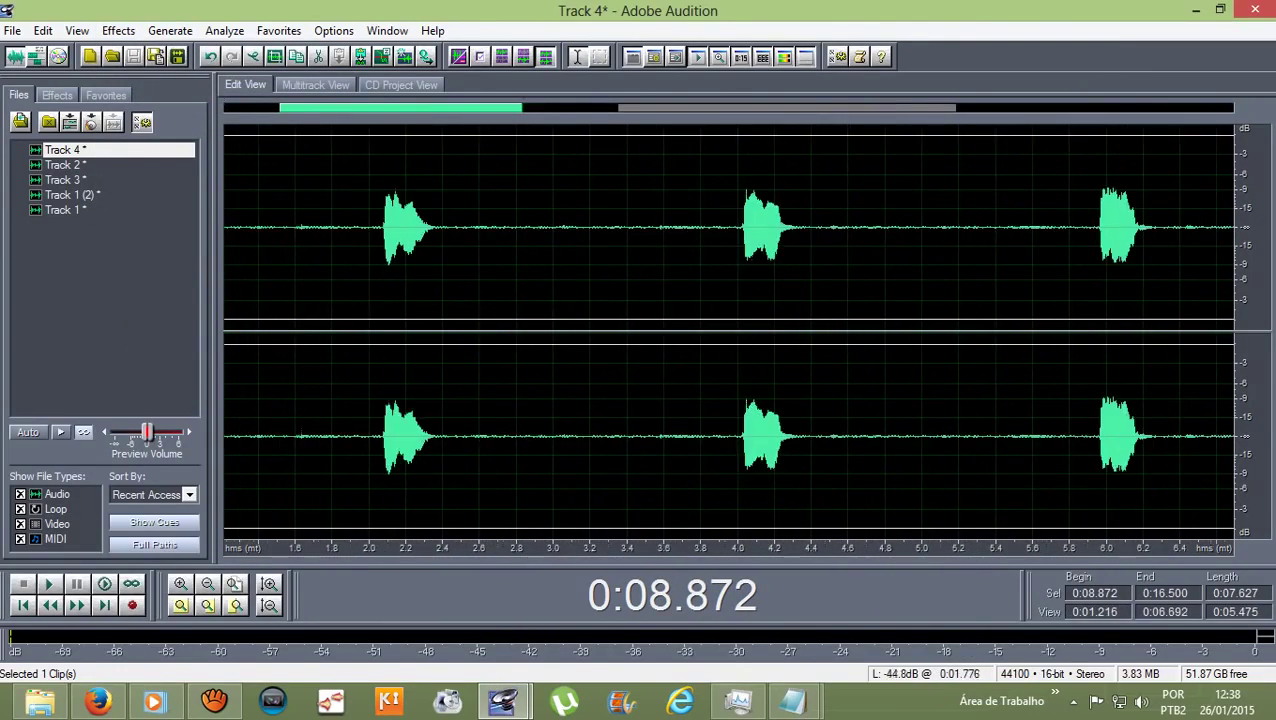
left_click_drag(377, 240, 210, 240)
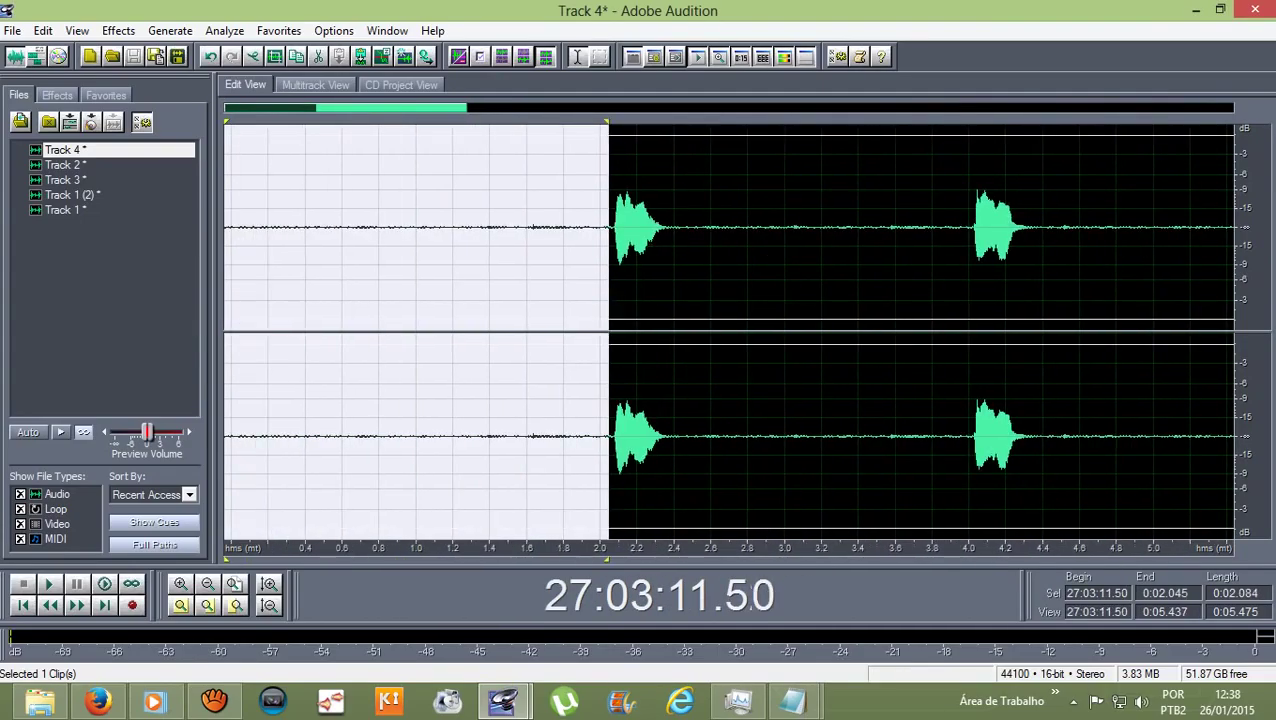
key("space")
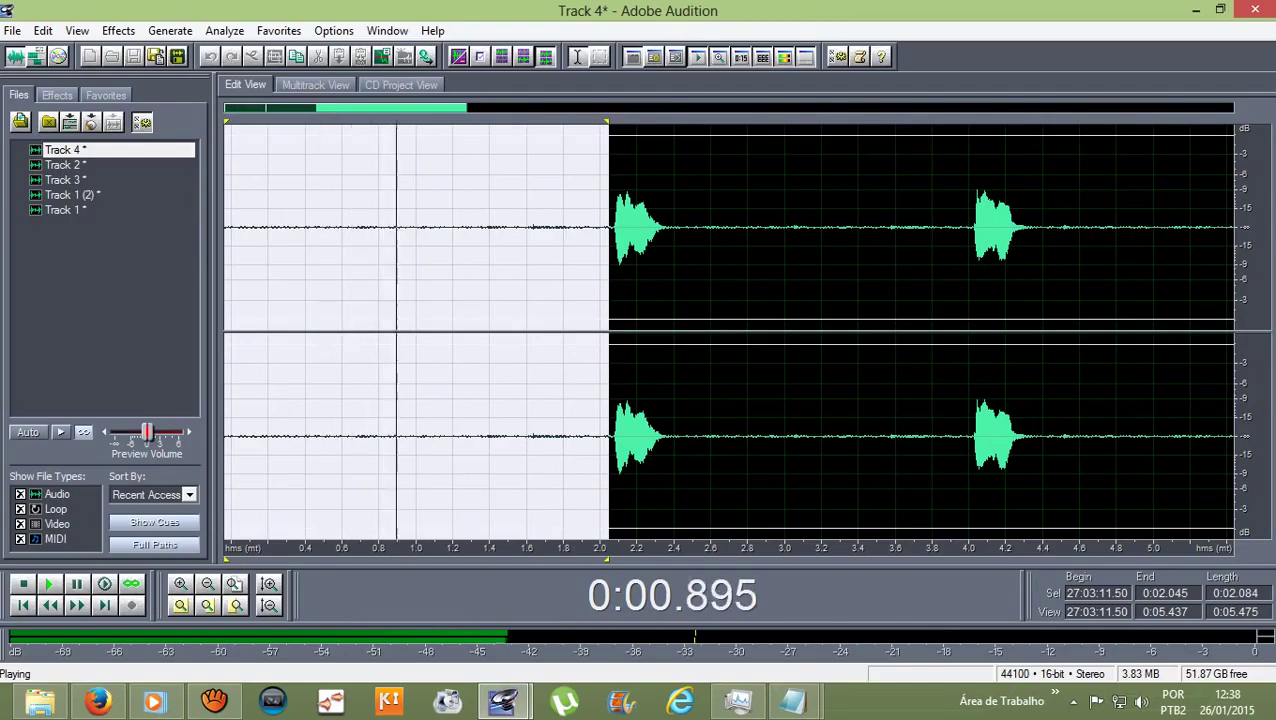
key("space")
left_click(118, 30)
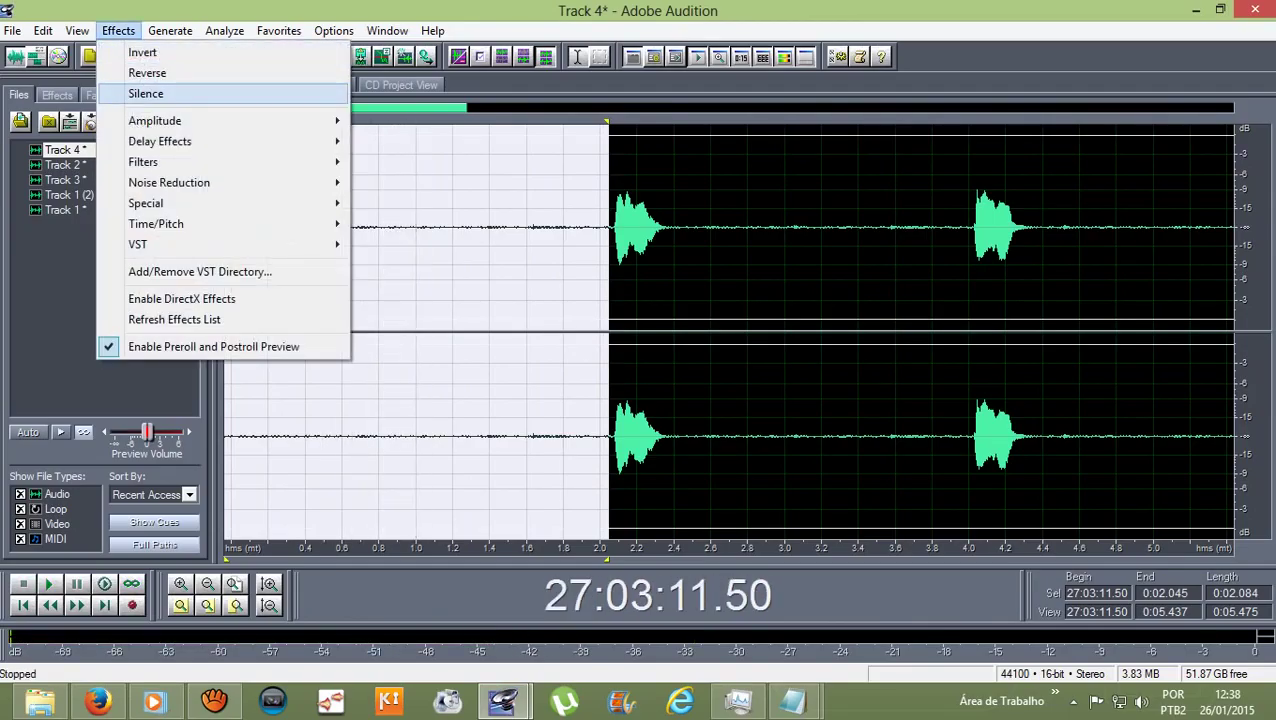
left_click(140, 91)
- Delete the end of the Track 4 audio from about 21.6 seconds onward and return to the multitrack session
scroll(686, 230, "down", 5)
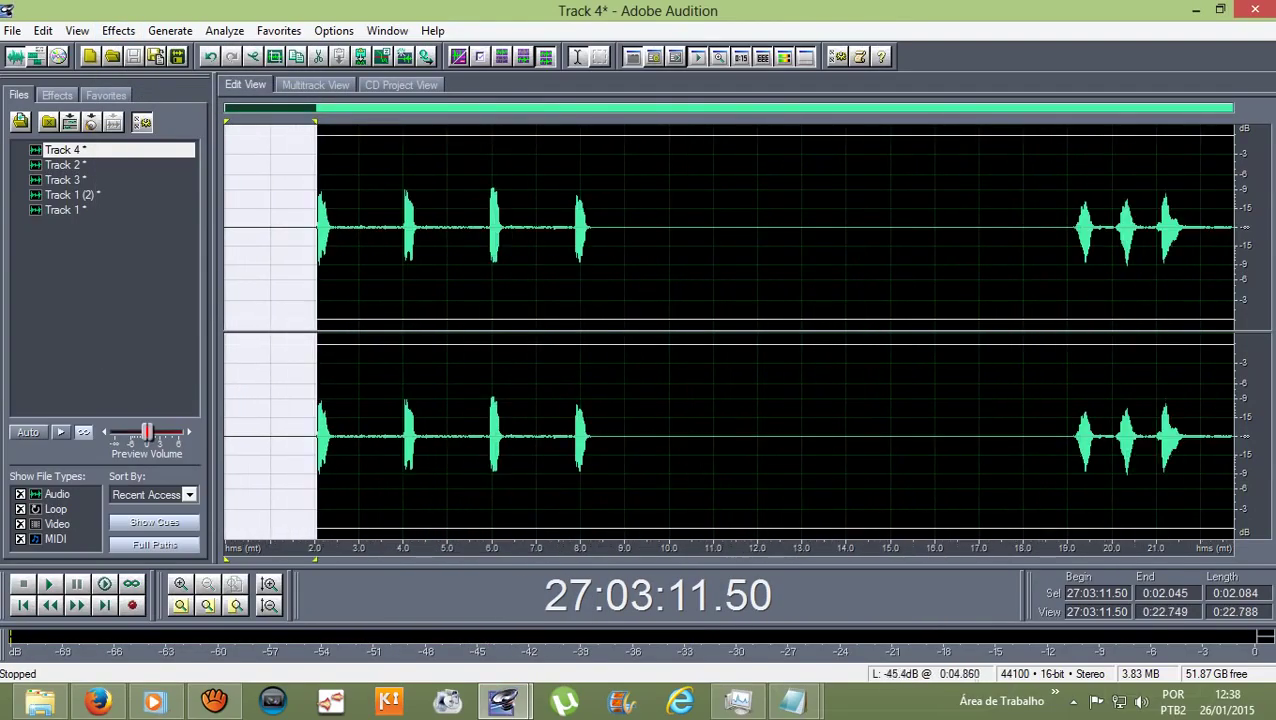
left_click_drag(332, 230, 571, 230)
left_click(421, 230)
left_click_drag(1184, 230, 1238, 230)
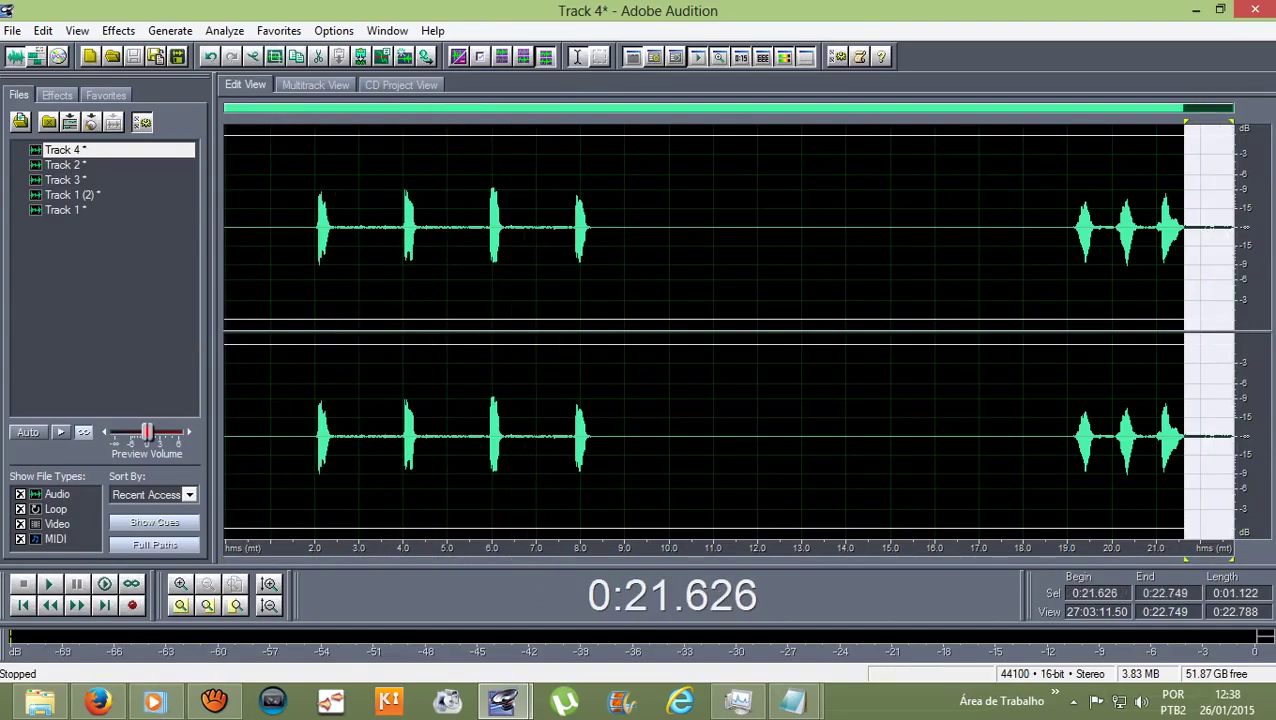
key("Delete")
left_click(299, 230)
left_click(307, 85)
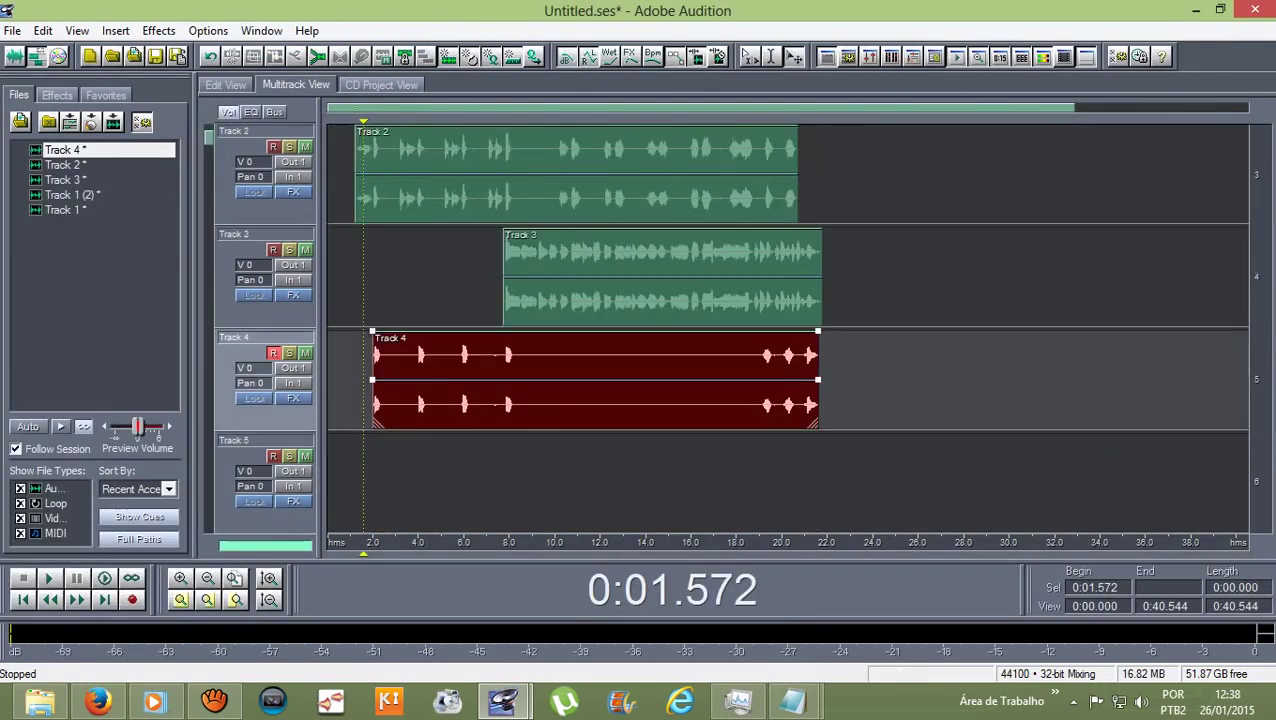
- Mute Track 1 in the multitrack session, with its clip selected
scroll(788, 328, "down", 1)
scroll(788, 328, "up", 2)
scroll(788, 328, "down", 2)
scroll(788, 328, "up", 2)
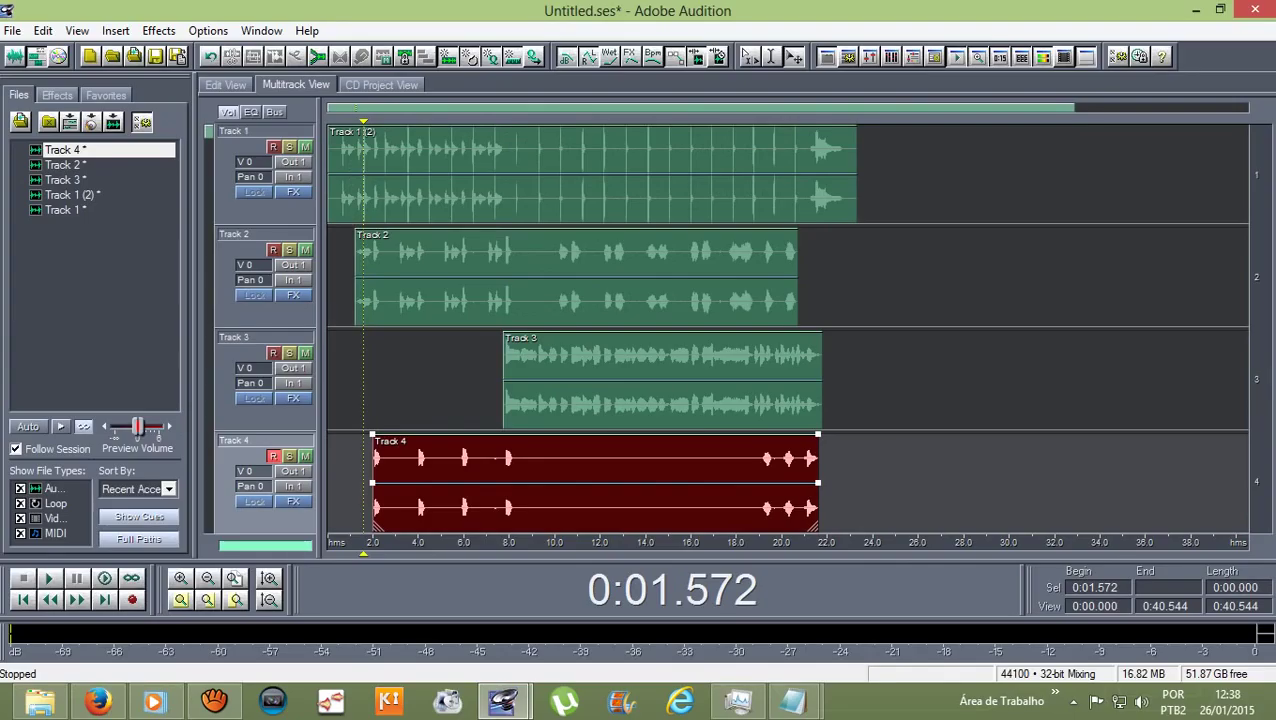
scroll(620, 270, "down", 1)
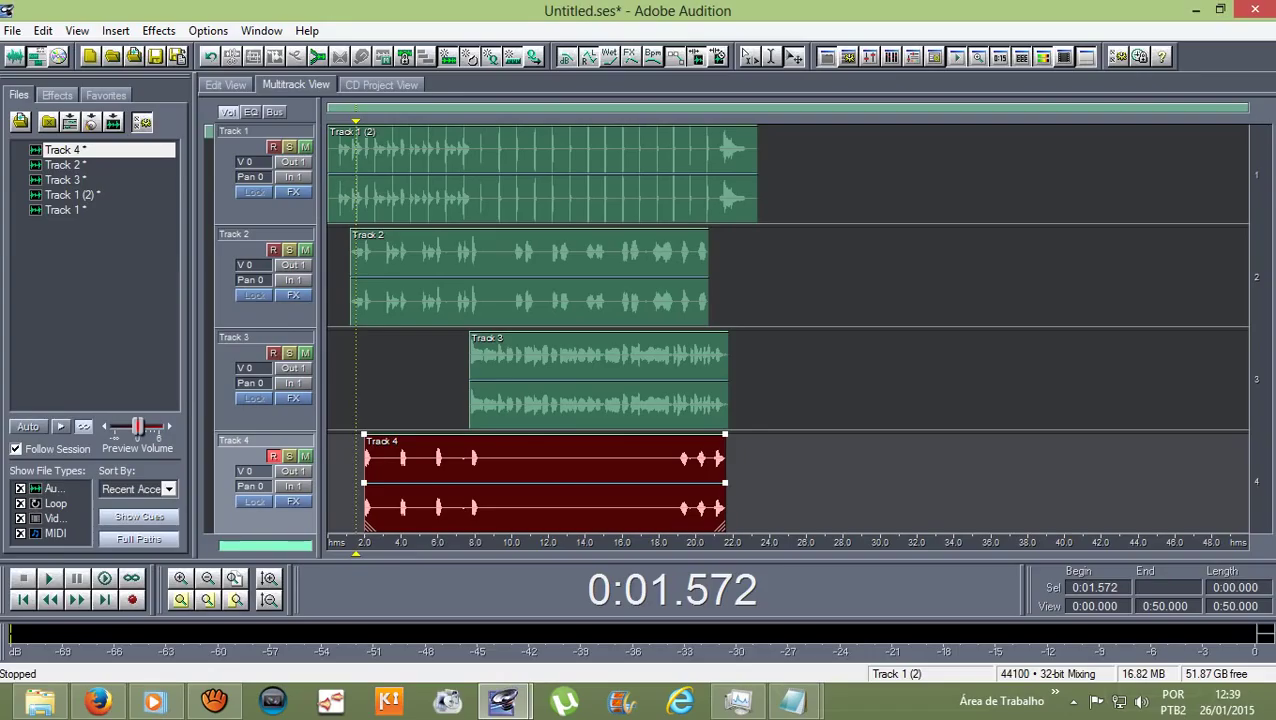
right_click(542, 174)
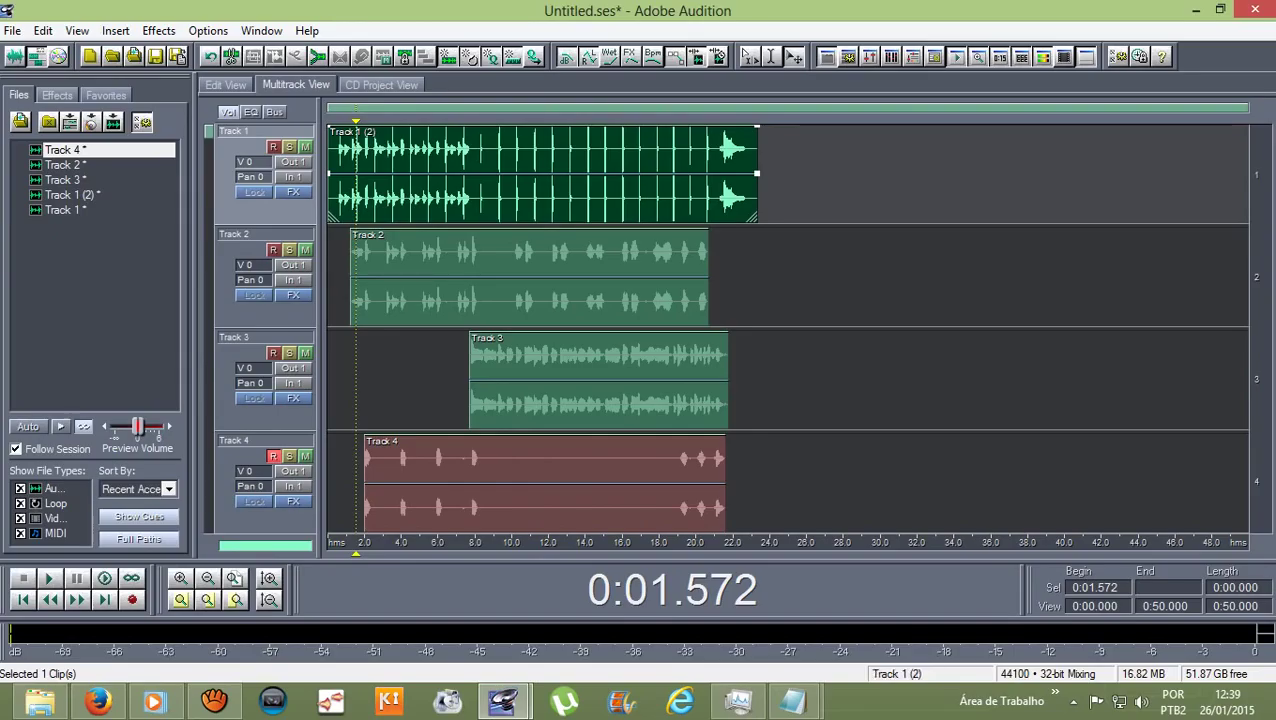
left_click(305, 147)
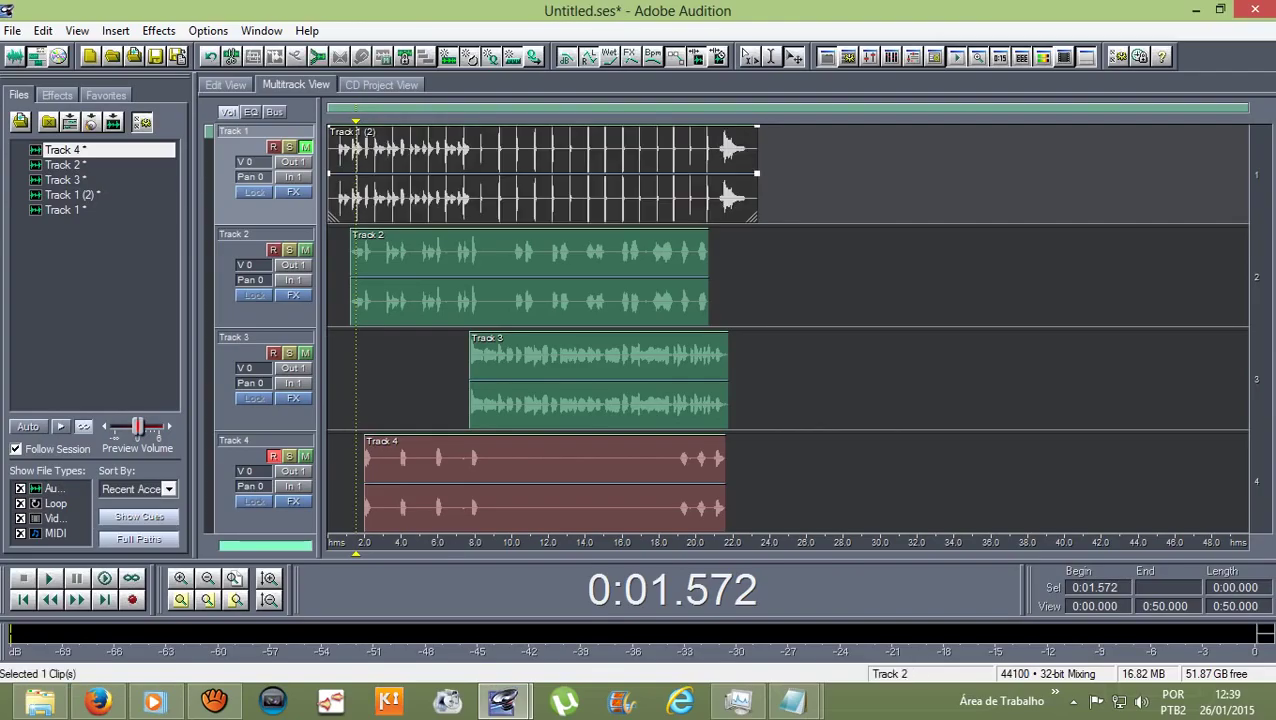
- Add the Track 2, Track 3 and Track 4 clips to the selection and mix down the selected audio clips to a stereo file
left_click(580, 277, "ctrl")
left_click(590, 380, "ctrl")
left_click(590, 483, "ctrl")
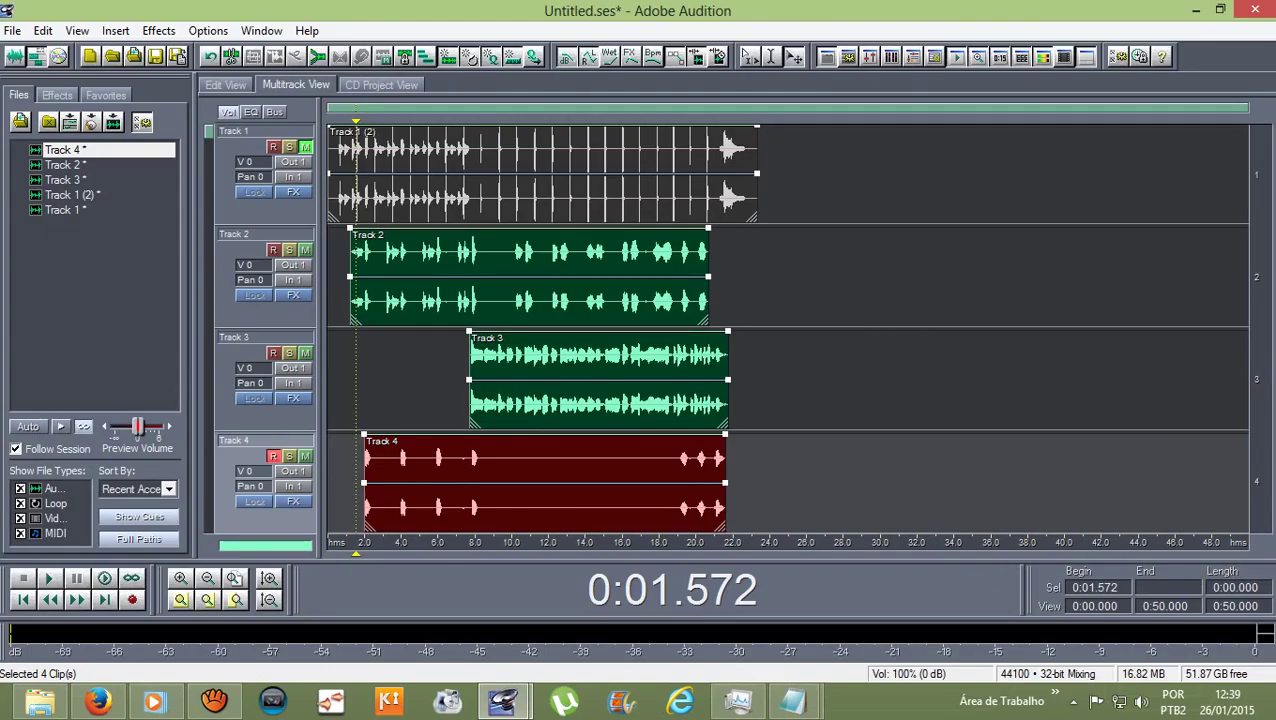
left_click(43, 31)
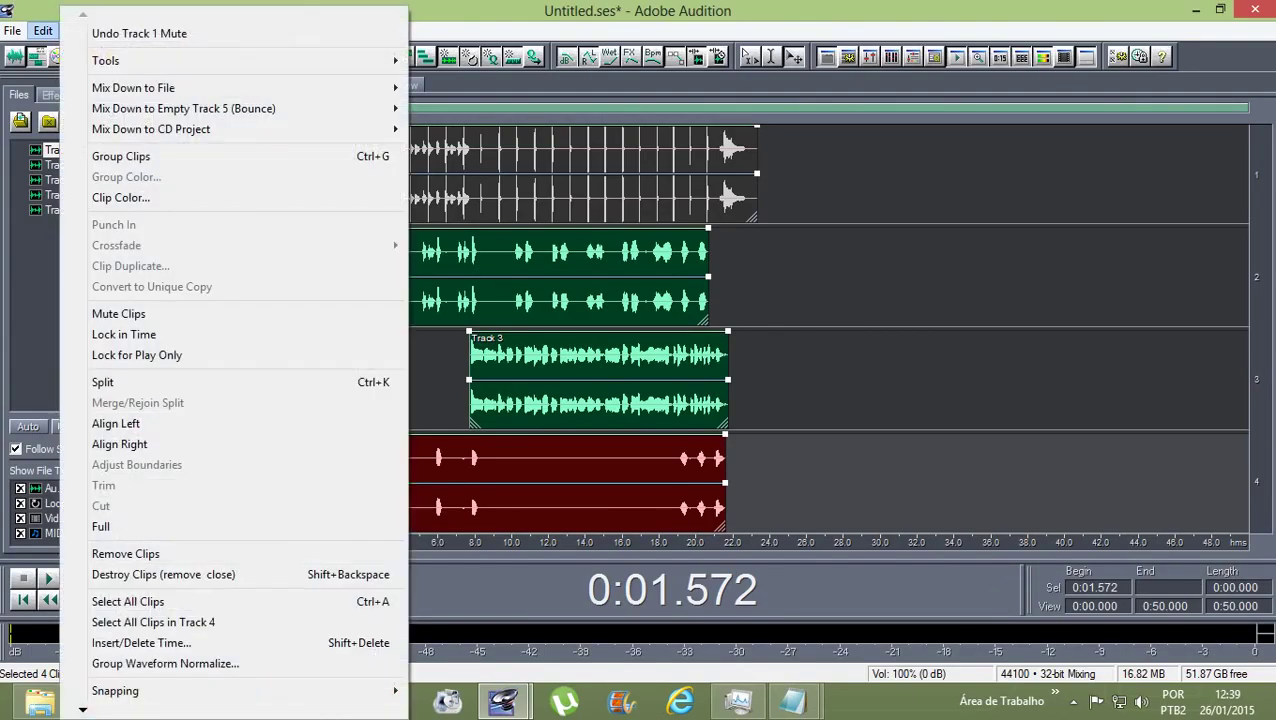
mouse_move(140, 88)
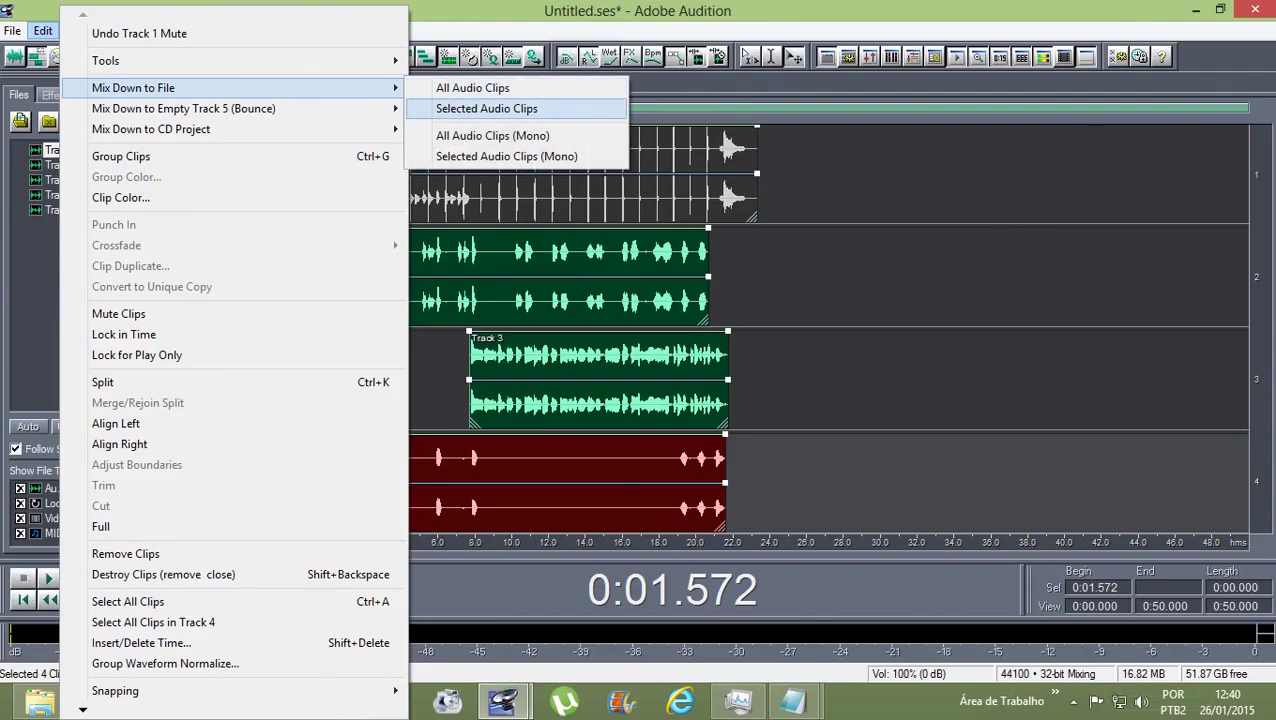
left_click(486, 108)
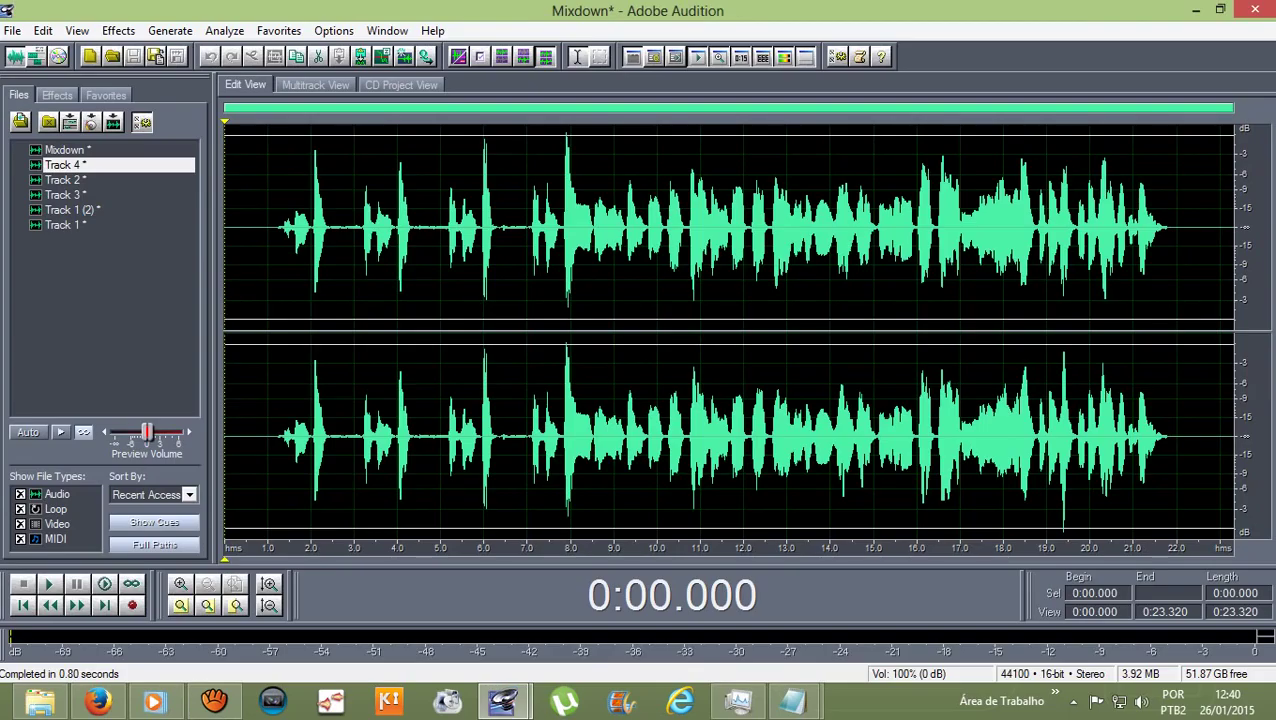
- Play the mixdown from about 1.3 seconds to check the combined vocals
left_click_drag(242, 240, 1240, 240)
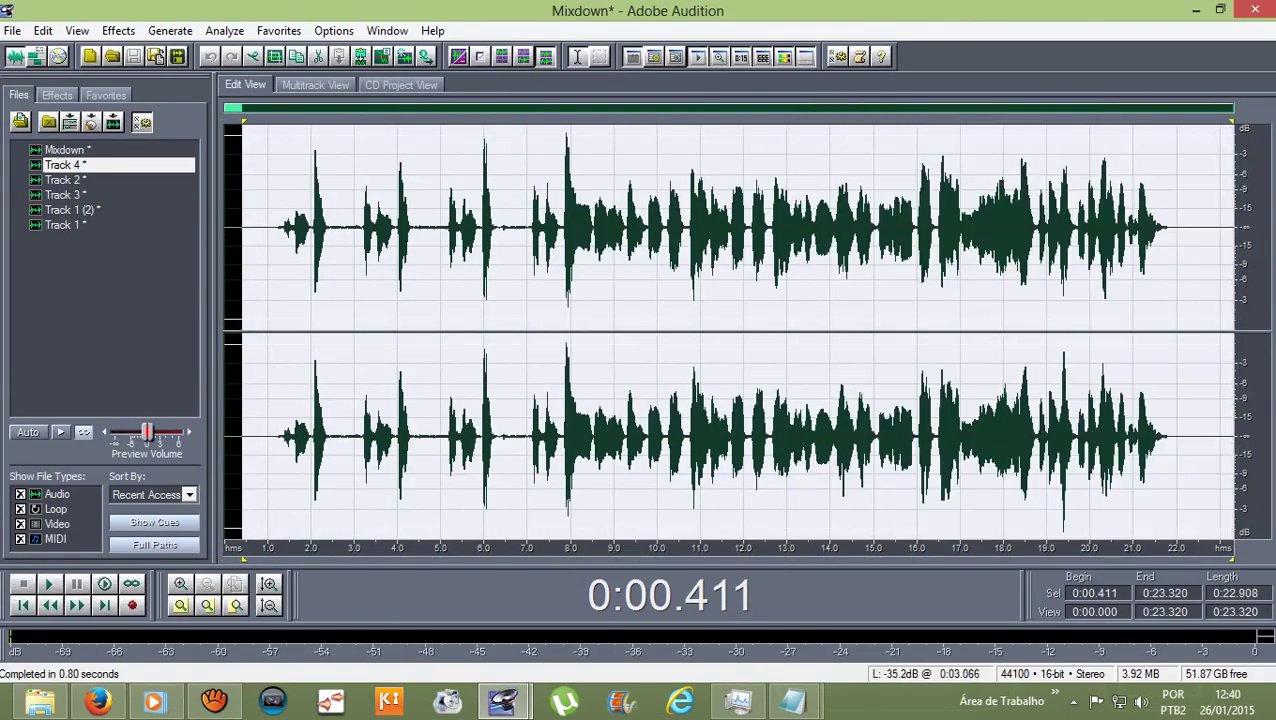
left_click(267, 230)
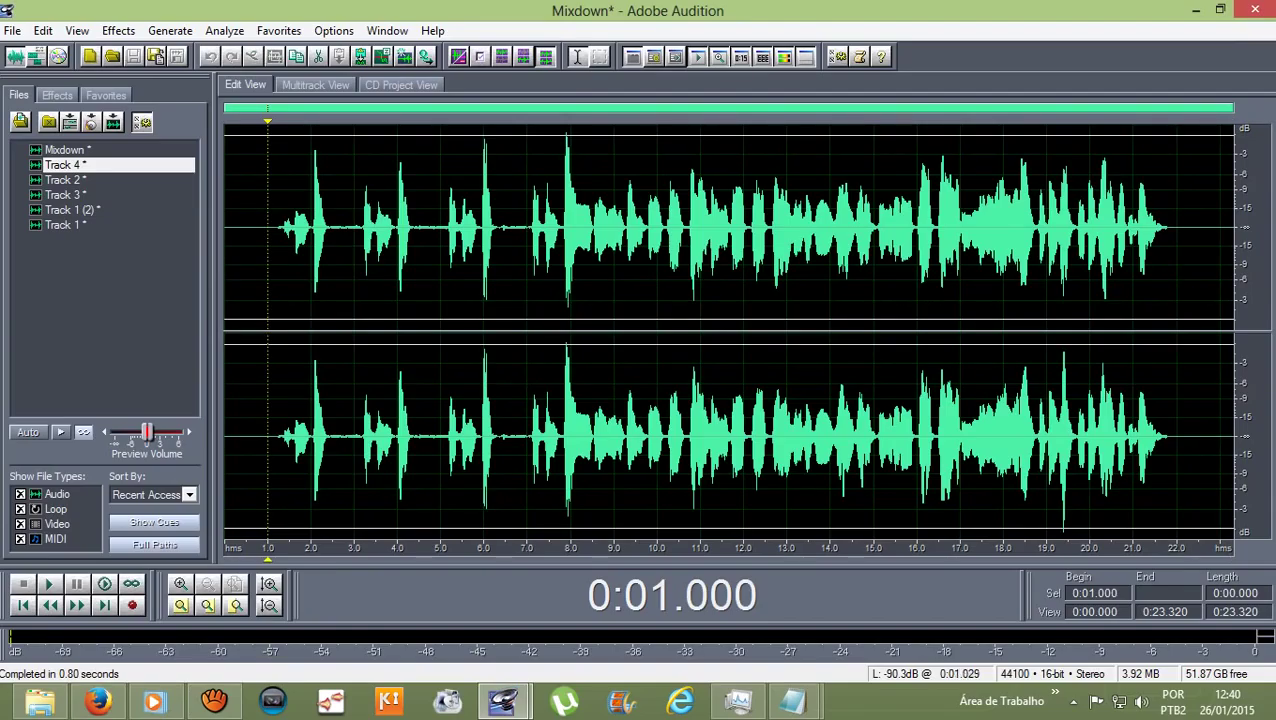
left_click_drag(279, 230, 1170, 330)
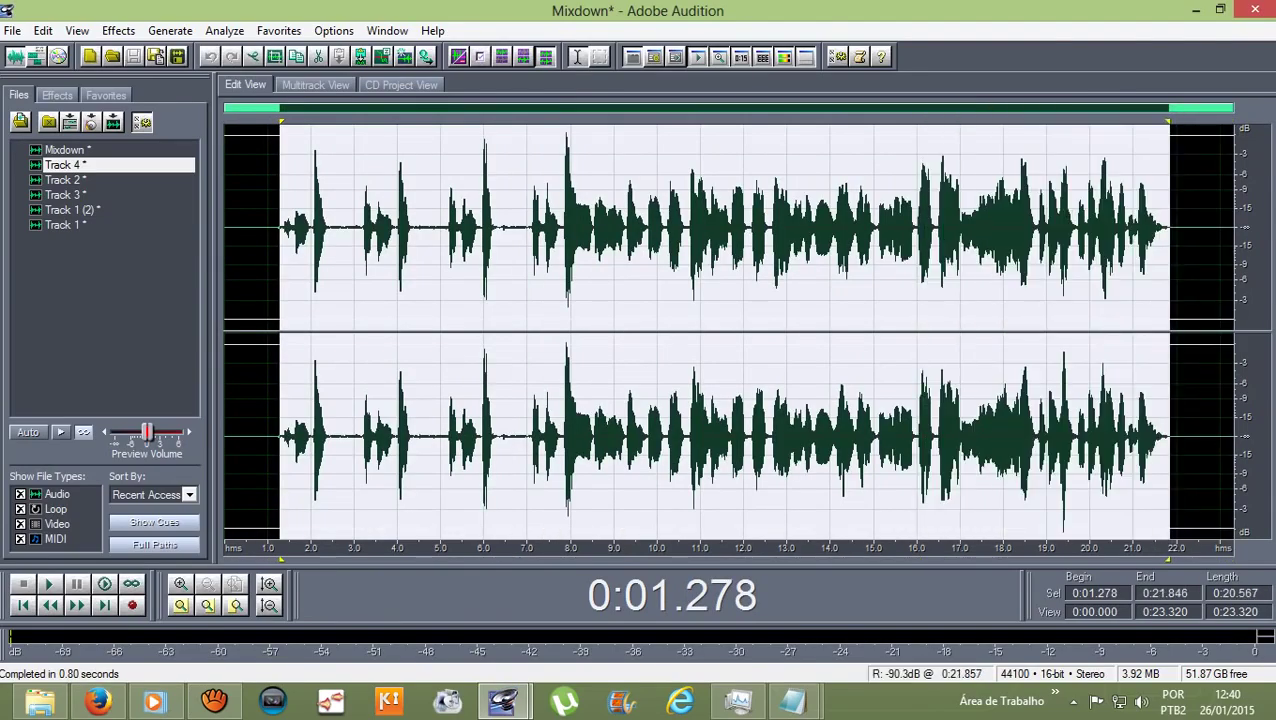
key("Escape")
key("space")
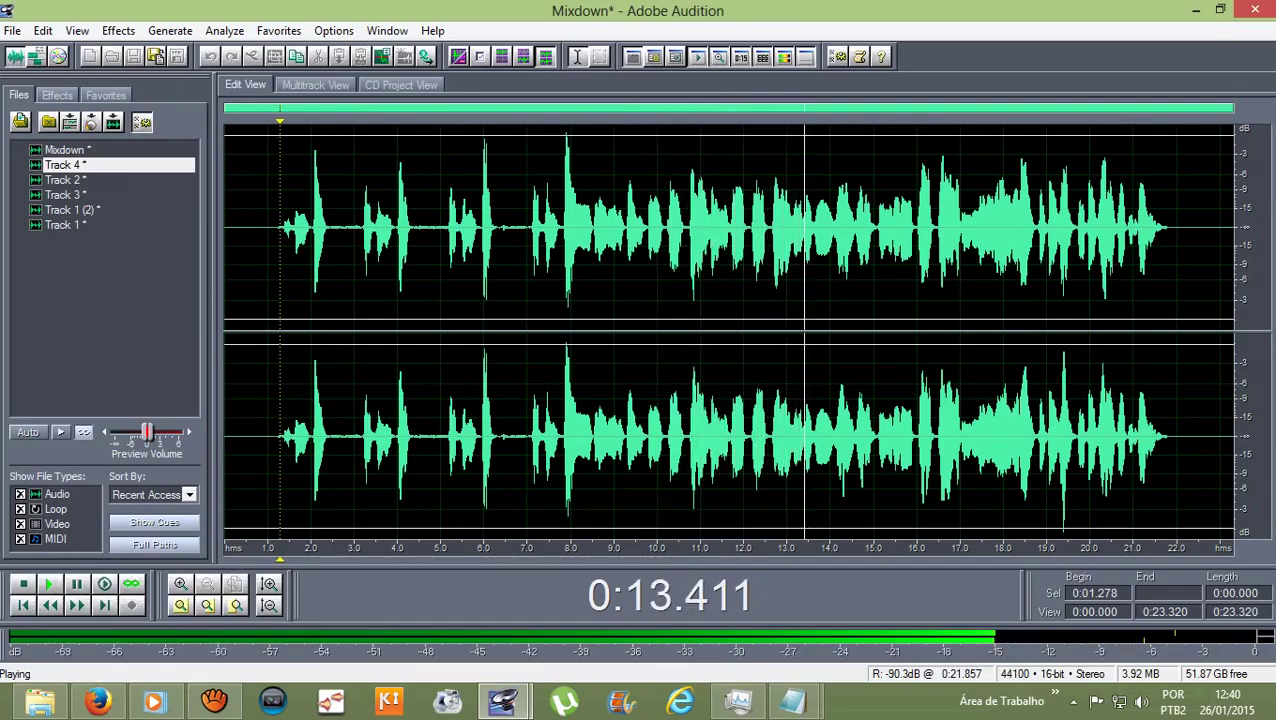
key("space")
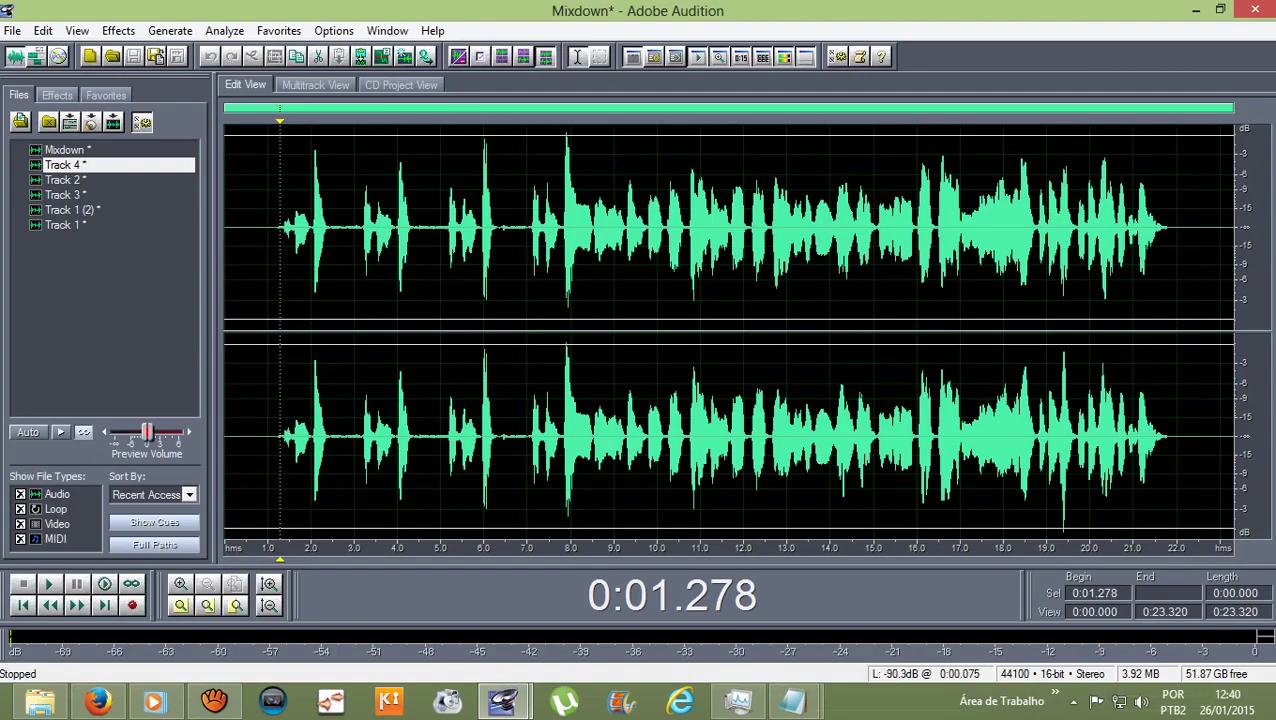
key("ctrl+a")
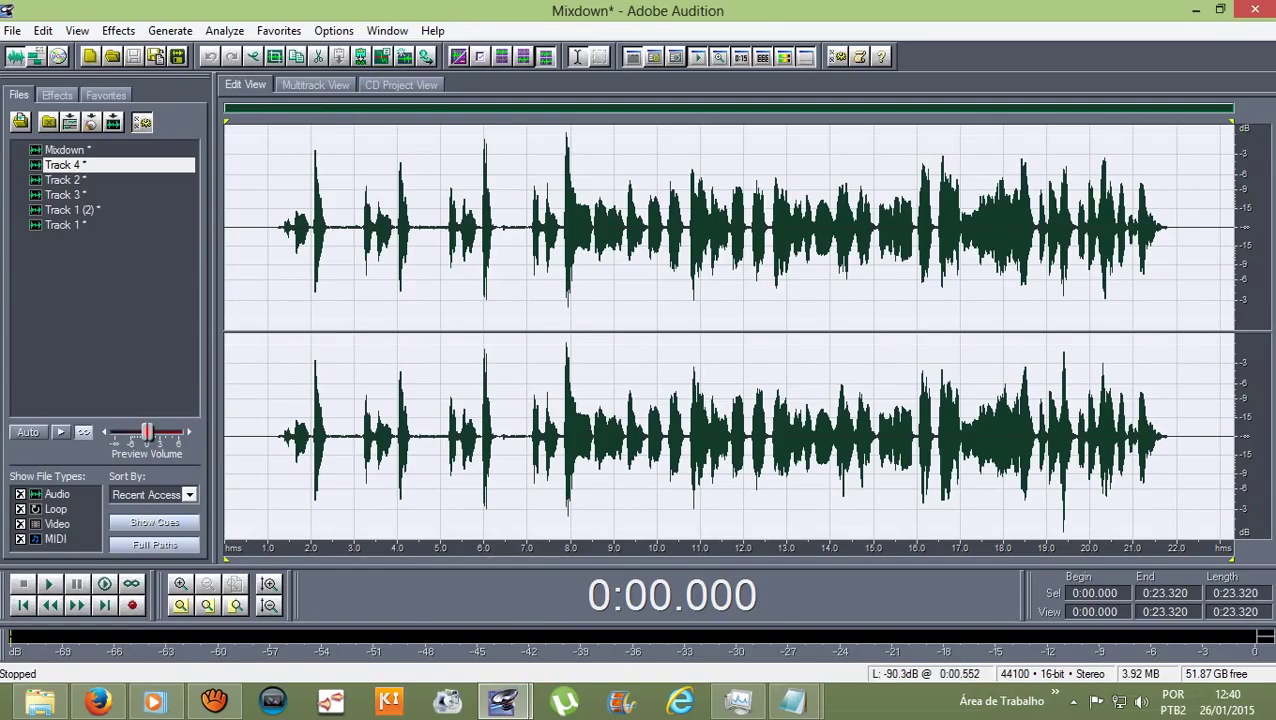
left_click(262, 205)
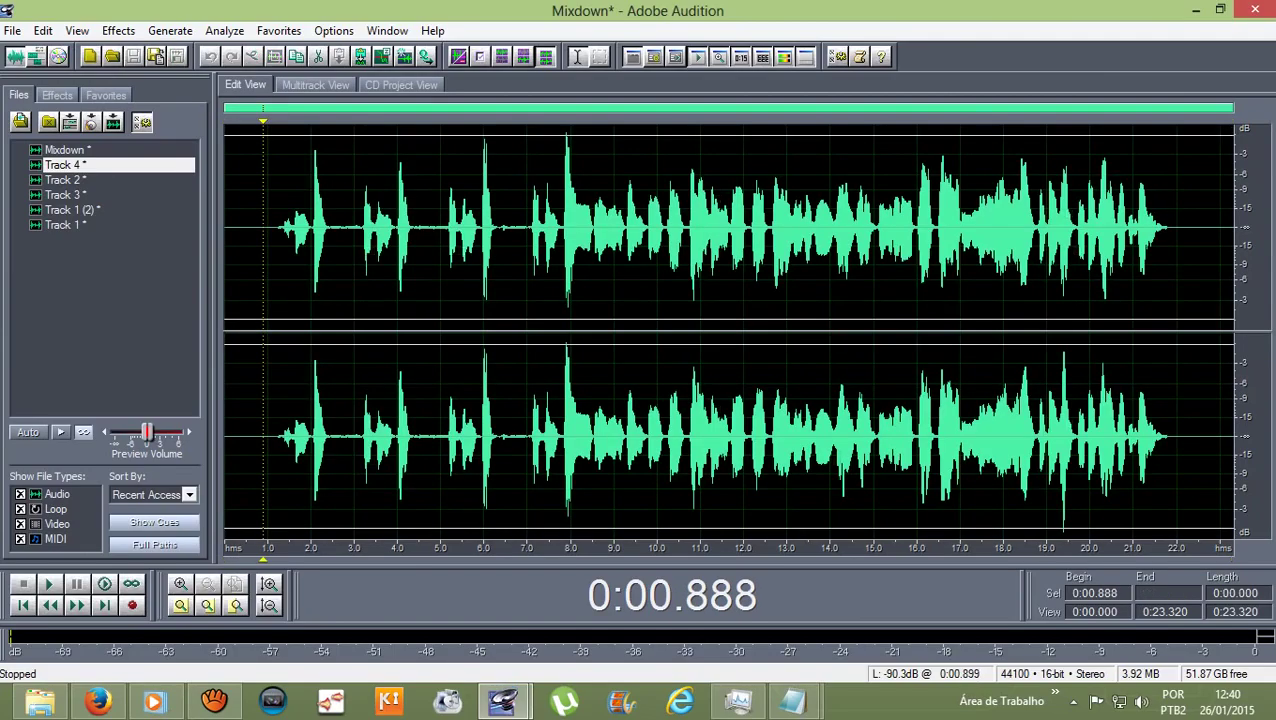
- Return to the multitrack session and remove the Track 2, Track 3 and Track 4 clips, keeping the Track 1 clip
left_click(314, 85)
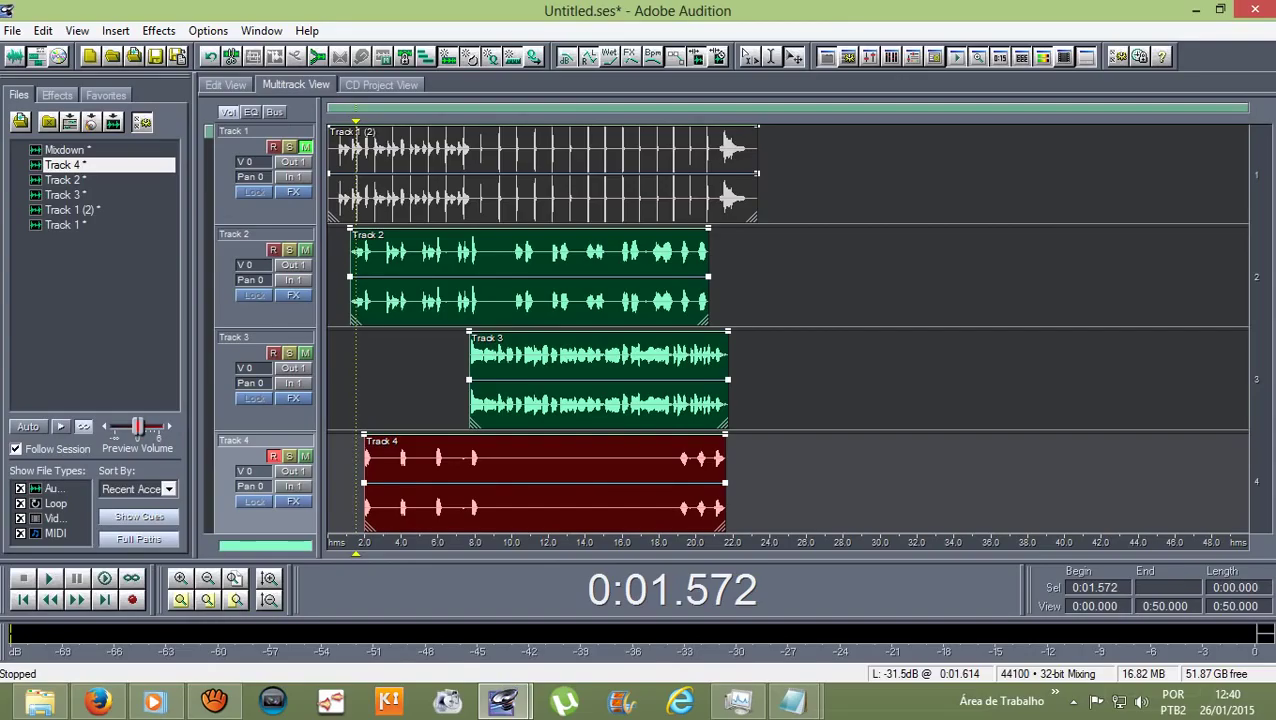
left_click(350, 483)
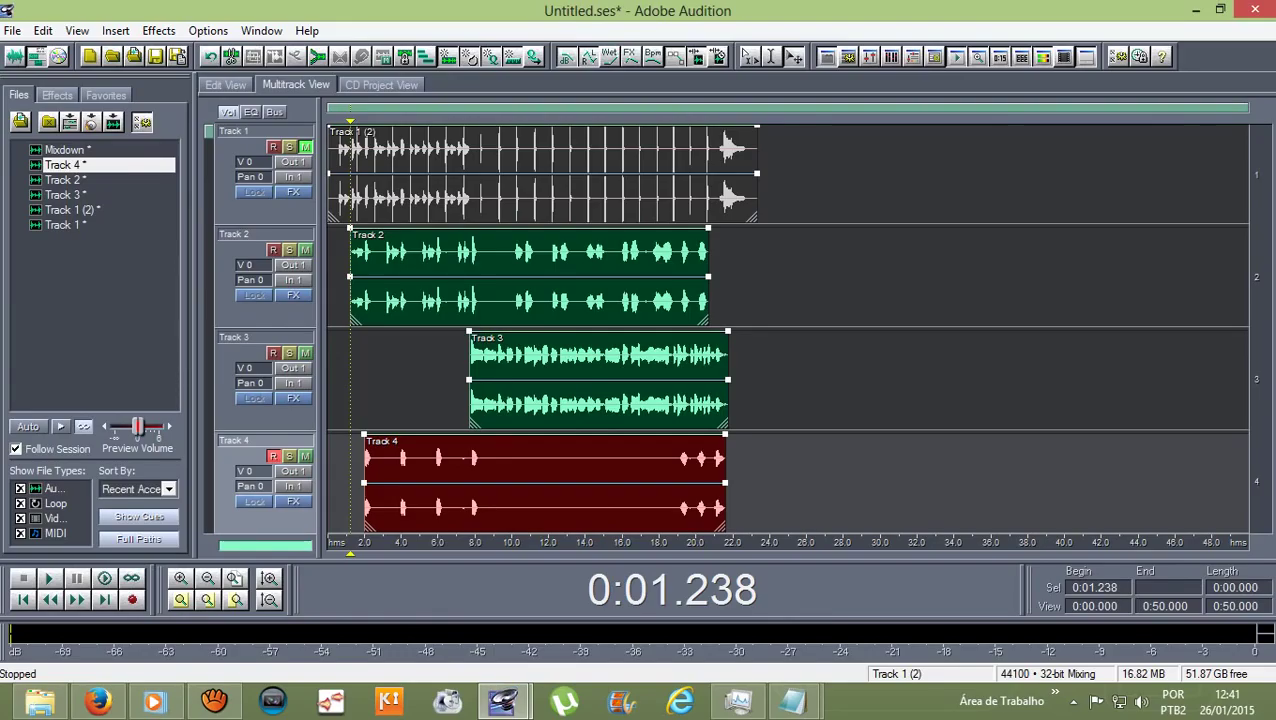
left_click(543, 152, "ctrl")
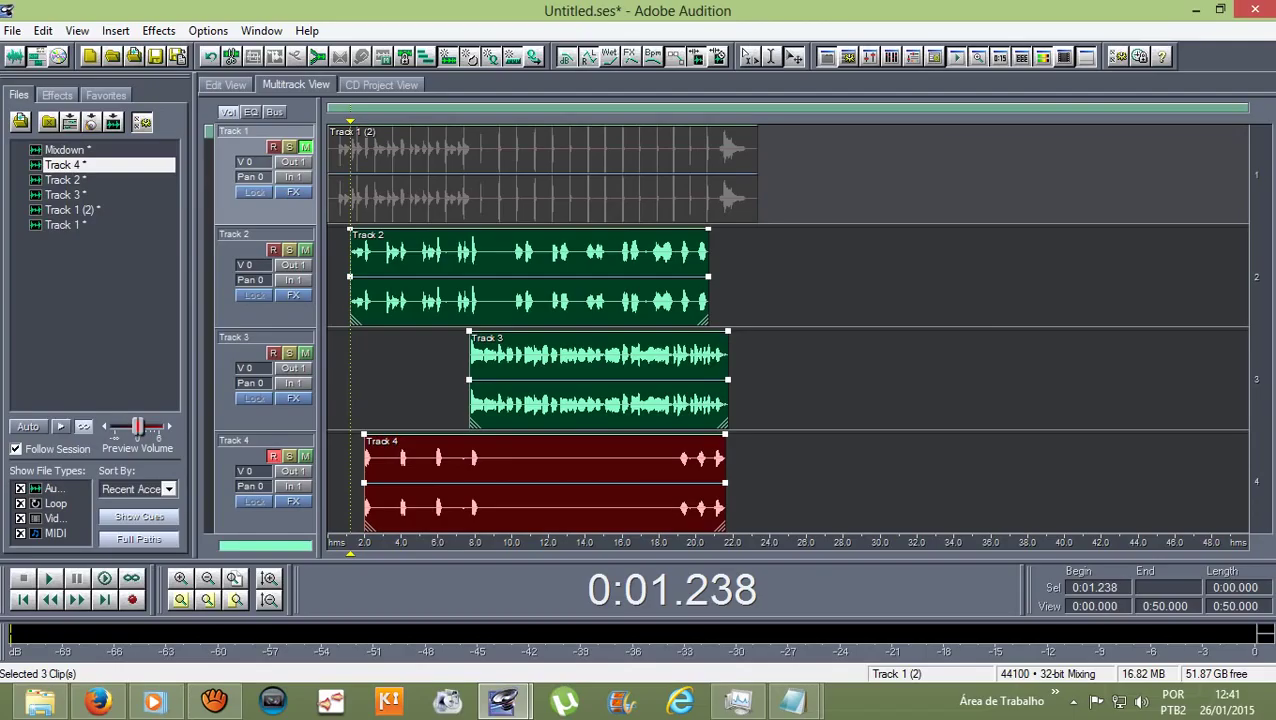
key("Delete")
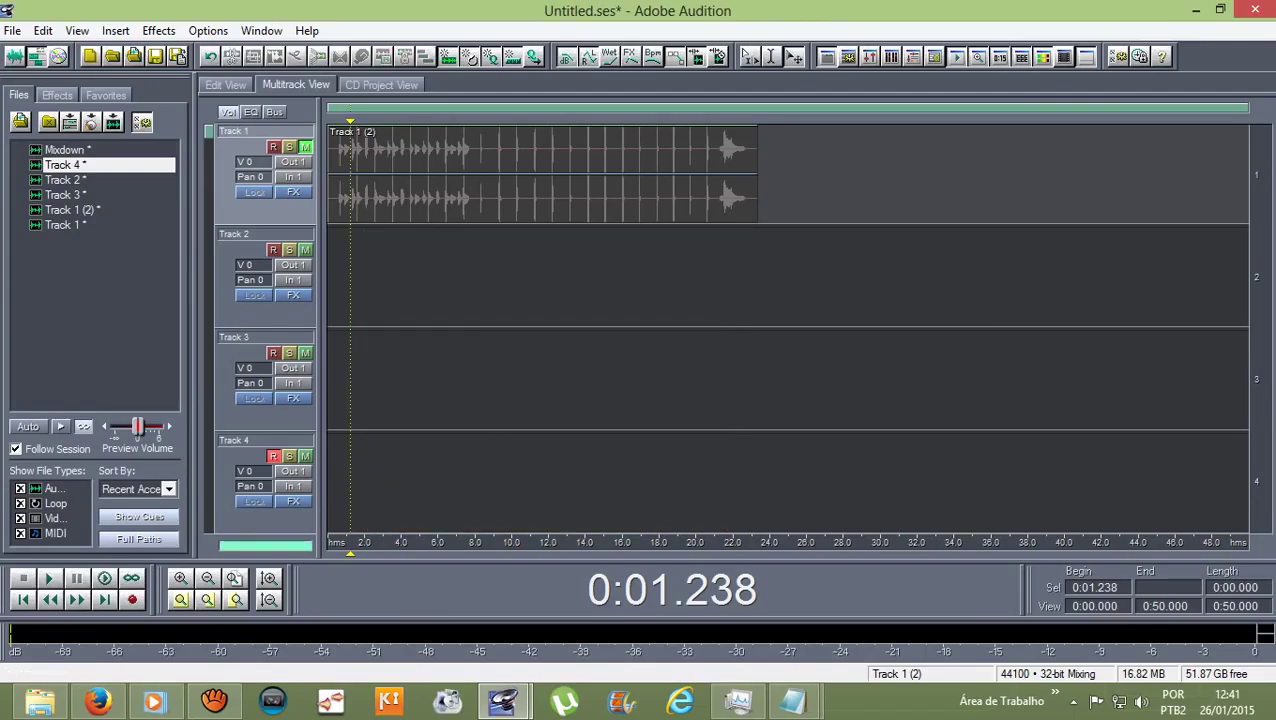
- Place the Mixdown file on Track 2 at the start of the session
key("Home")
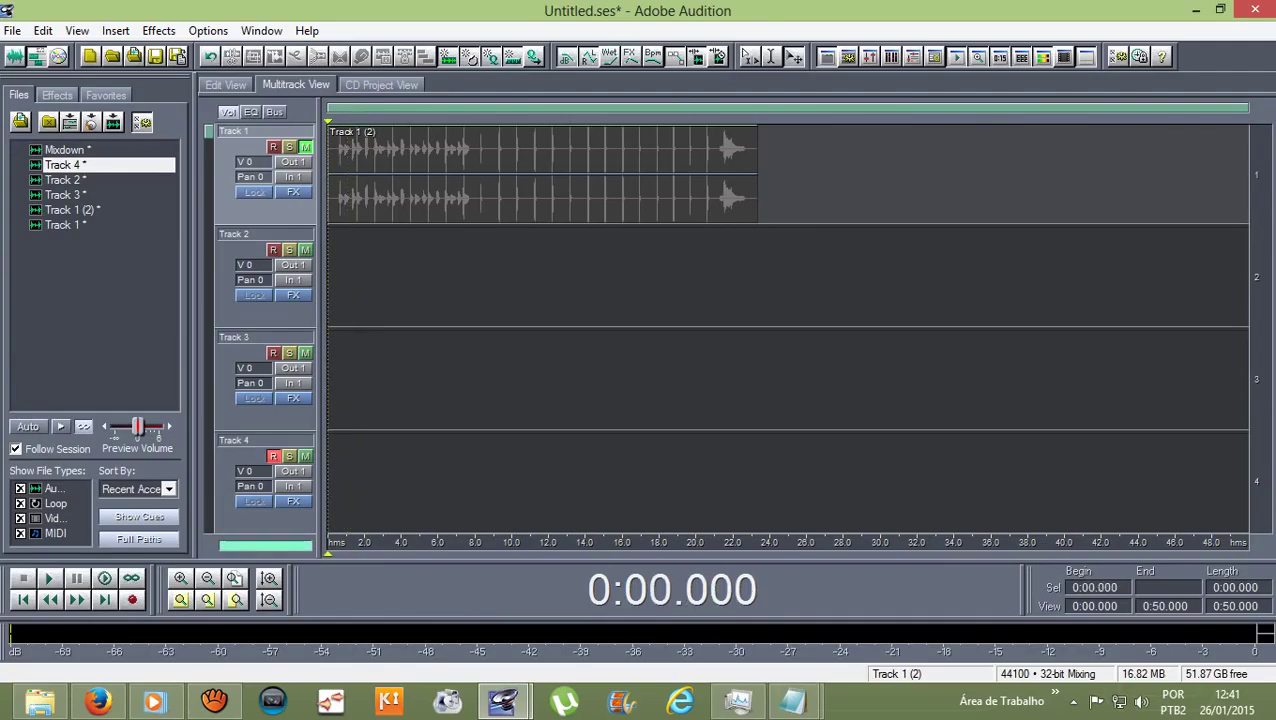
left_click(67, 150)
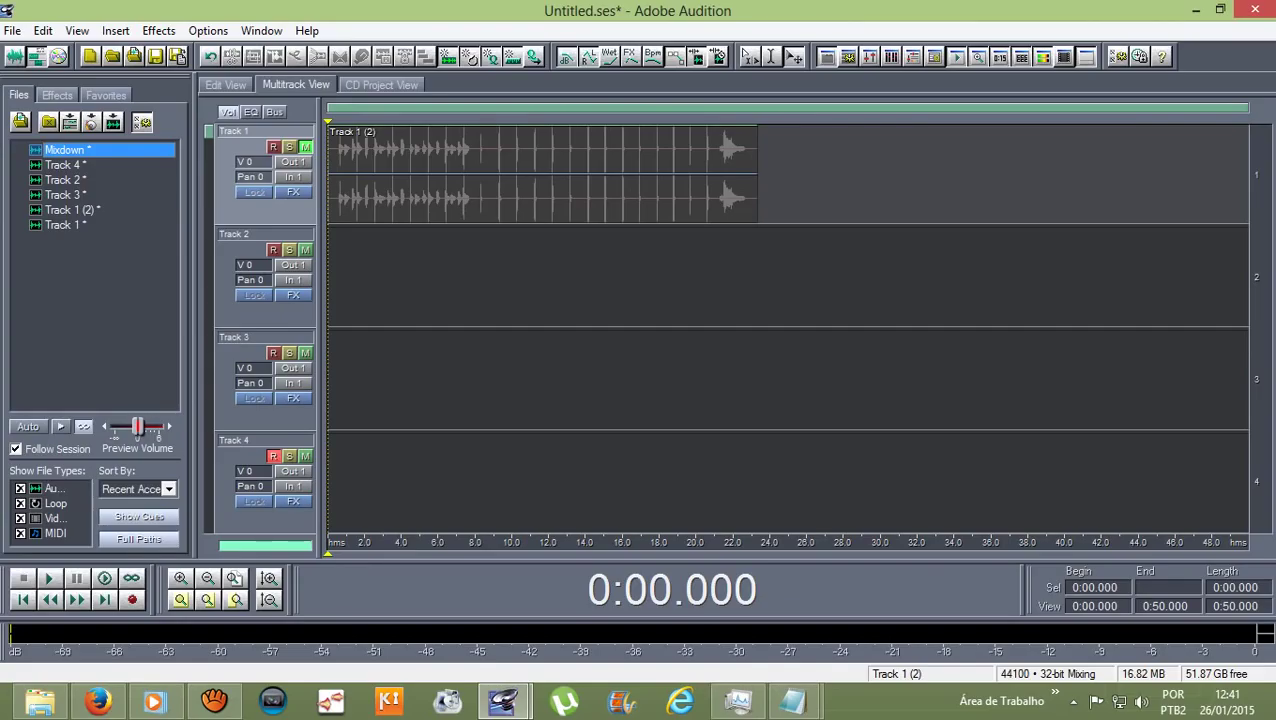
left_click_drag(68, 150, 137, 193)
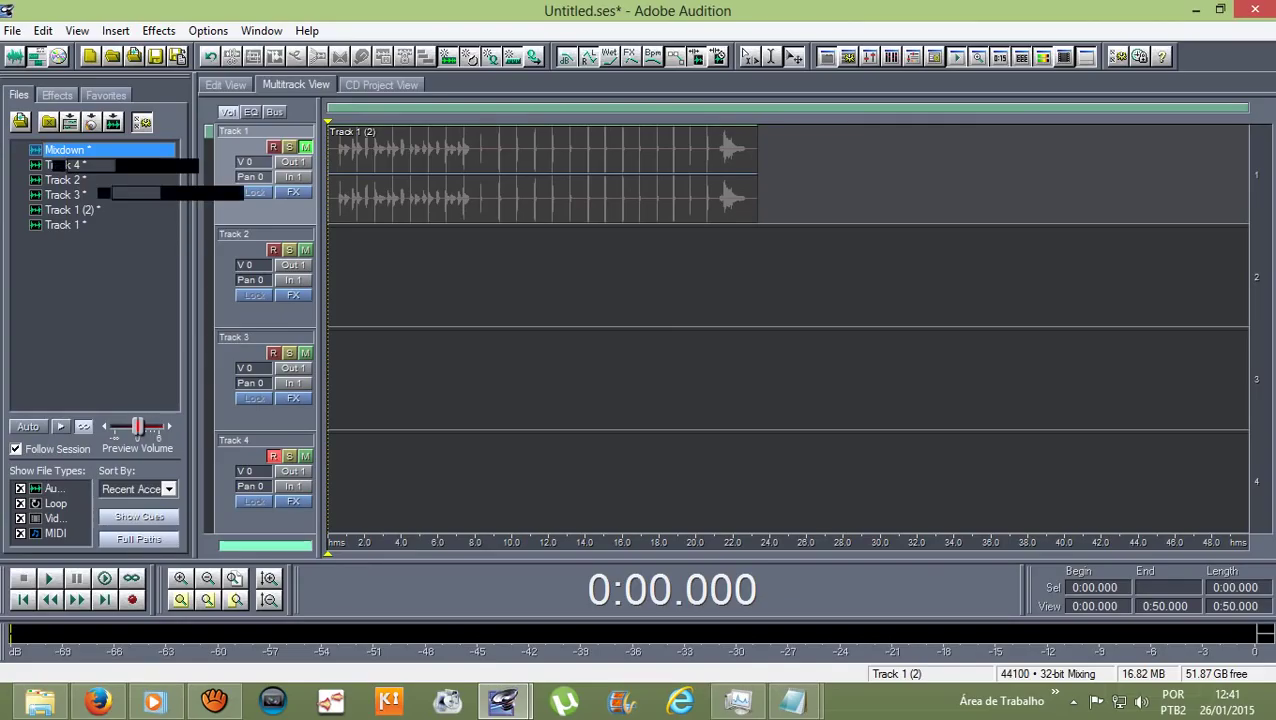
left_click_drag(55, 165, 377, 280)
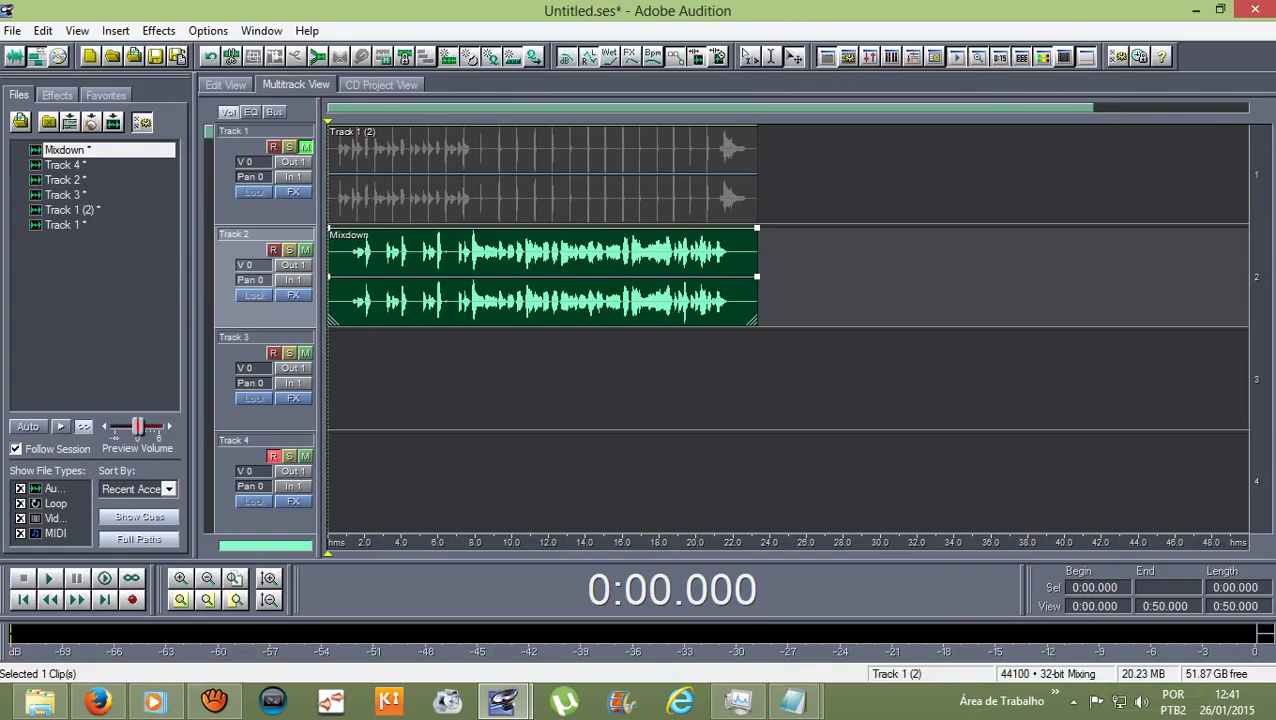
- Play the session briefly from about 1.3 seconds to check the placed mixdown
left_click_drag(328, 122, 351, 122)
key("space")
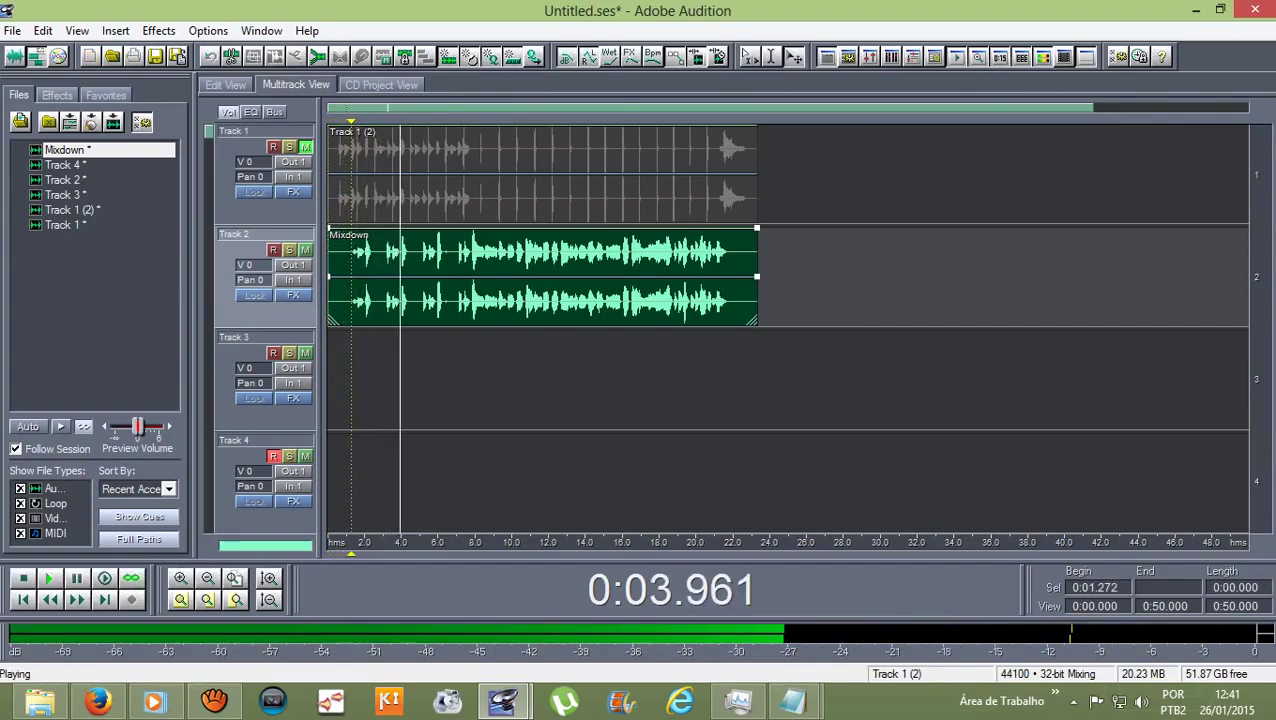
key("space")
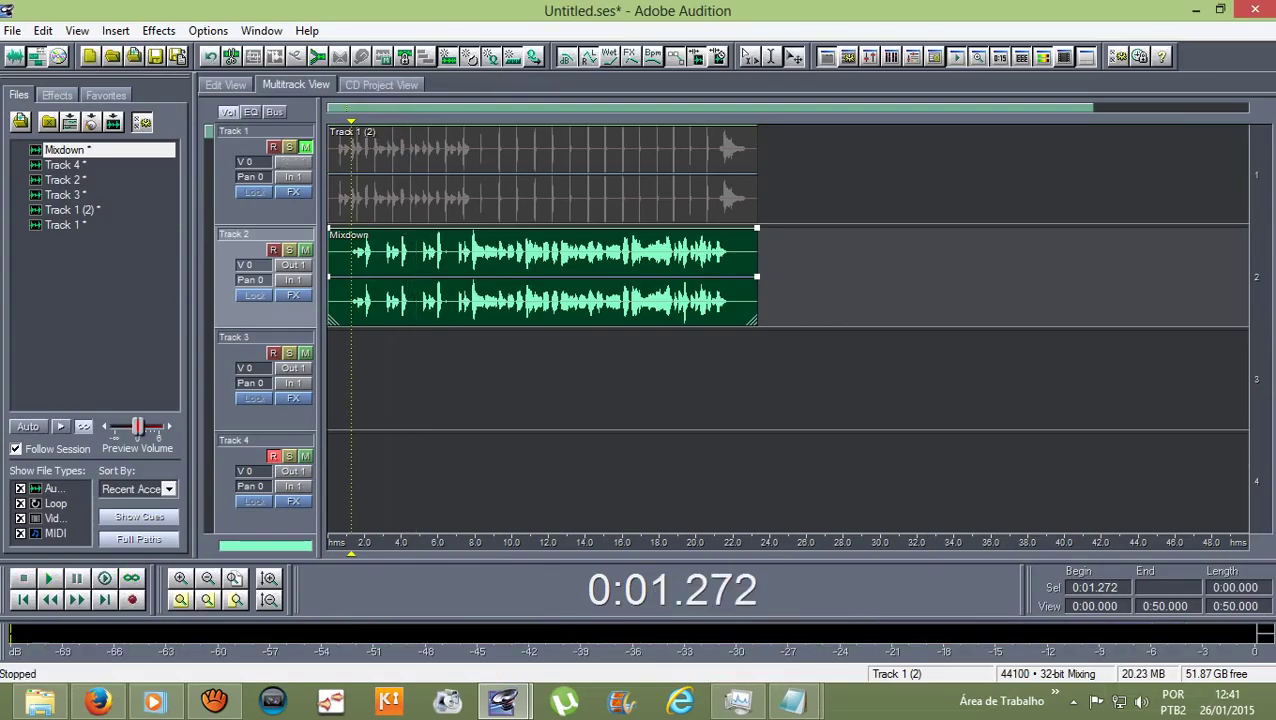
- Export the session audio as a Windows PCM (*.wav) file named "Atirei o pau no gato acapella"
left_click(12, 31)
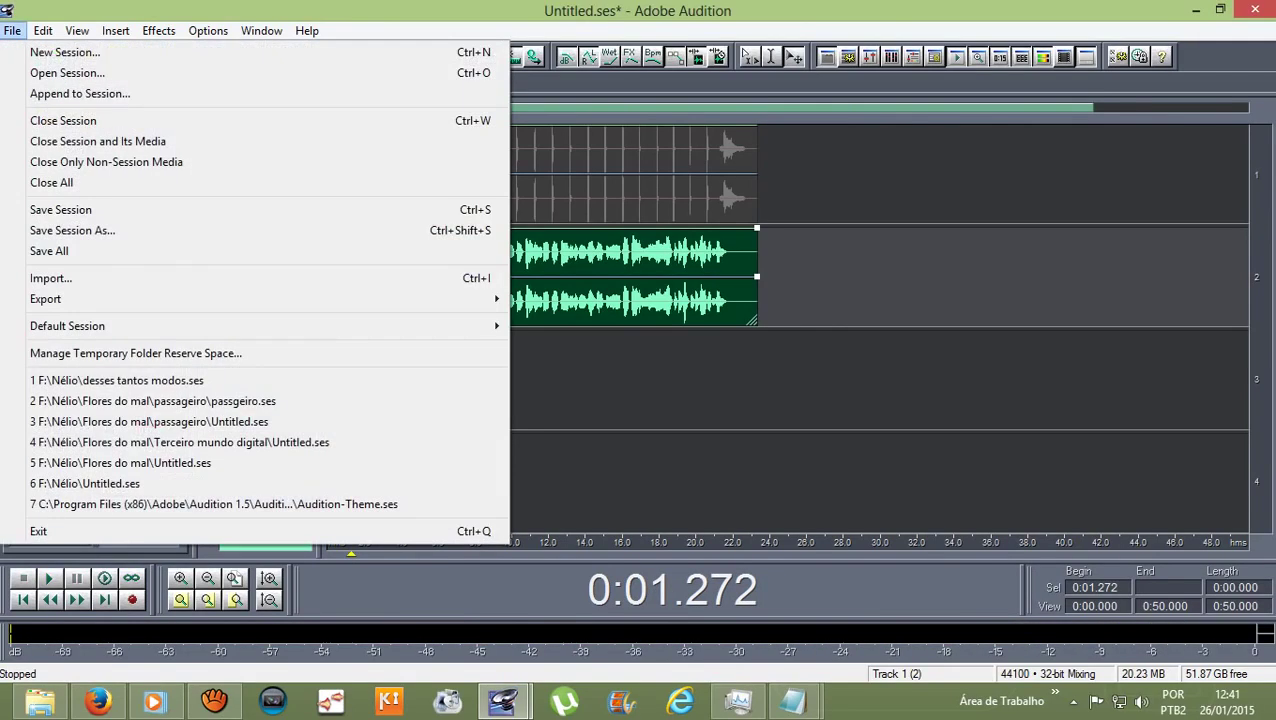
mouse_move(60, 299)
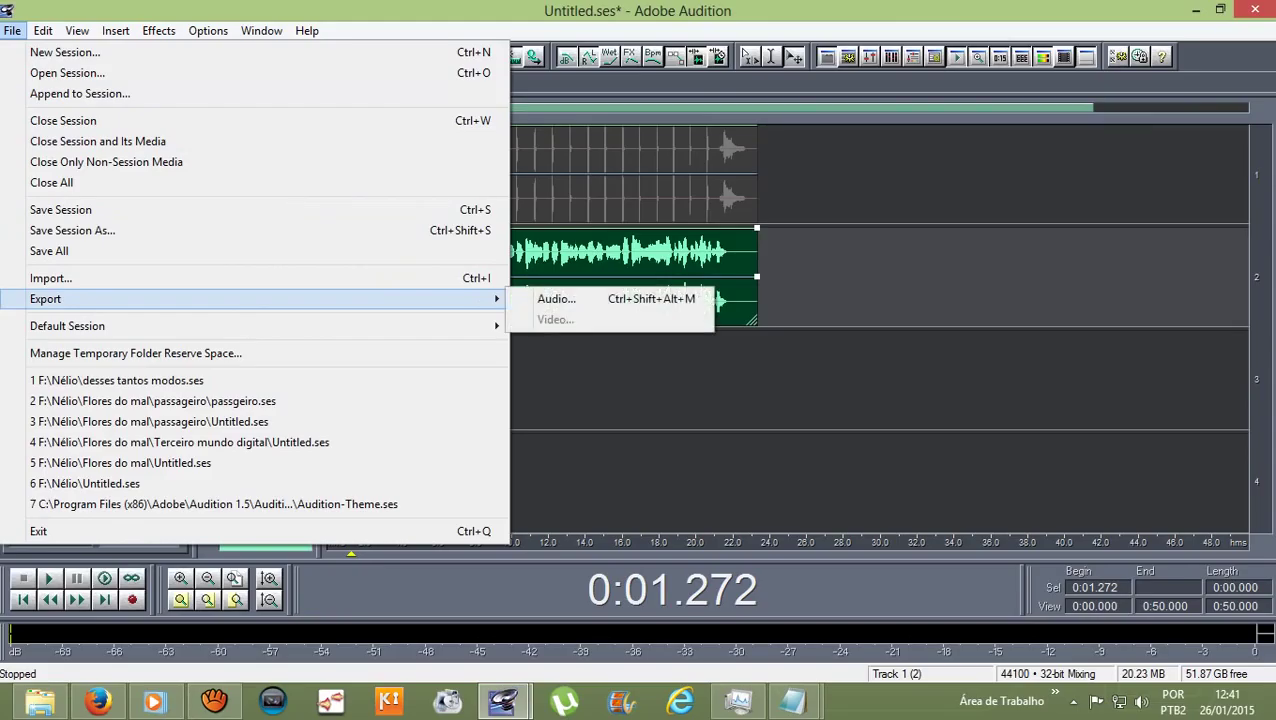
mouse_move(300, 299)
left_click(555, 297)
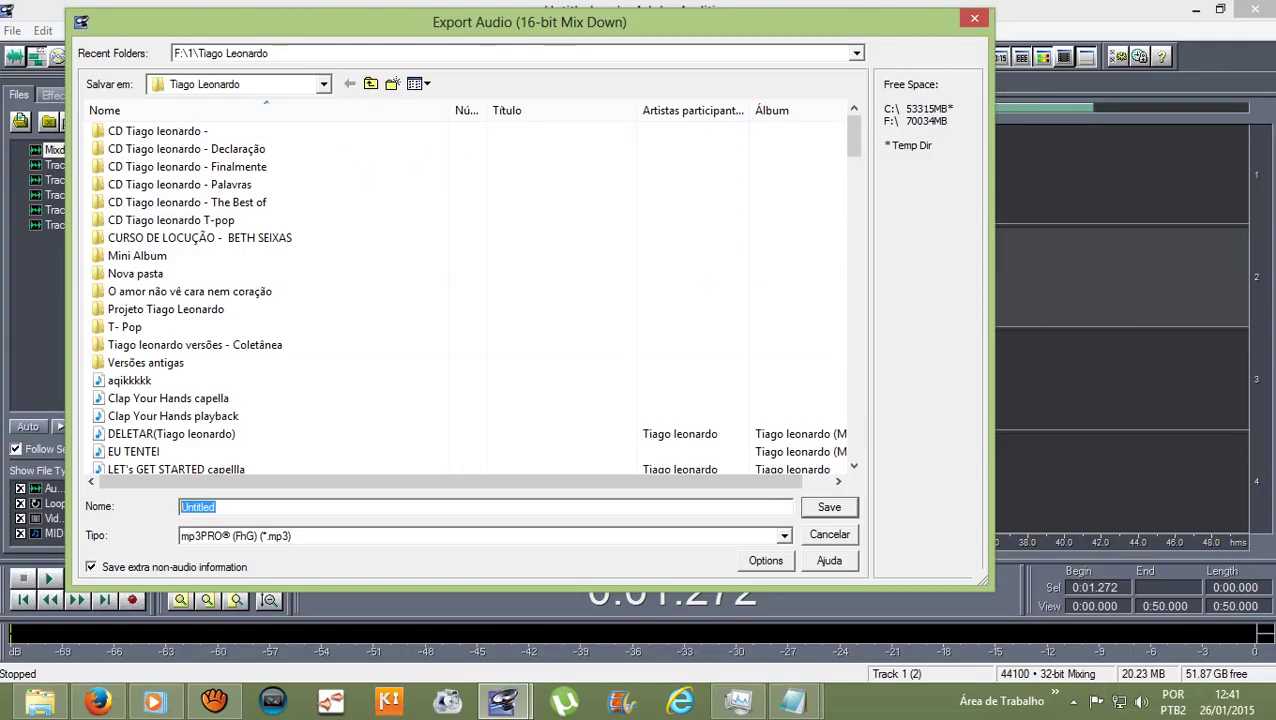
type("Ai")
type("irei o pa")
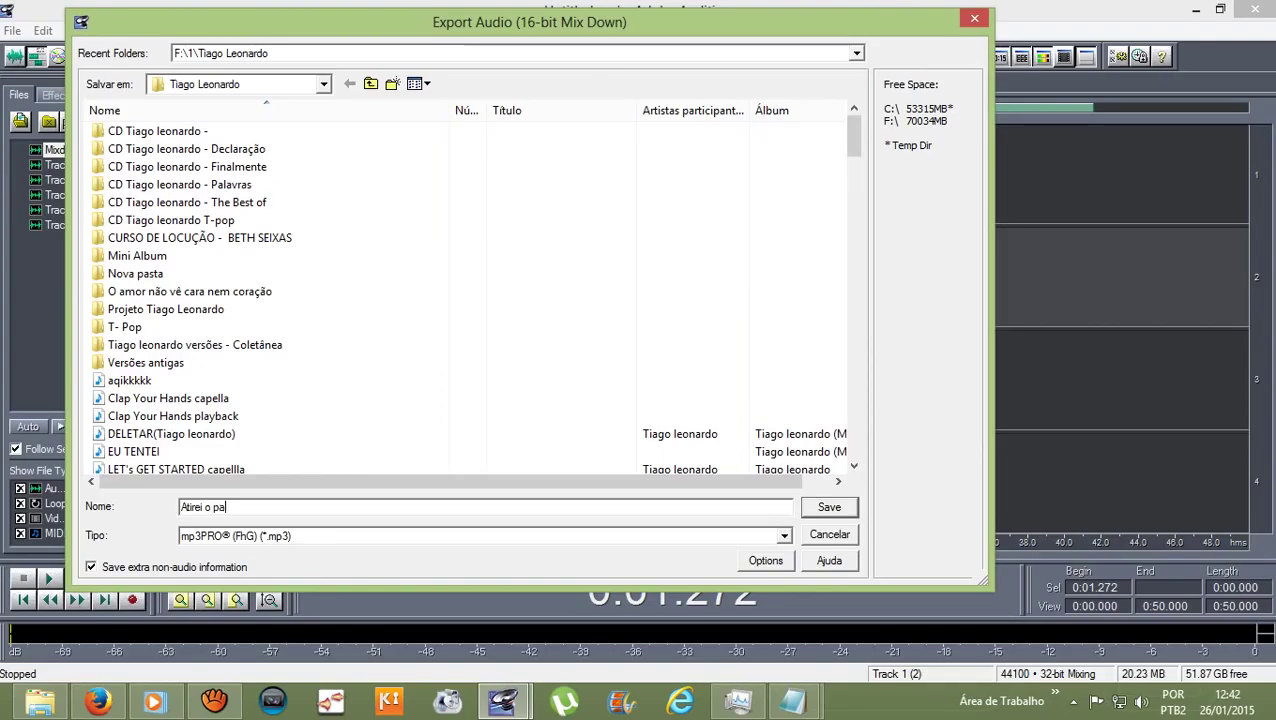
type("u no gato aca")
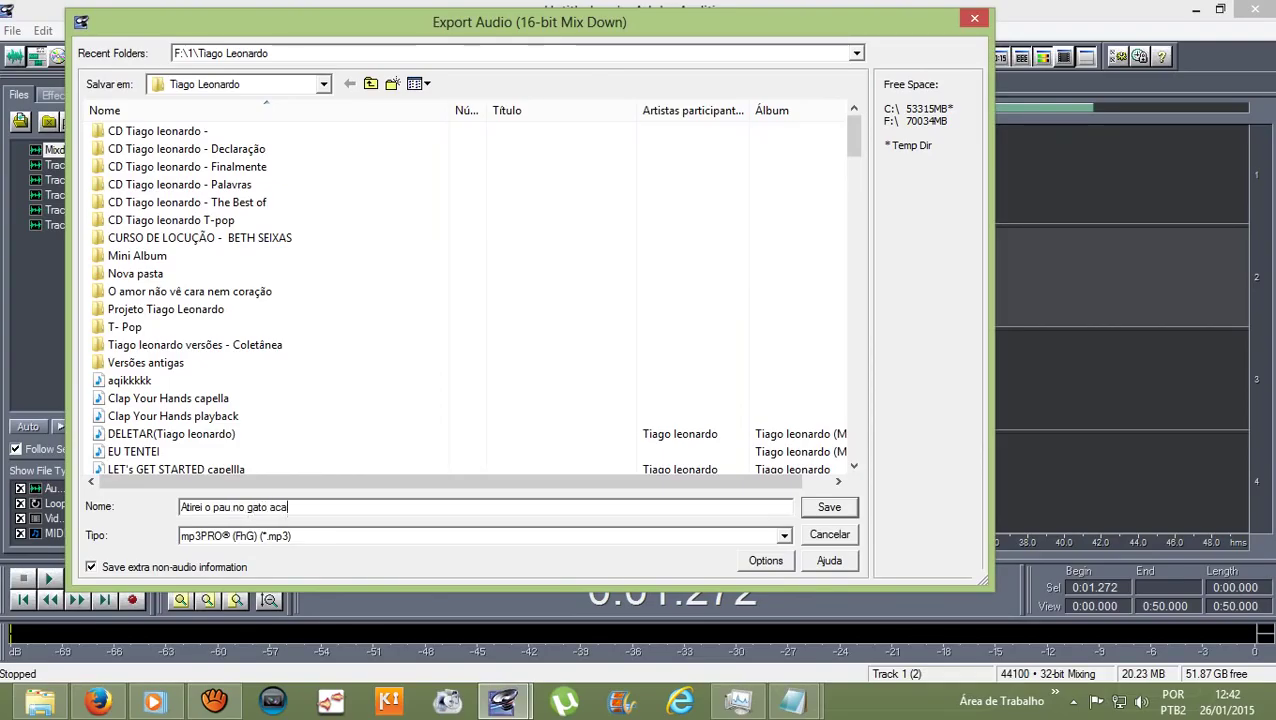
type("pella")
left_click(784, 536)
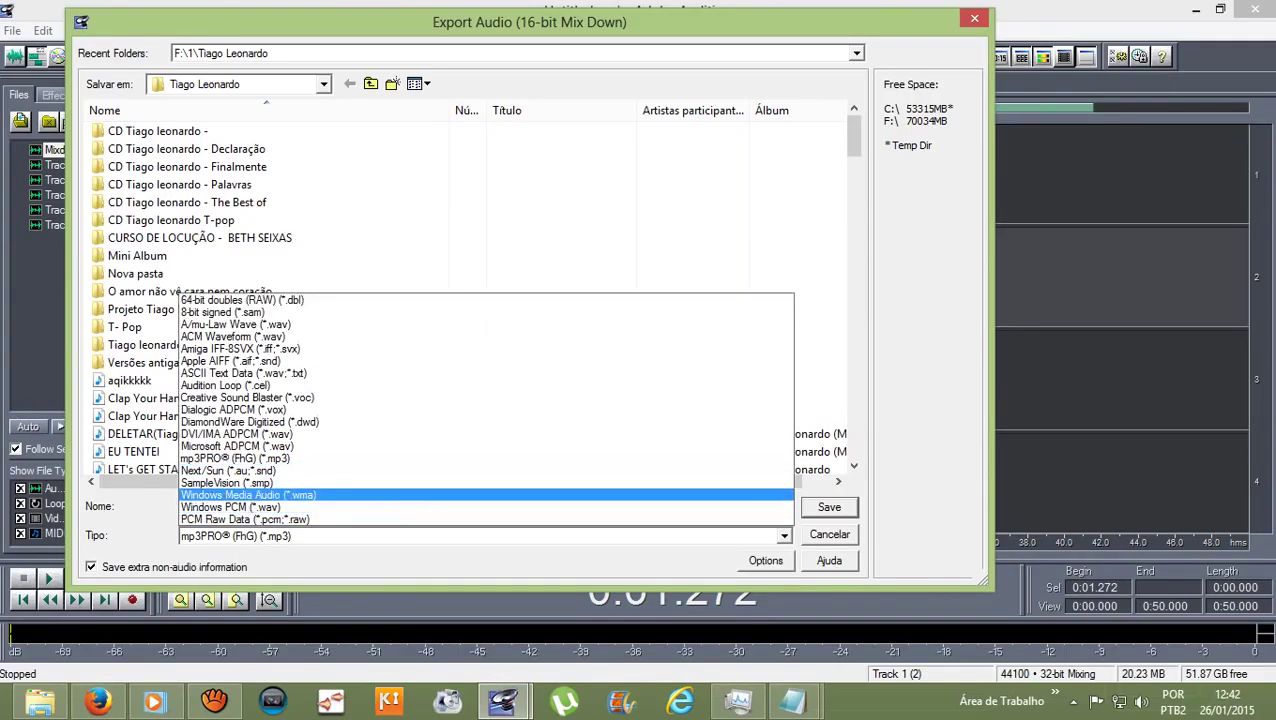
key("Return")
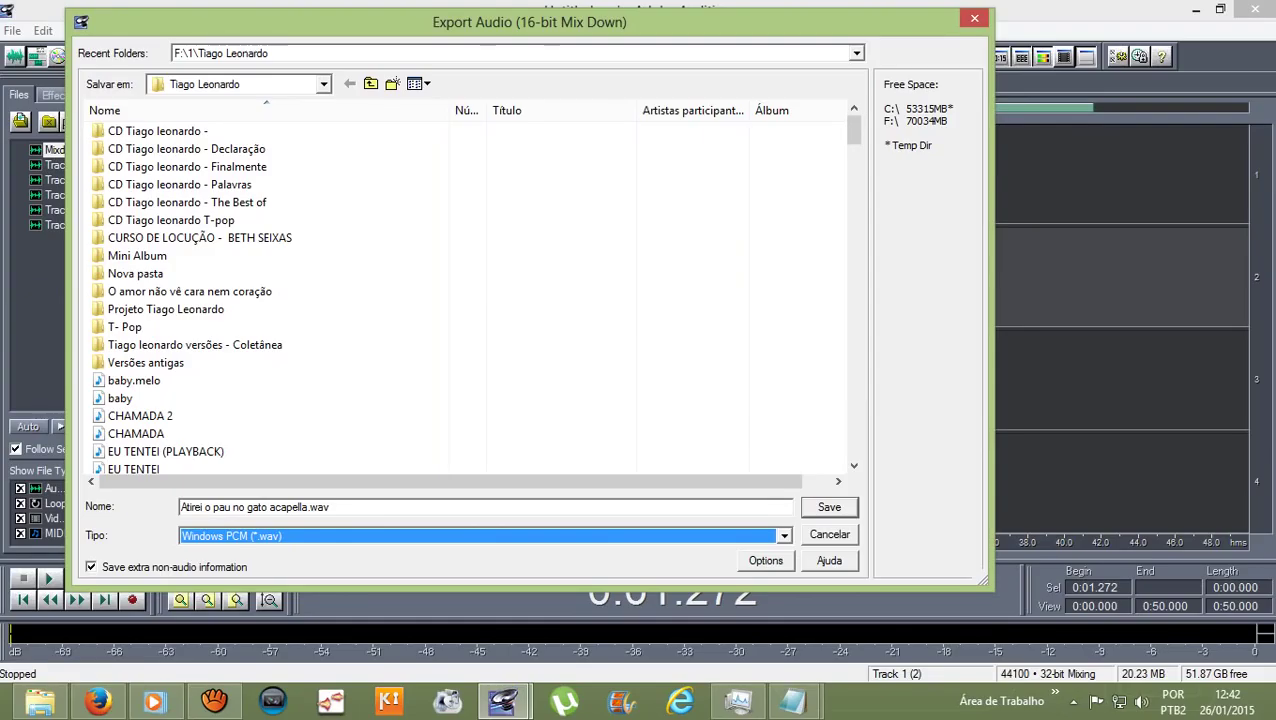
left_click(829, 507)
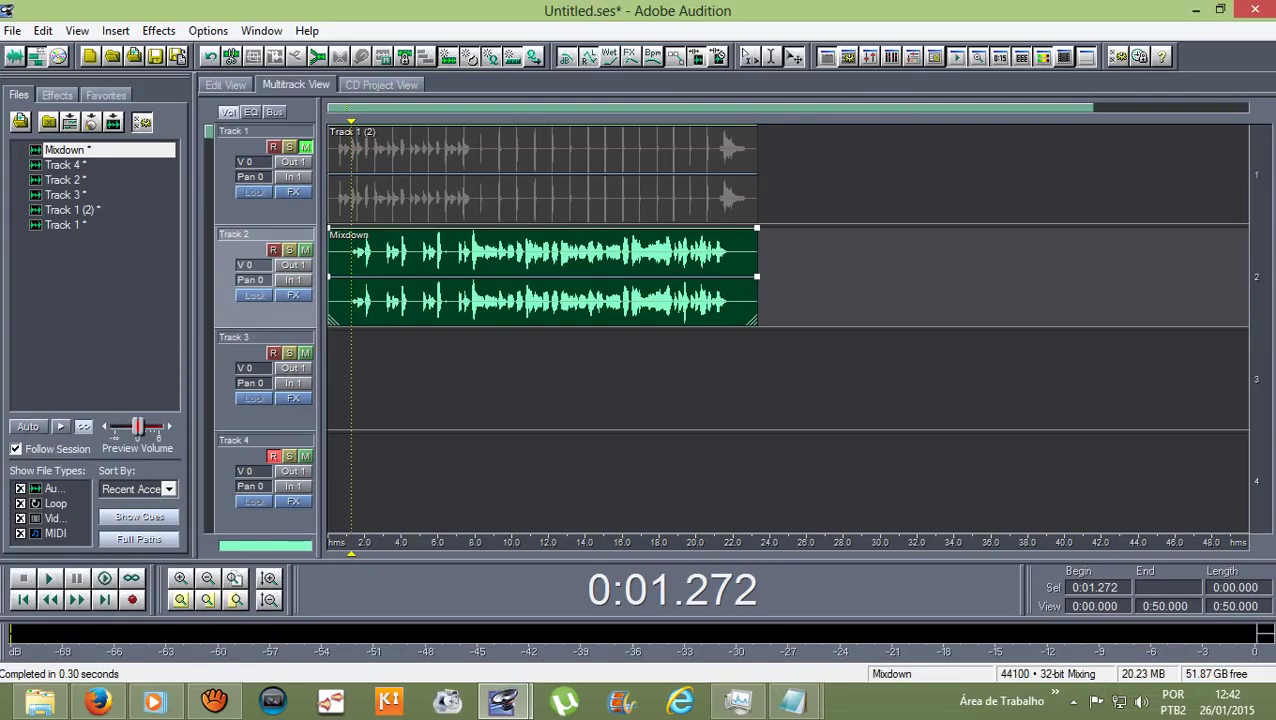
- Undo the Mixdown placement and the removal of the Track 2, Track 3 and Track 4 clips
left_click(210, 56)
left_click(210, 56)
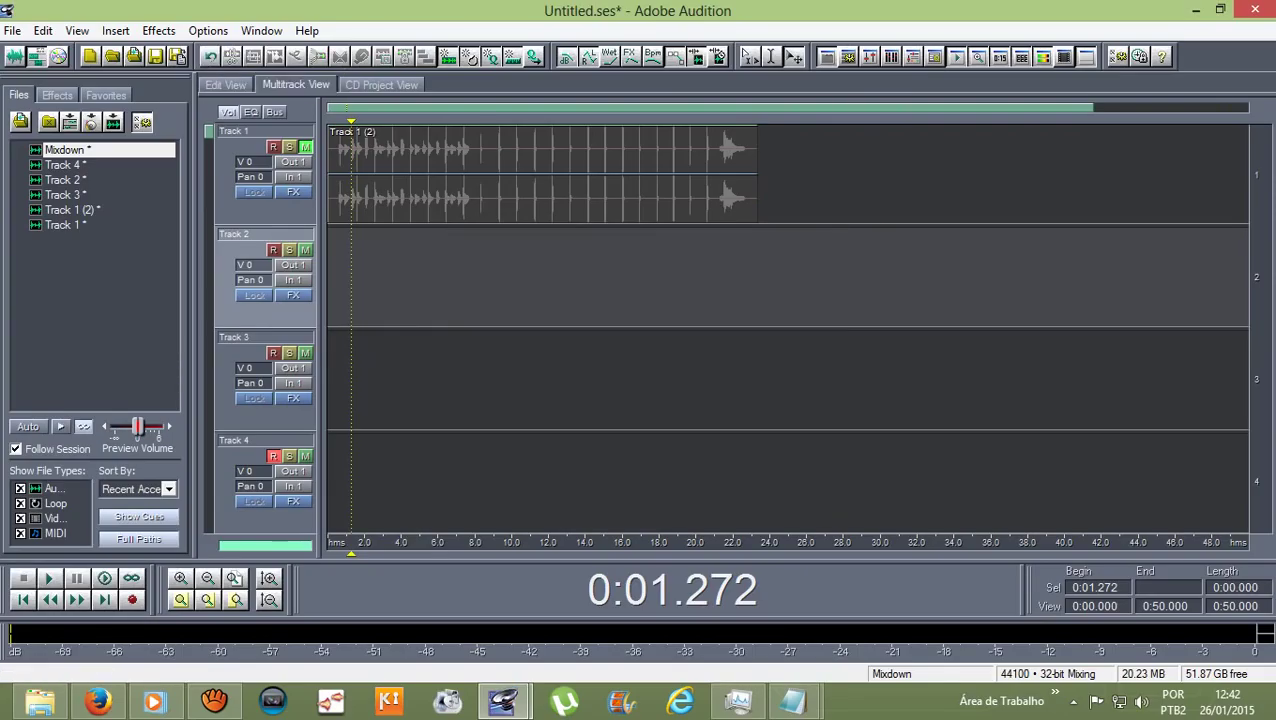
left_click(210, 56)
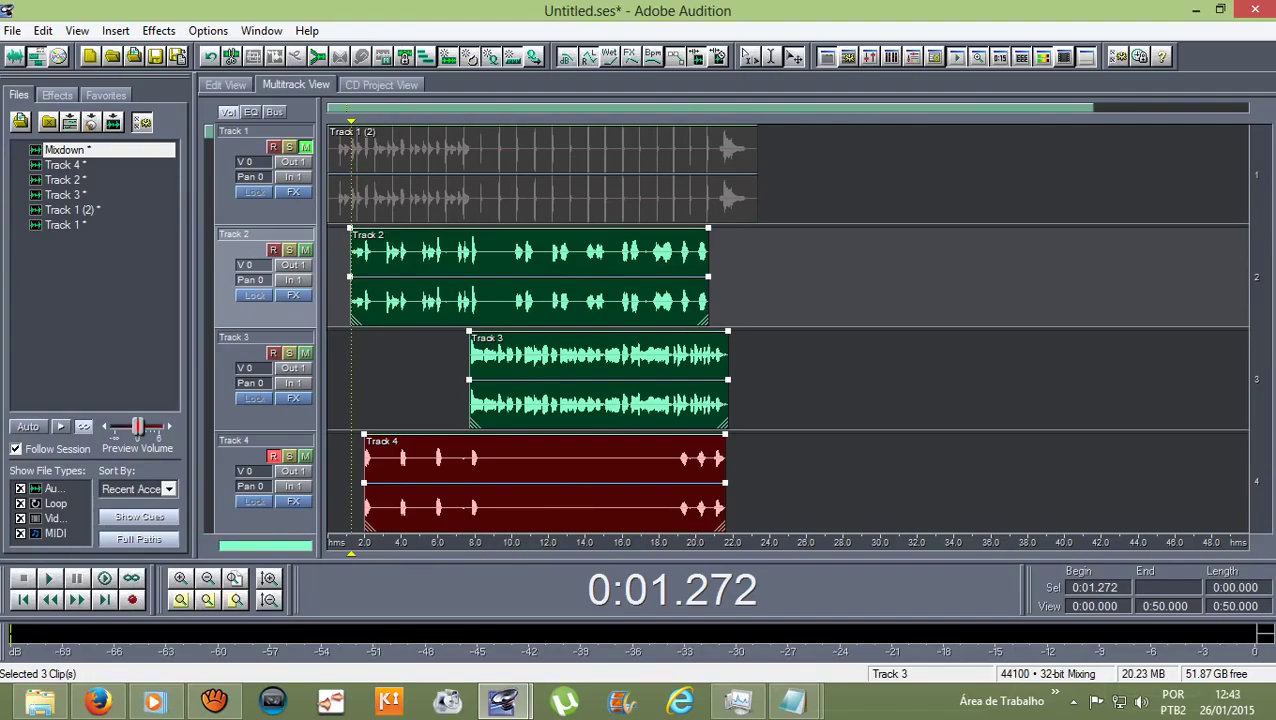
- Remove the Track 3 clip, playing the session from that clip's start at 7.735 seconds before and after the removal
left_click(800, 380)
left_click(640, 380)
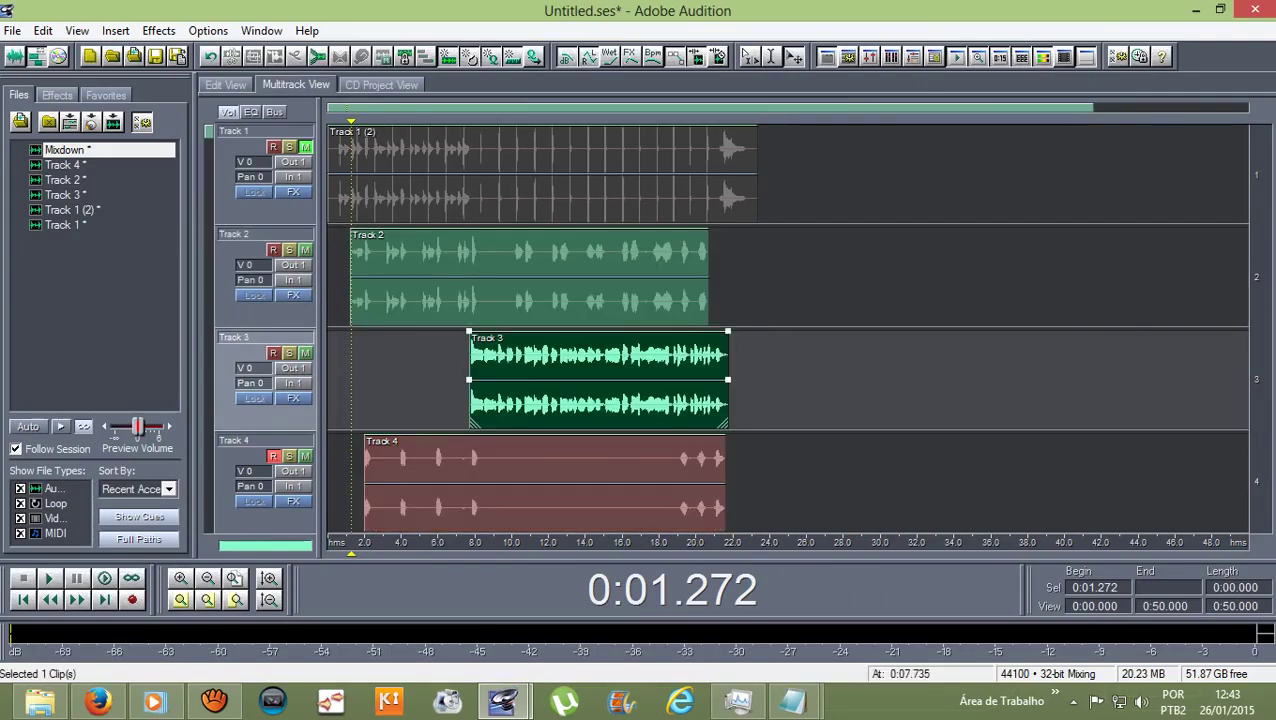
left_click_drag(351, 121, 469, 121)
key("space")
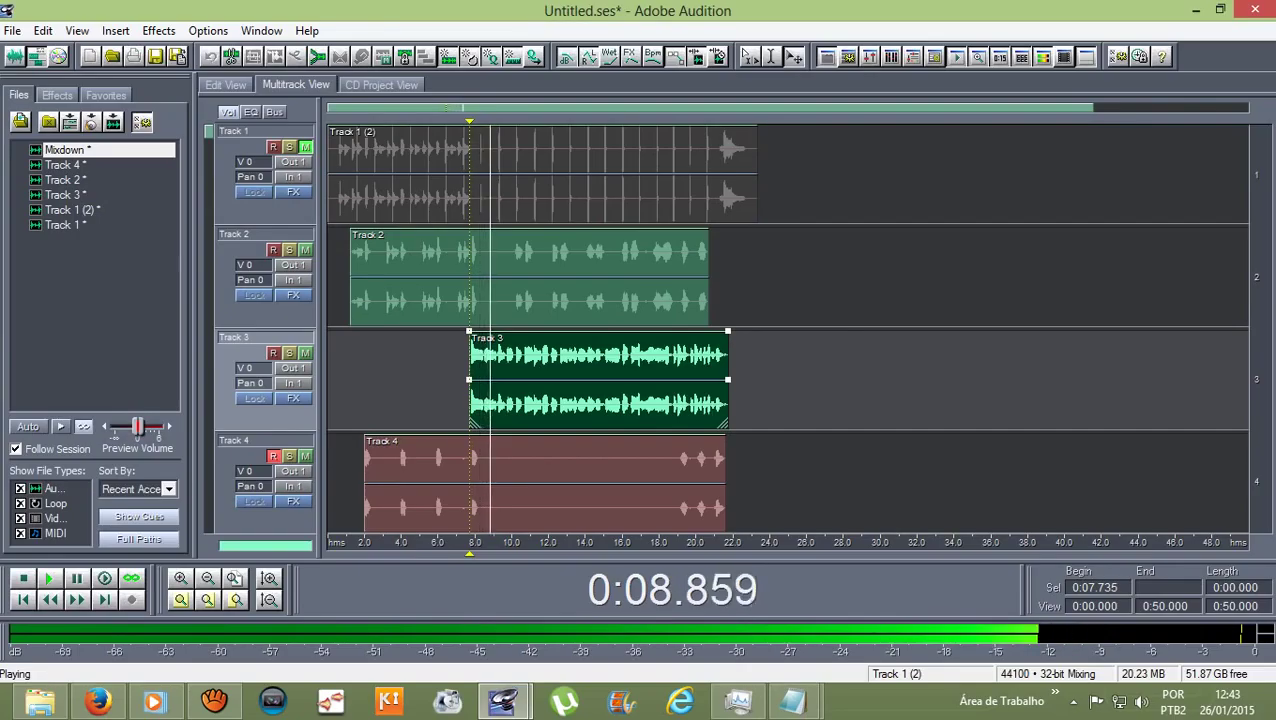
key("space")
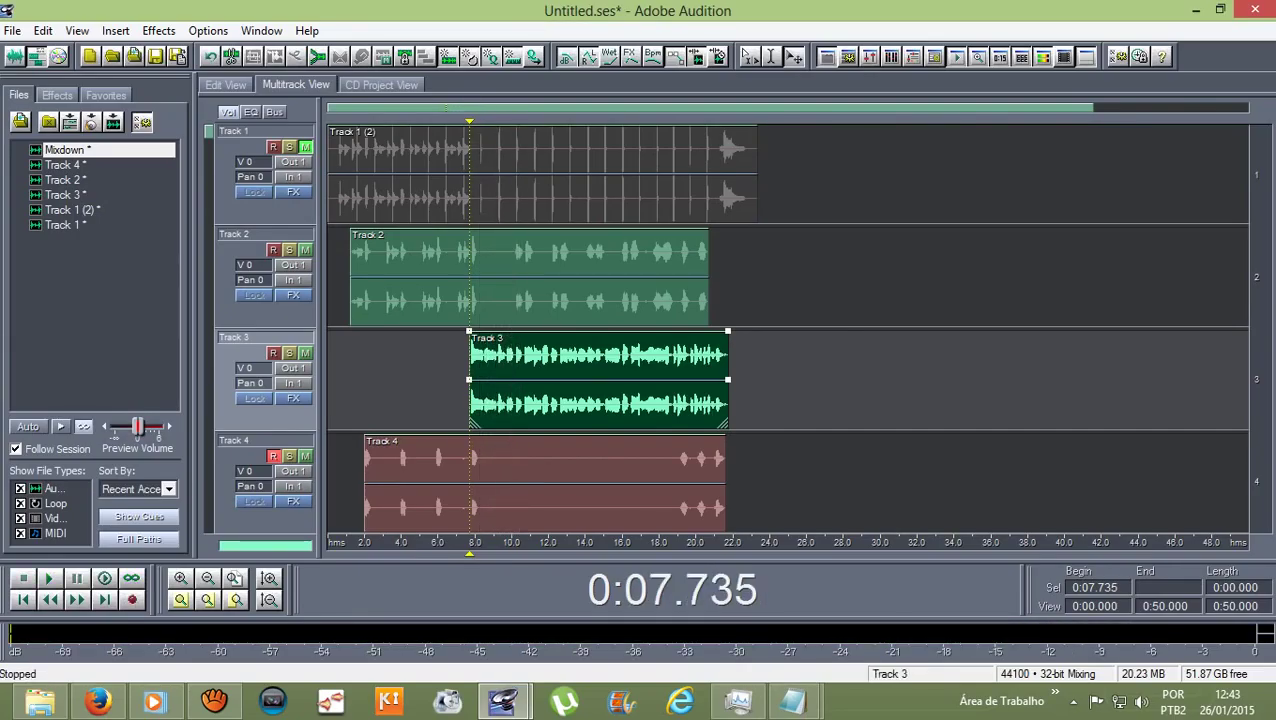
key("Delete")
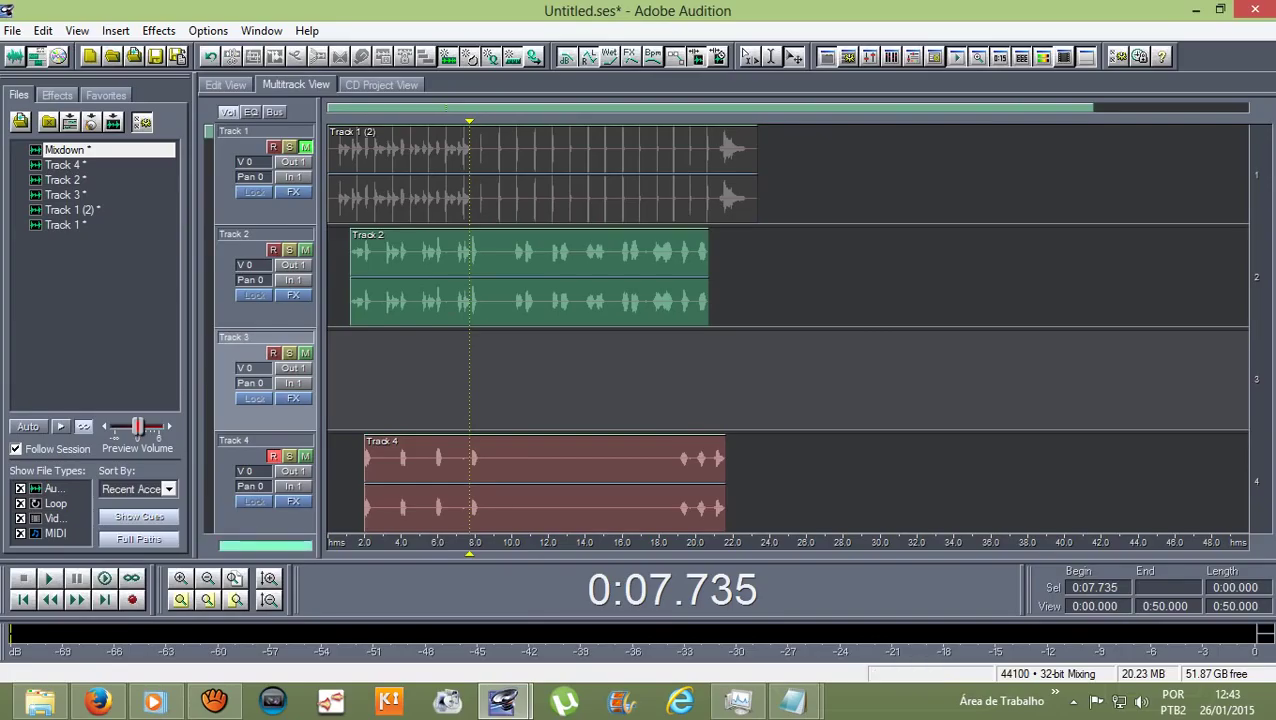
key("space")
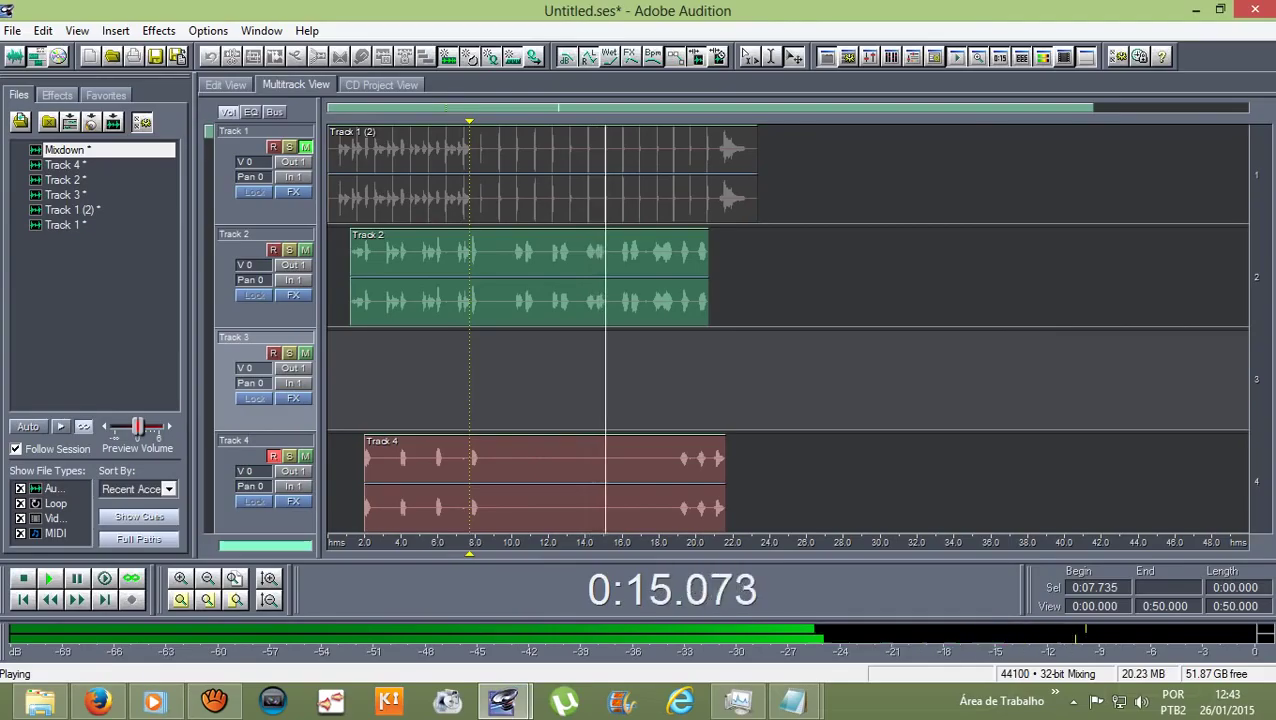
key("space")
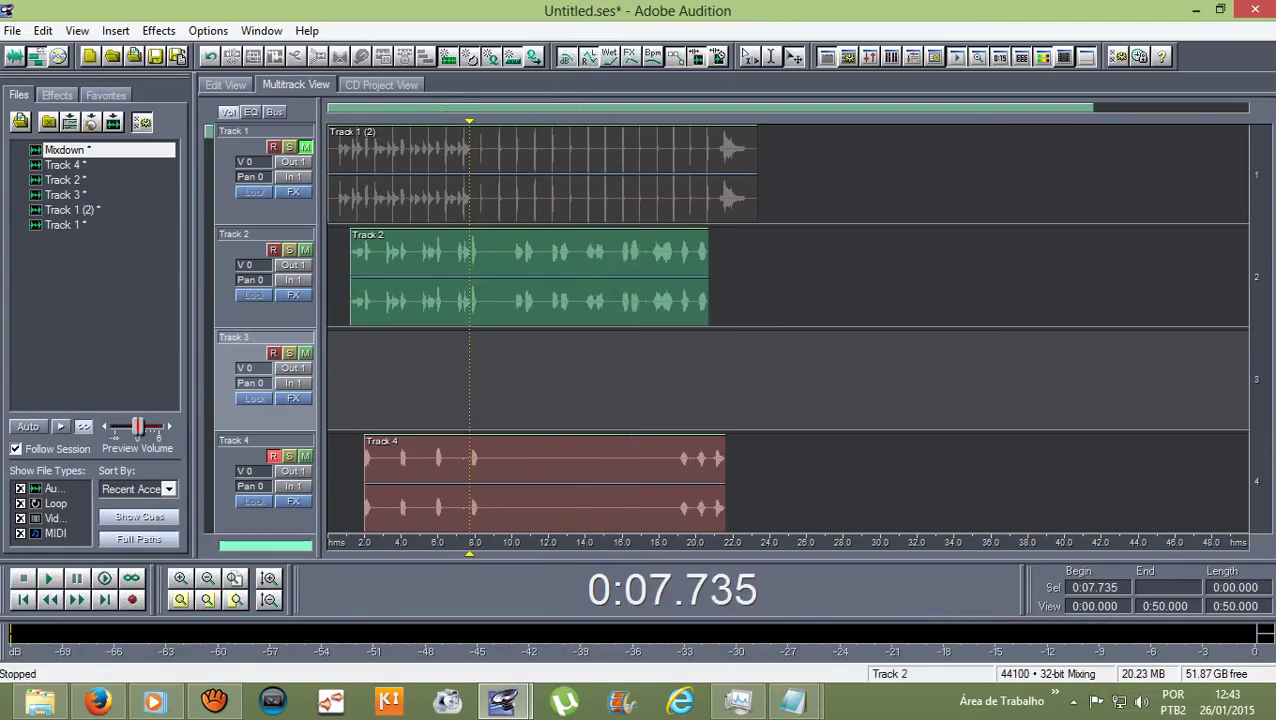
- Select the Track 1, Track 2 and Track 4 clips and mix them down to a new stereo file
left_click(543, 174)
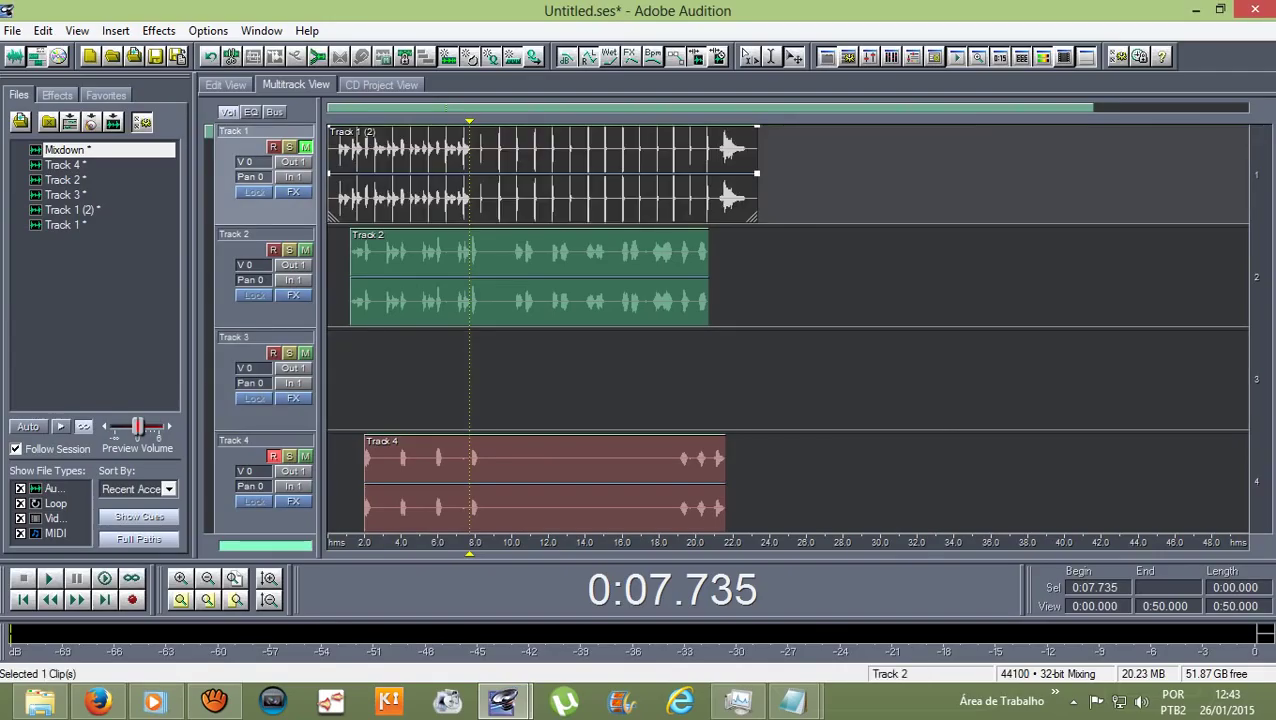
left_click(540, 277, "ctrl")
left_click(544, 483, "ctrl")
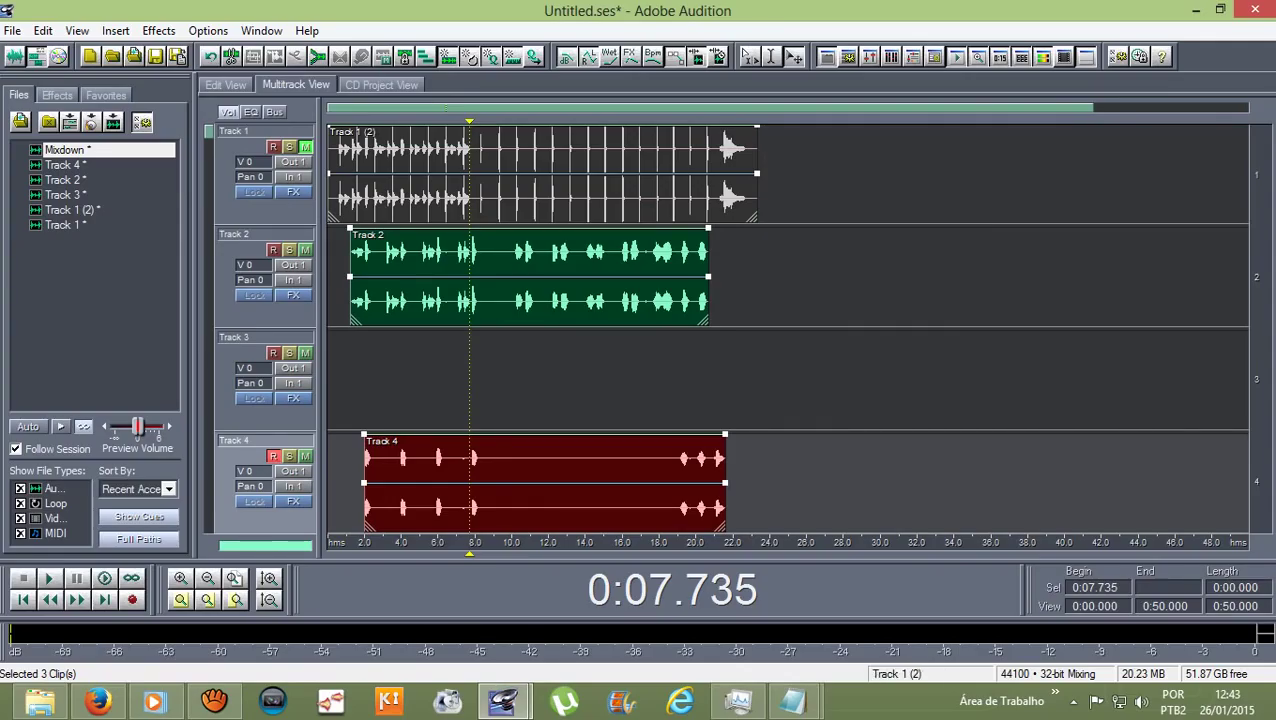
left_click(43, 30)
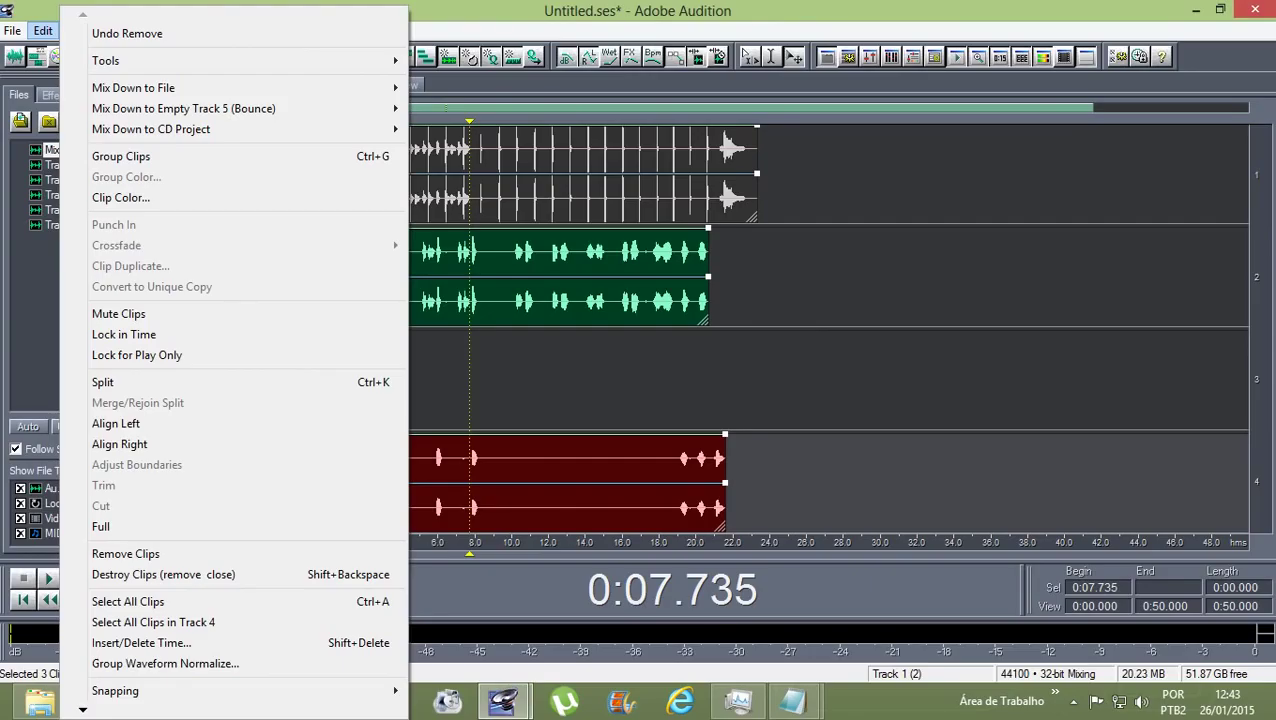
mouse_move(200, 88)
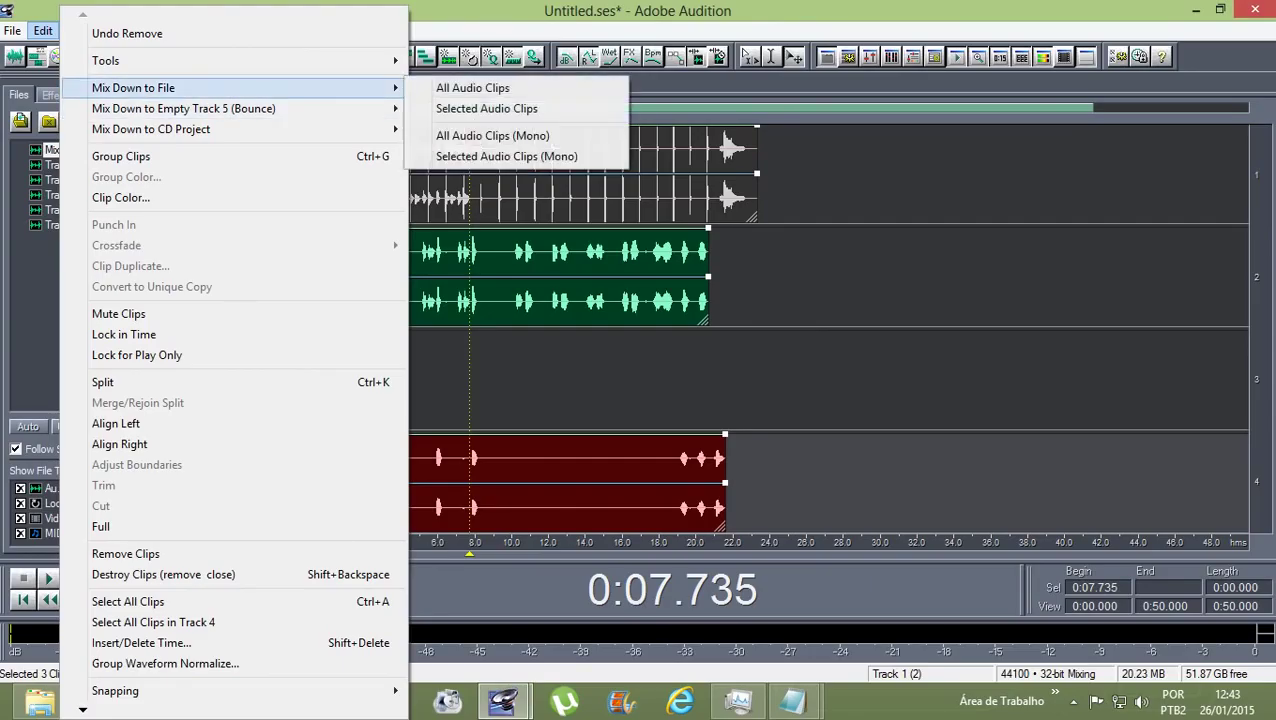
key("Return")
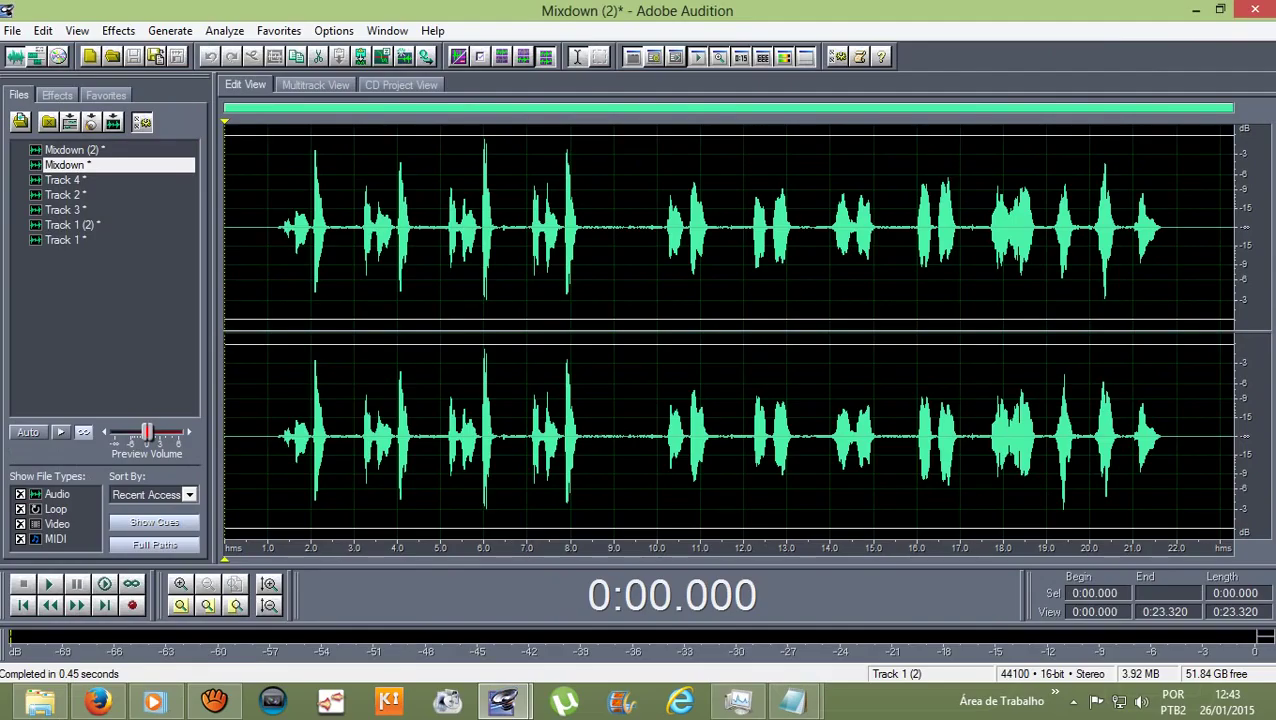
- Play the new mixdown from about 1.2, 9.3 and 20.3 seconds to check its vocals
left_click(276, 230)
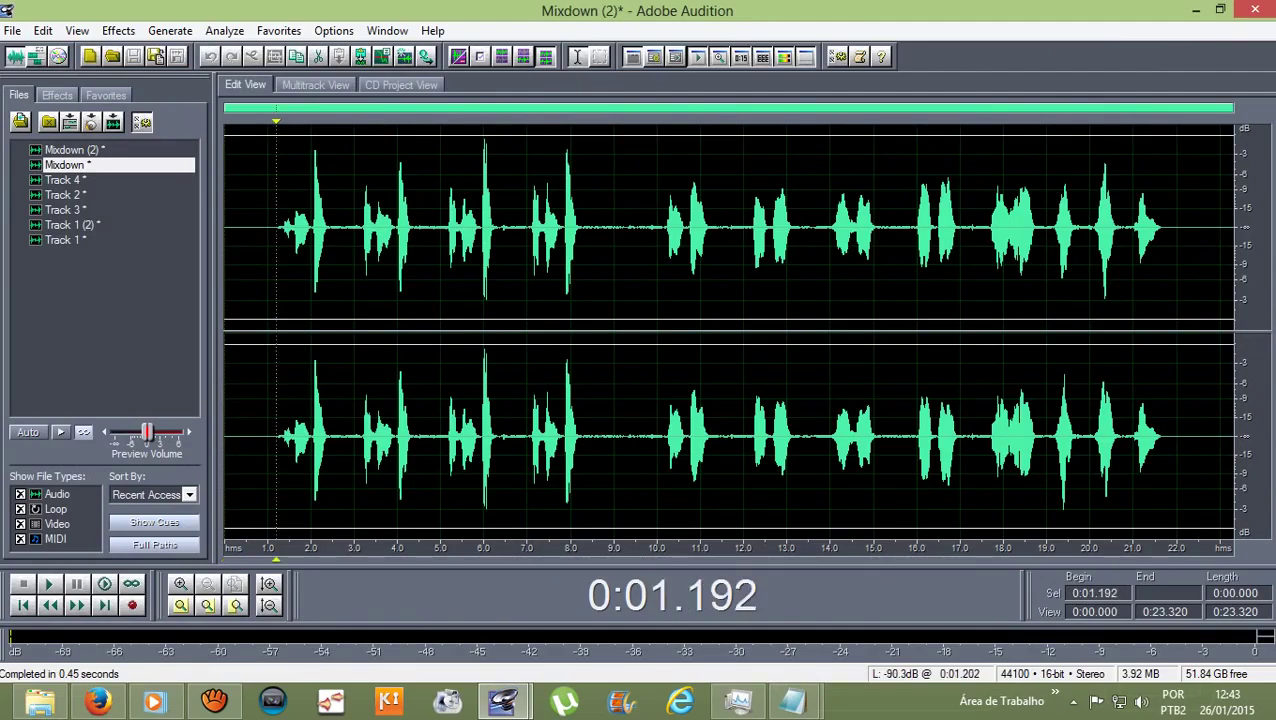
key("space")
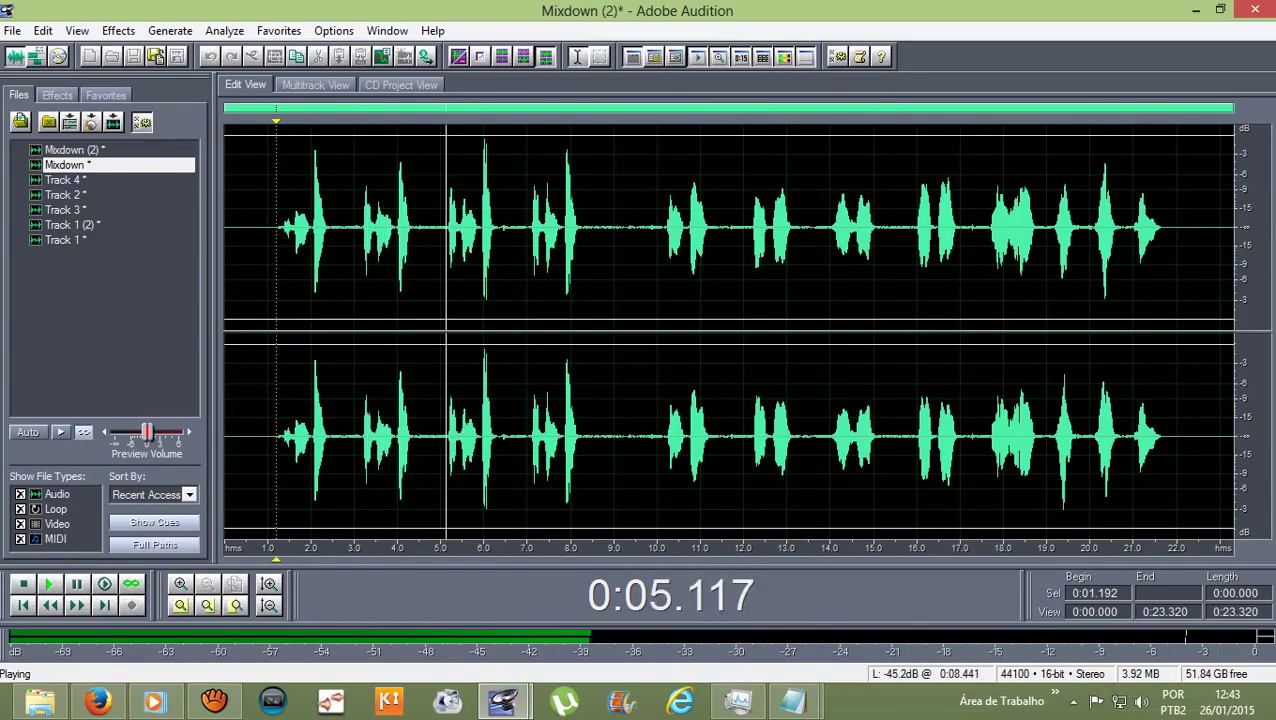
left_click(625, 230)
key("space")
key("space")
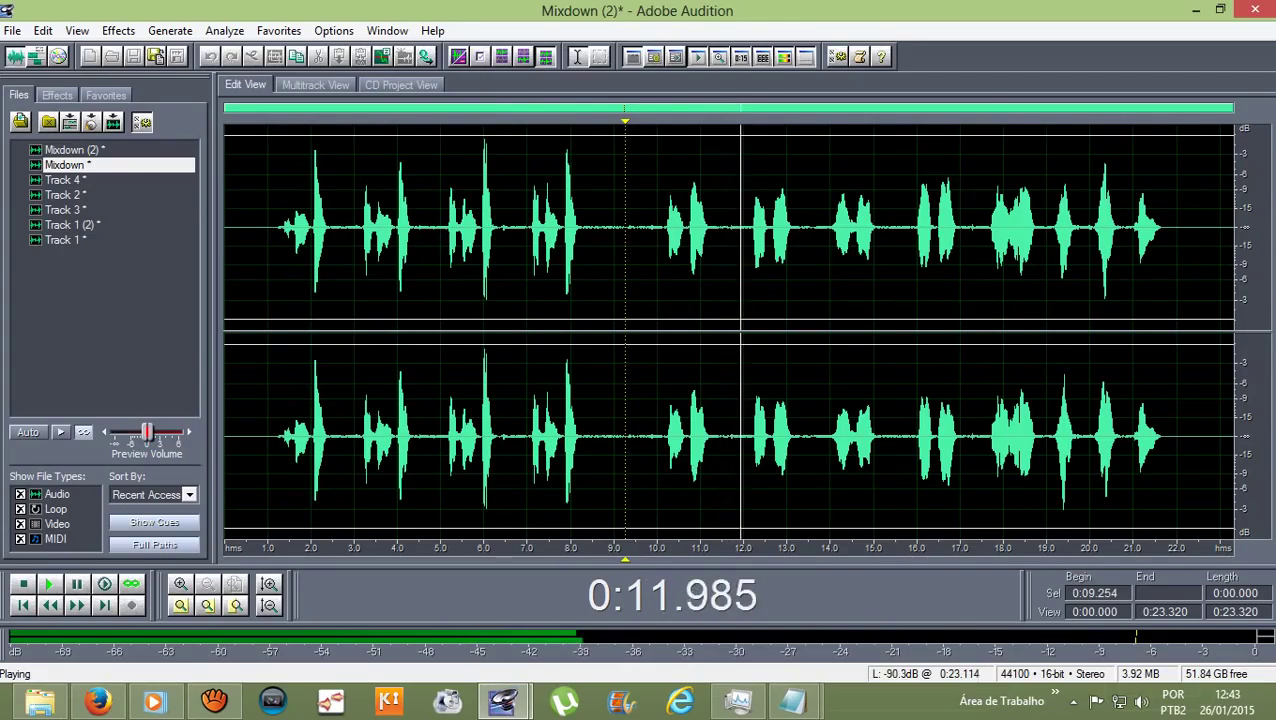
left_click(1102, 230)
key("space")
key("space")
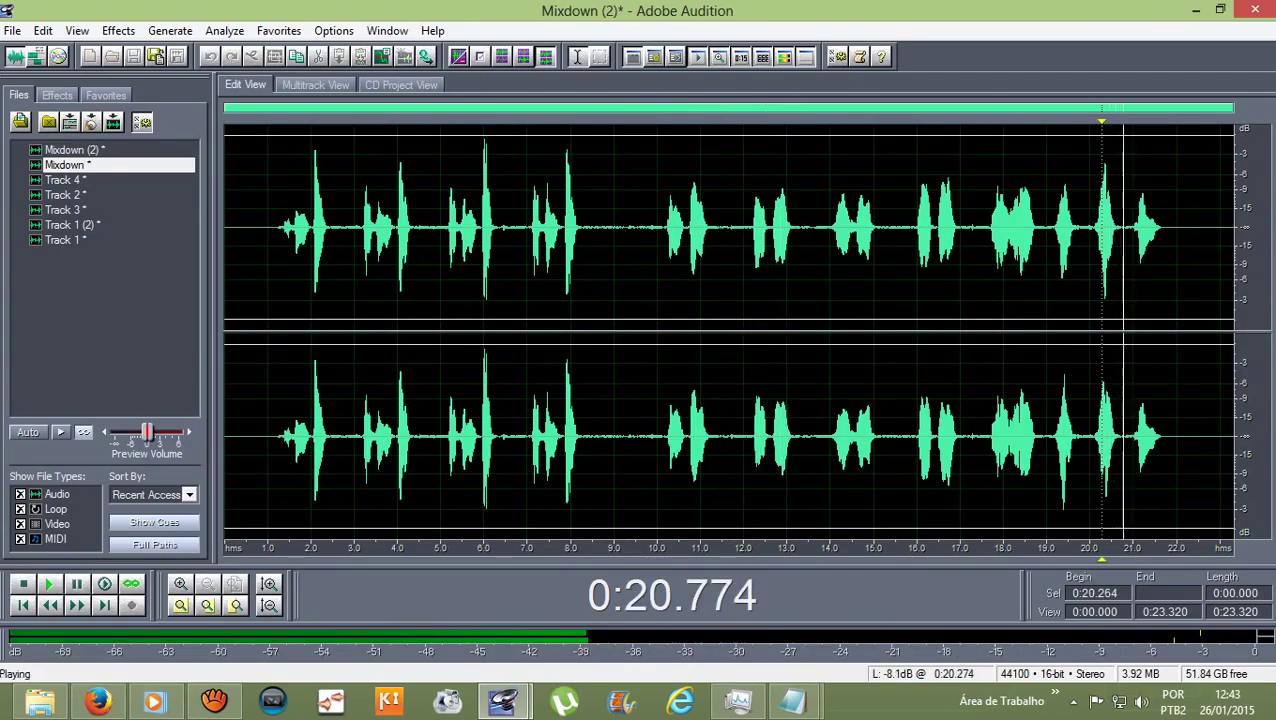
key("space")
left_click(279, 228)
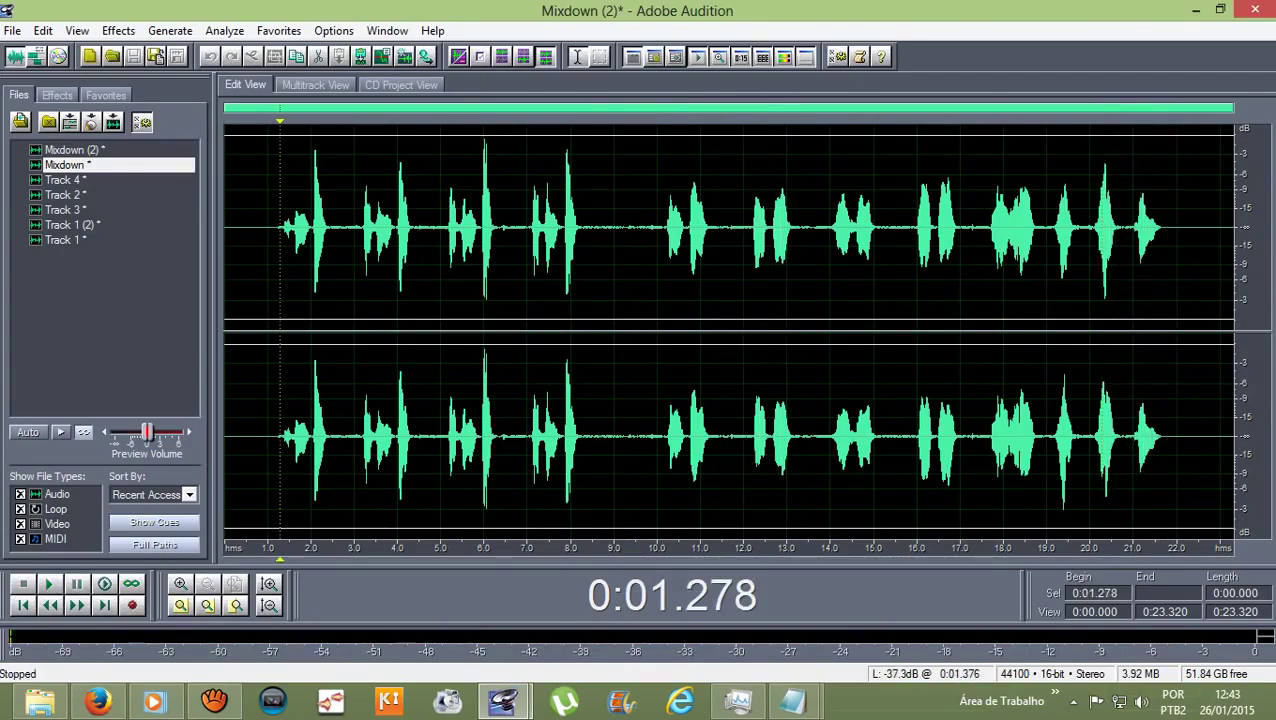
- Replace the Track 2 and Track 4 clips in the multitrack session with the Mixdown (2) file, placed on Track 2 at the session start
left_click(314, 85)
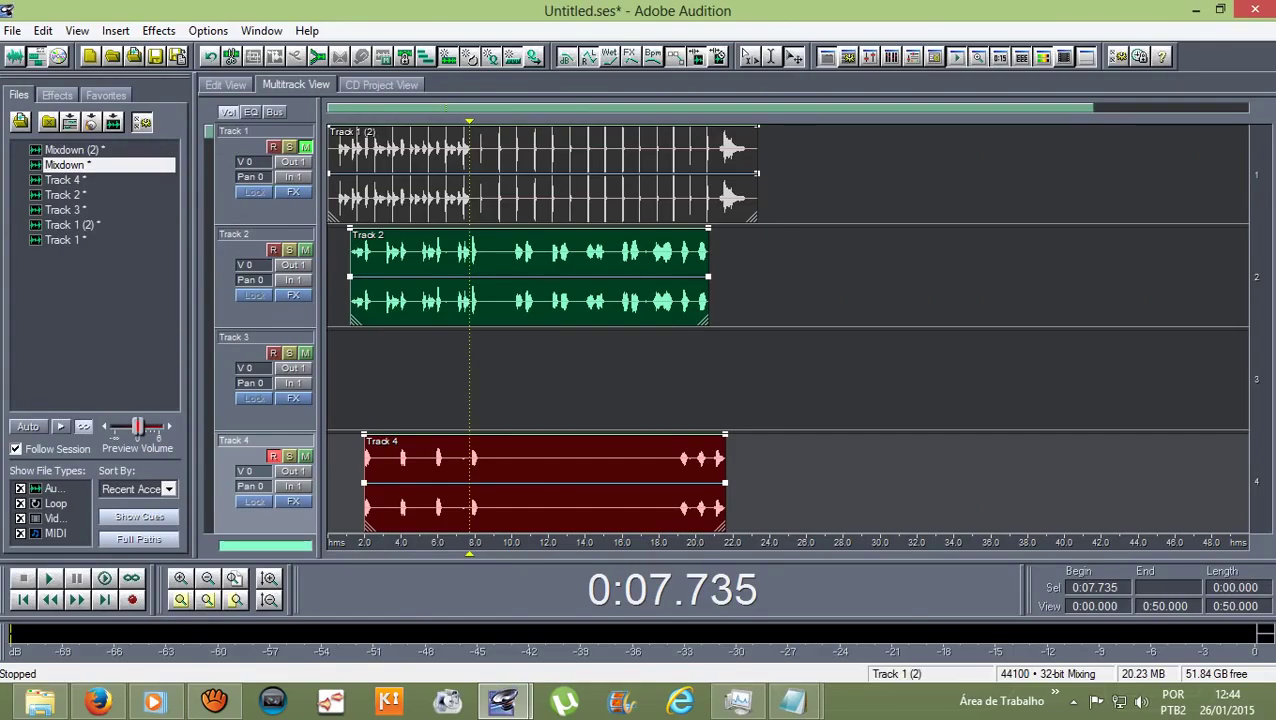
left_click(540, 175, "ctrl")
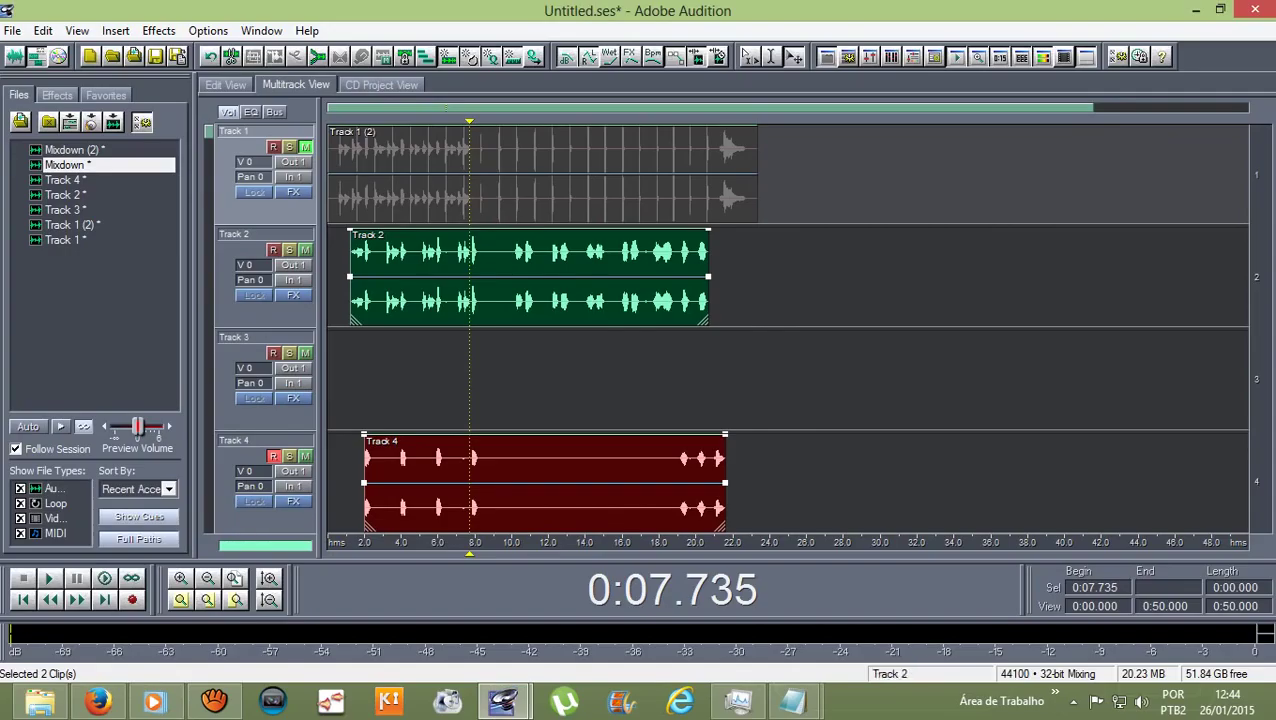
key("Delete")
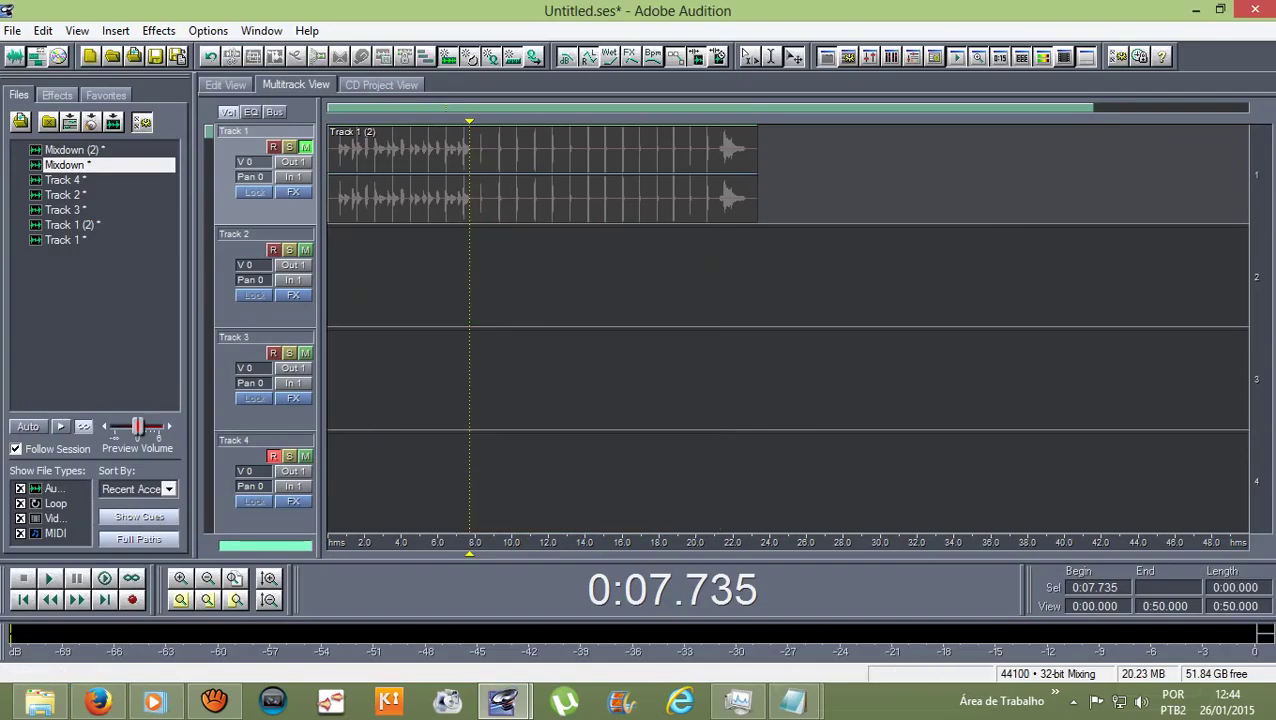
left_click(75, 150)
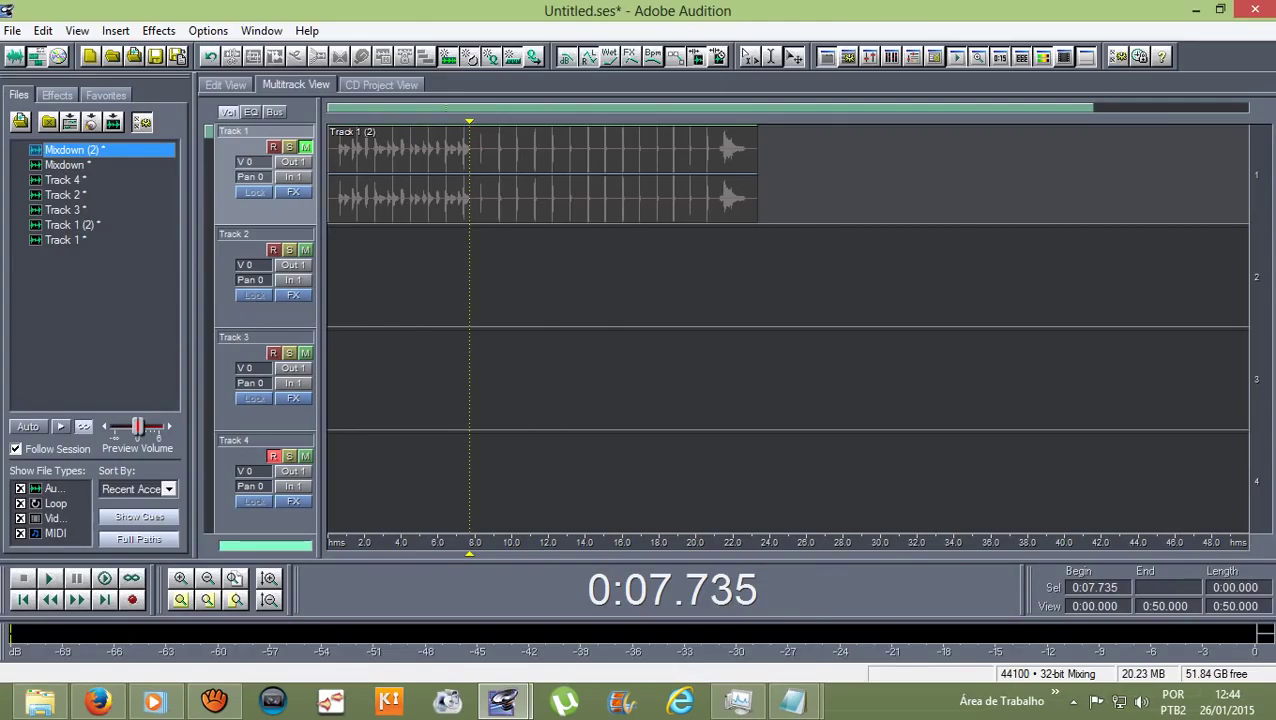
left_click_drag(100, 150, 388, 288)
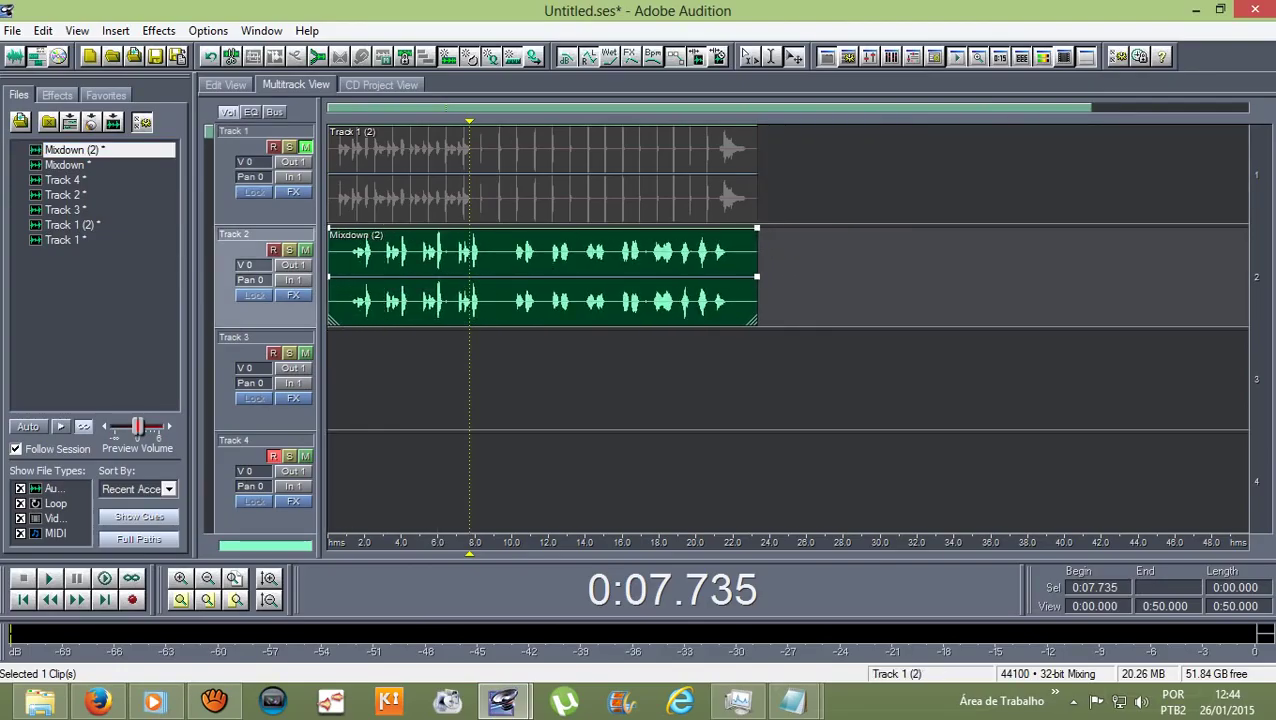
- Unmute Track 1 and play the session from about 0.66 seconds to hear it with the new mixdown
left_click_drag(469, 121, 340, 121)
left_click(305, 147)
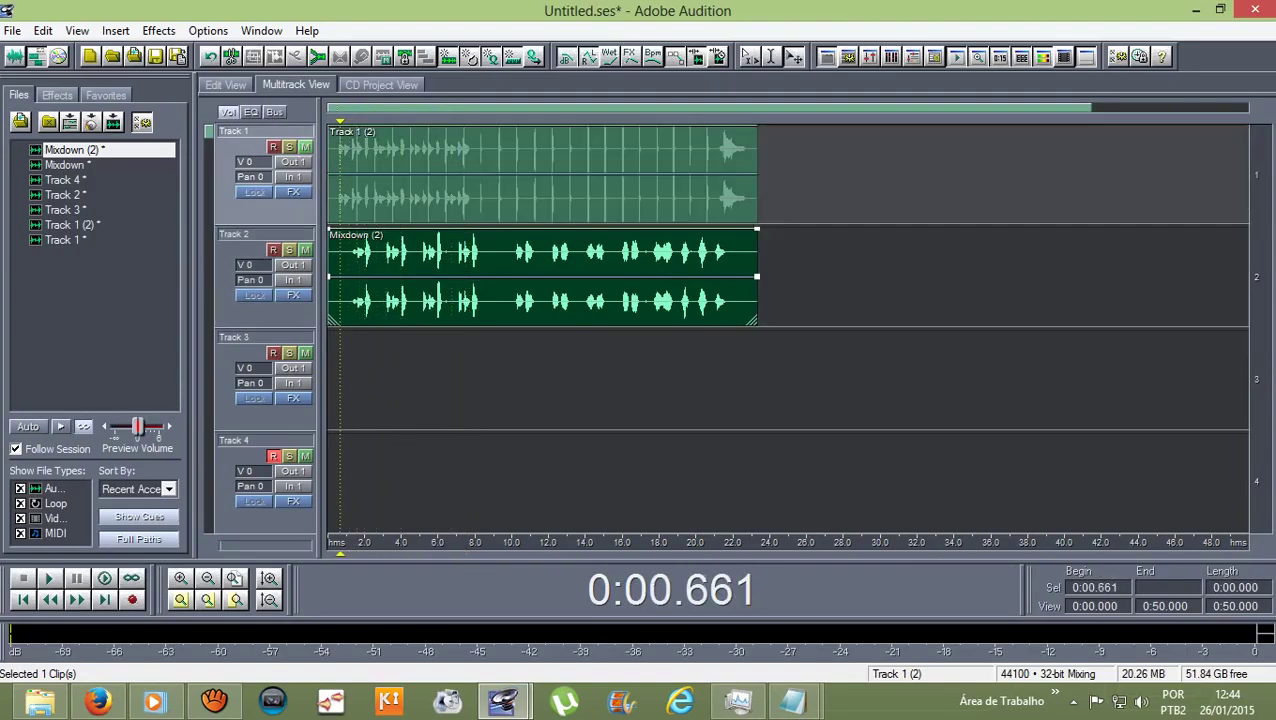
key("space")
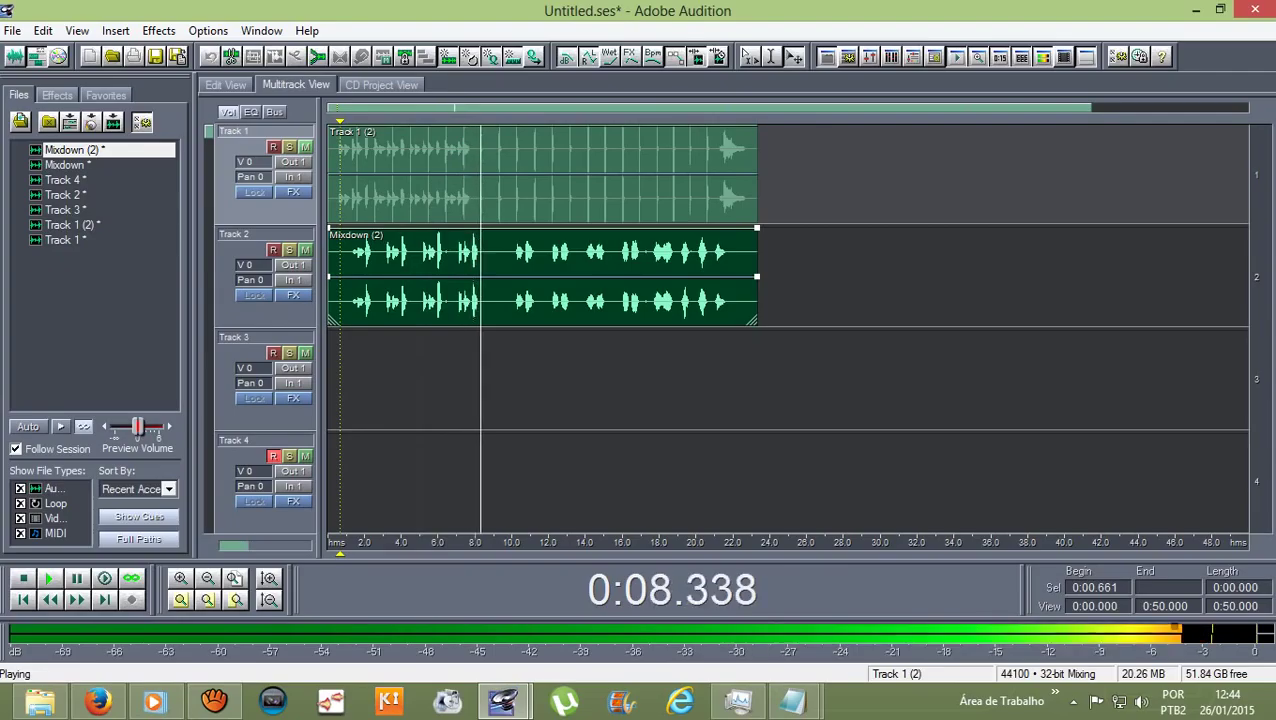
key("space")
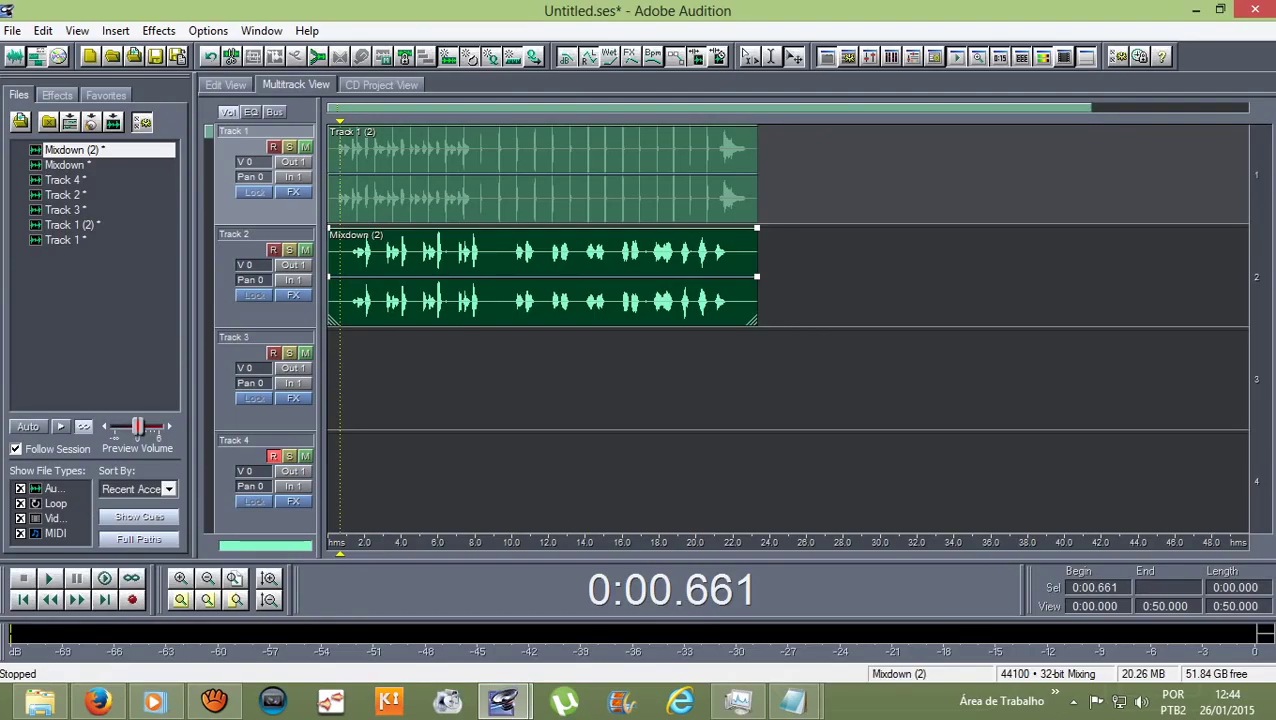
- Open the Mixdown (2) clip for waveform editing and select its vocals from about 1.3 to 21.7 seconds
double_click(372, 272)
left_click_drag(280, 230, 1163, 230)
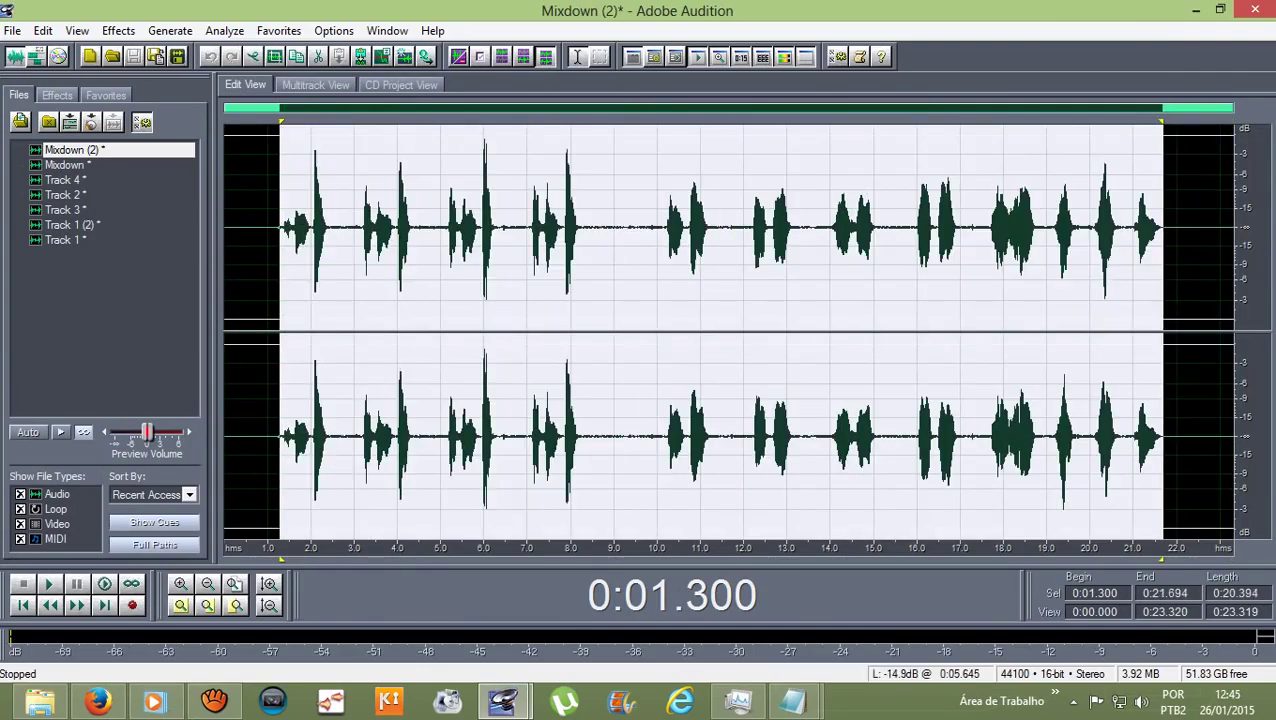
- Try Studio Reverb with the Vocal Reverb (medium) preset on the selected vocals, listen to it and undo it
left_click(118, 30)
mouse_move(160, 141)
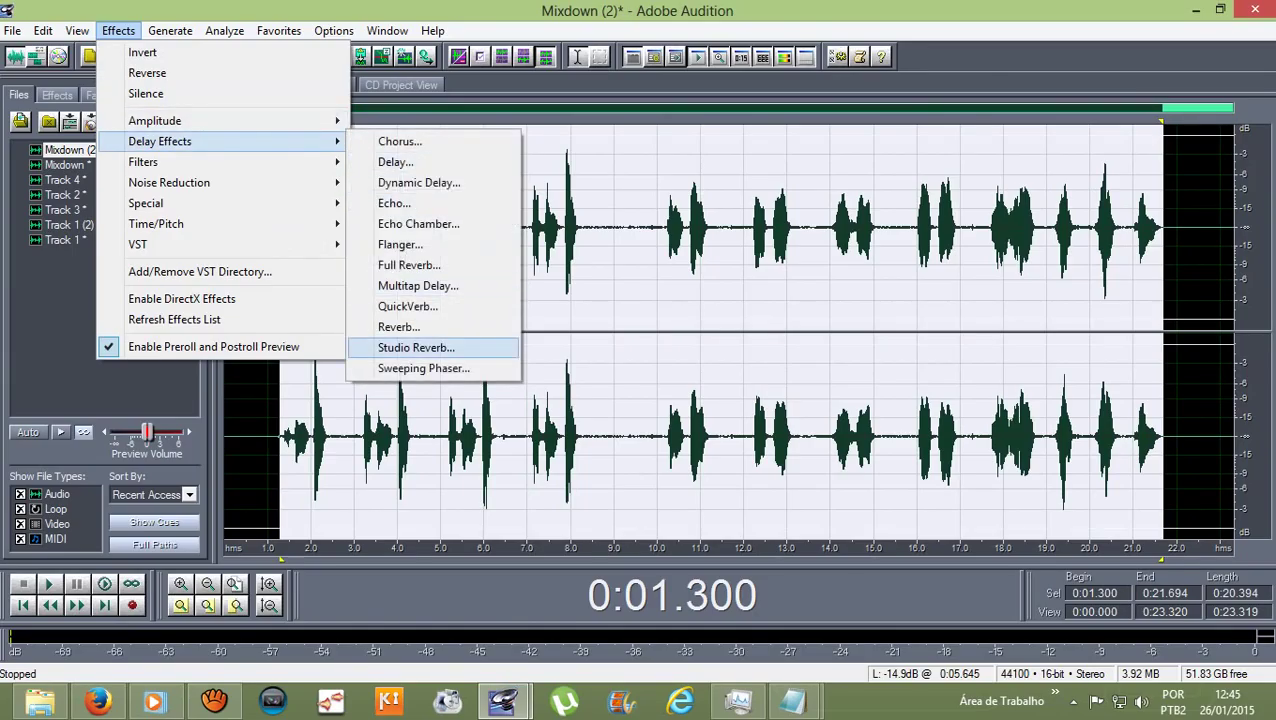
left_click(416, 347)
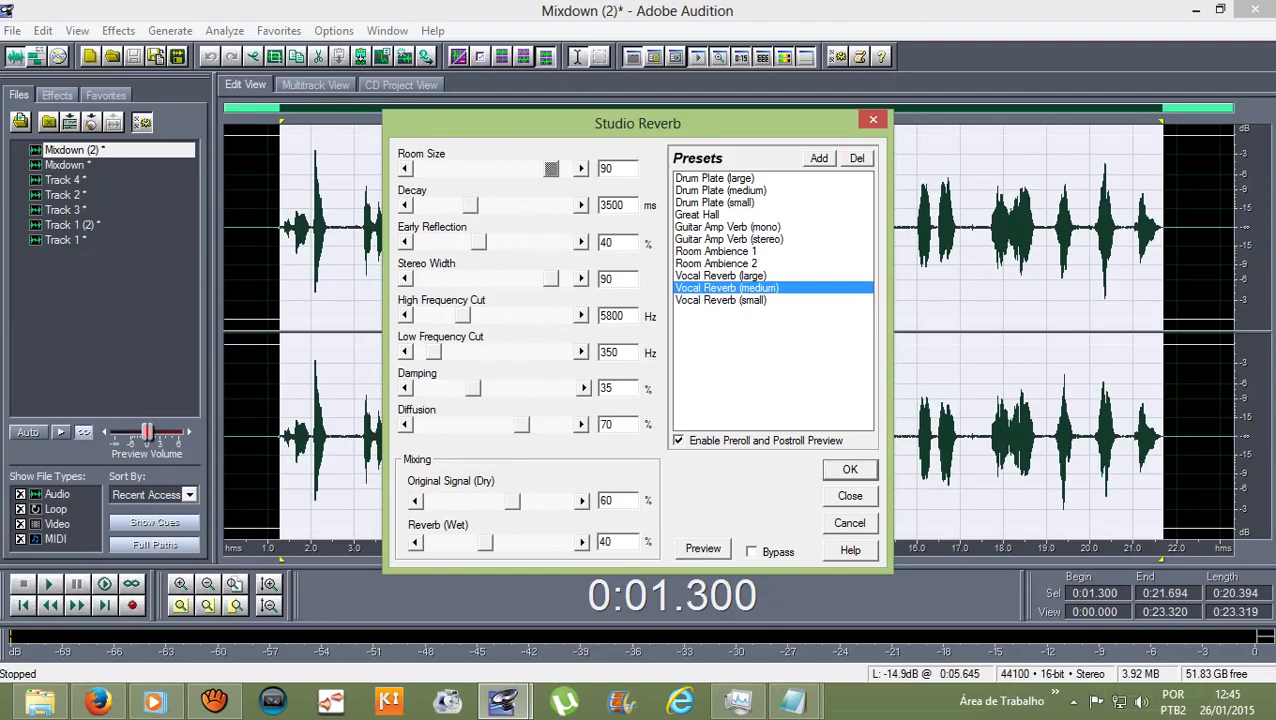
key("Return")
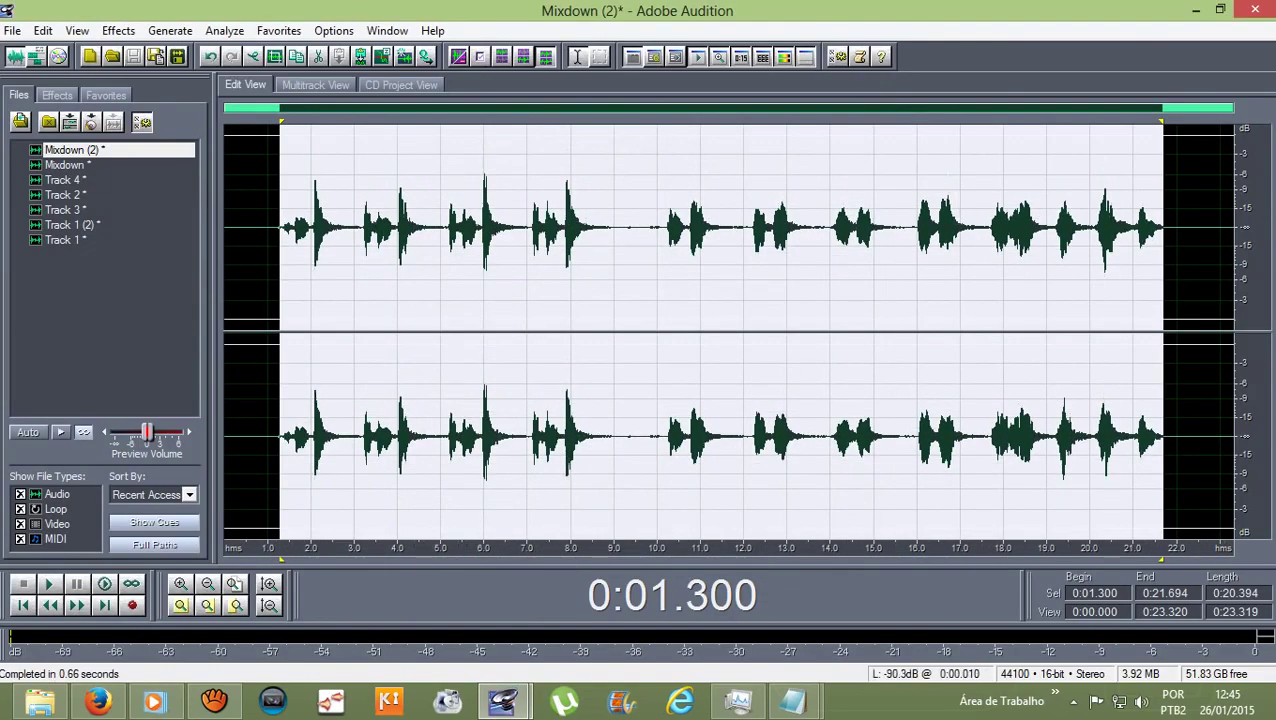
key("space")
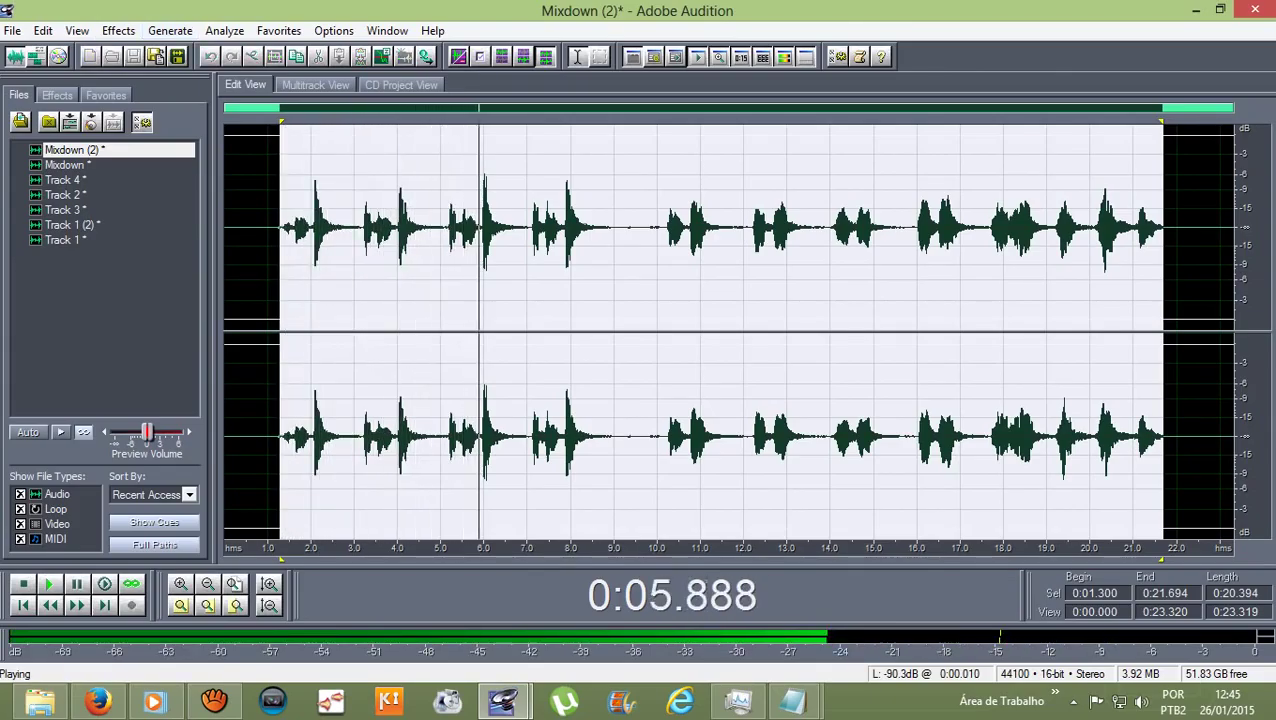
key("space")
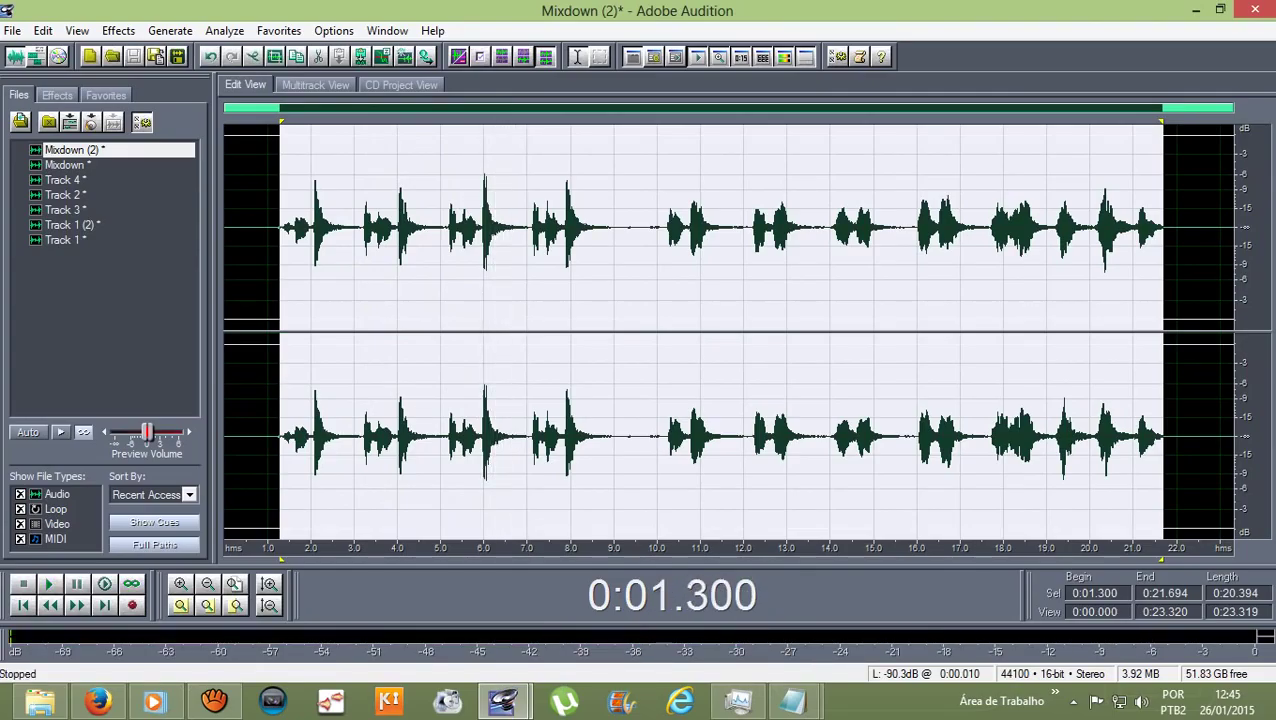
key("ctrl+z")
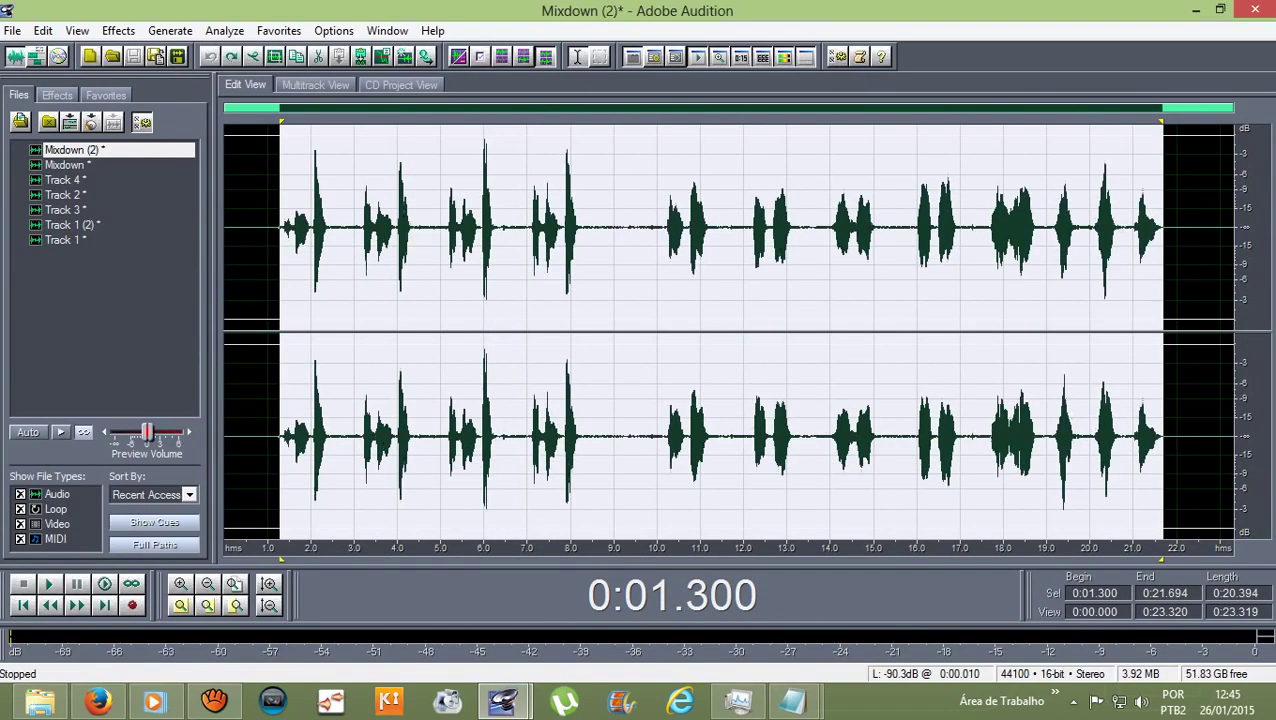
- Apply Studio Reverb with the Vocal Reverb (small) preset to the selected Mixdown (2) vocals and play the result
left_click(118, 30)
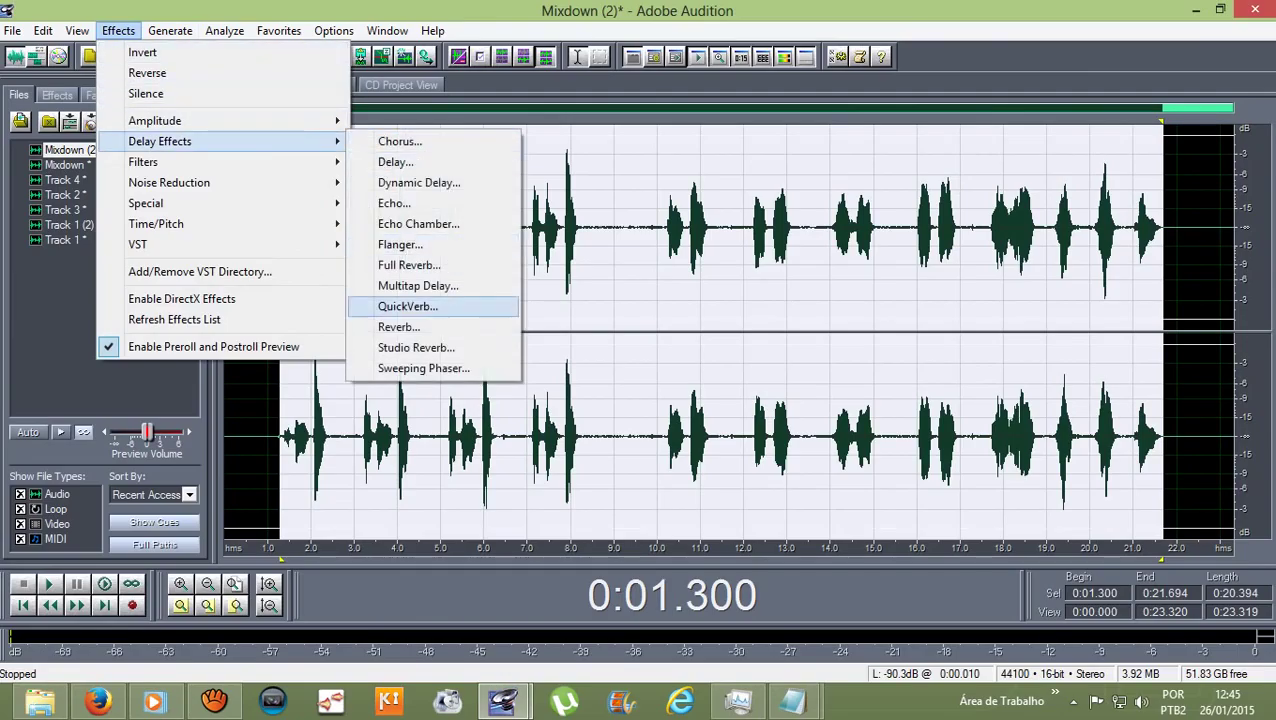
left_click(416, 348)
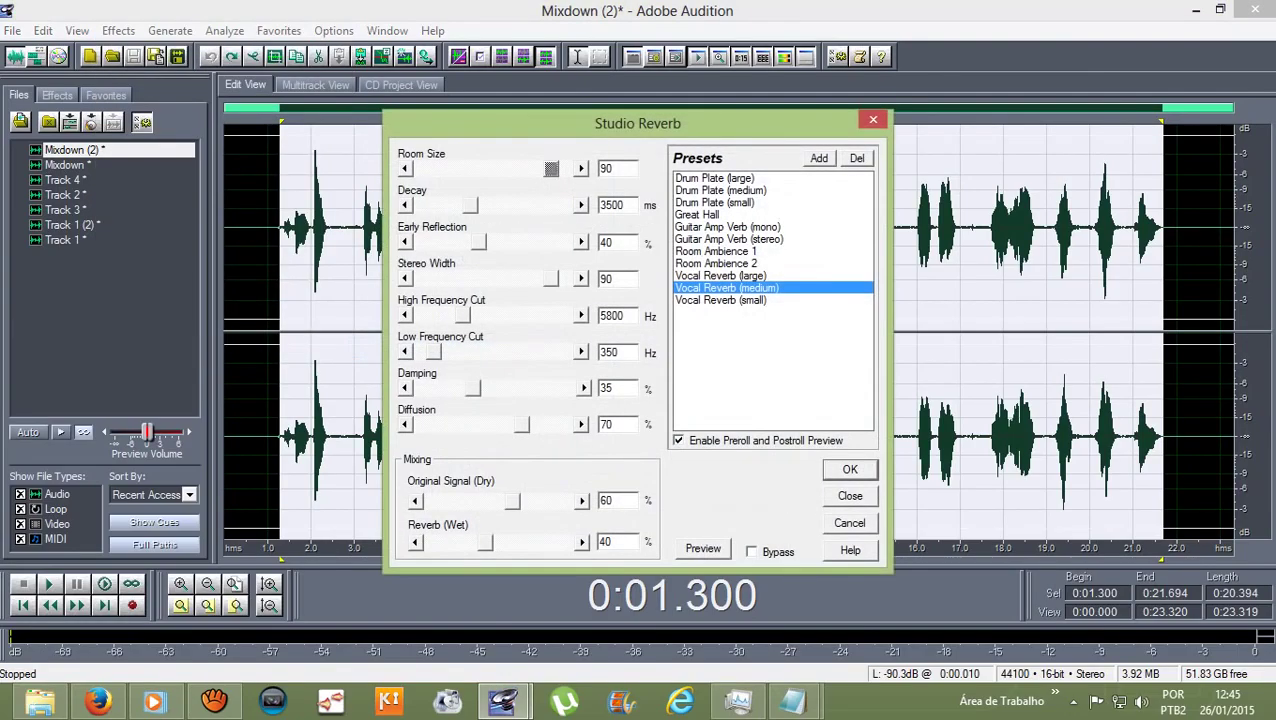
left_click(721, 300)
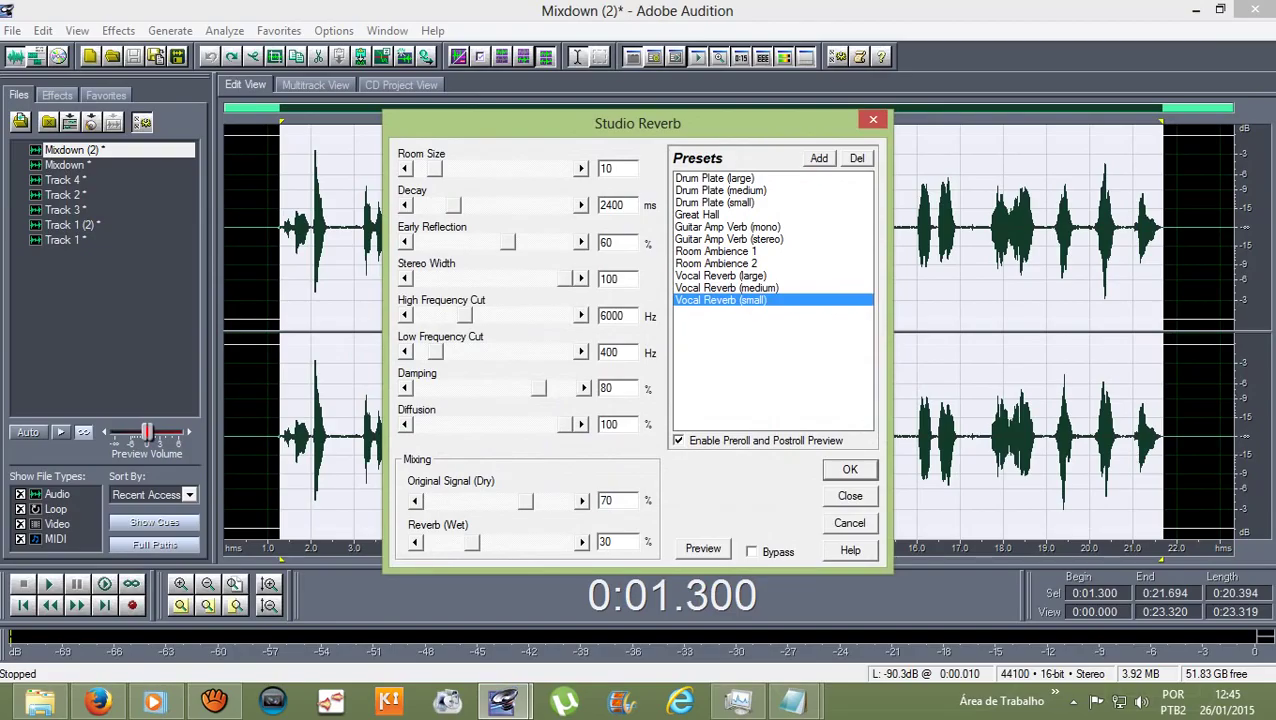
key("Return")
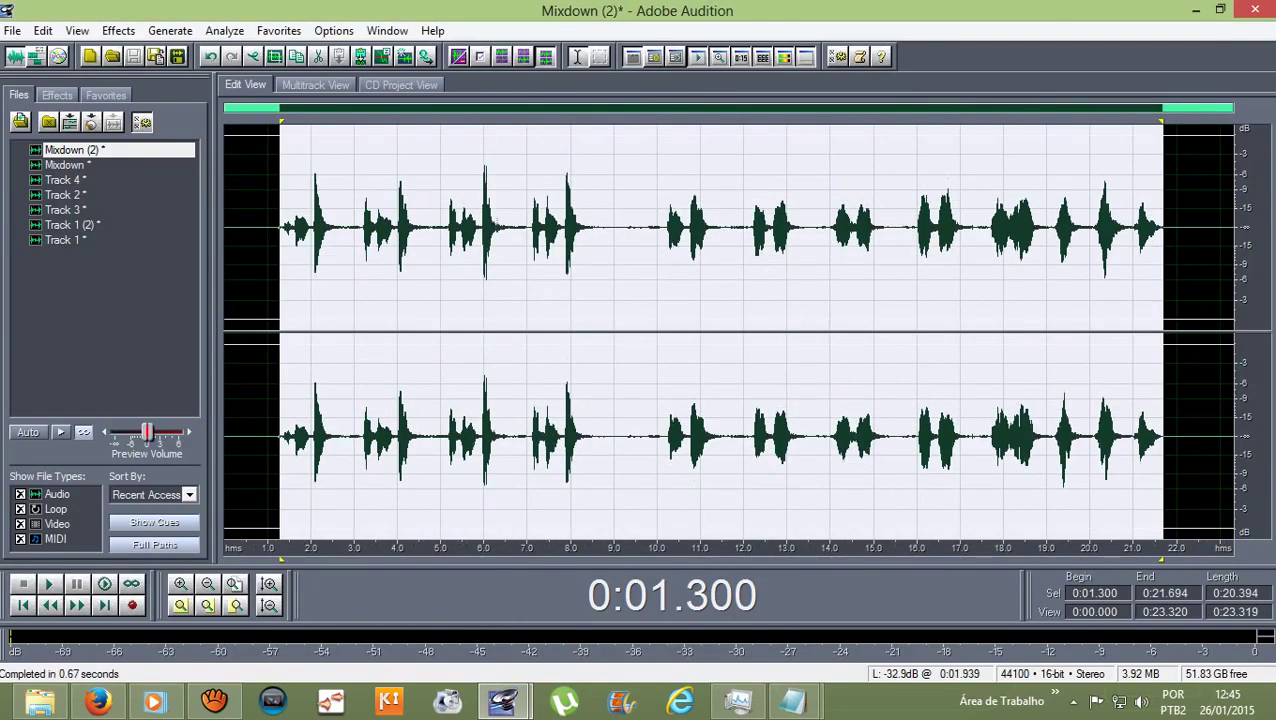
key("space")
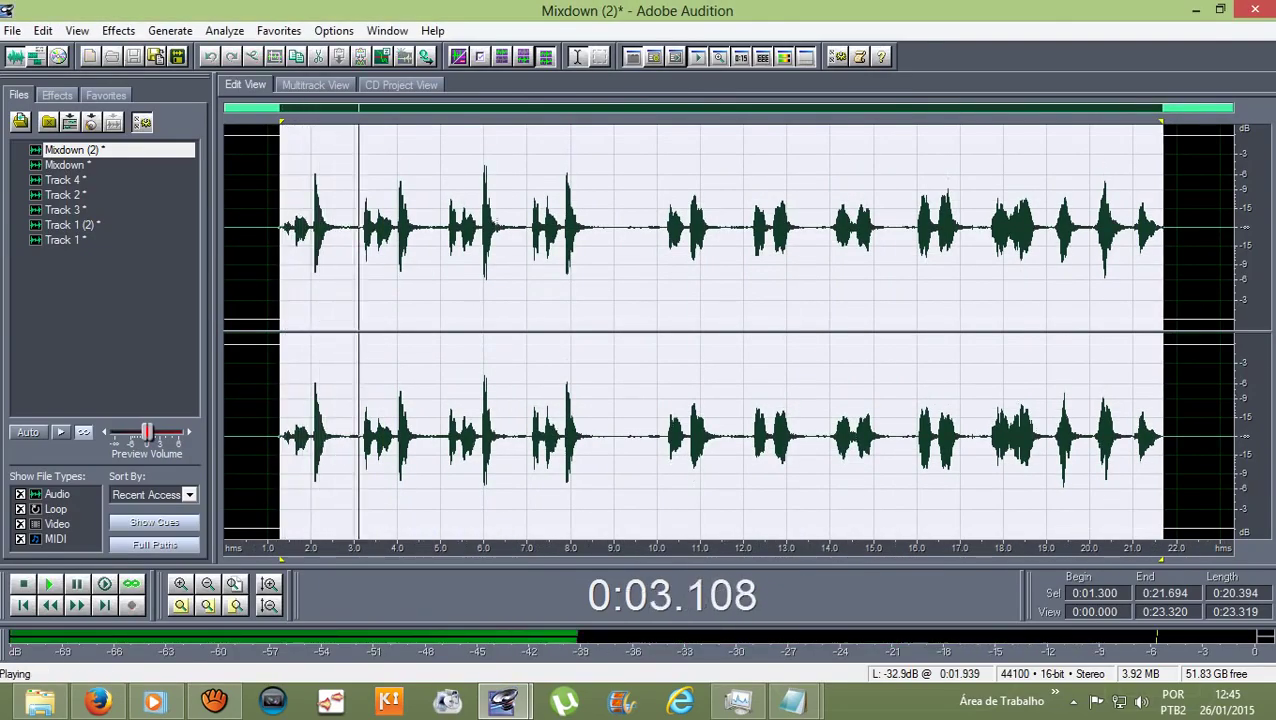
key("space")
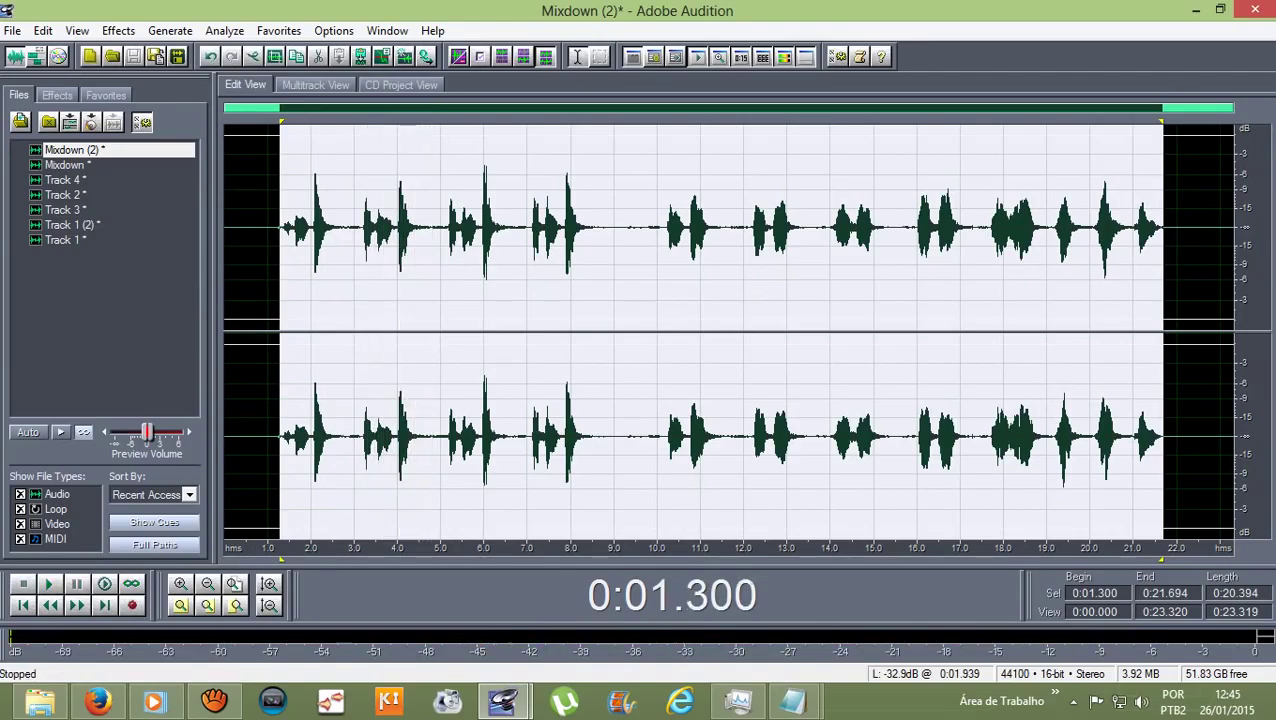
left_click(118, 30)
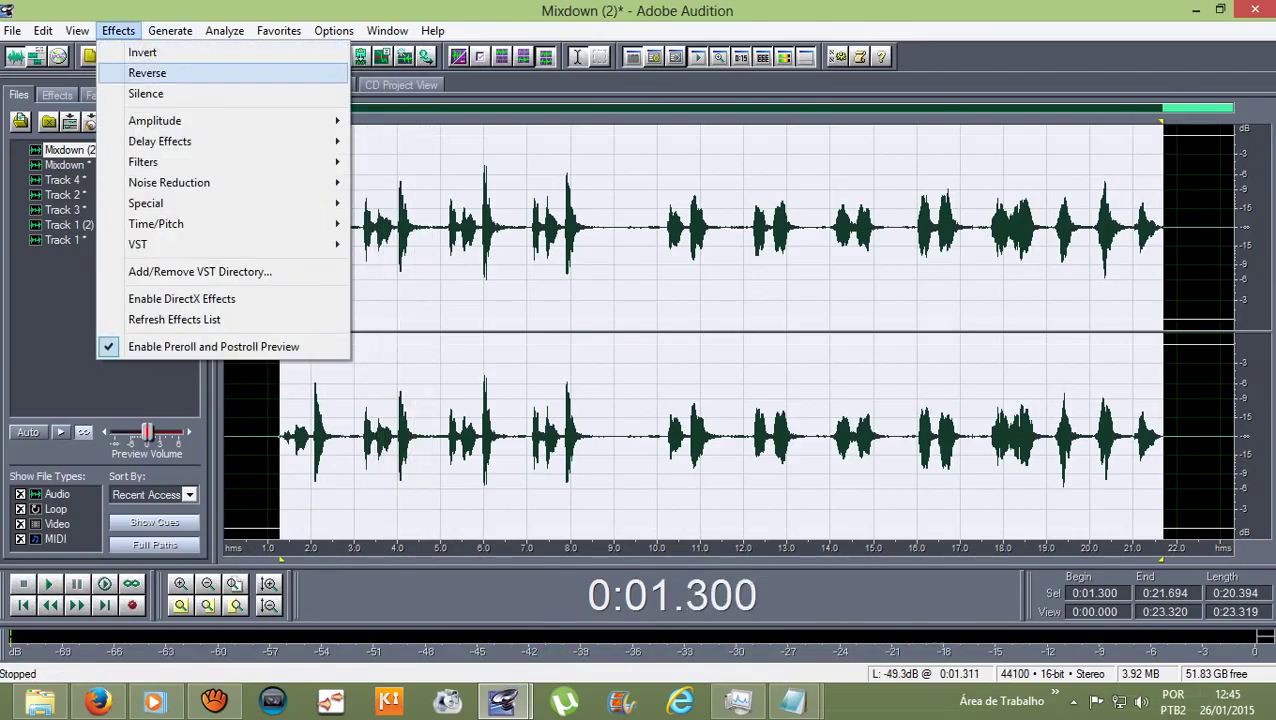
key("Down")
key("Down")
key("Right")
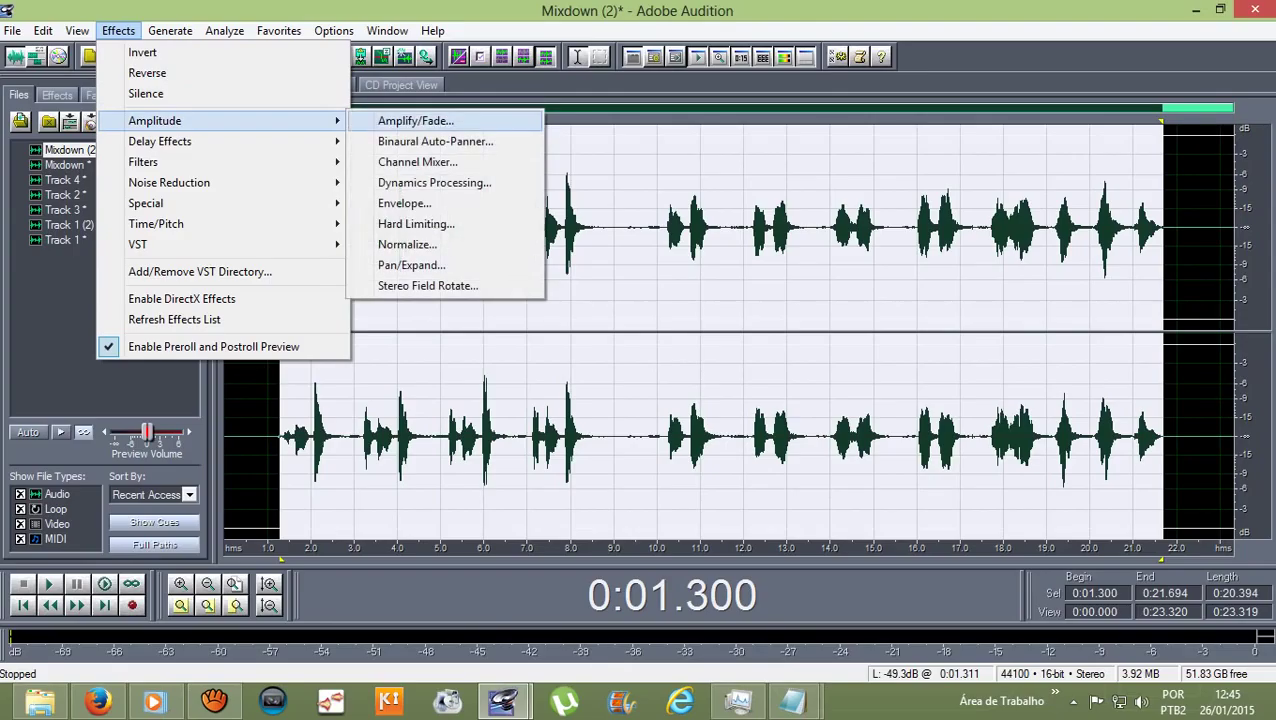
key("Return")
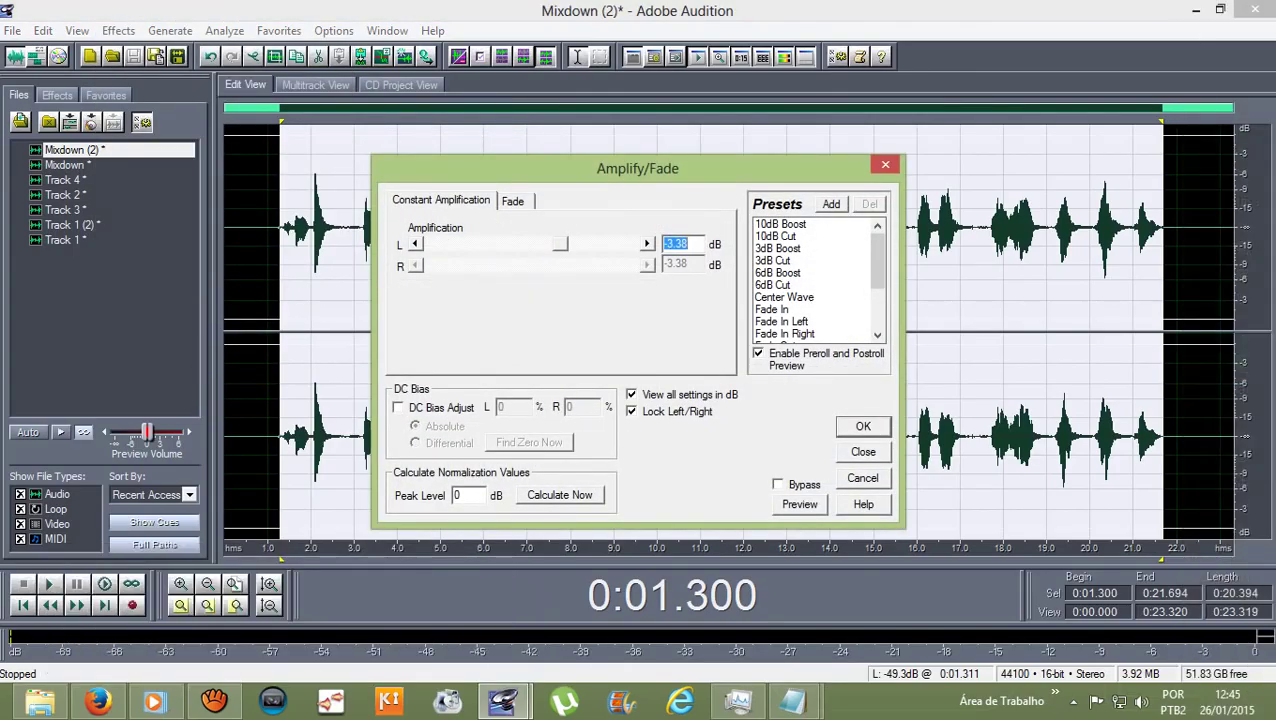
left_click(885, 164)
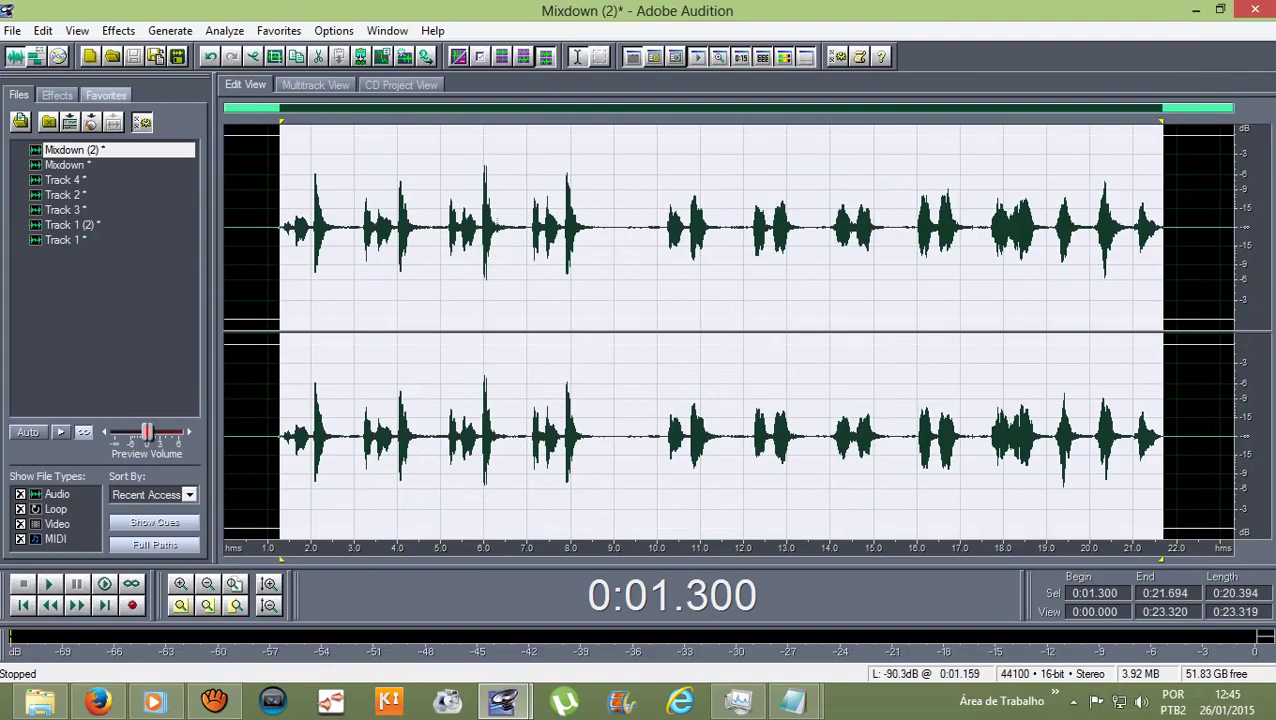
- Amplify the selected Mixdown (2) vocals by 4.06 dB on both channels
left_click(118, 31)
key("Down")
key("Down")
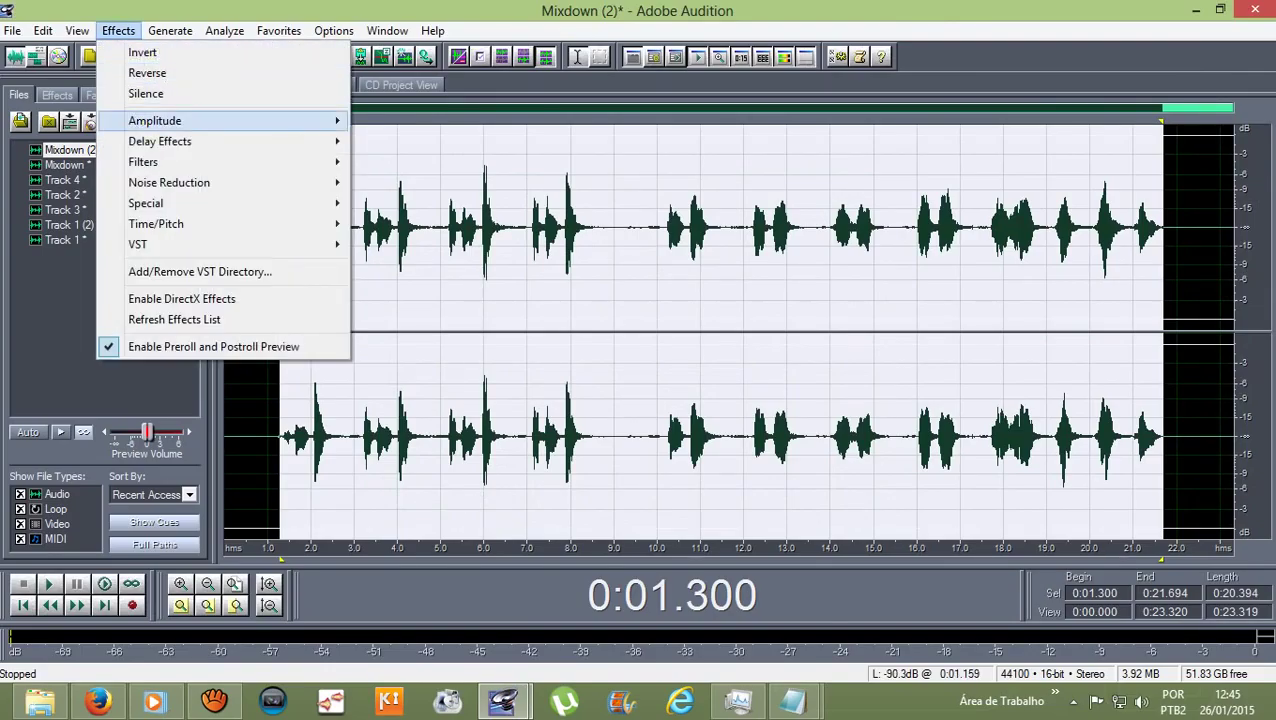
key("Right")
key("Return")
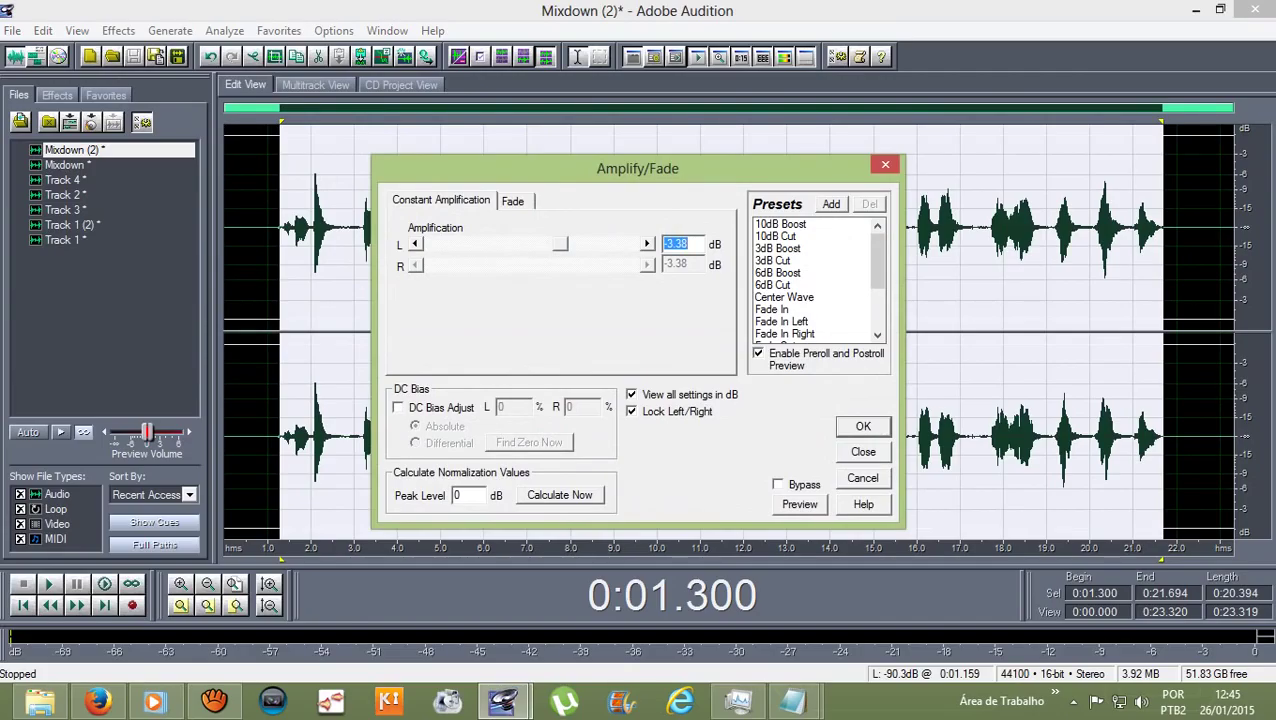
type("3.38")
key("Right")
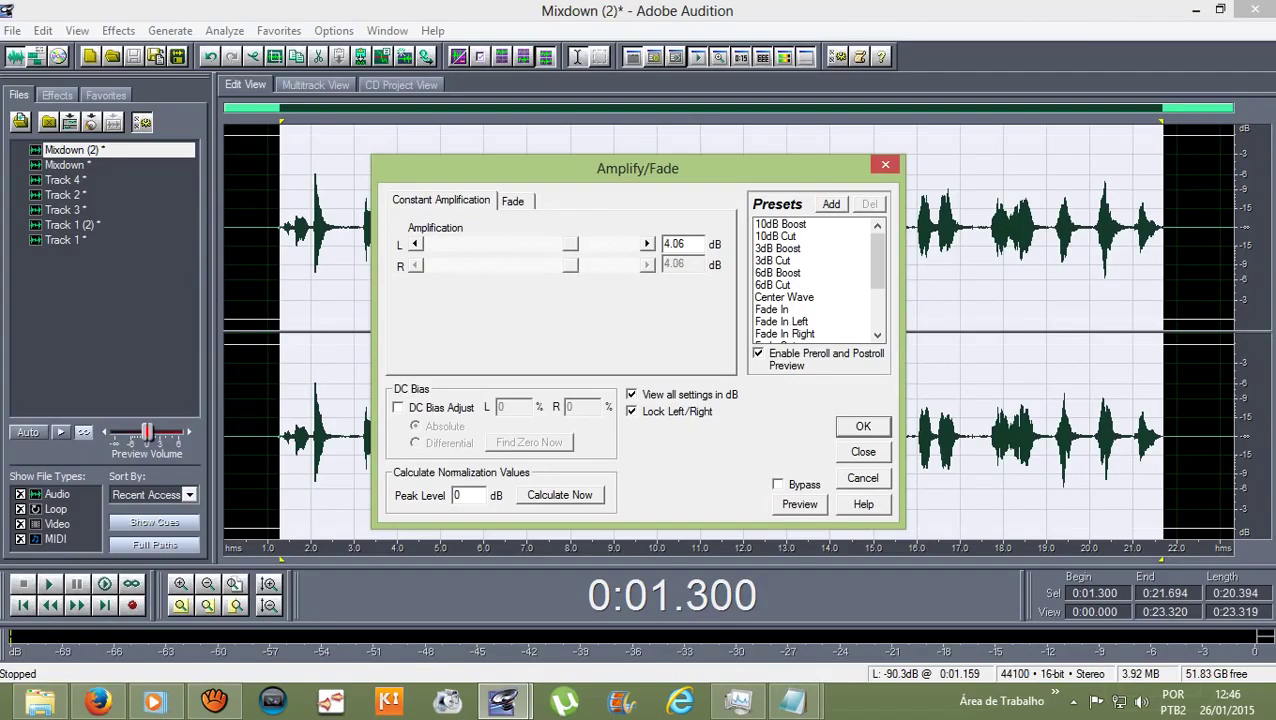
key("Return")
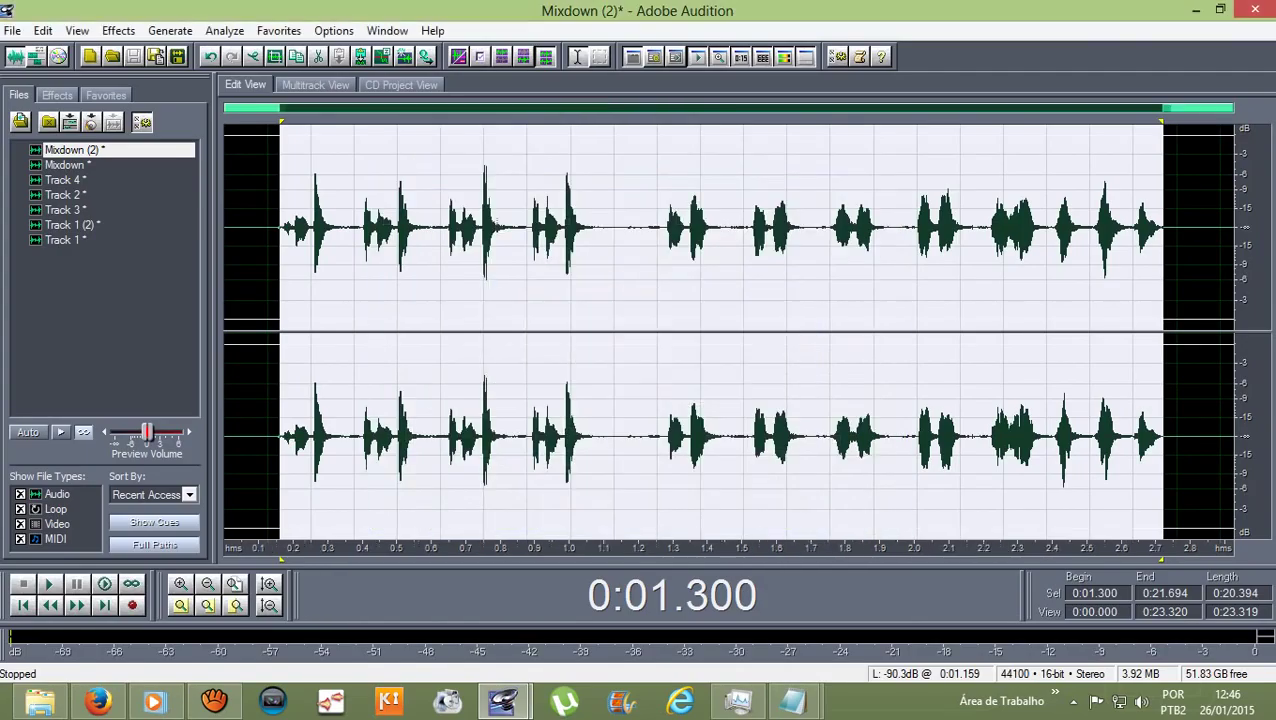
- Place the playback cursor at 1 second and play the multitrack session to hear the processed mixdown with Track 1
left_click_drag(281, 215, 1167, 215)
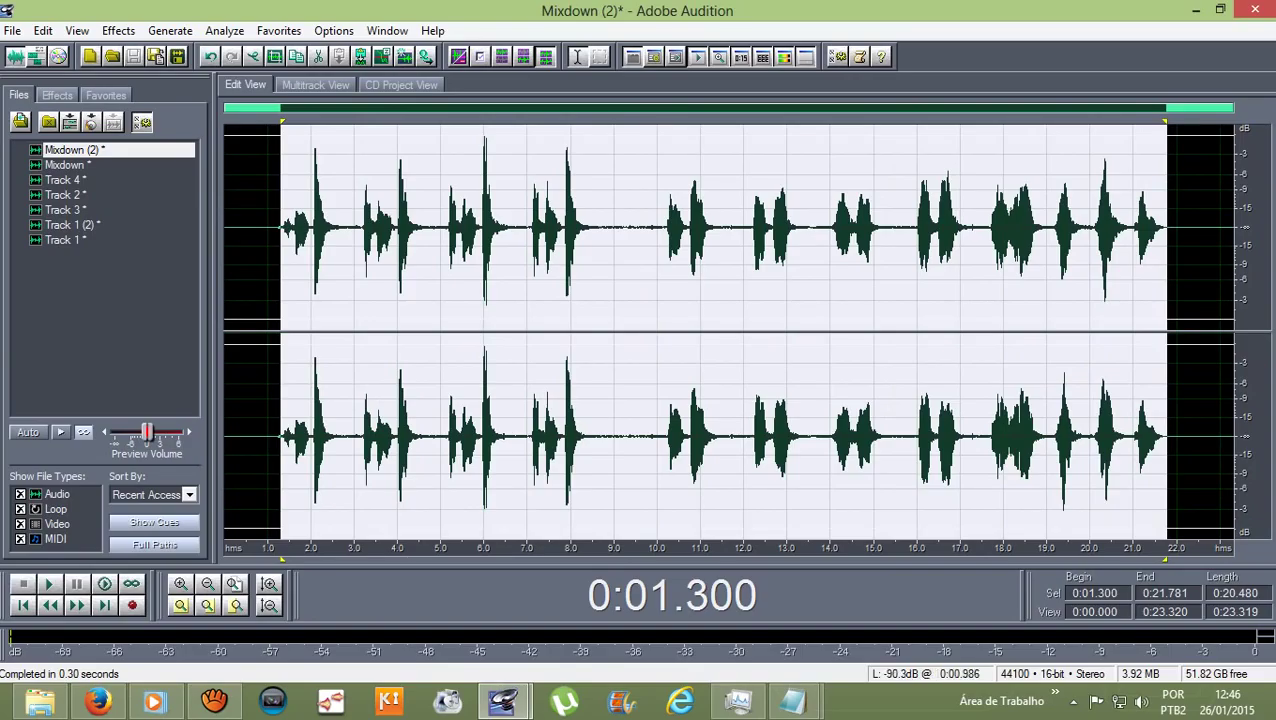
left_click(268, 215)
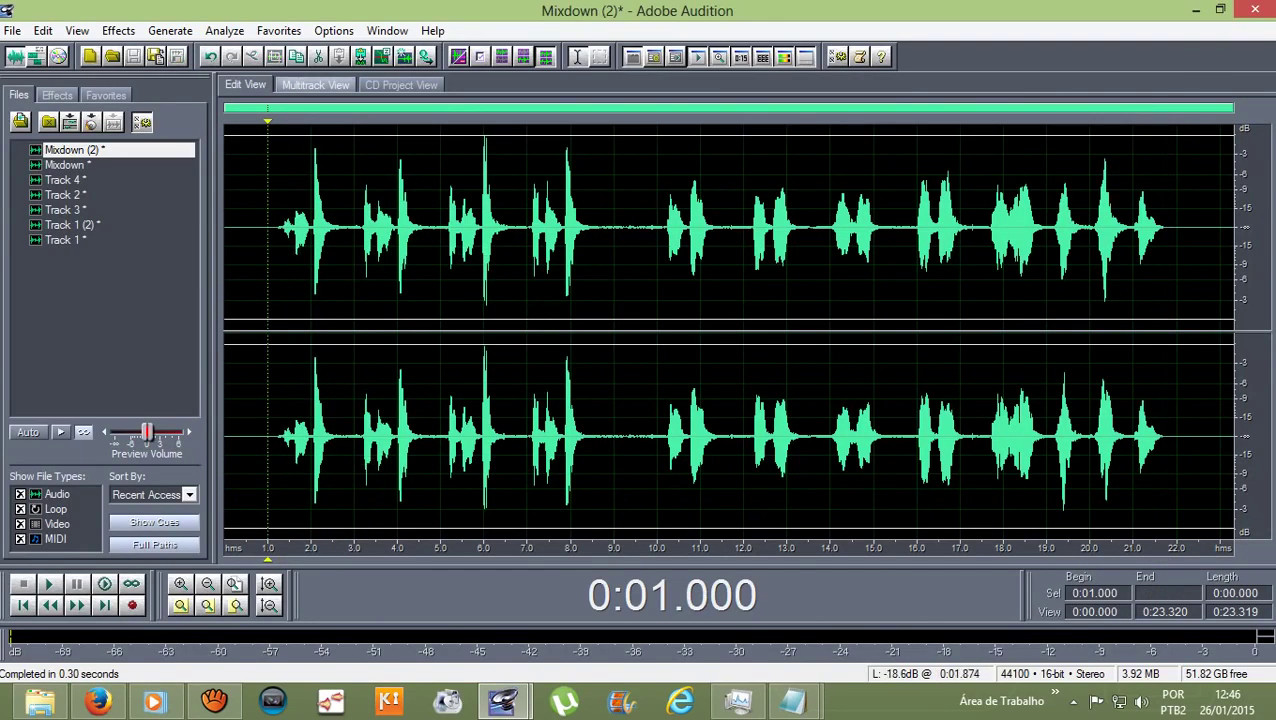
left_click(315, 84)
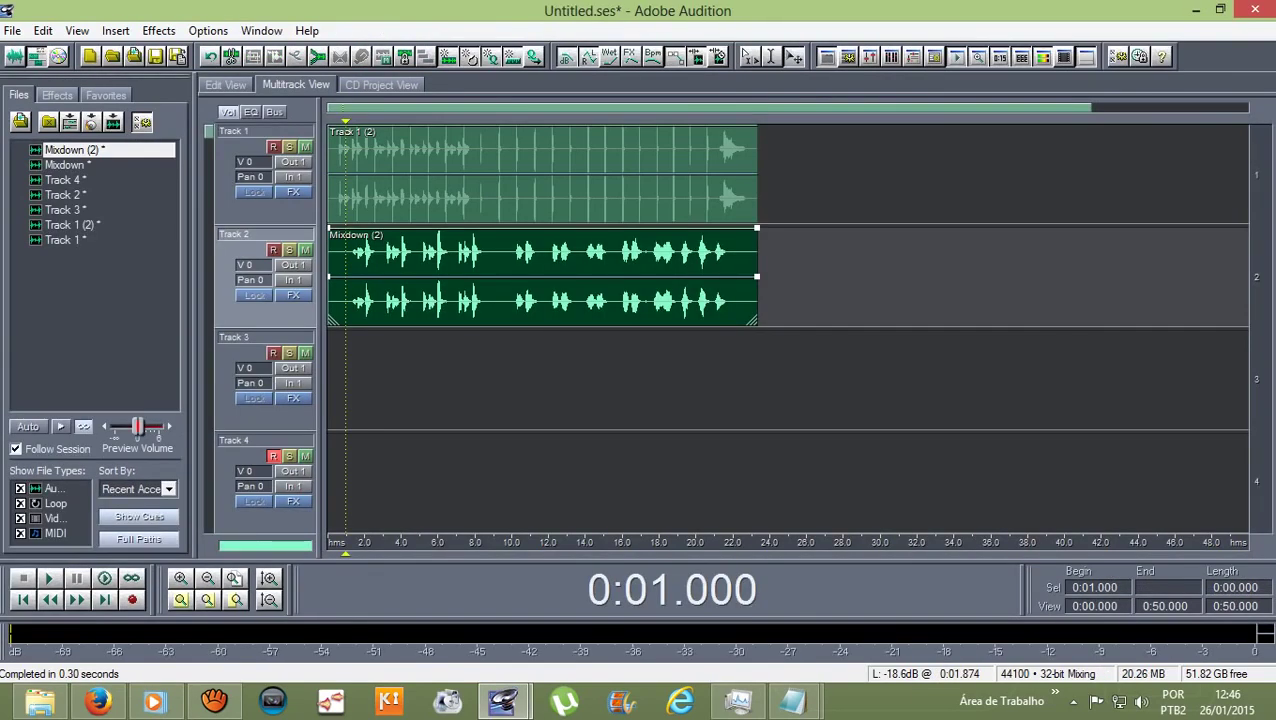
key("space")
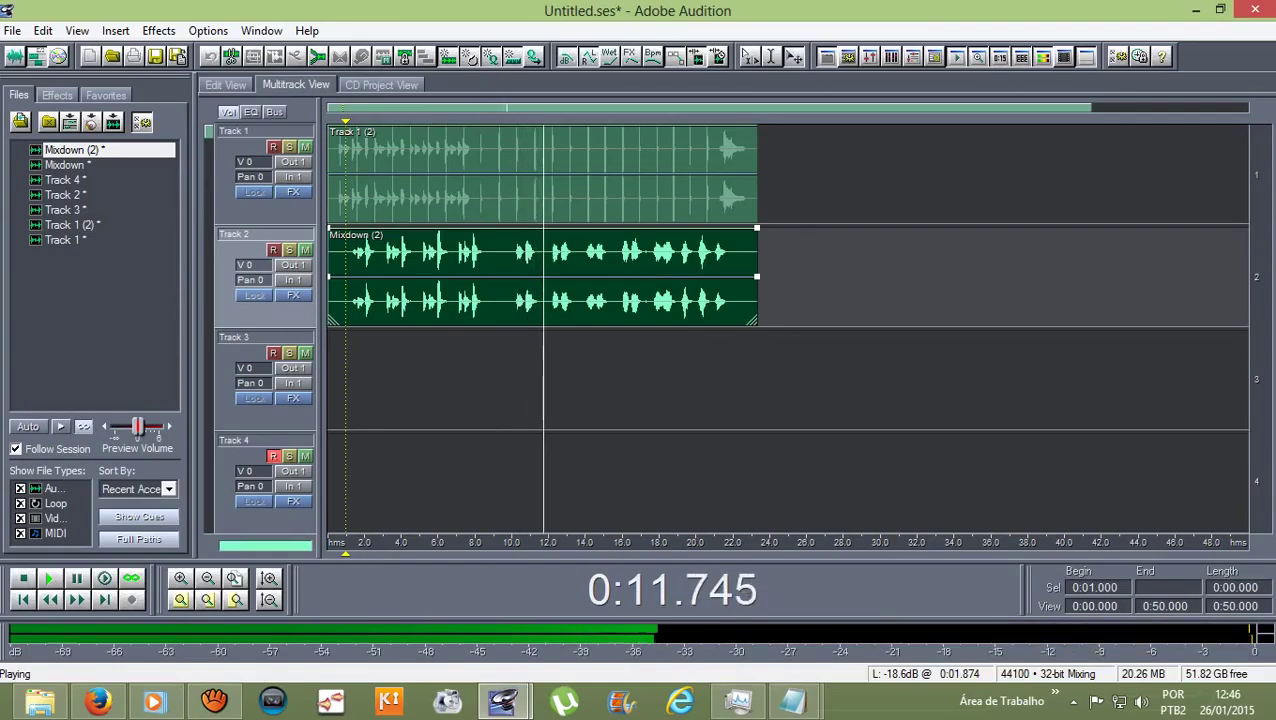
key("space")
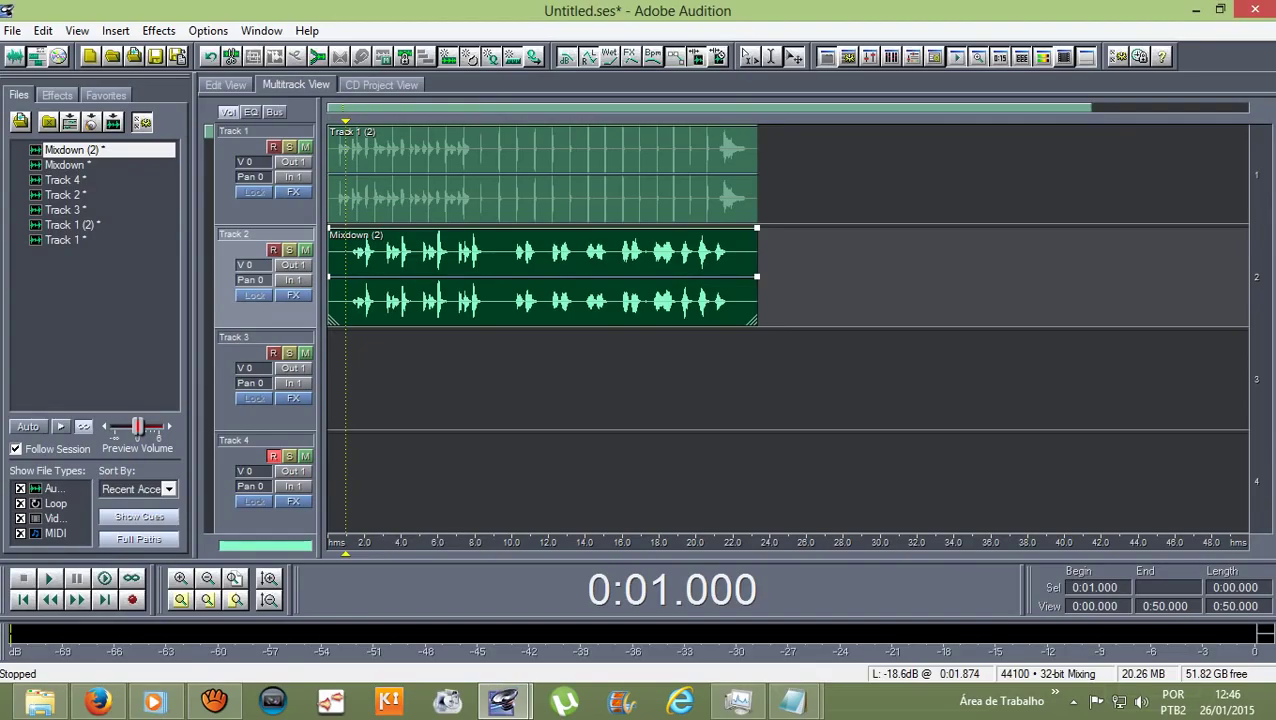
- Open the Track 1 (2) clip and apply Studio Reverb with Vocal Reverb (small) from about 0.5 to 23 seconds
double_click(400, 208)
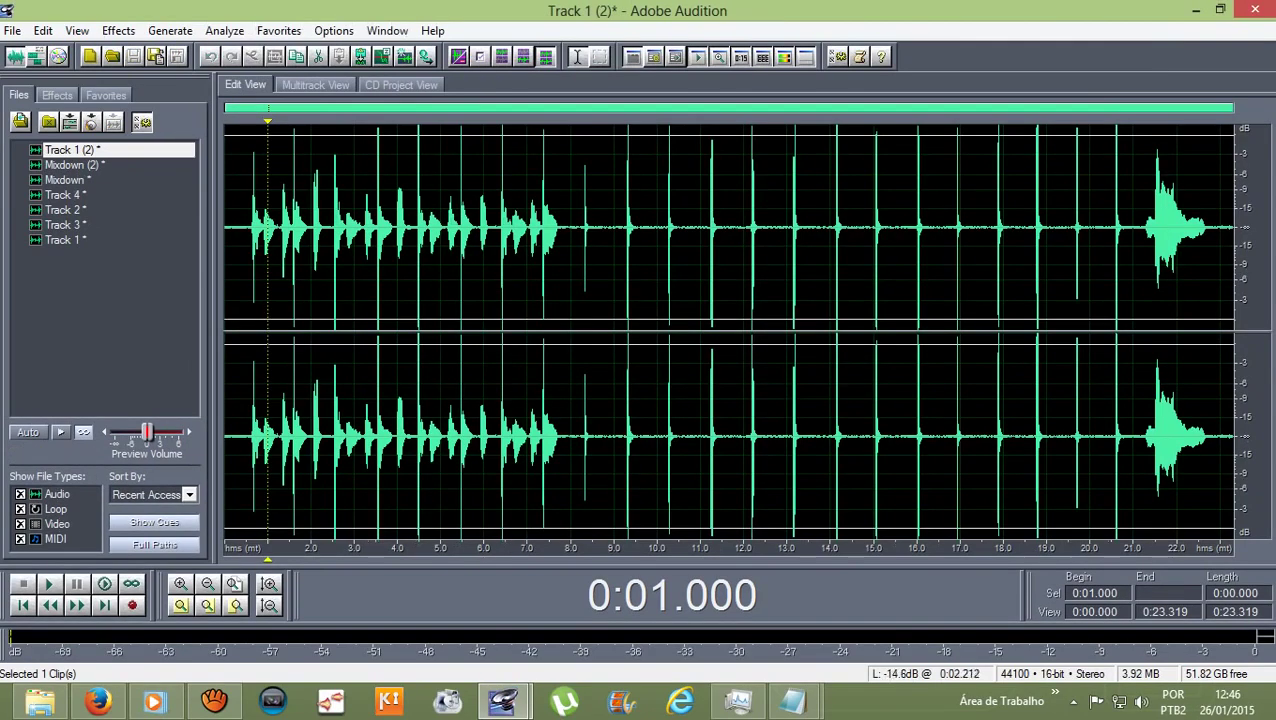
left_click_drag(246, 230, 1219, 430)
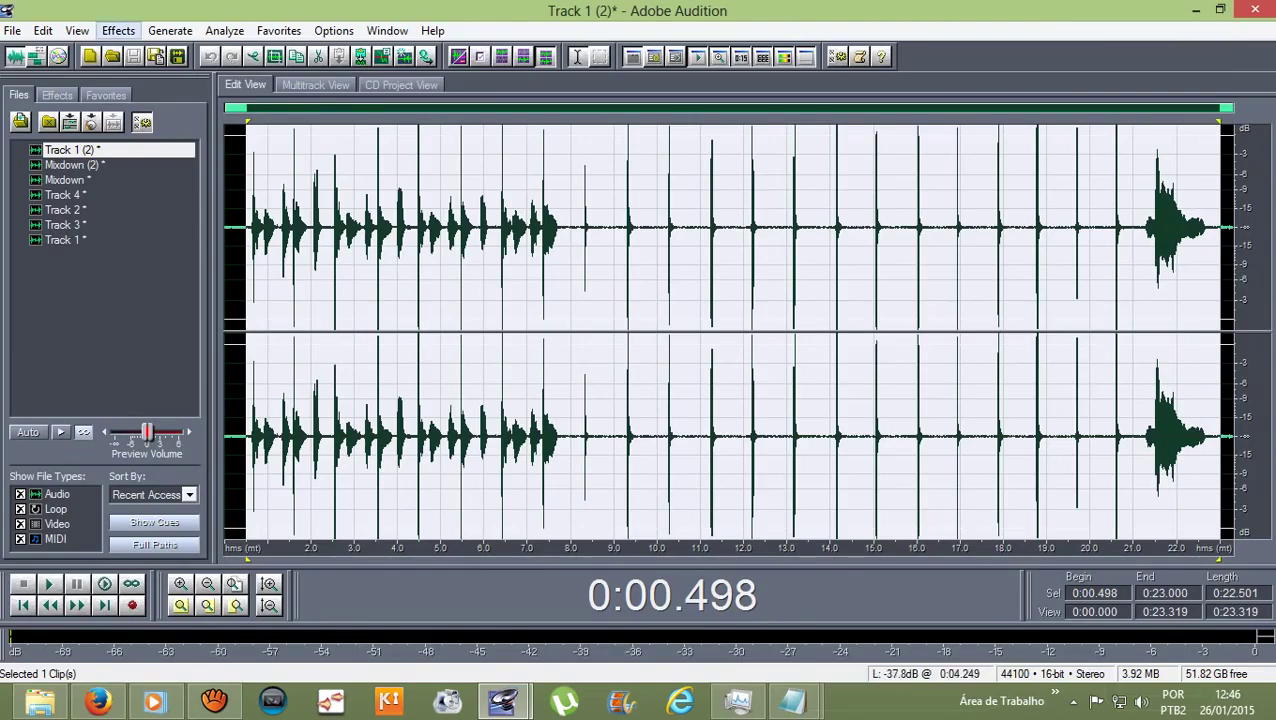
left_click(118, 30)
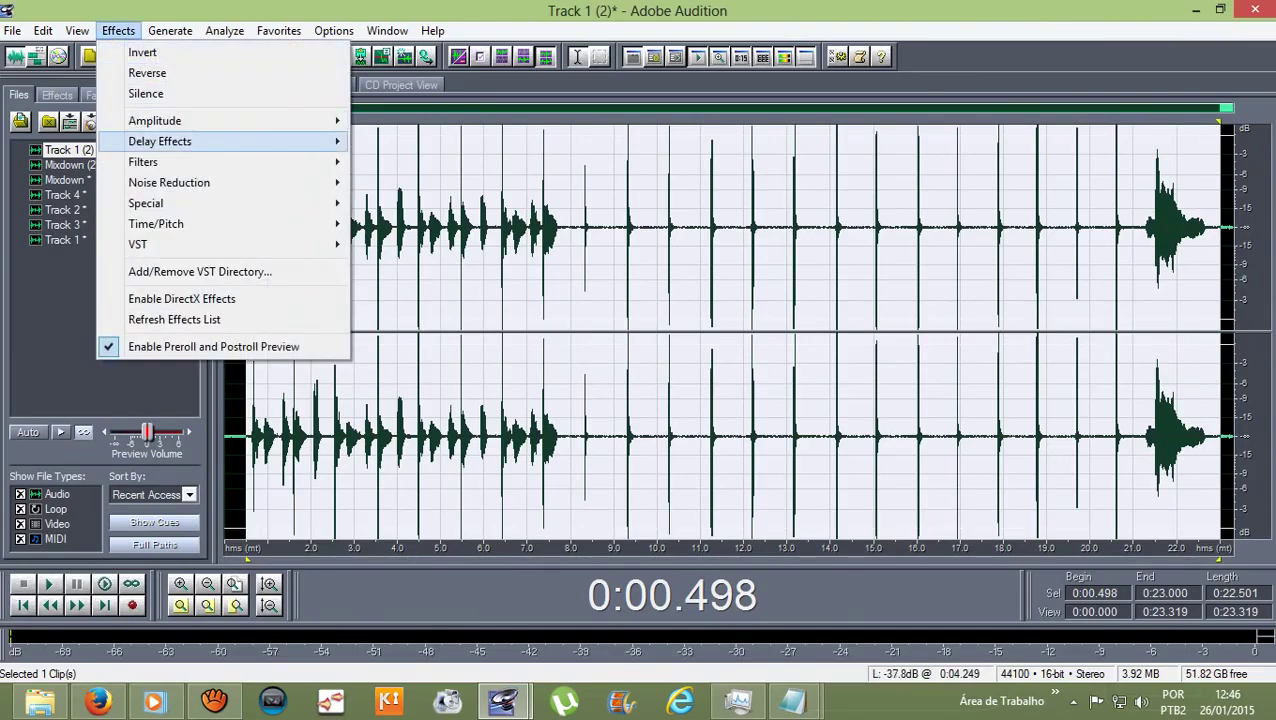
mouse_move(250, 141)
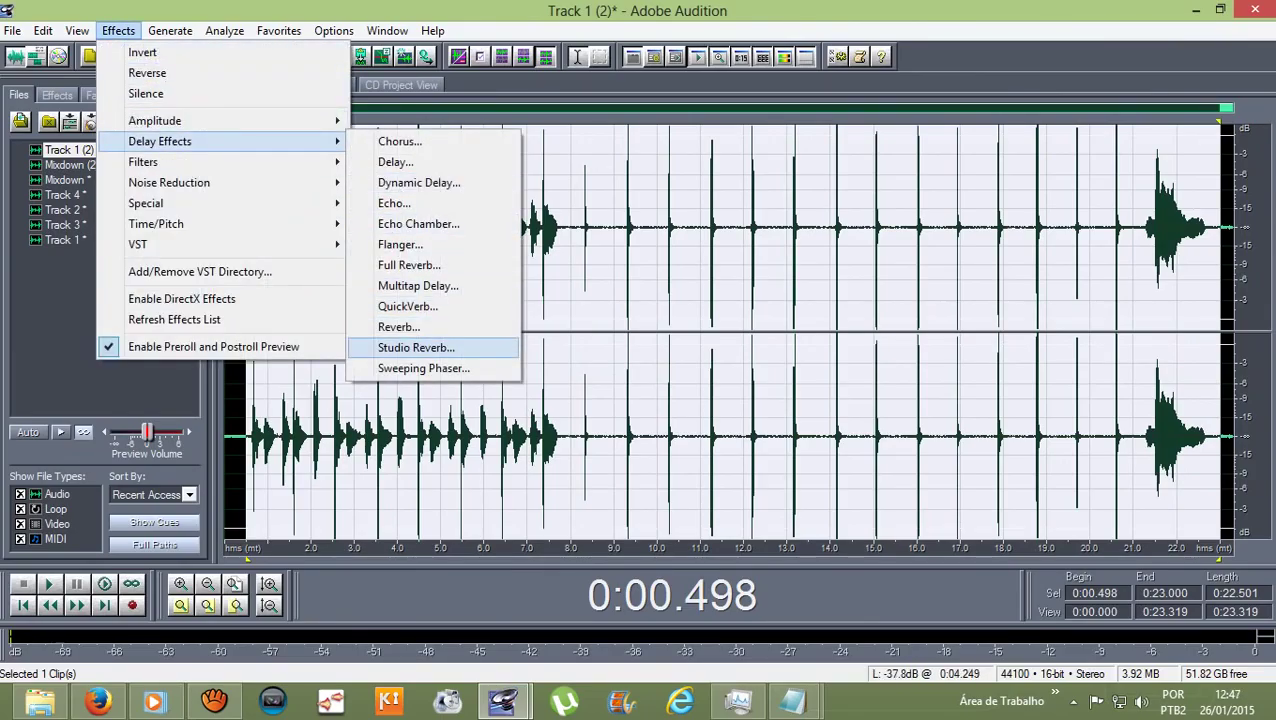
left_click(416, 348)
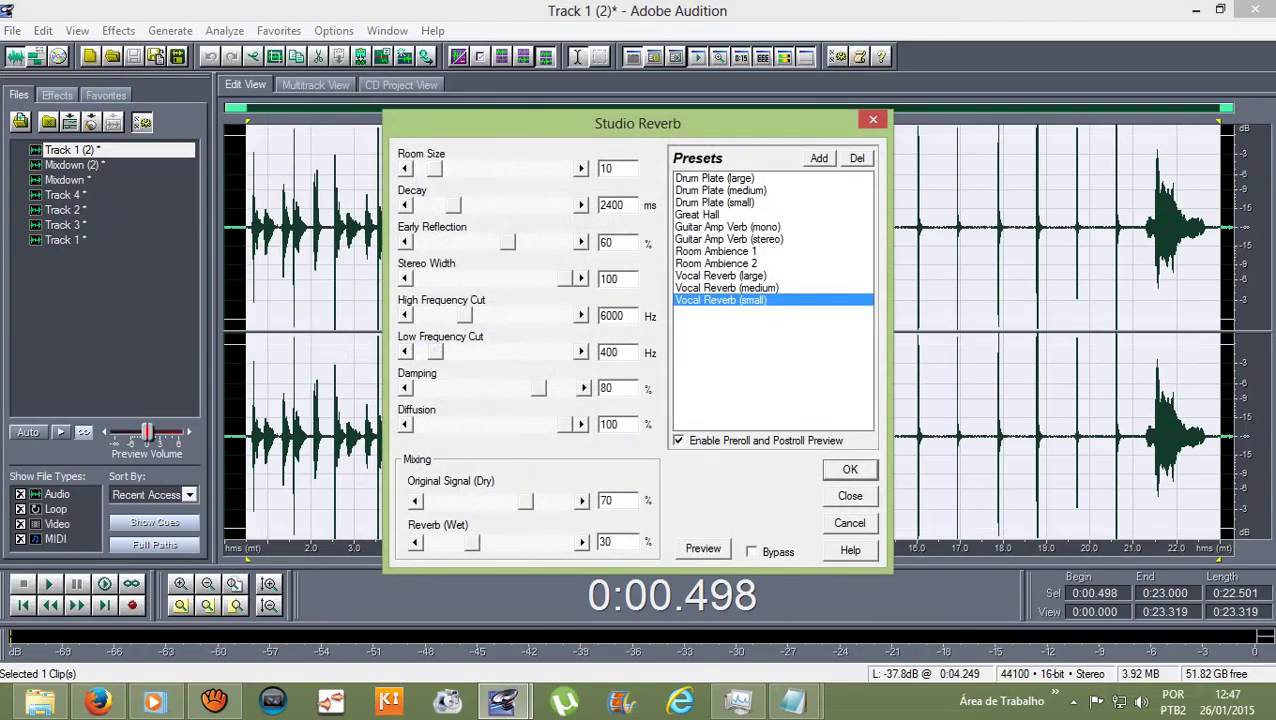
key("Return")
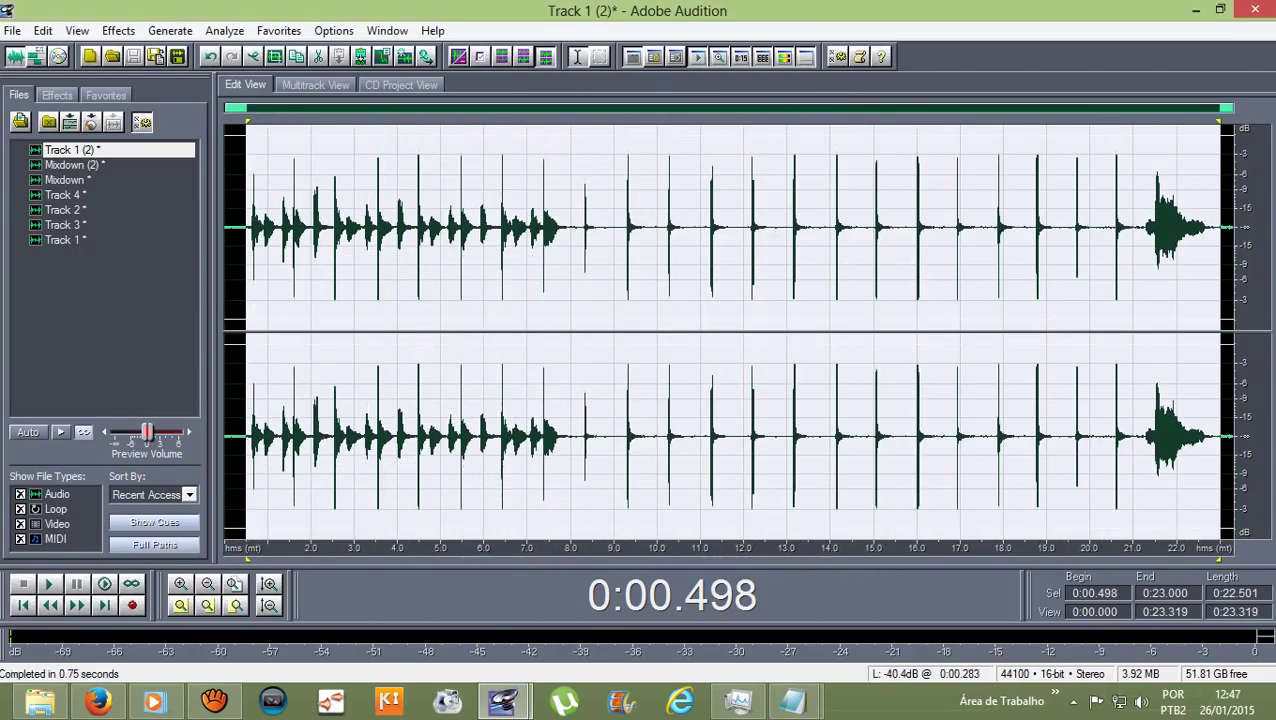
- Amplify the selected part of Track 1 (2) by 4.06 dB on both channels
left_click(118, 30)
mouse_move(155, 120)
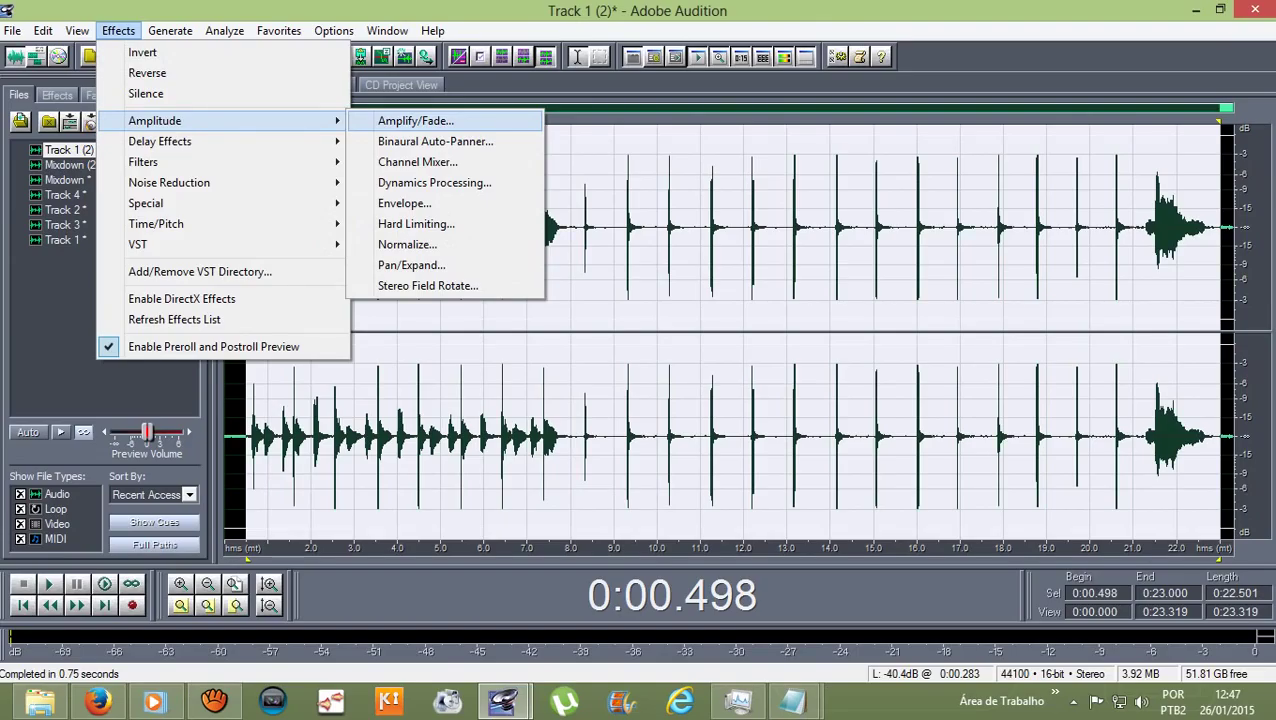
left_click(415, 121)
type("4.06")
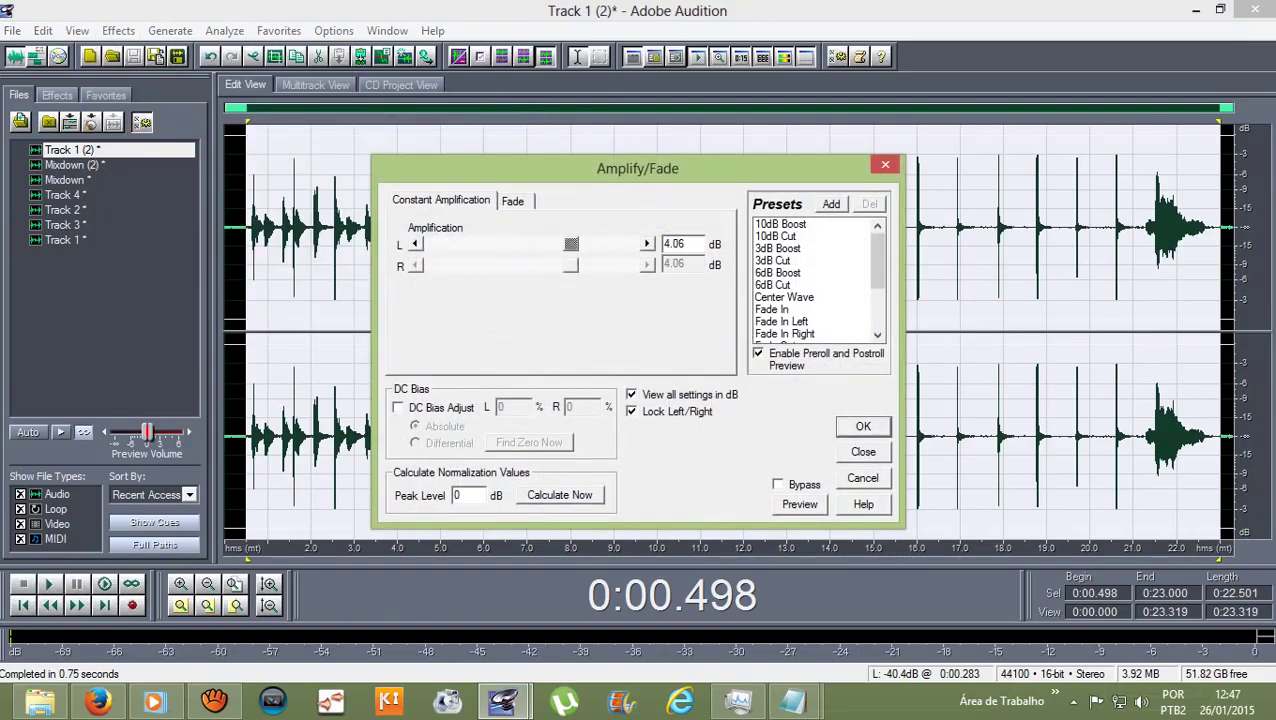
key("Return")
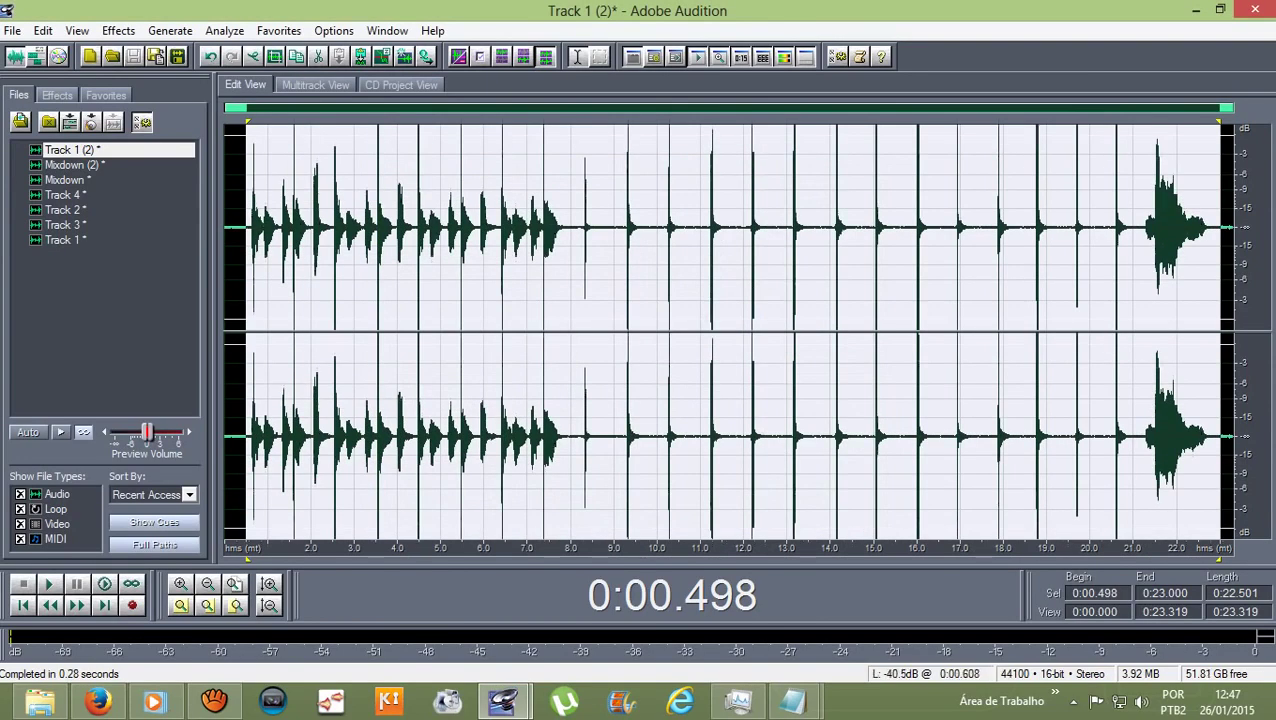
- Play the amplified selection of Track 1 (2), and play the multitrack session from about 0.5 seconds to hear both clips together
key("space")
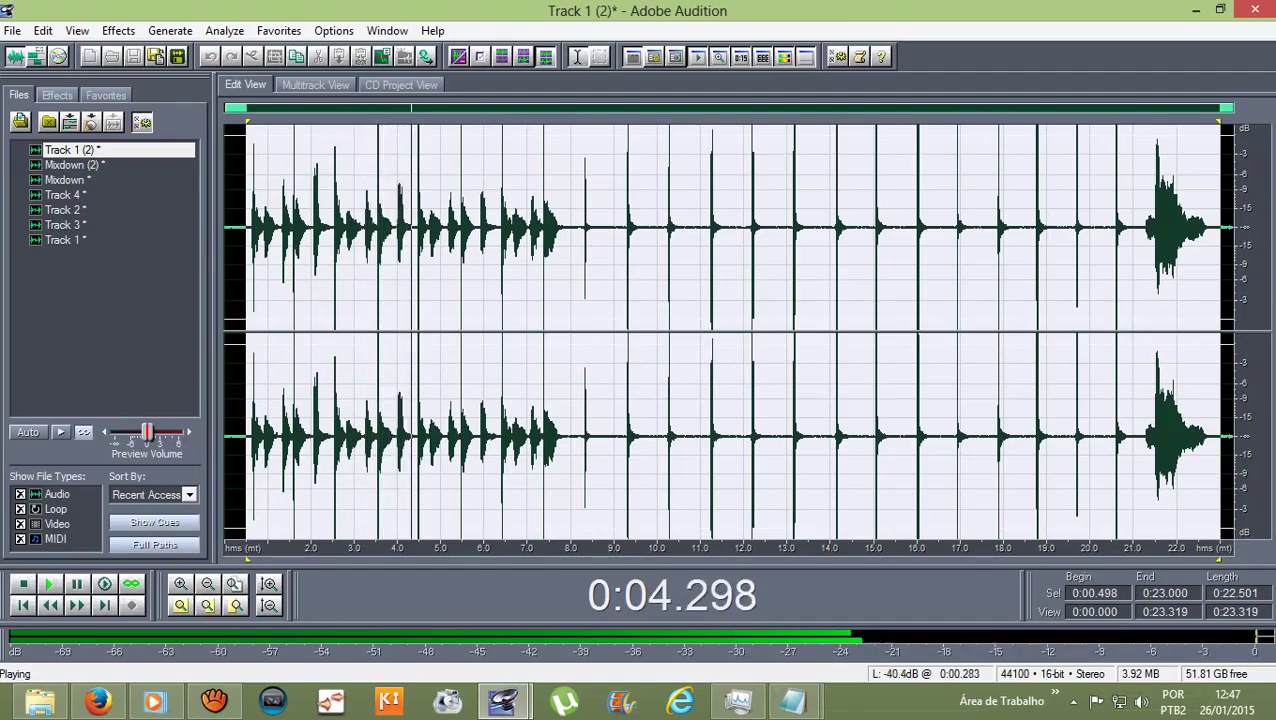
key("space")
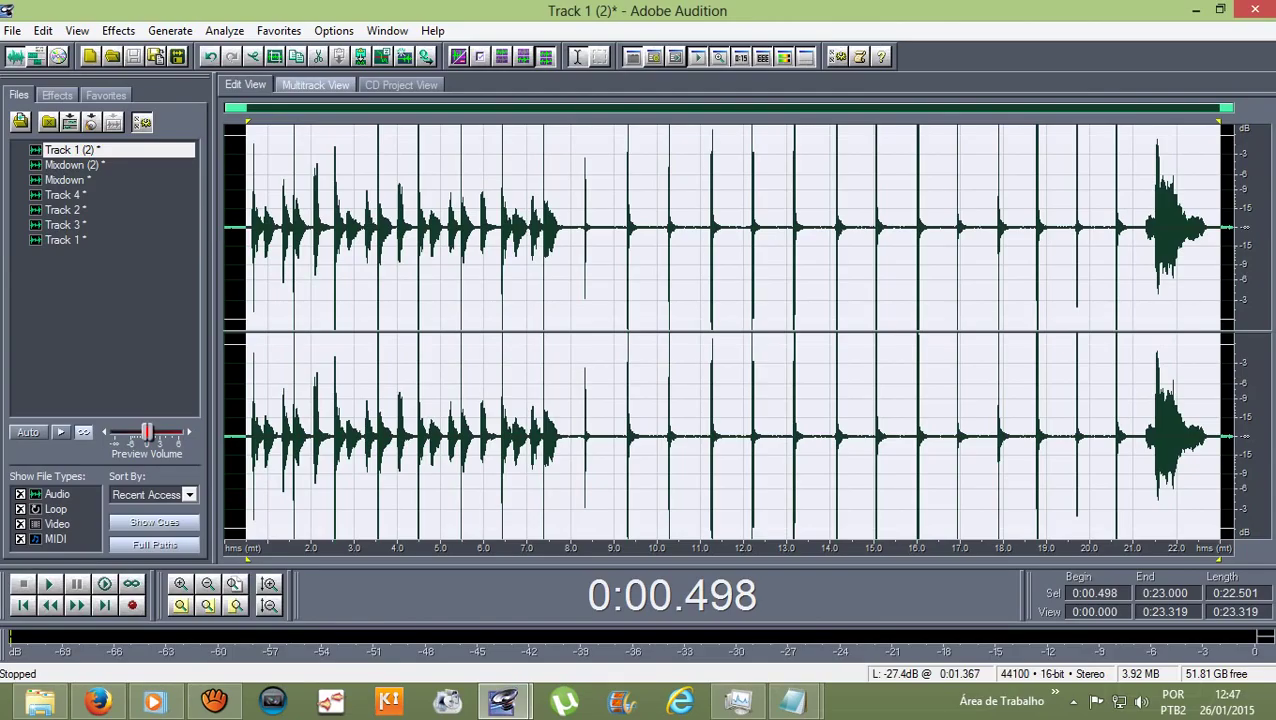
left_click(315, 85)
key("Escape")
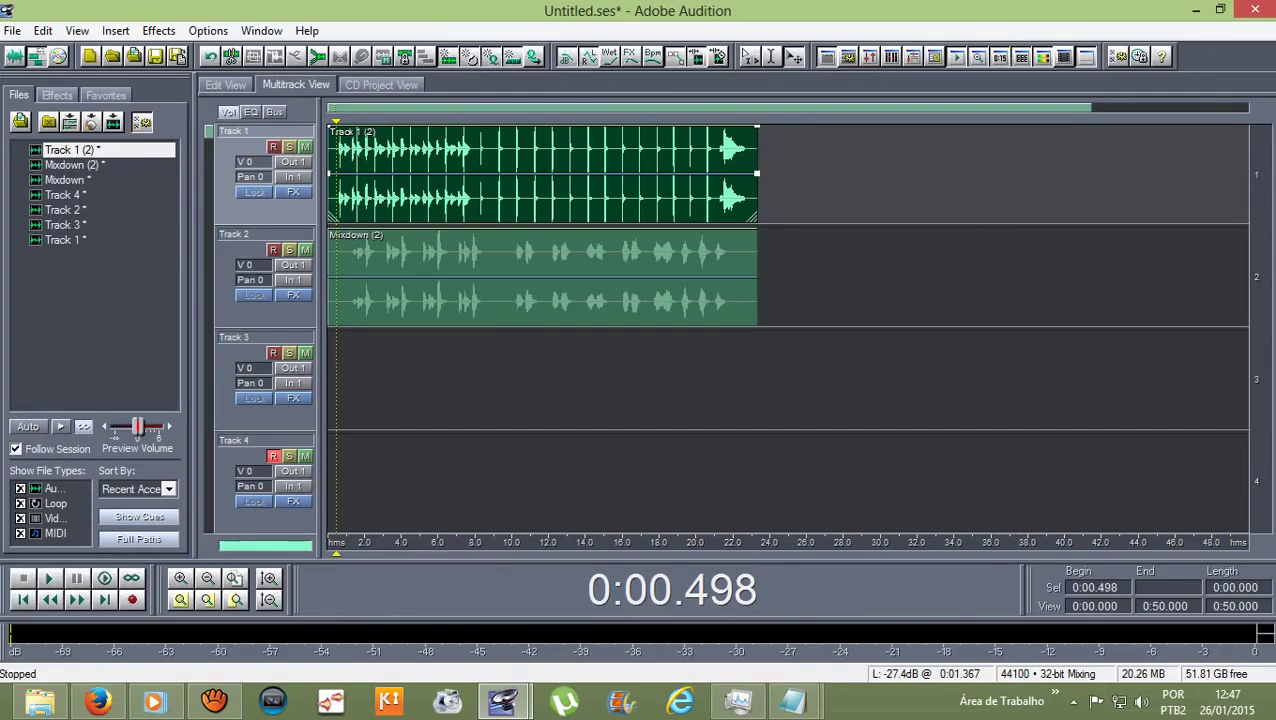
key("space")
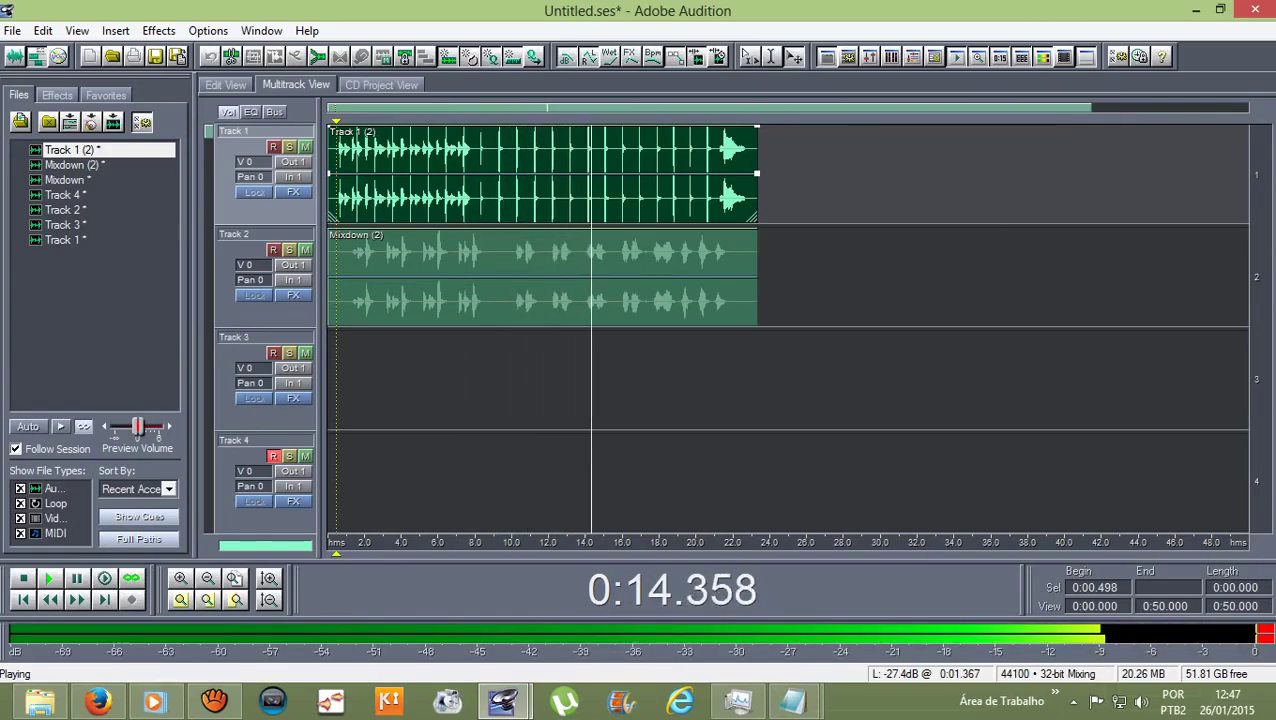
key("space")
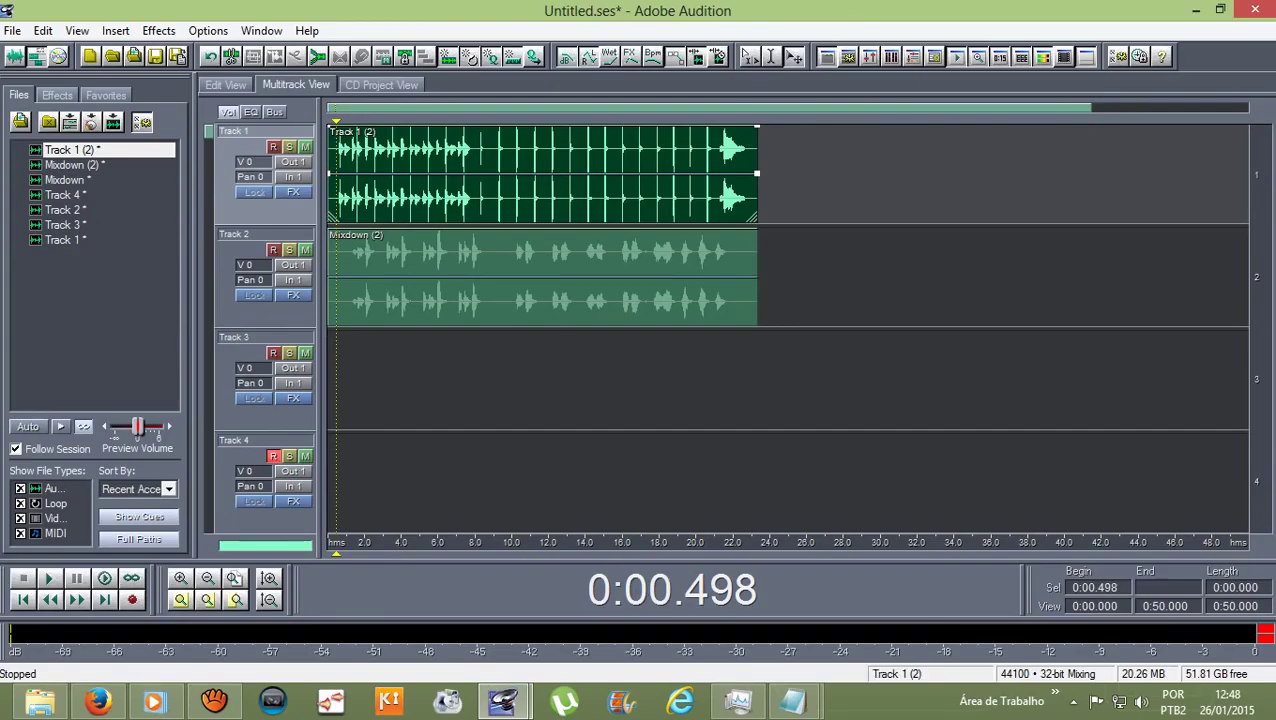
left_click(542, 277)
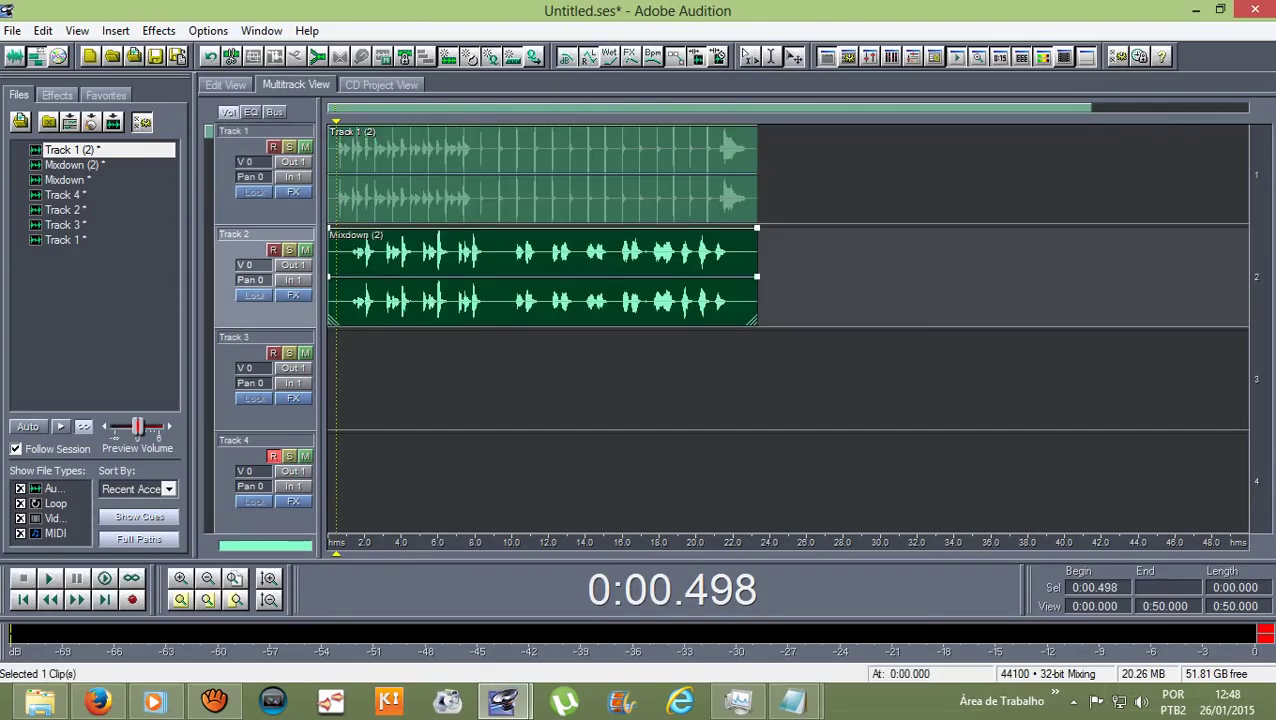
left_click(542, 175)
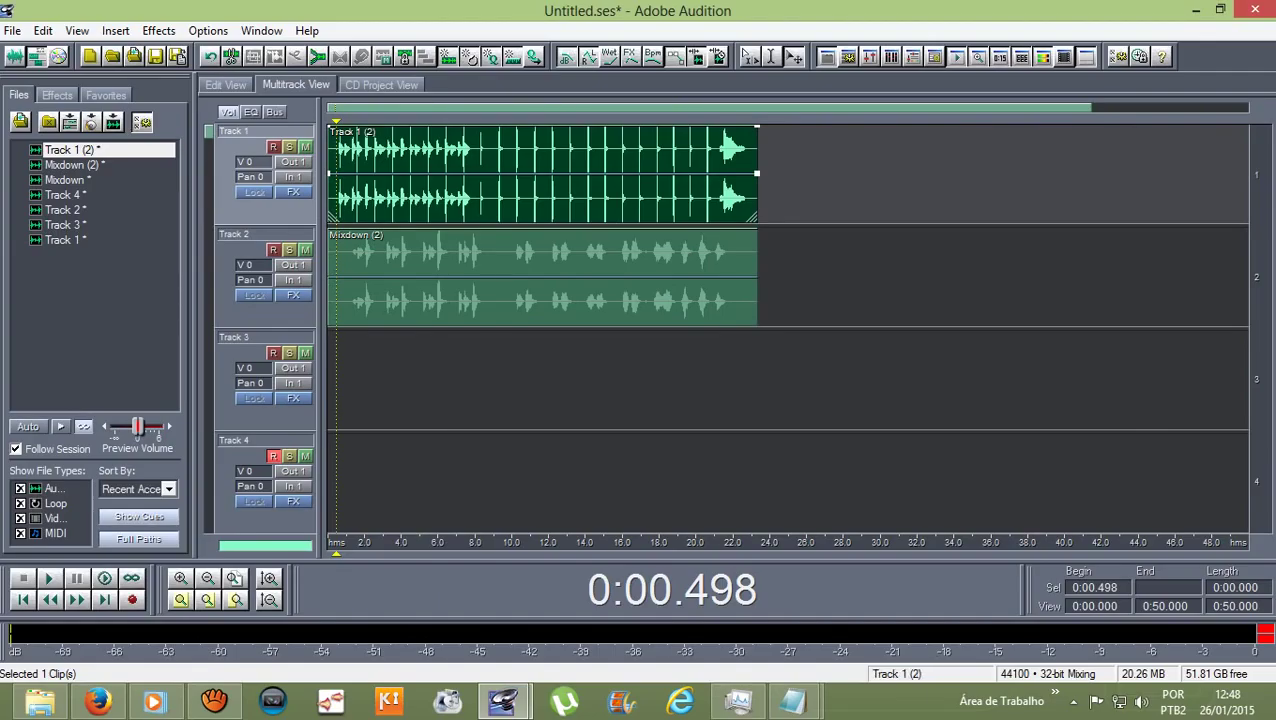
left_click(542, 277)
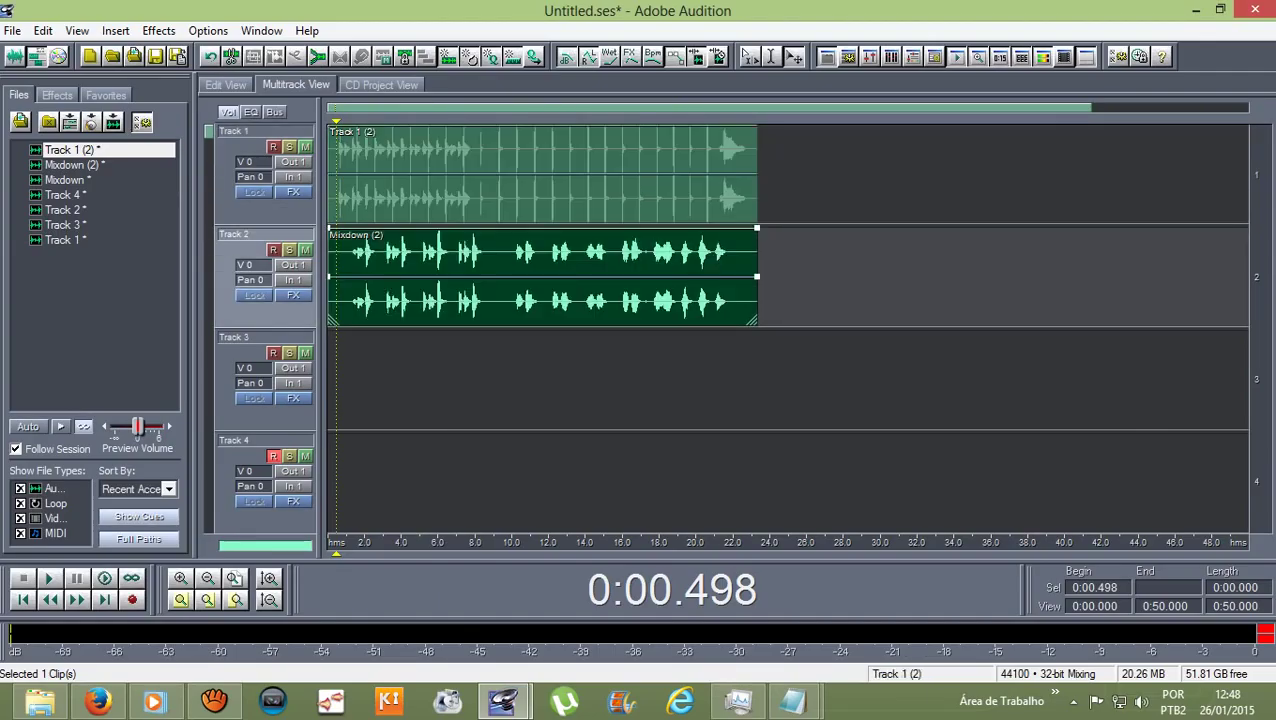
- Open the Track 1 (2) clip for editing and apply manual Pitch Correction from about 0.5 to 22.8 seconds
double_click(360, 150)
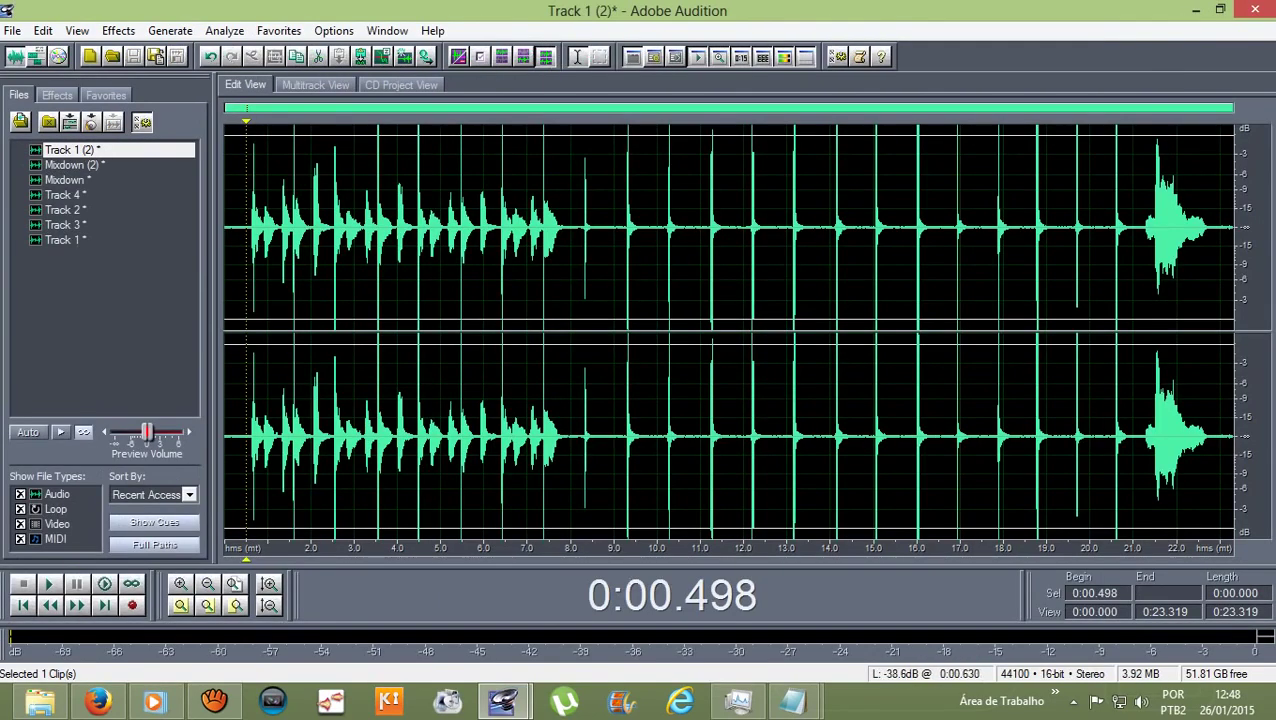
left_click_drag(247, 230, 1207, 230)
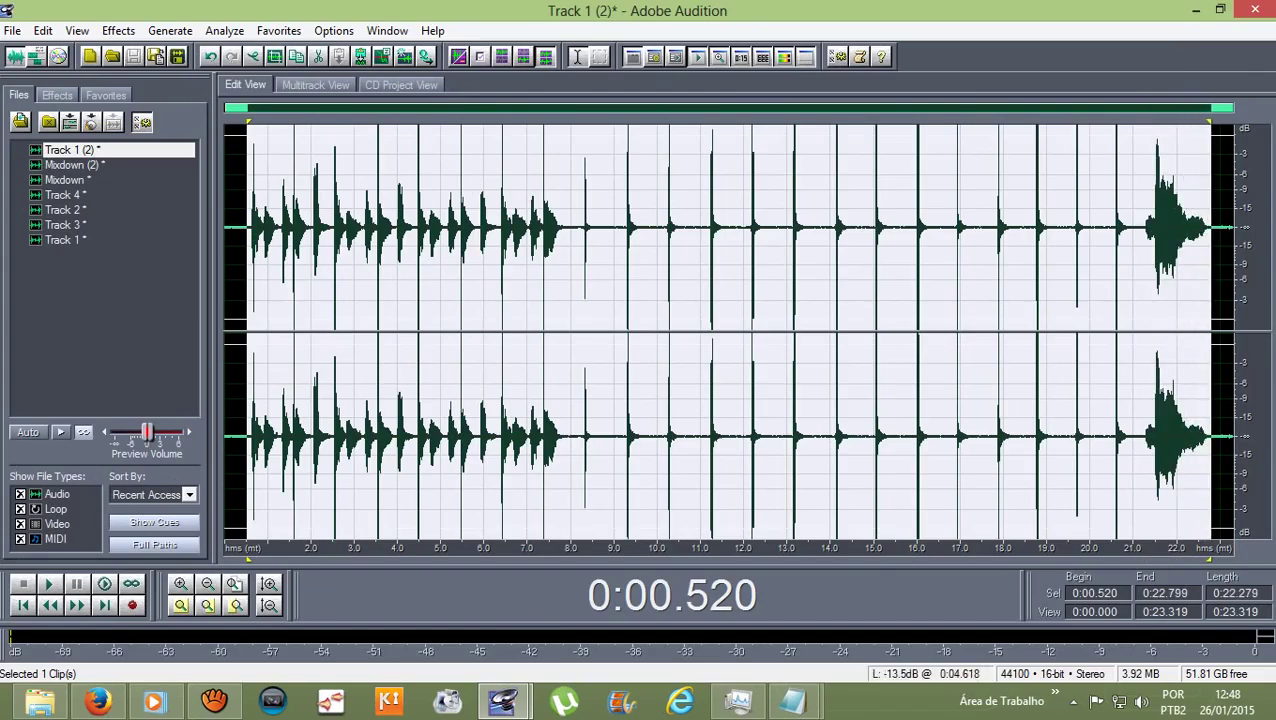
left_click(118, 30)
mouse_move(200, 244)
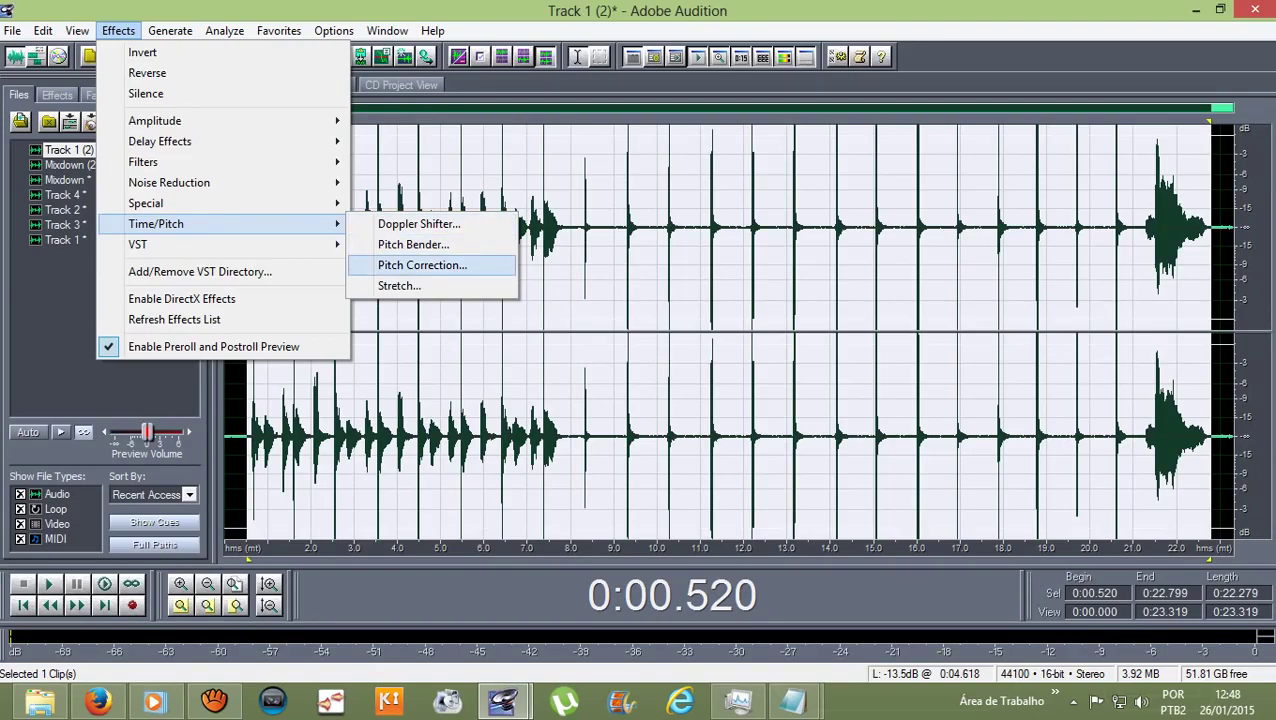
left_click(422, 265)
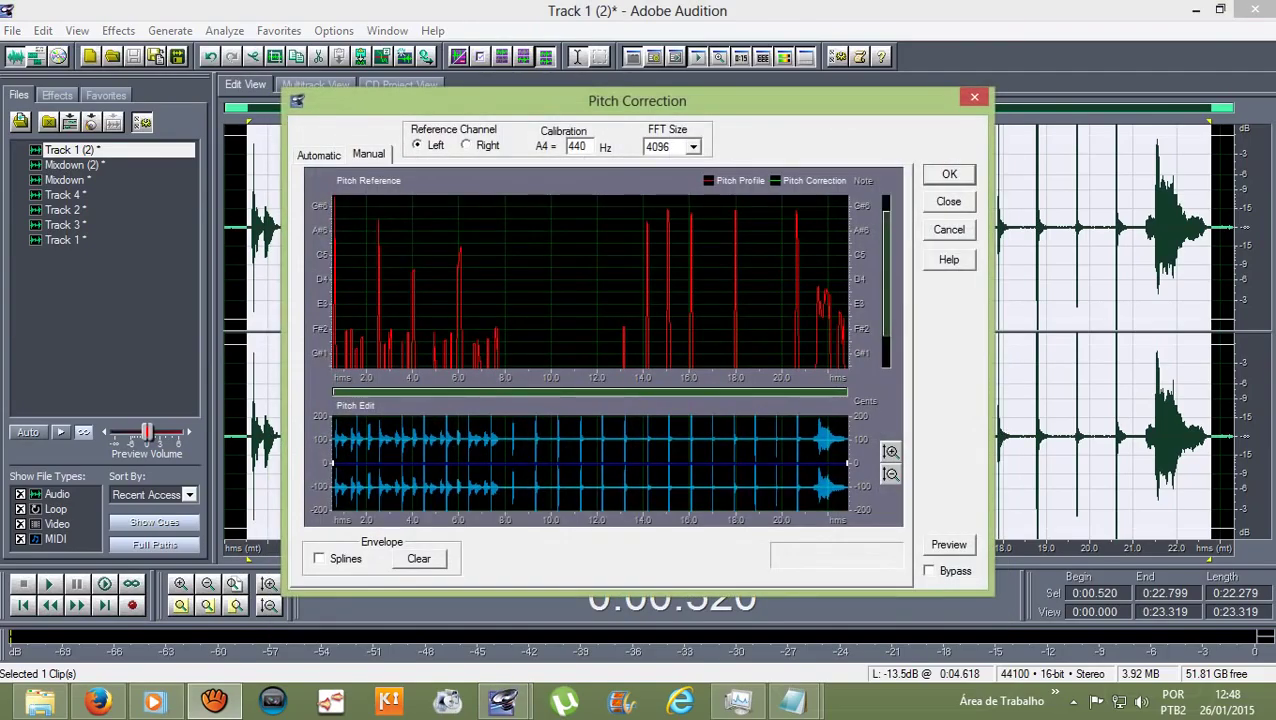
left_click(952, 174)
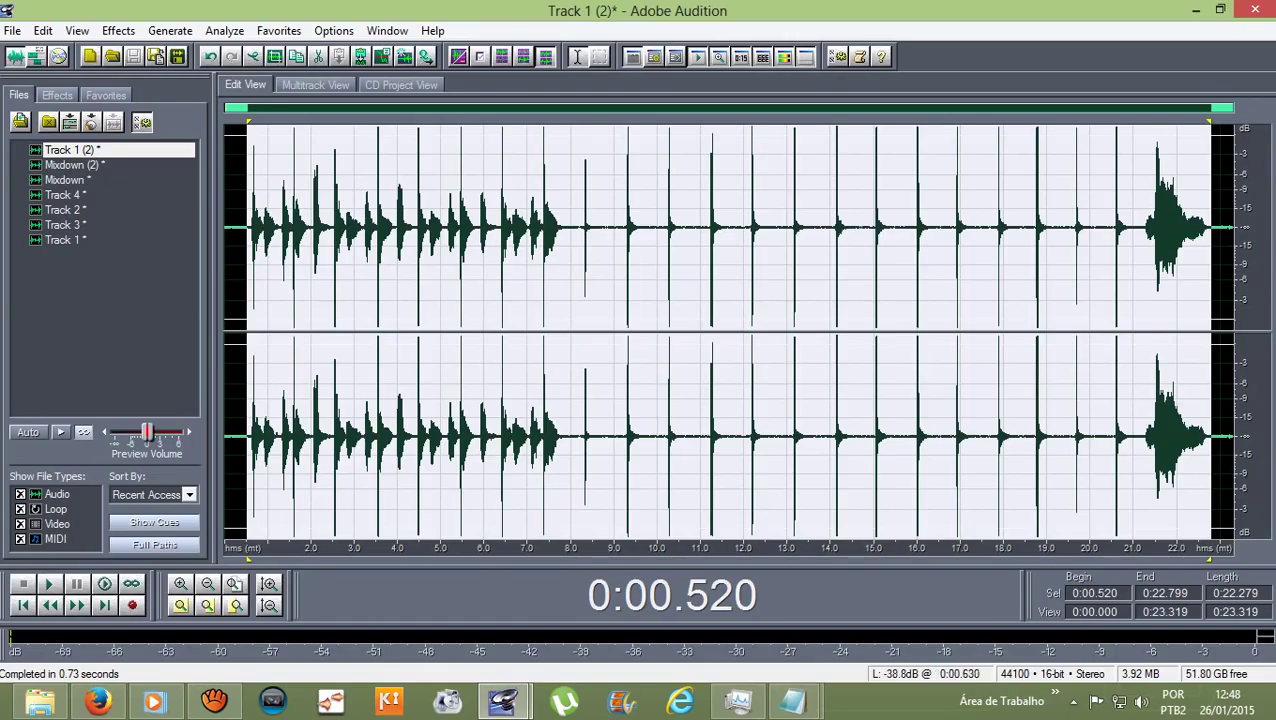
- Play the pitch-corrected selection of Track 1 (2), and place the playback cursor at about 0.6 seconds
key("space")
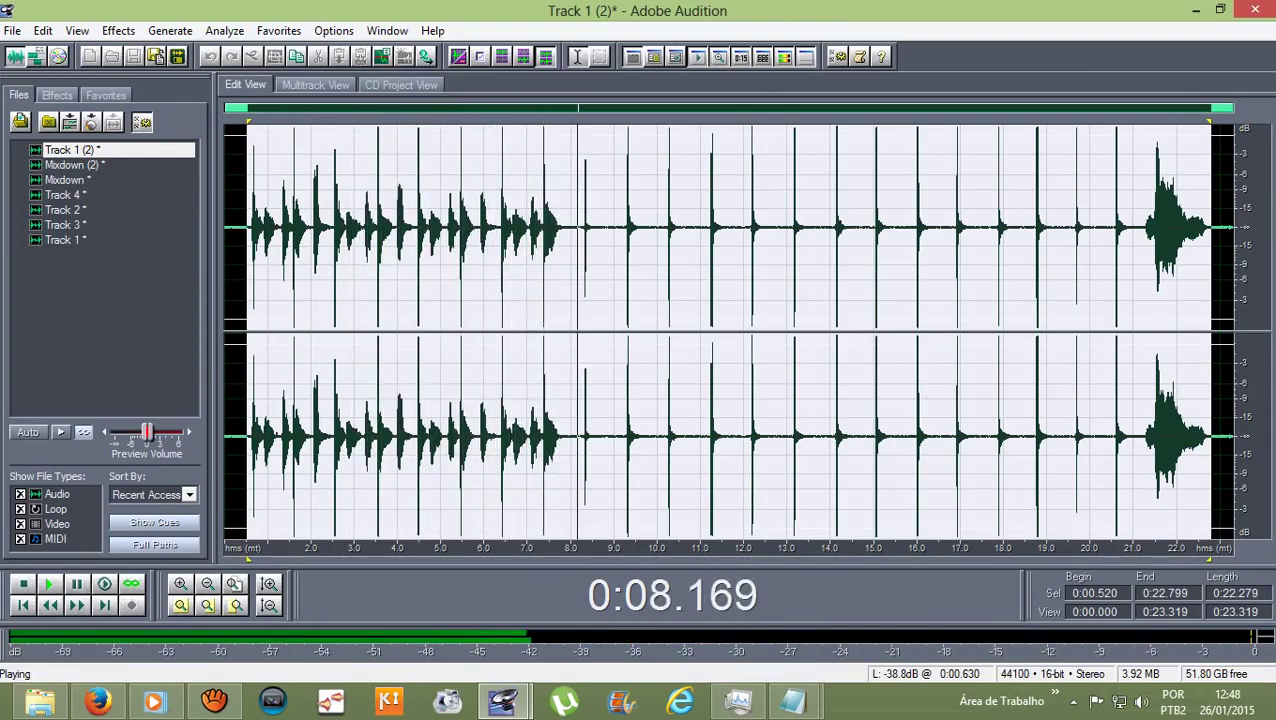
key("space")
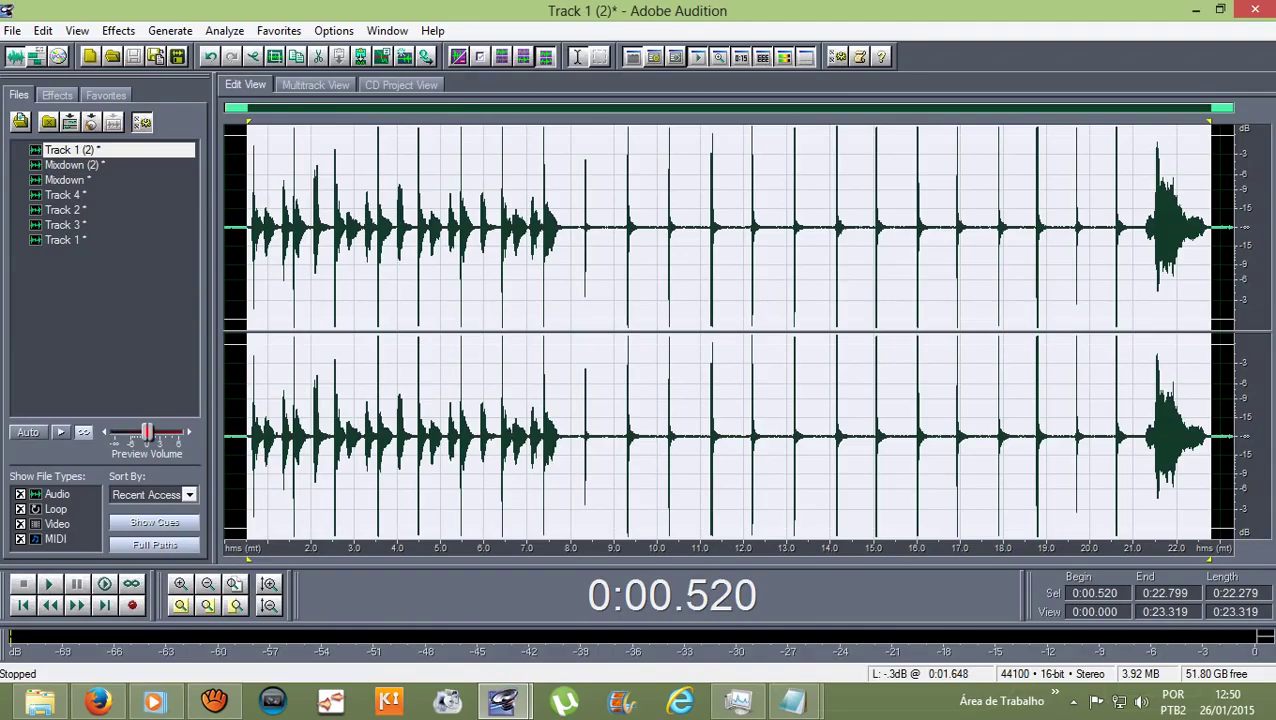
left_click(252, 200)
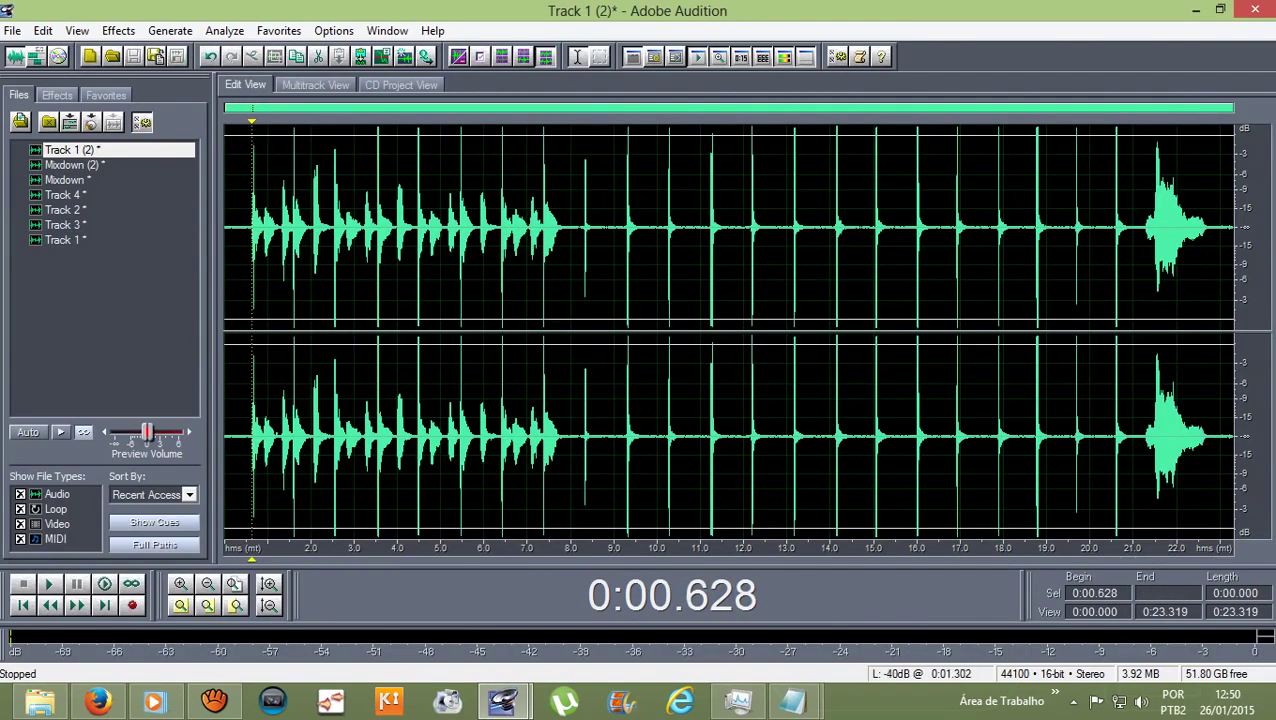
- Open the Mixdown (2) clip from the multitrack session and apply manual Pitch Correction from 1 to 22 seconds
left_click(315, 85)
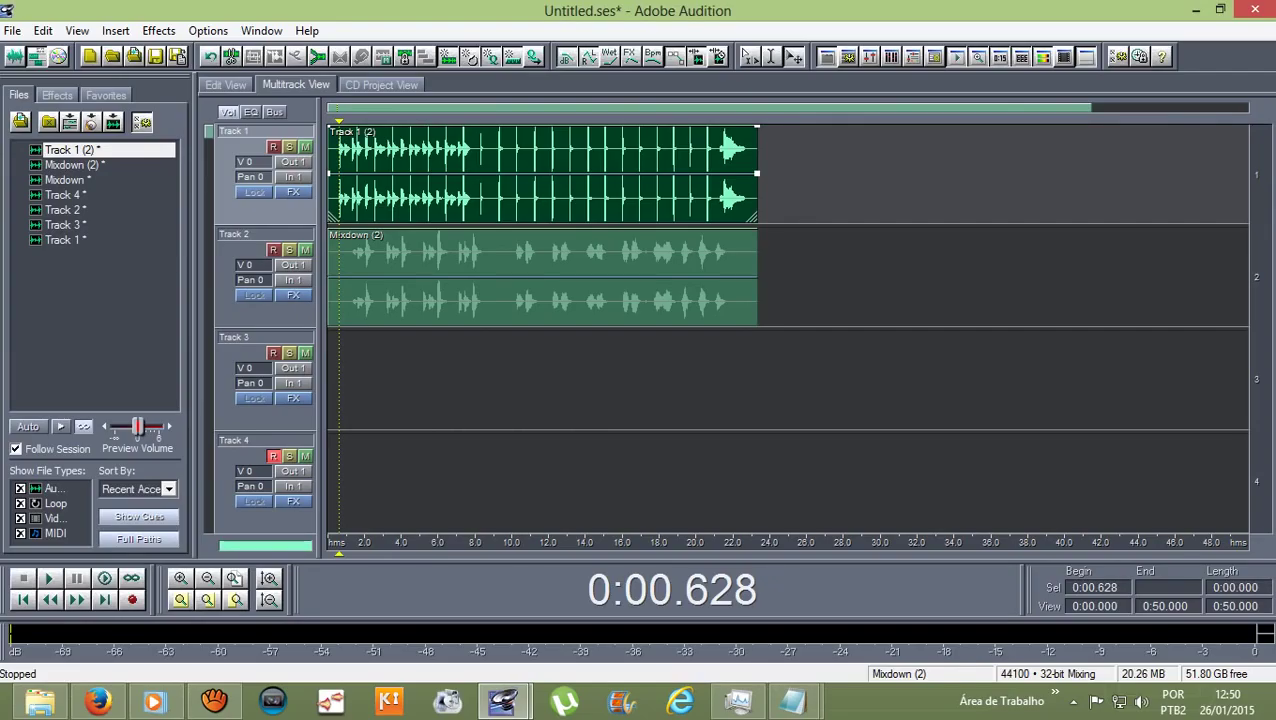
double_click(358, 275)
left_click(267, 245)
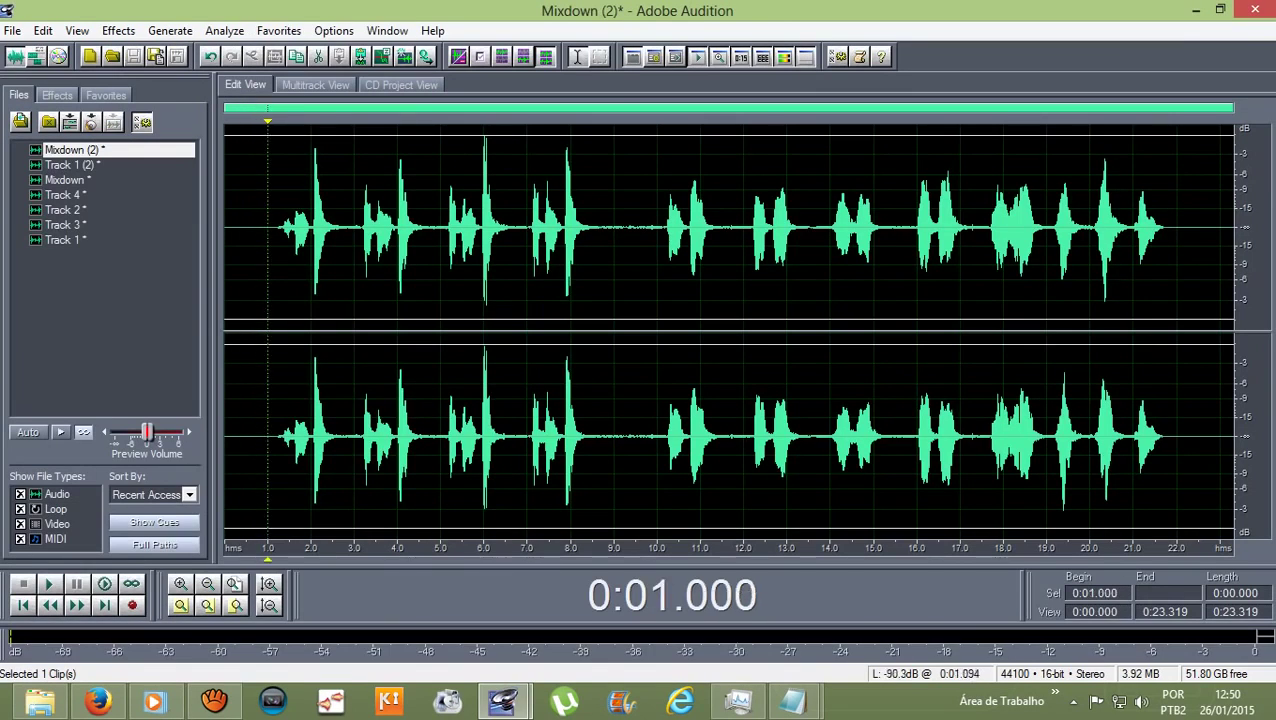
left_click_drag(267, 230, 1176, 230)
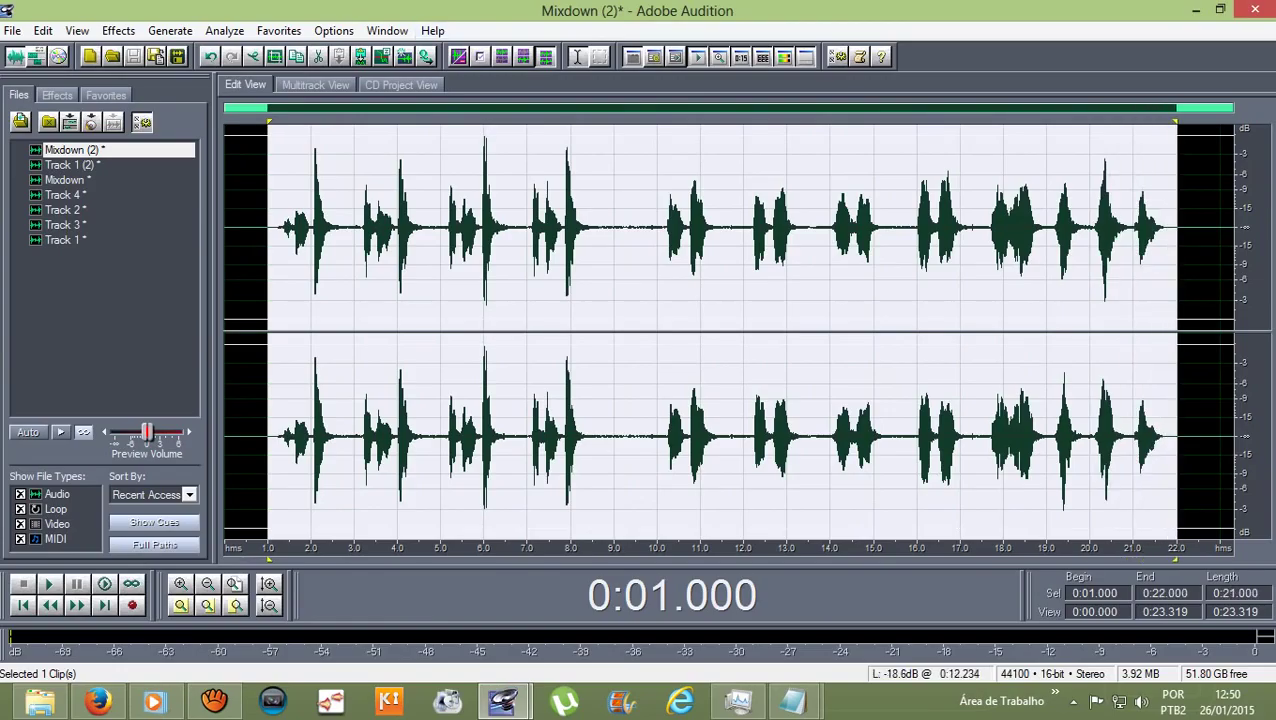
left_click(118, 30)
mouse_move(200, 224)
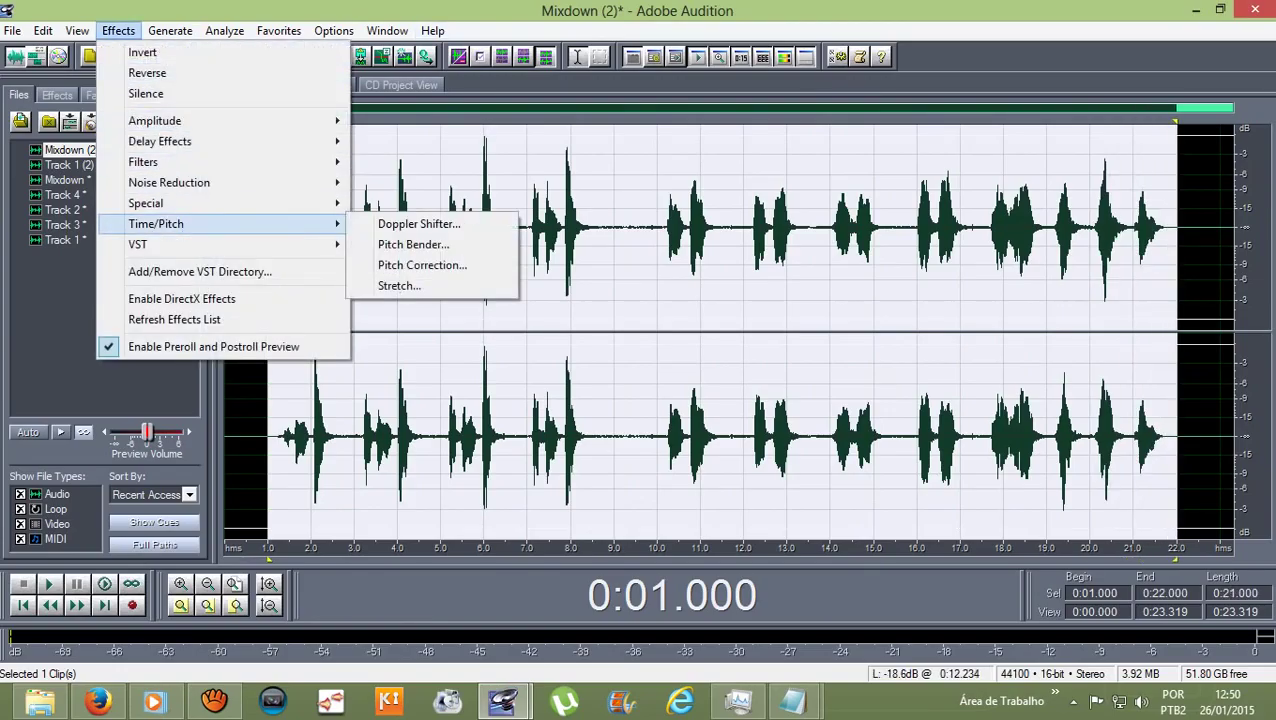
left_click(421, 265)
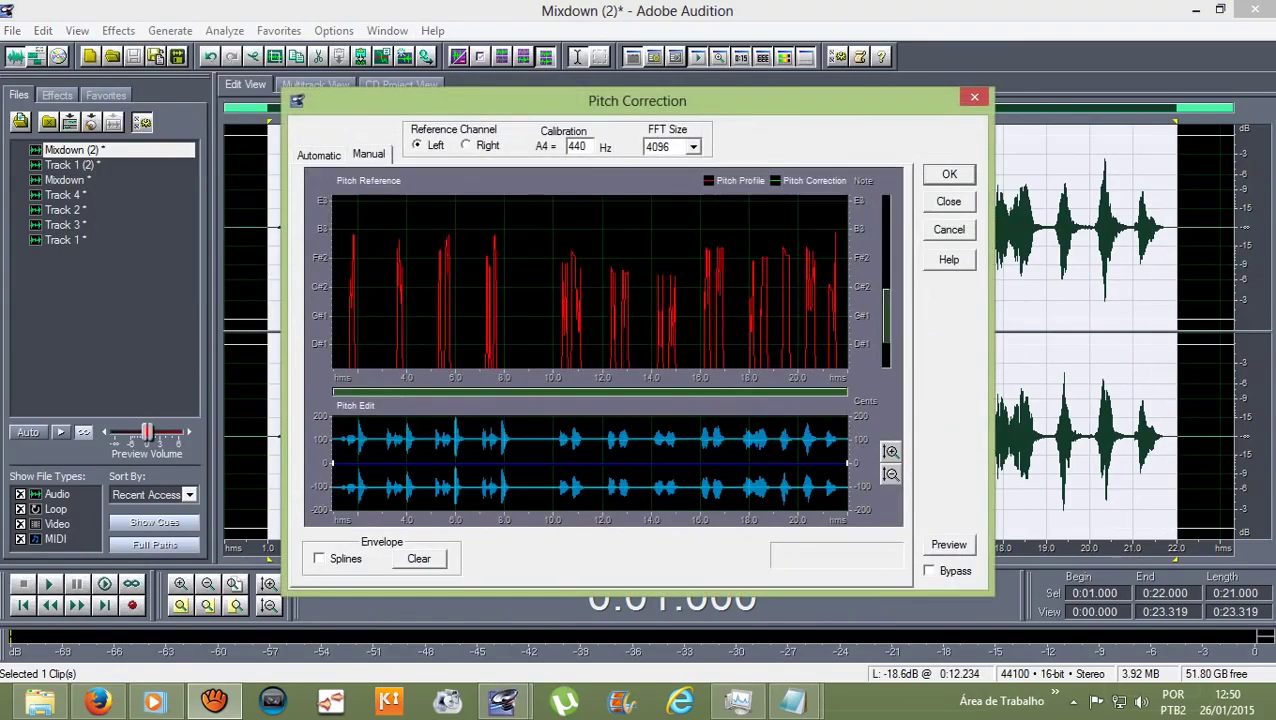
left_click(949, 174)
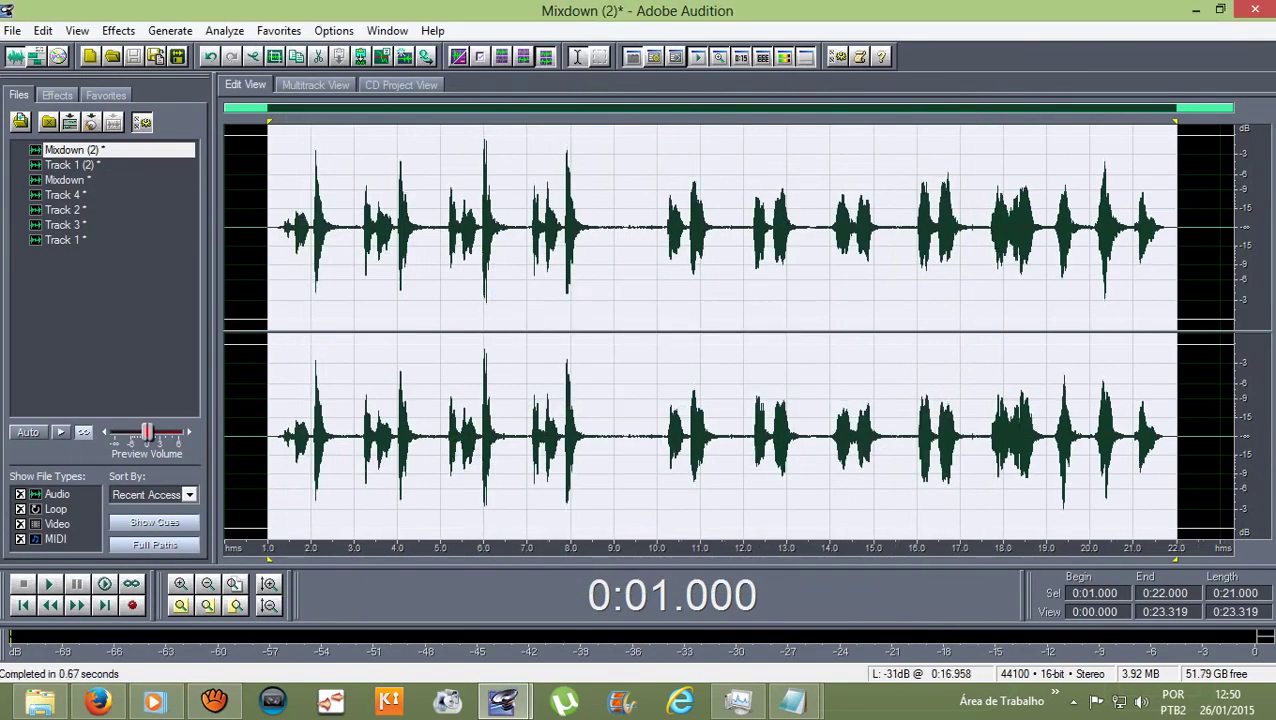
- Play the pitch-corrected selection of Mixdown (2), and place the playback cursor at about 0.7 seconds
key("space")
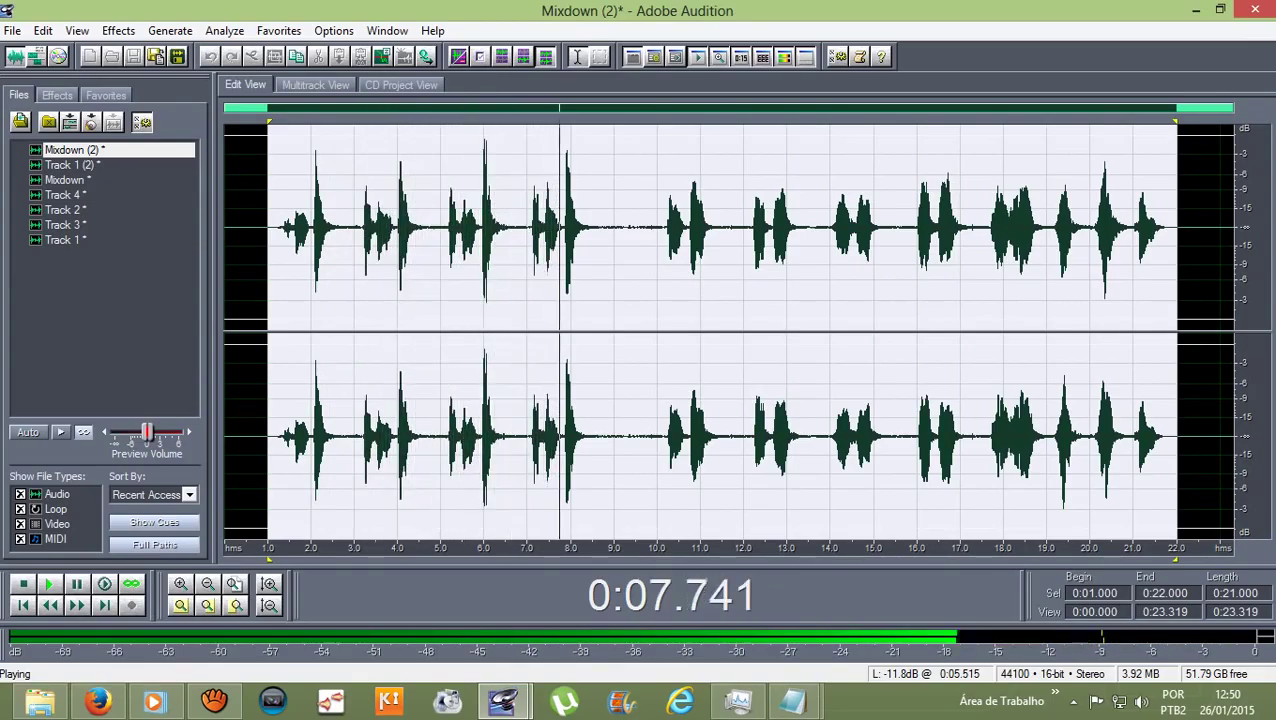
left_click(253, 230)
key("space")
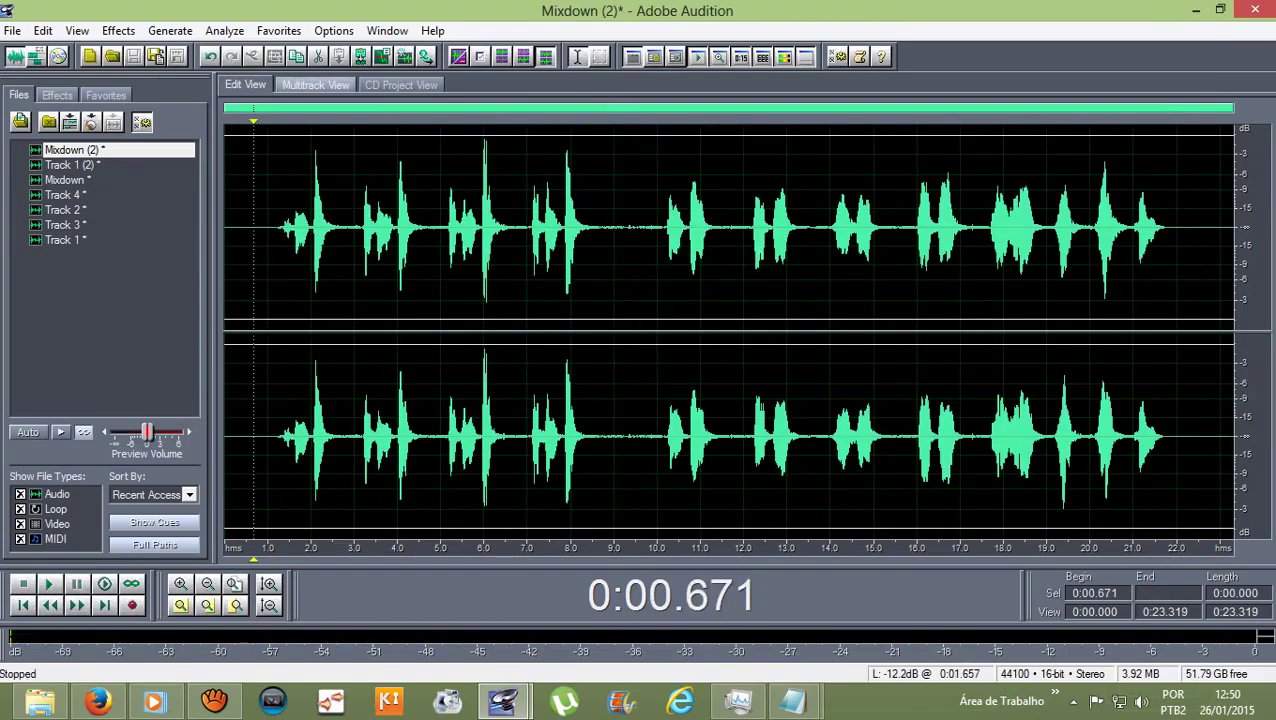
- Start exporting the multitrack session as audio, naming the file "Atirei o pau no gato playback" after the existing acapella file
left_click(315, 85)
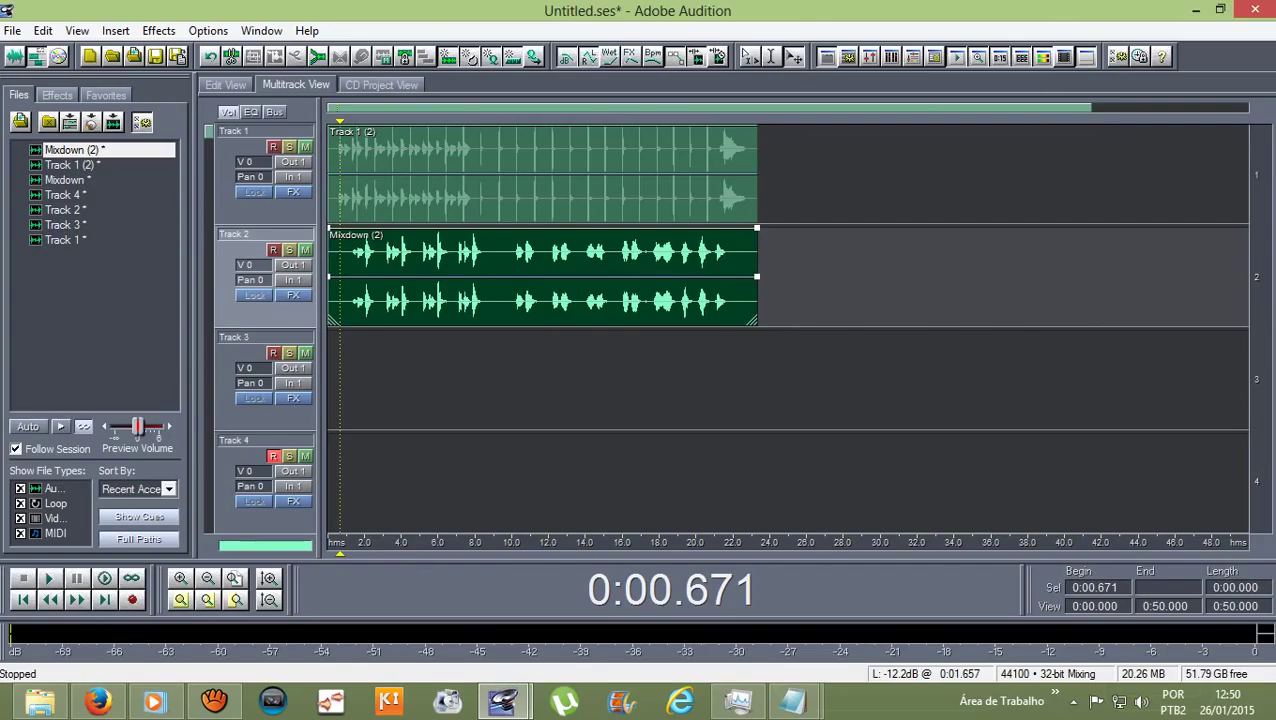
left_click(12, 30)
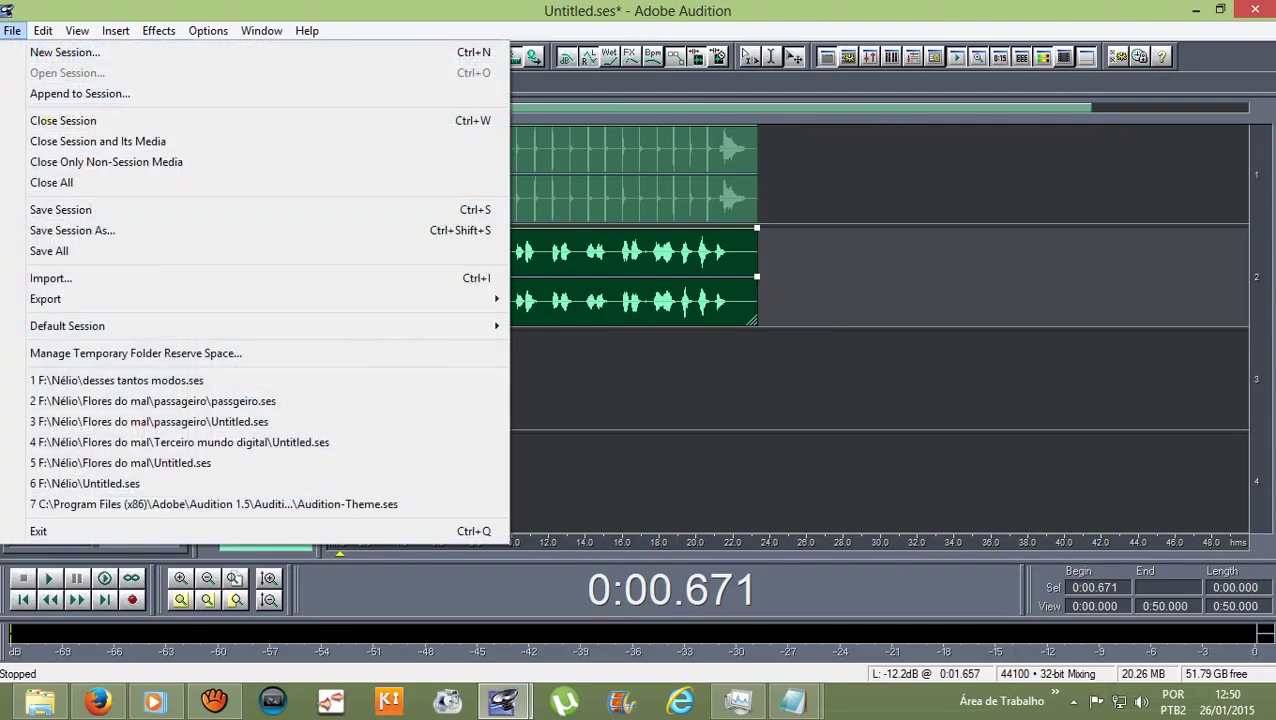
mouse_move(200, 298)
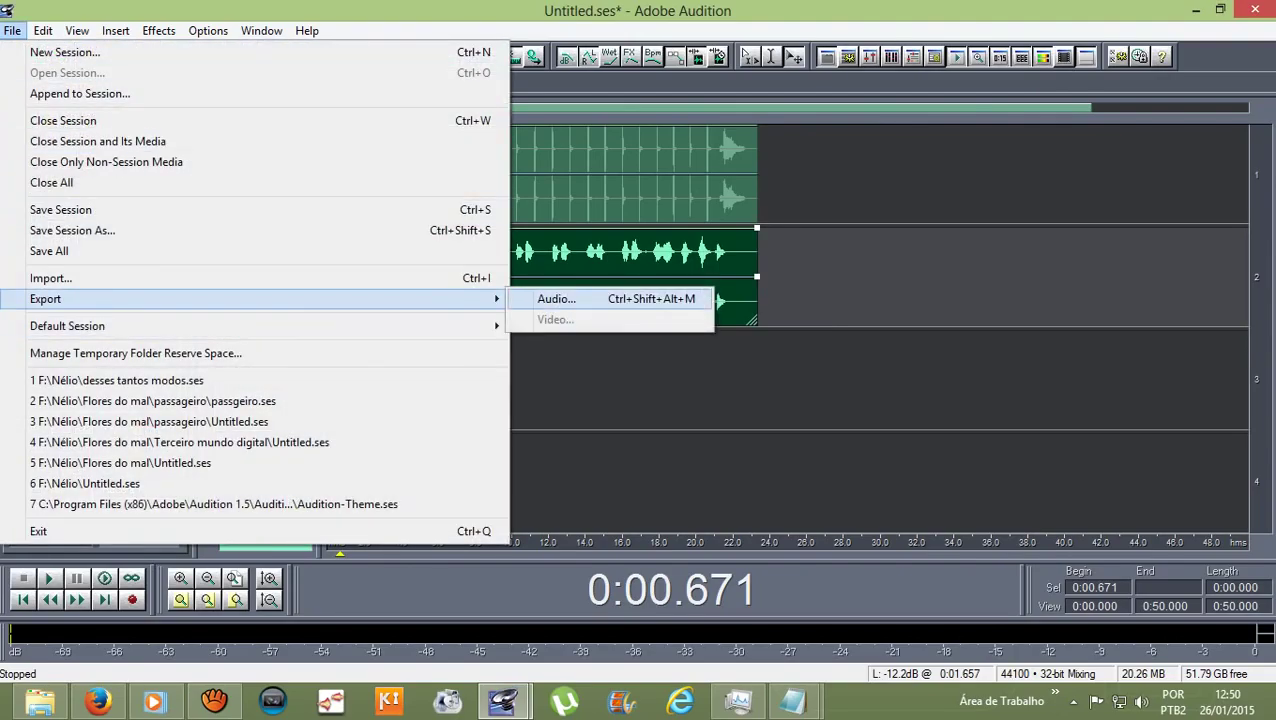
left_click(557, 299)
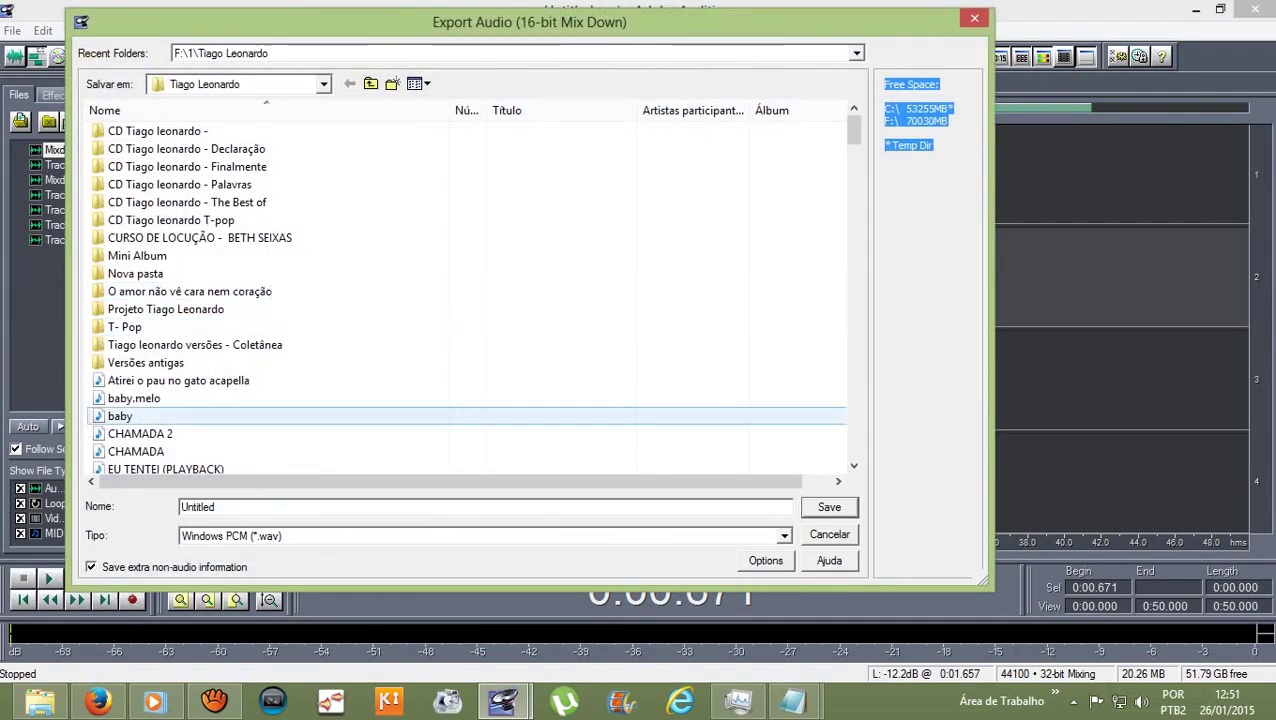
mouse_move(854, 131)
left_mouse_down()
mouse_move(854, 446)
mouse_move(853, 143)
left_mouse_up()
left_click(178, 220)
left_click(314, 507)
key("BackSpace")
key("BackSpace")
key("BackSpace")
key("BackSpace")
key("BackSpace")
key("BackSpace")
key("BackSpace")
key("BackSpace")
type("playba")
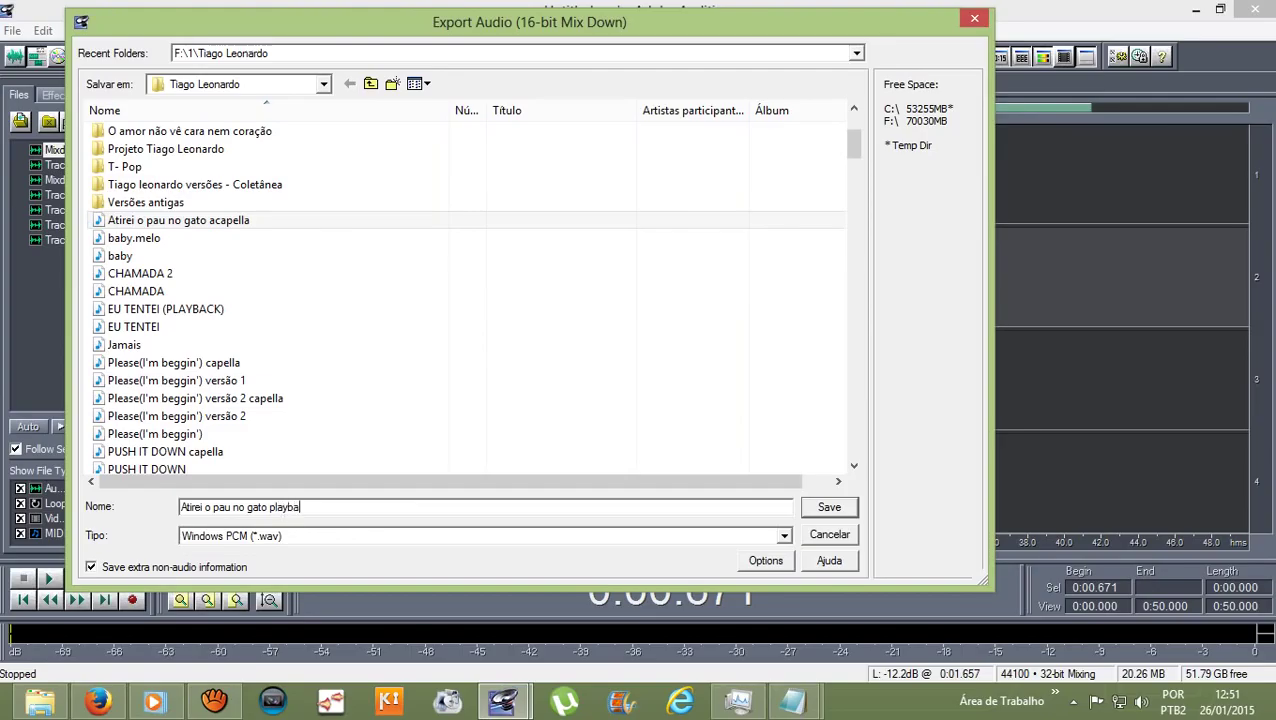
type("ck")
- Set the export format to mp3PRO (FhG) (*.mp3) and save the mixed-down audio file
left_click(784, 536)
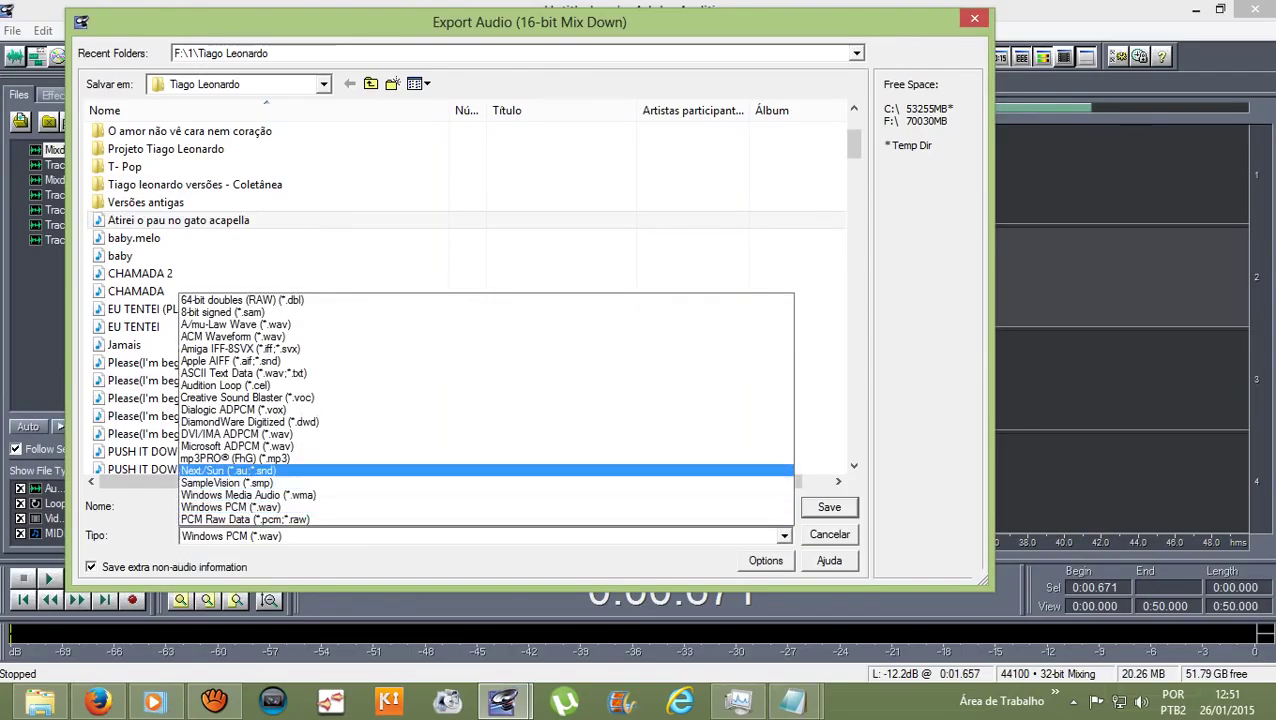
key("Return")
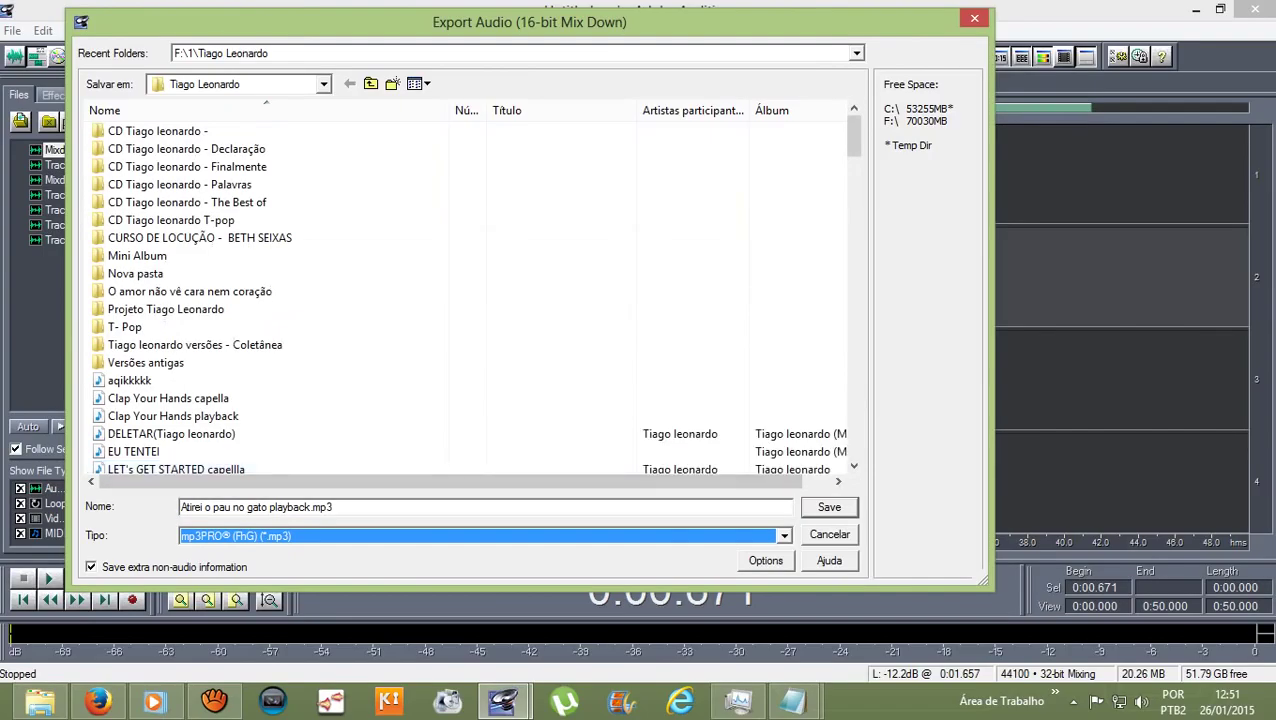
key("Return")
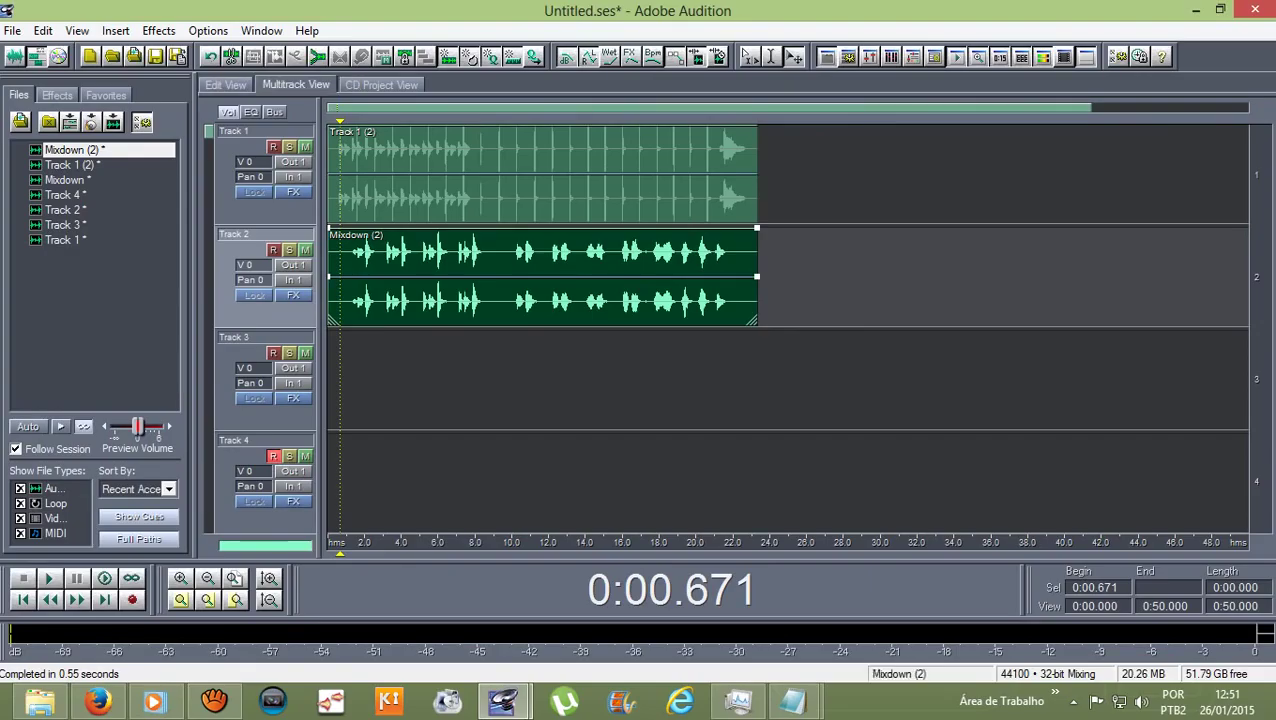
left_click(560, 378)
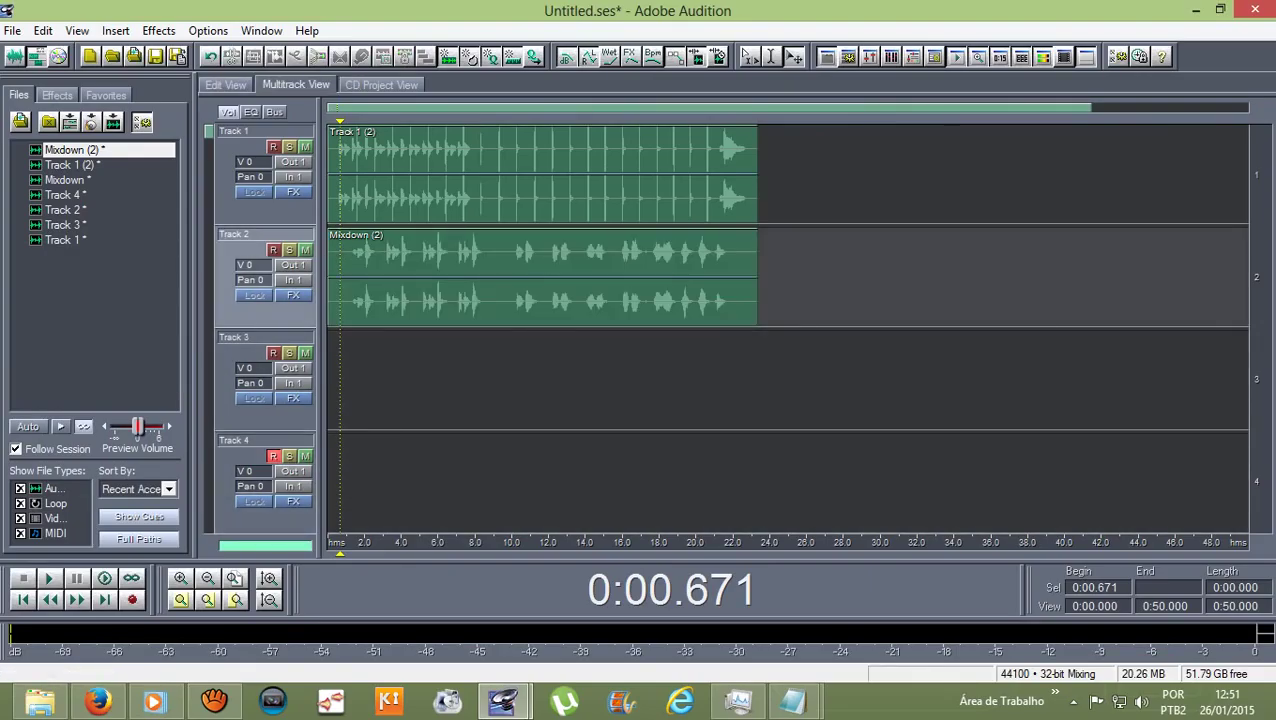
left_click(560, 277)
left_click(560, 180)
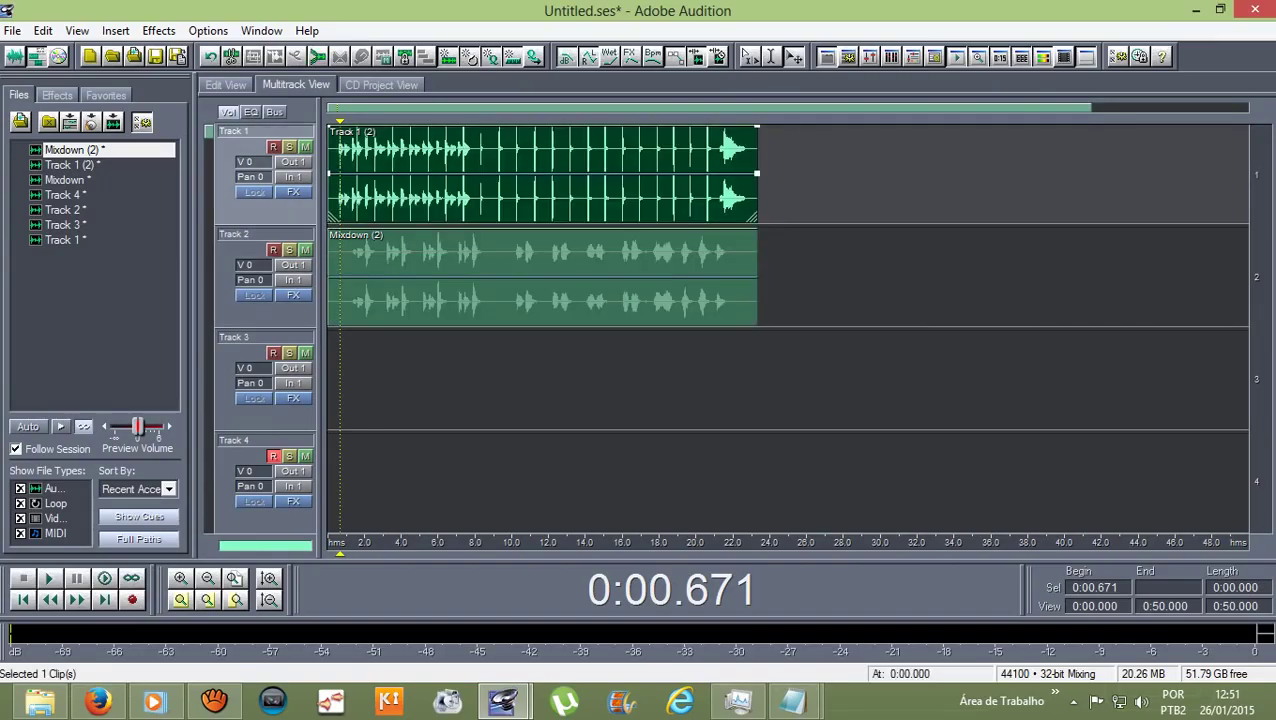
left_click(560, 277)
left_click(560, 180)
left_click(560, 277)
left_click(560, 180)
left_click(560, 277)
left_click(560, 378)
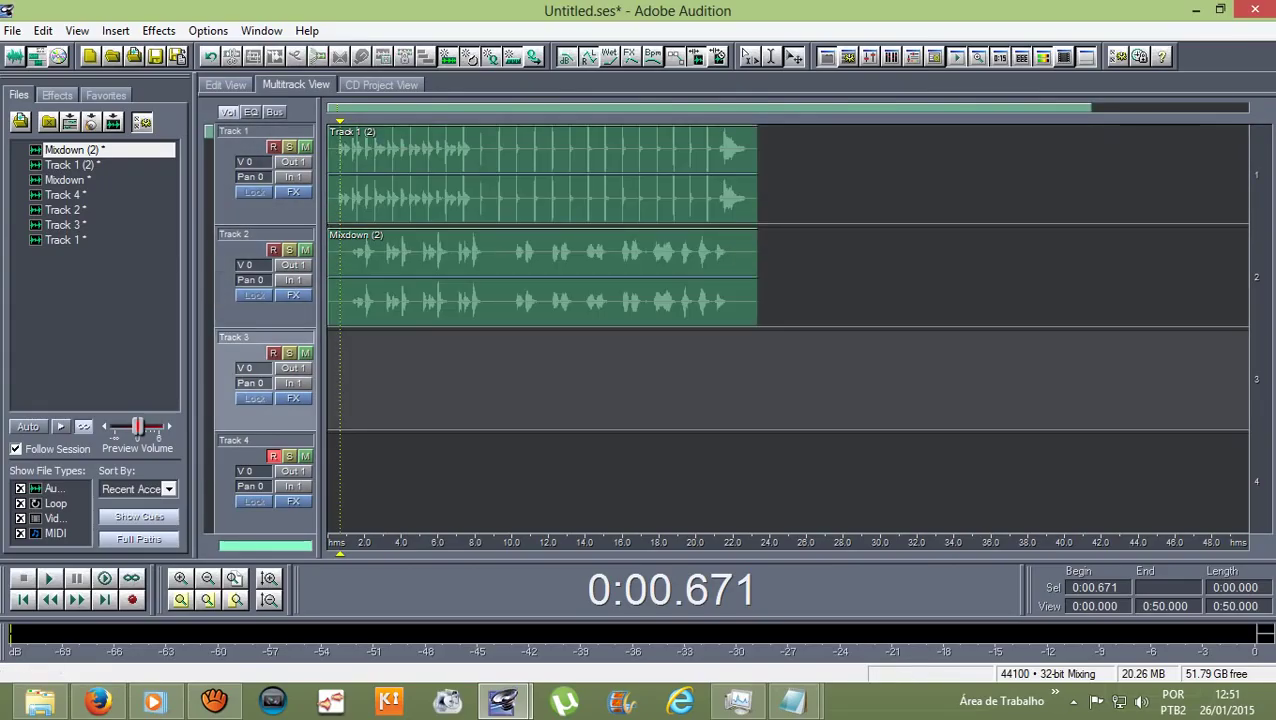
- Mute track 1 and undo the recent clip edits until the separate Track 2, Track 3 and Track 4 clips are restored
left_click(305, 147)
left_click(210, 57)
left_click(210, 57)
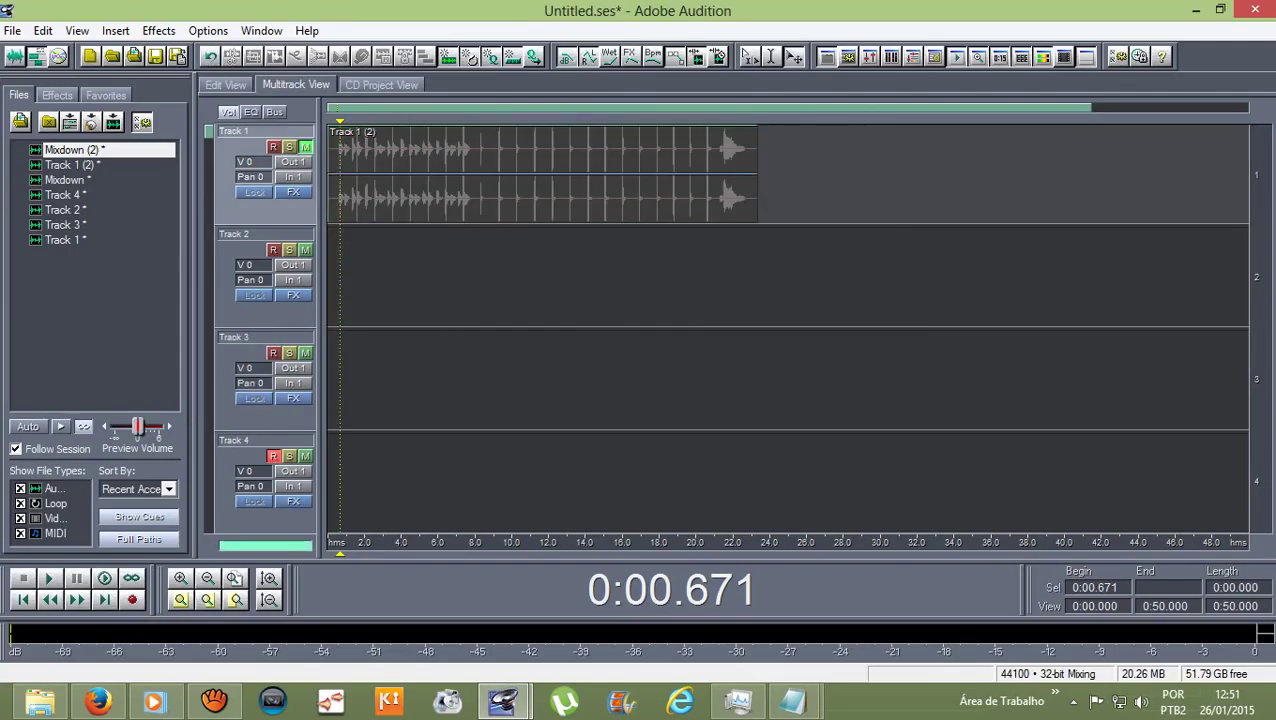
key("ctrl+z")
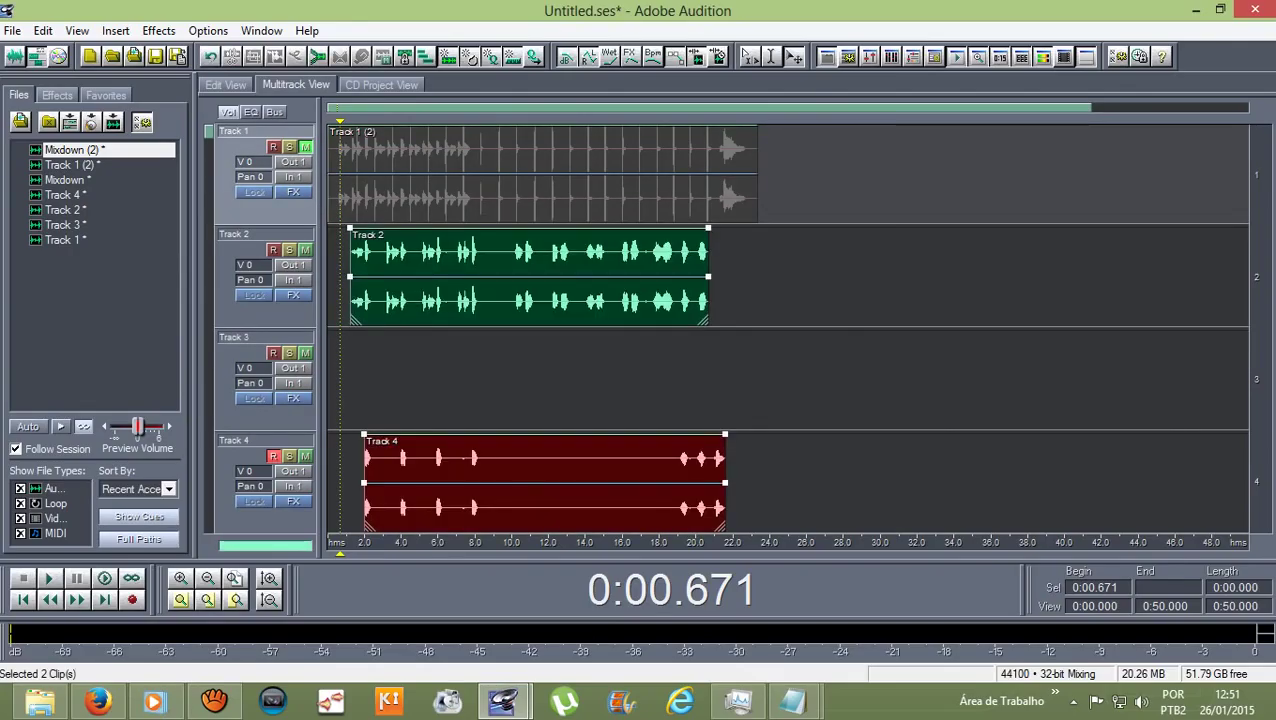
key("ctrl+z")
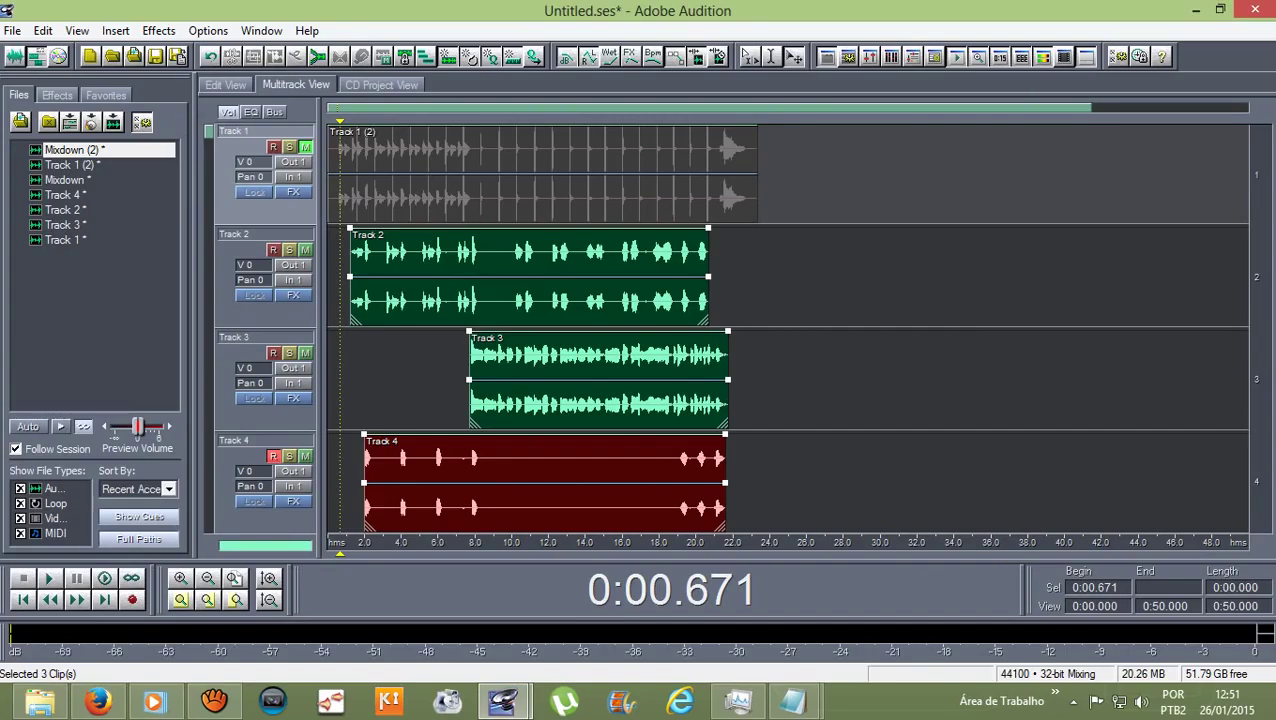
- Delete the Track 2 and Track 4 clips, and place Mixdown (2) at the start of track 2
left_click(820, 276)
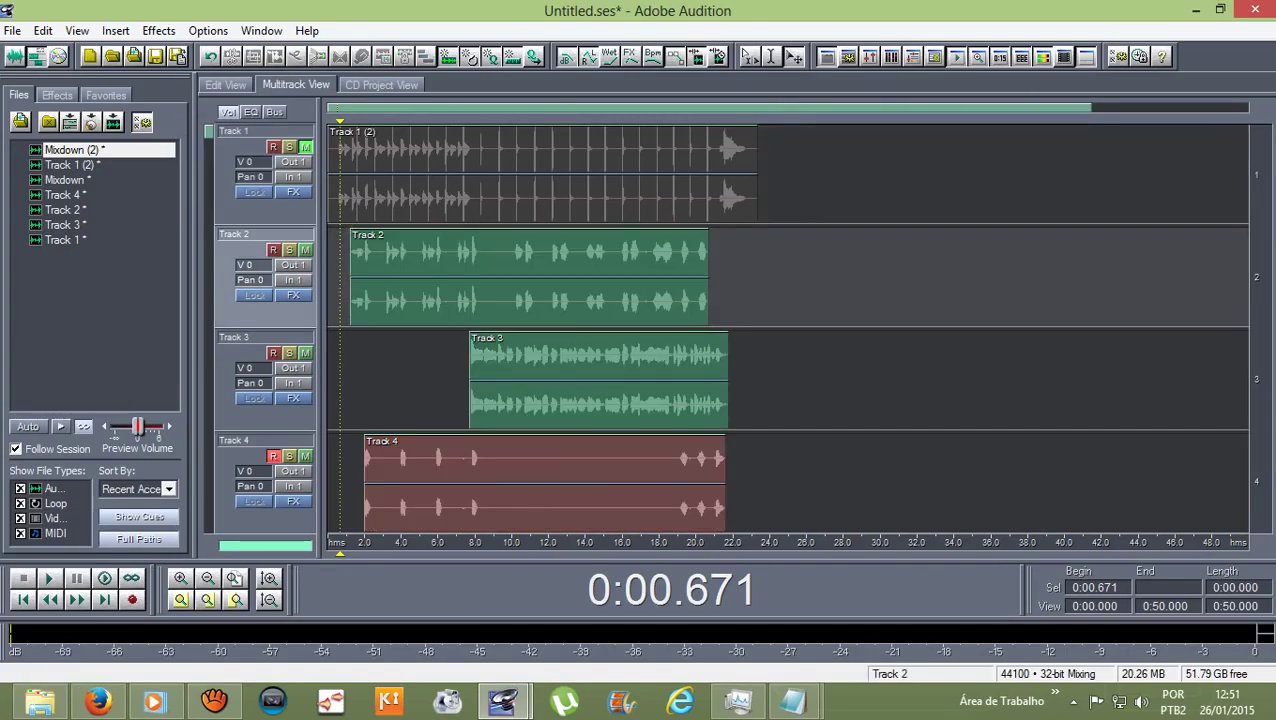
left_click(528, 276)
key("Delete")
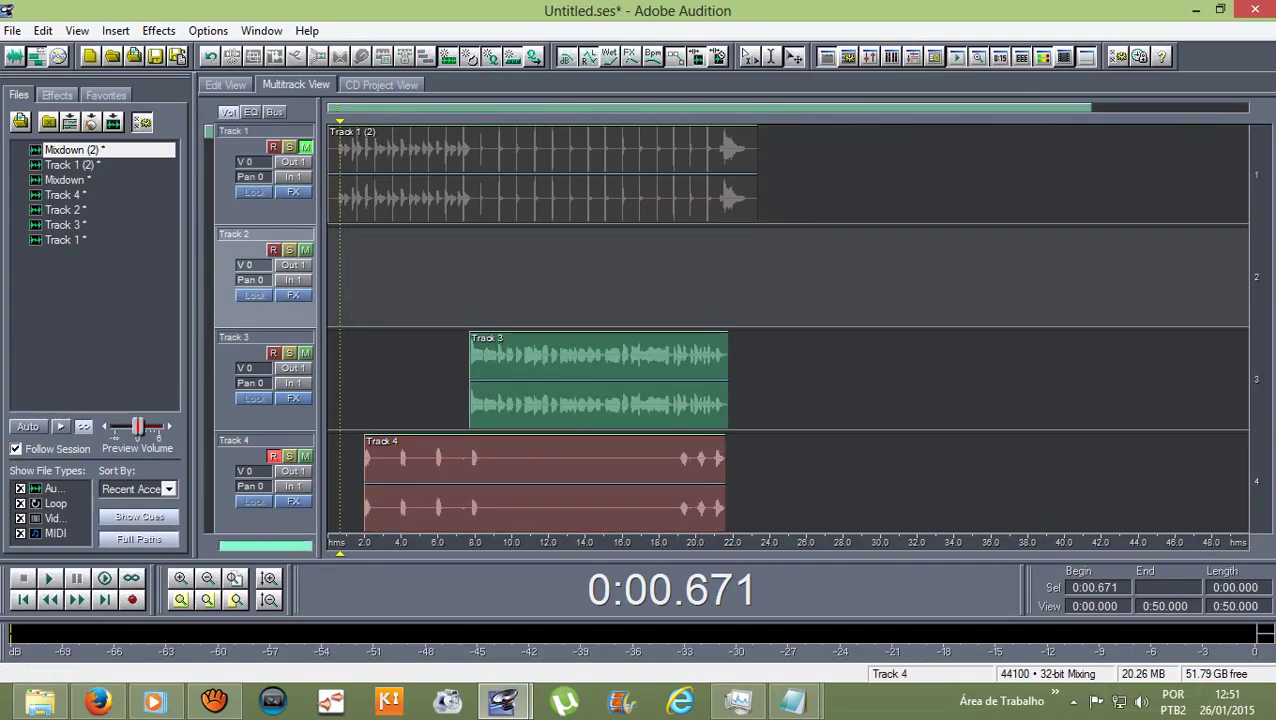
left_click(544, 482)
key("Delete")
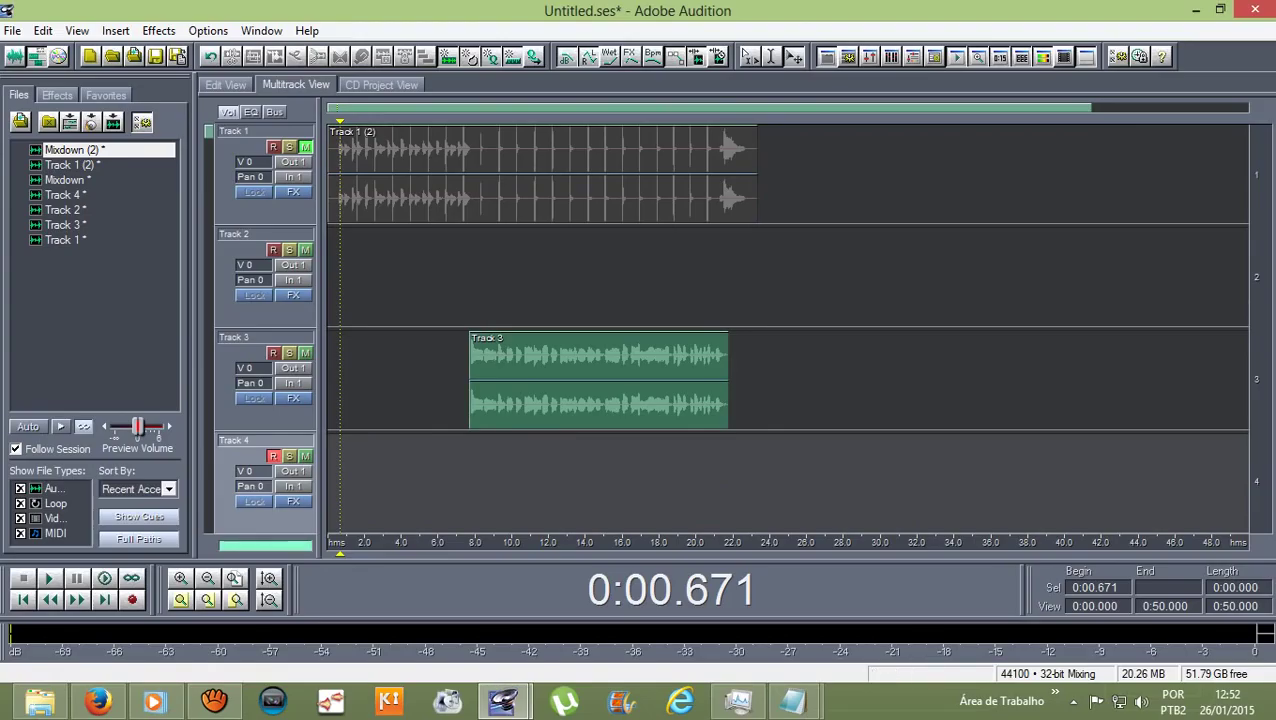
left_click_drag(74, 150, 378, 280)
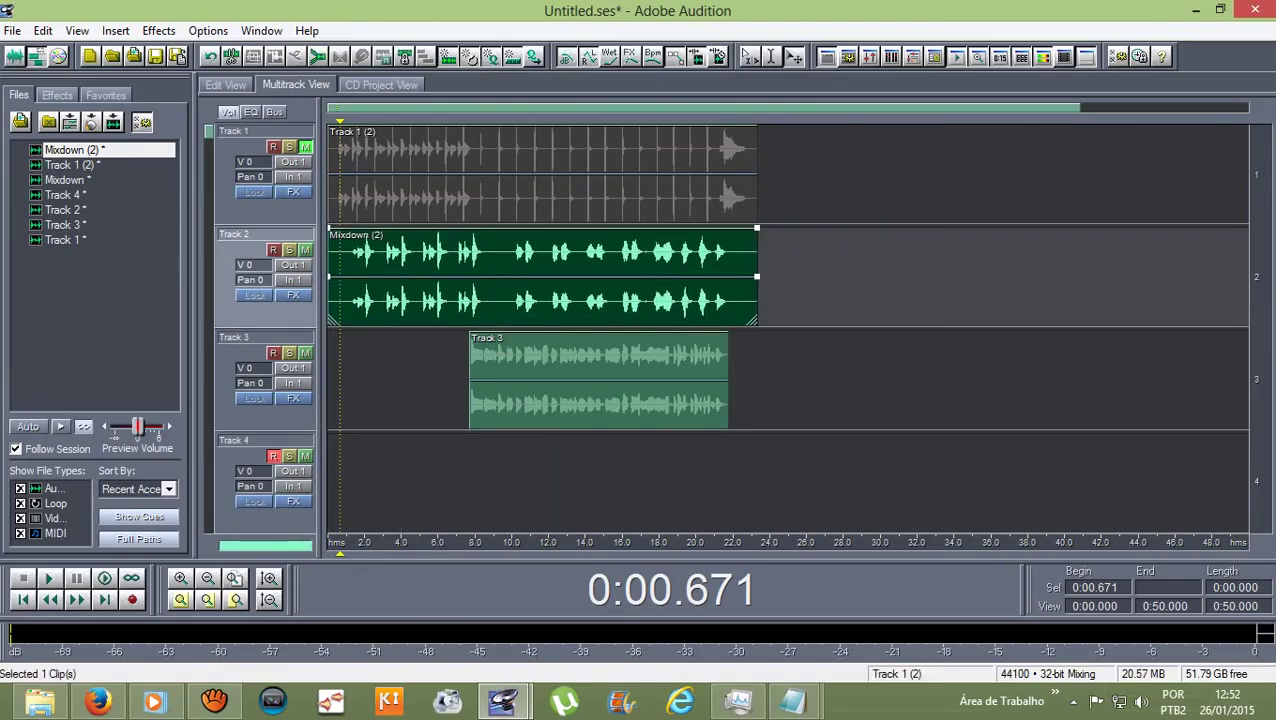
- Unmute track 1 and move the playback cursor to about 7.1 seconds
left_click_drag(340, 122, 410, 122)
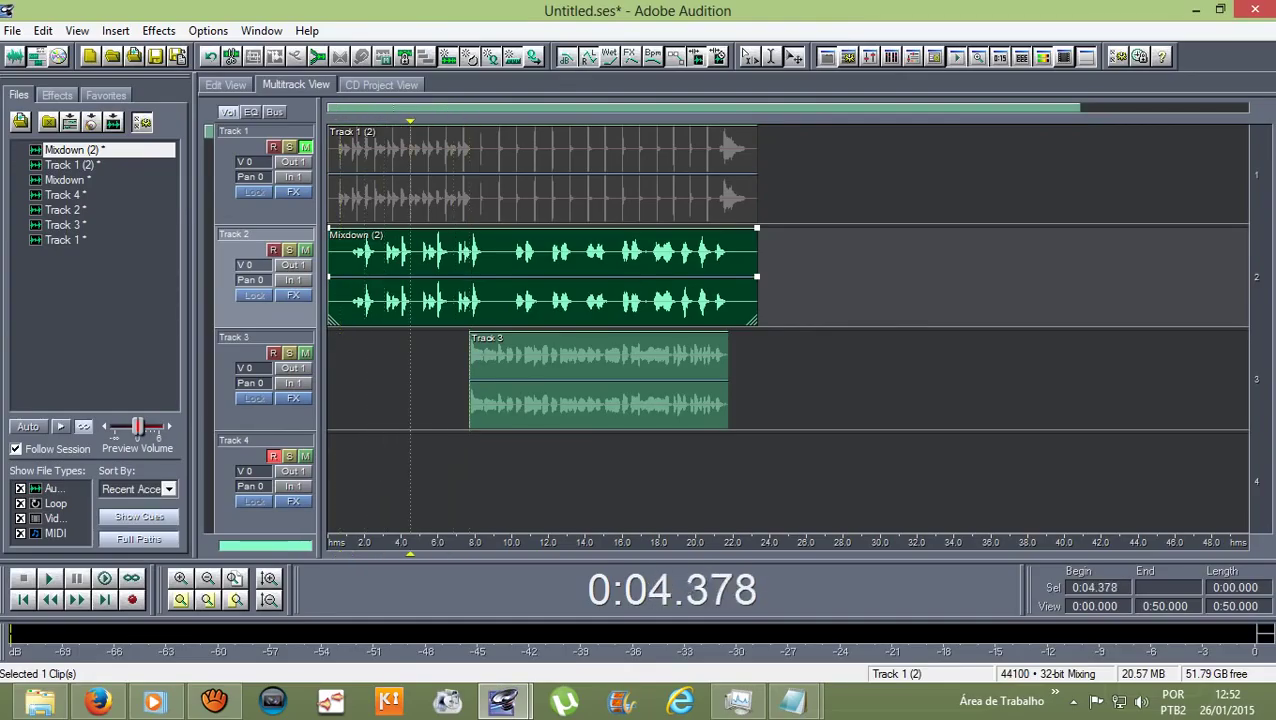
left_click_drag(409, 553, 437, 553)
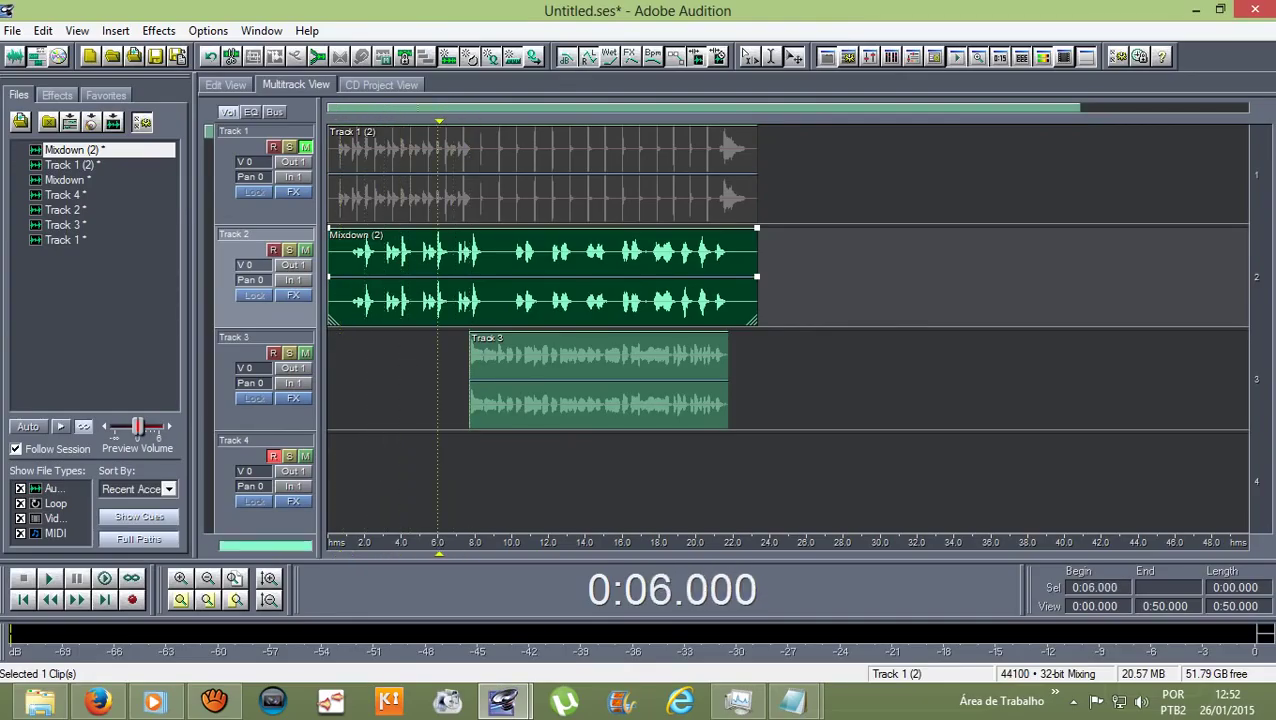
left_click_drag(438, 122, 458, 122)
left_click(305, 147)
left_click(385, 175)
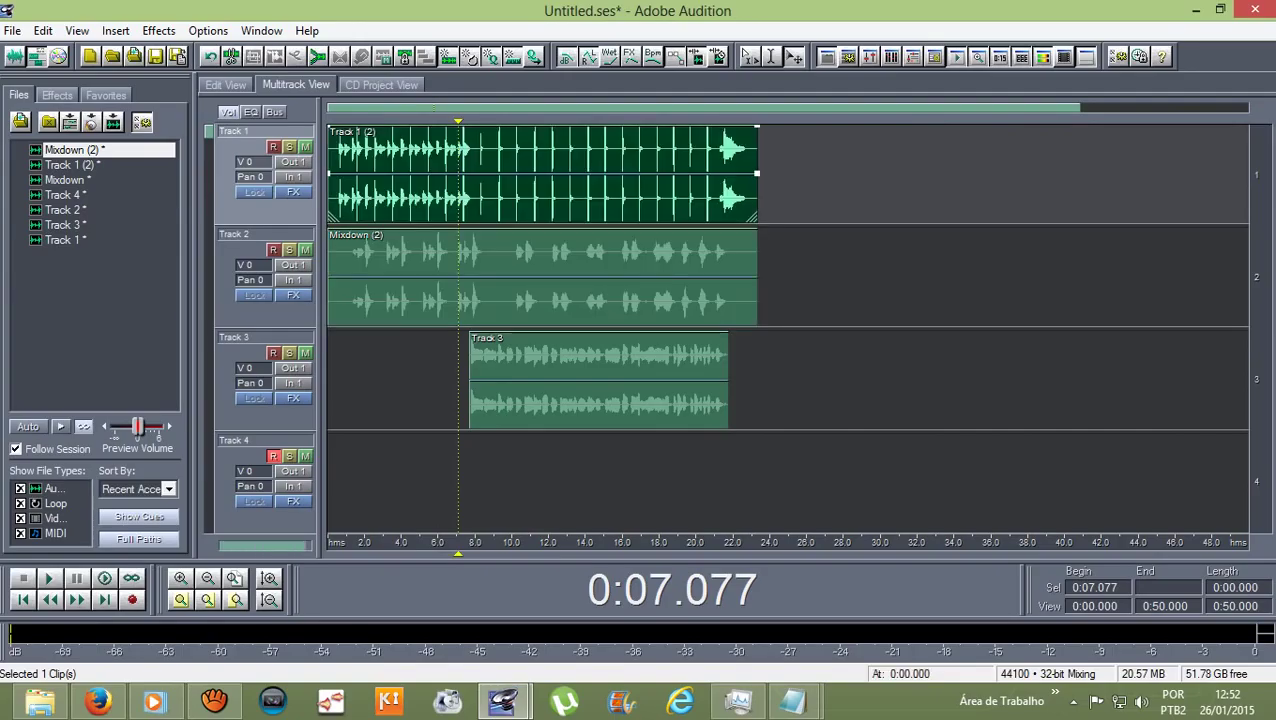
left_click(420, 277)
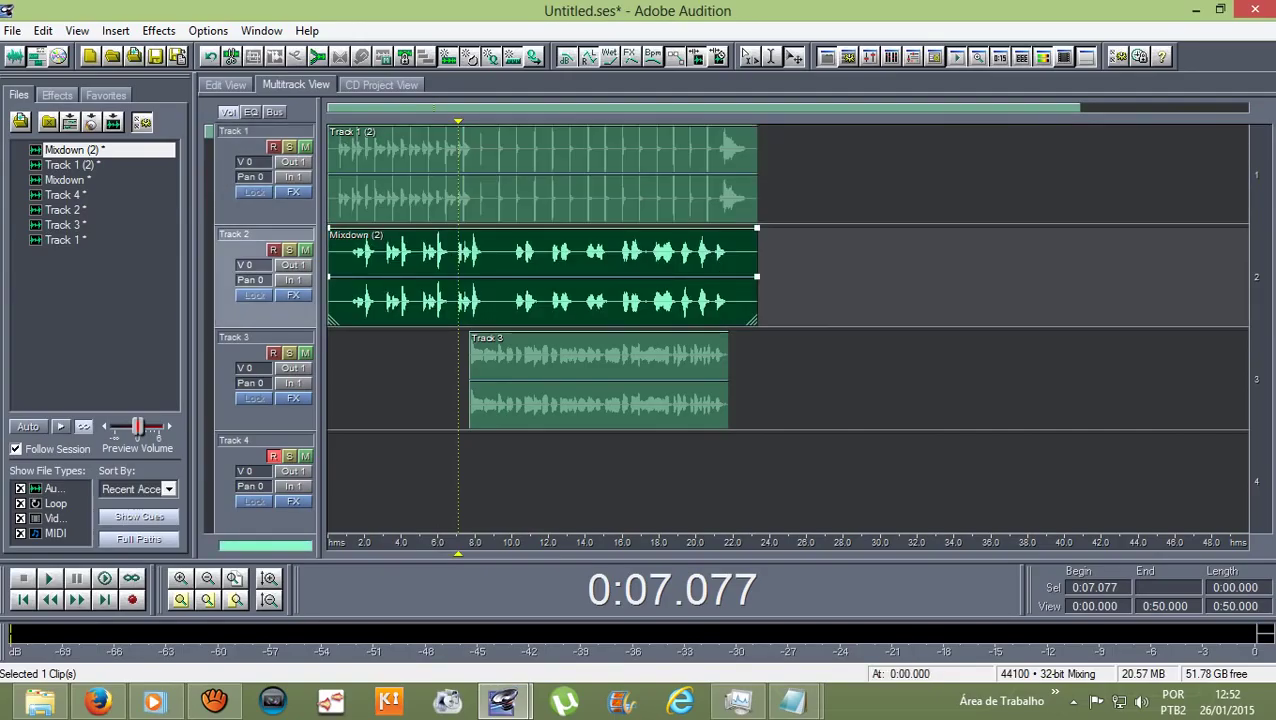
- Open the Track 3 clip for waveform editing and apply Studio Reverb with the Vocal Reverb (small) preset
left_click(472, 338)
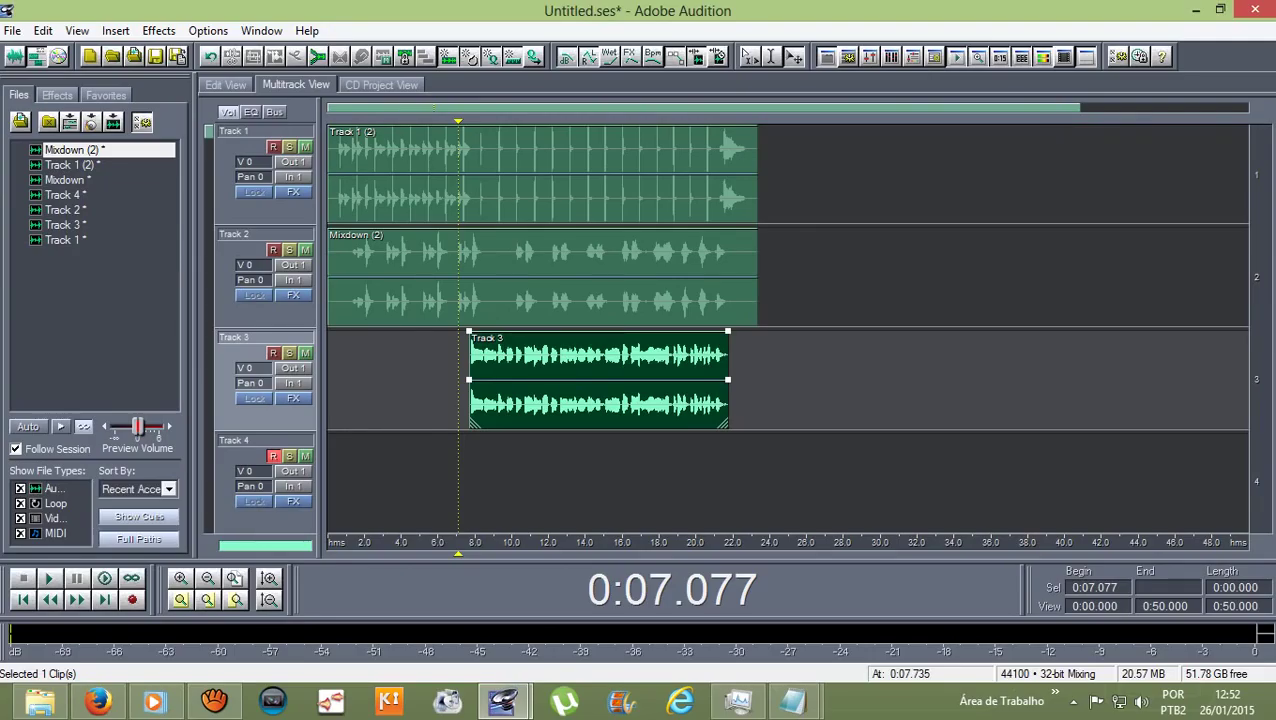
double_click(537, 411)
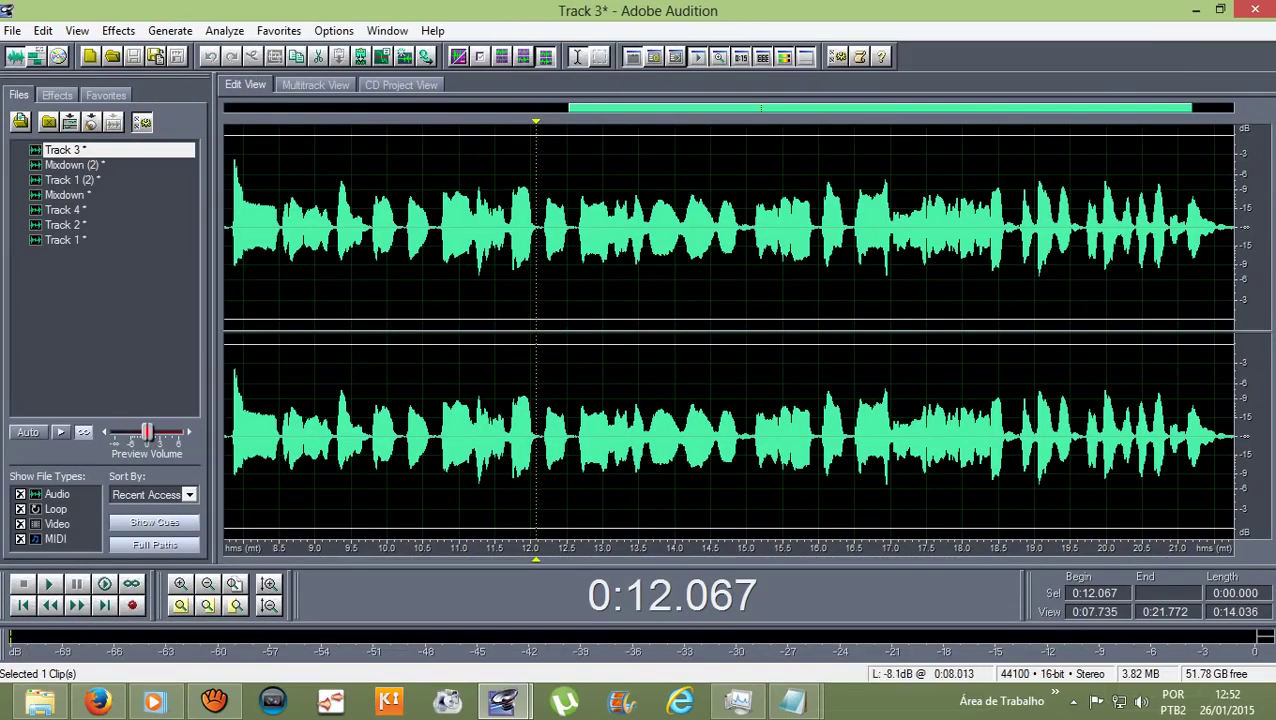
left_click(118, 30)
mouse_move(160, 141)
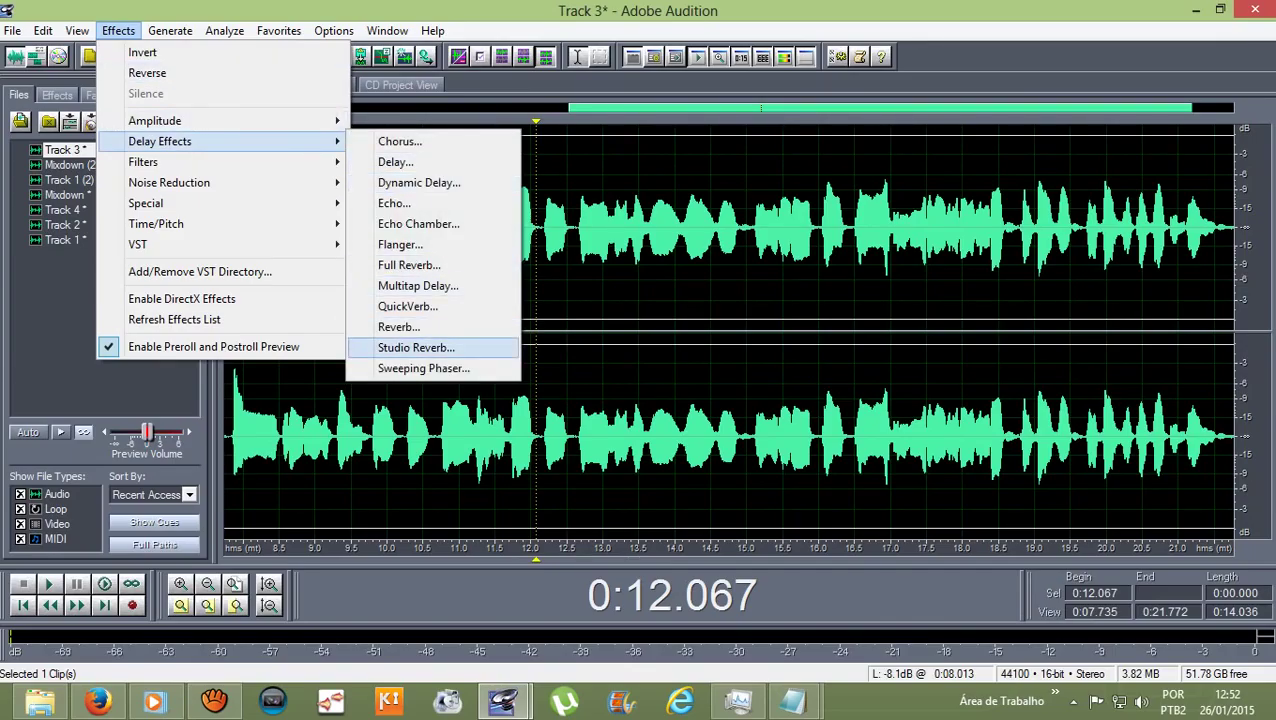
left_click(416, 347)
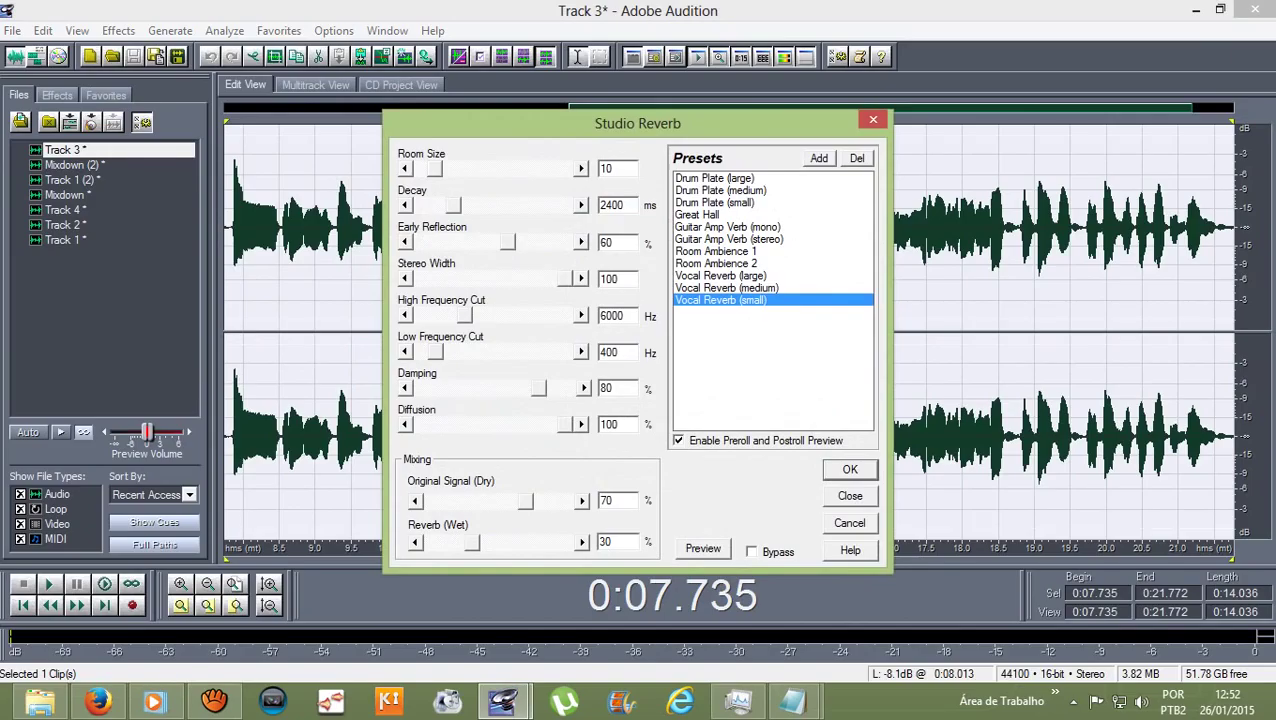
key("Return")
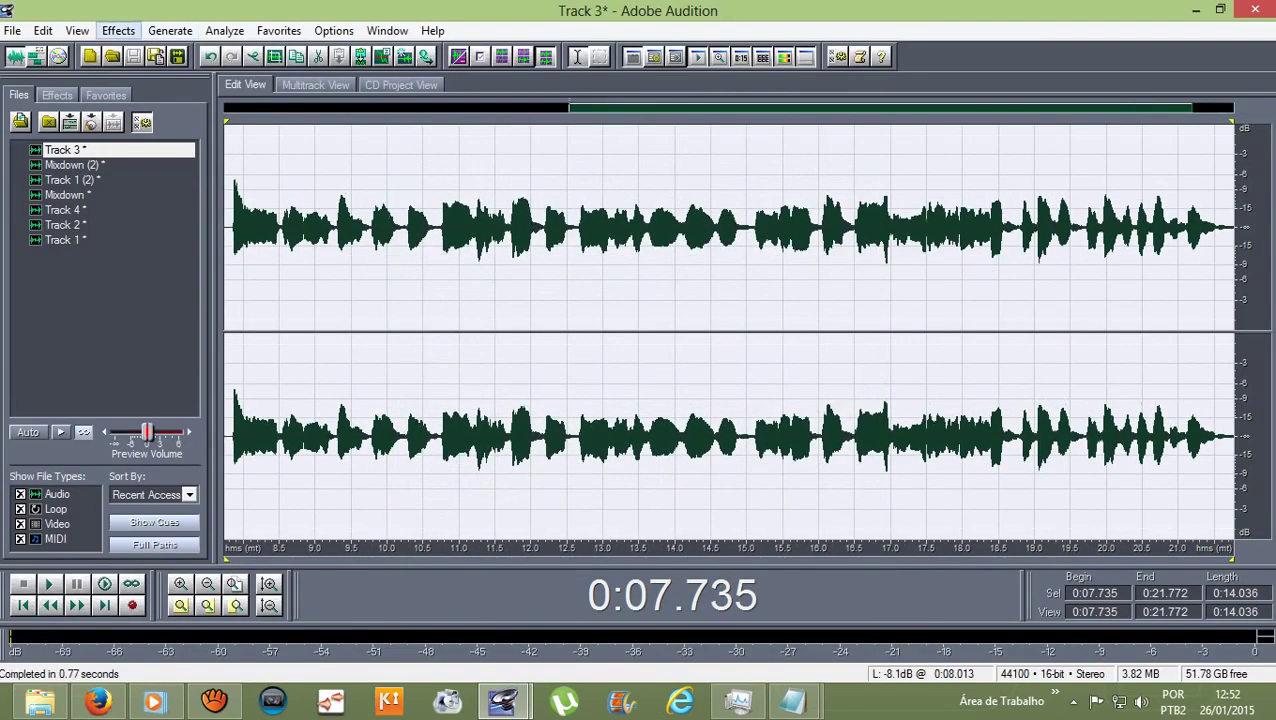
- Boost the Track 3 waveform with constant amplification, keeping left and right locked, and play back part of the result
left_click(118, 30)
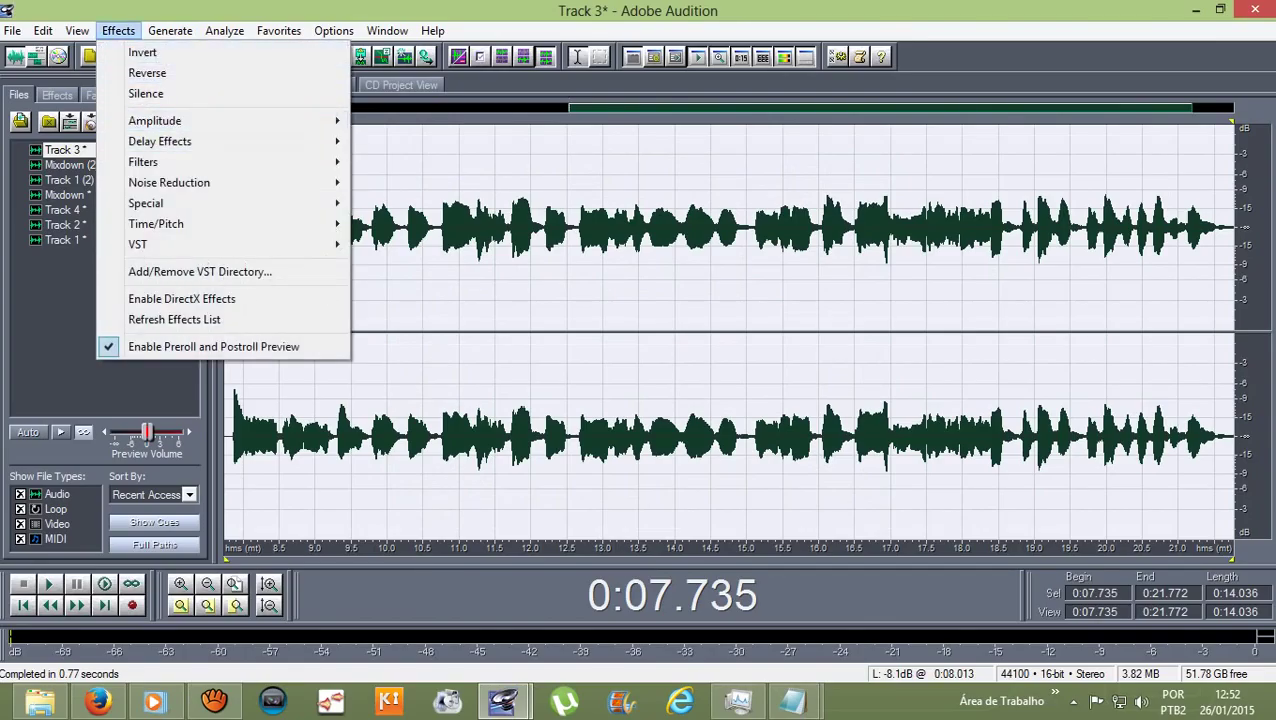
mouse_move(160, 120)
key("Return")
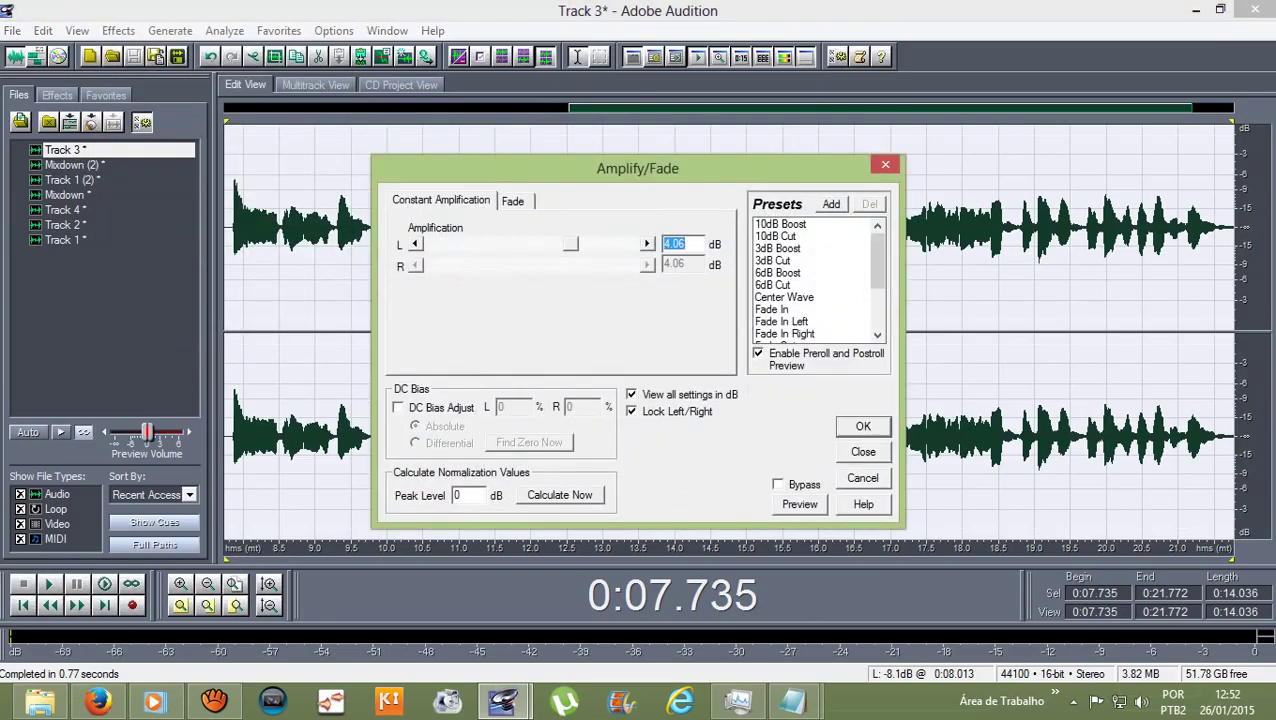
left_click_drag(570, 244, 574, 244)
key("Left")
key("Left")
key("Left")
key("Left")
key("Right")
key("Right")
key("Right")
key("Right")
key("Left")
key("Left")
key("Left")
key("Left")
key("Right")
key("Right")
key("Return")
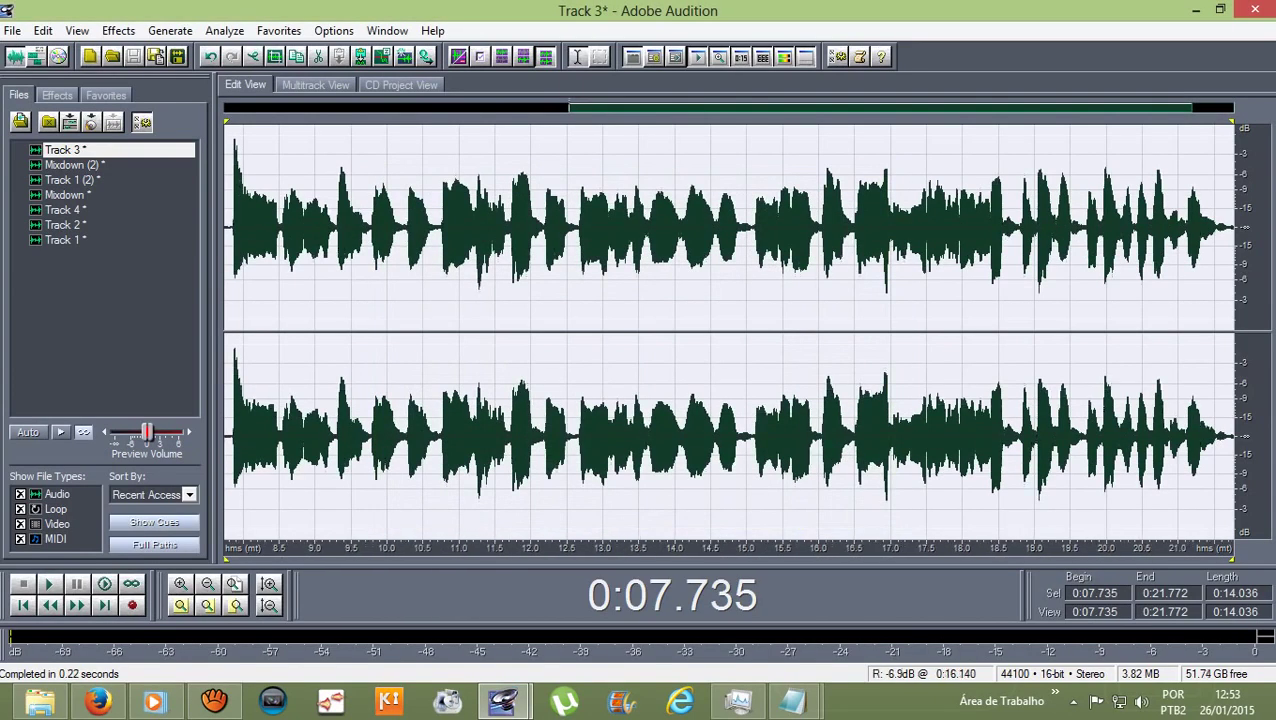
key("space")
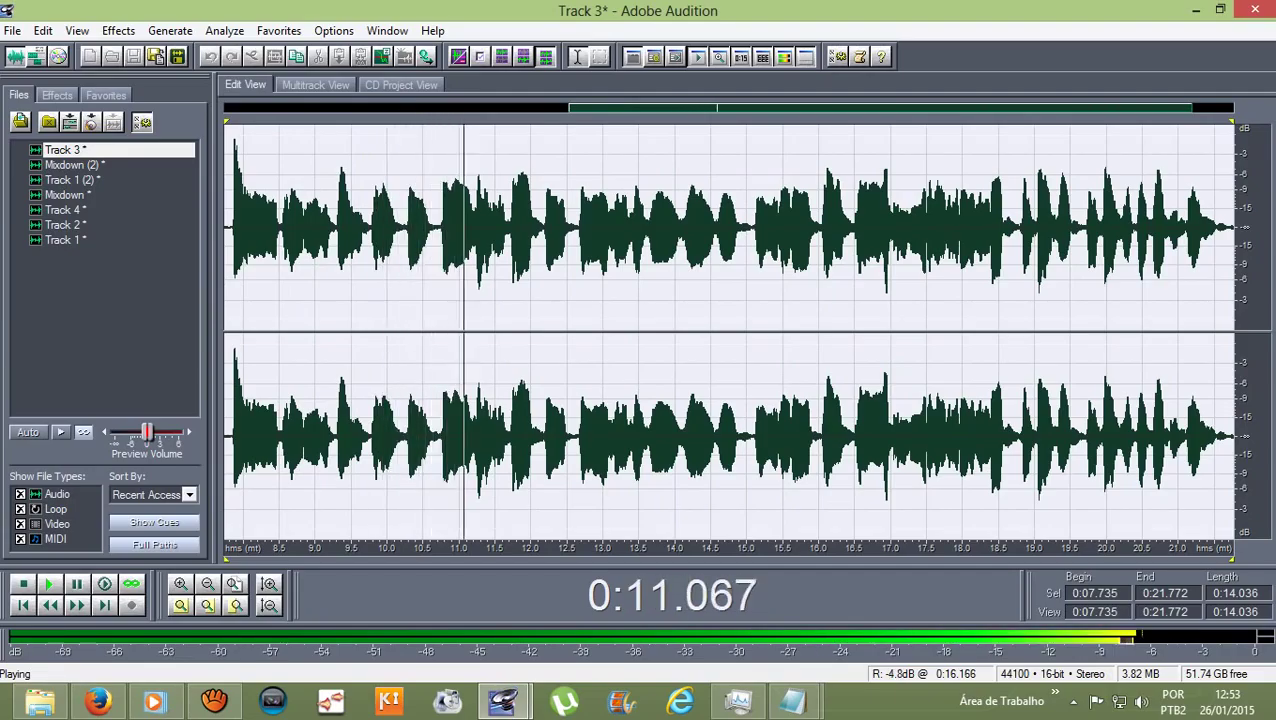
key("space")
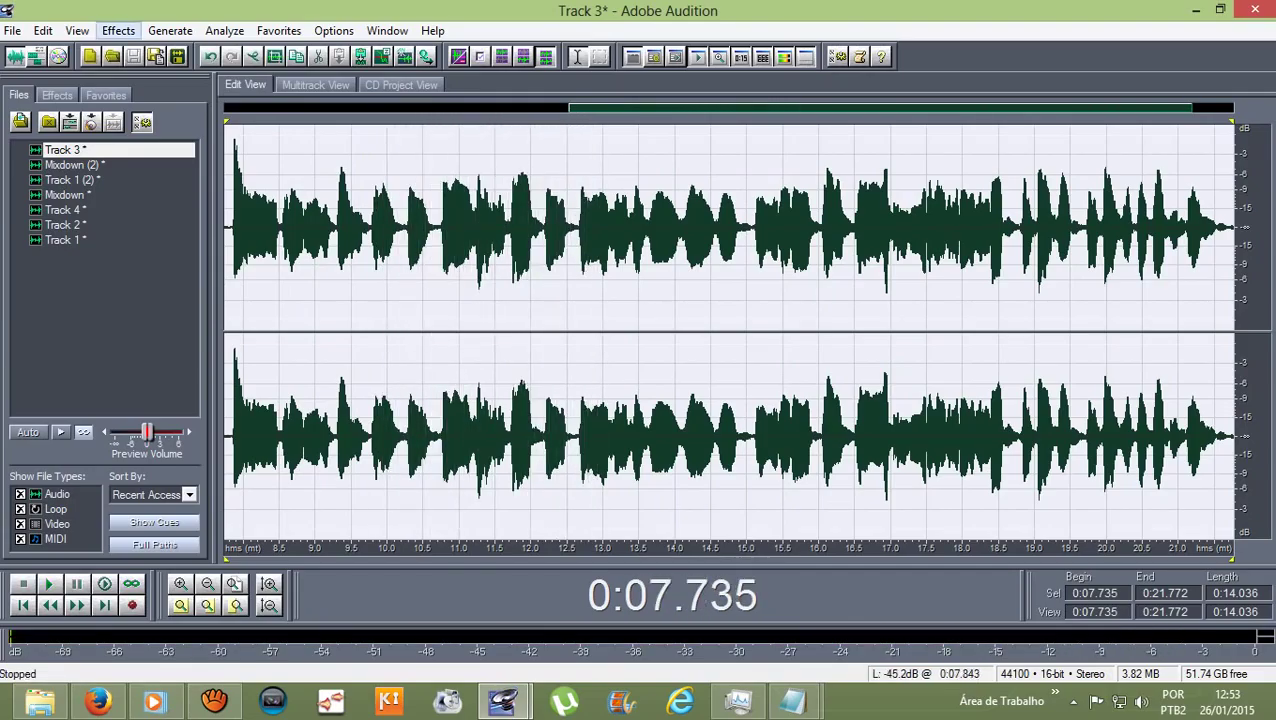
- Apply manual Pitch Correction with FFT size 4096 to the Track 3 waveform and listen to the corrected selection
left_click(118, 30)
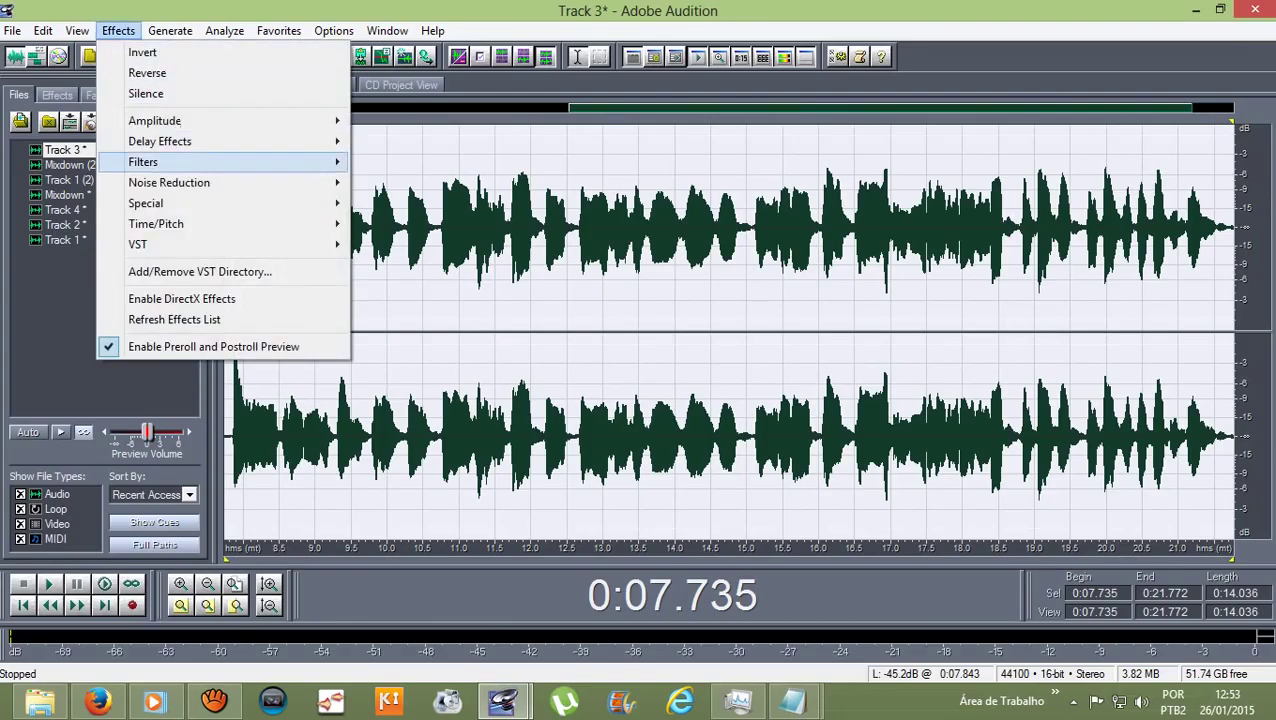
mouse_move(156, 224)
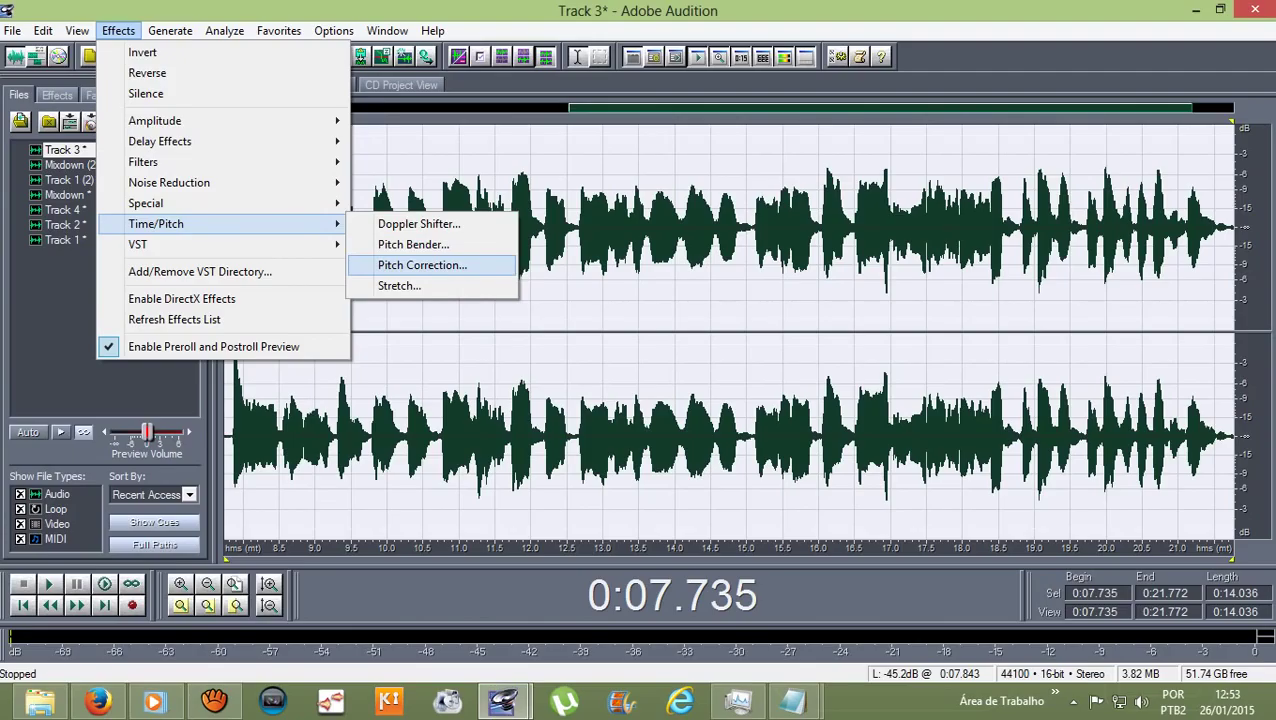
left_click(422, 265)
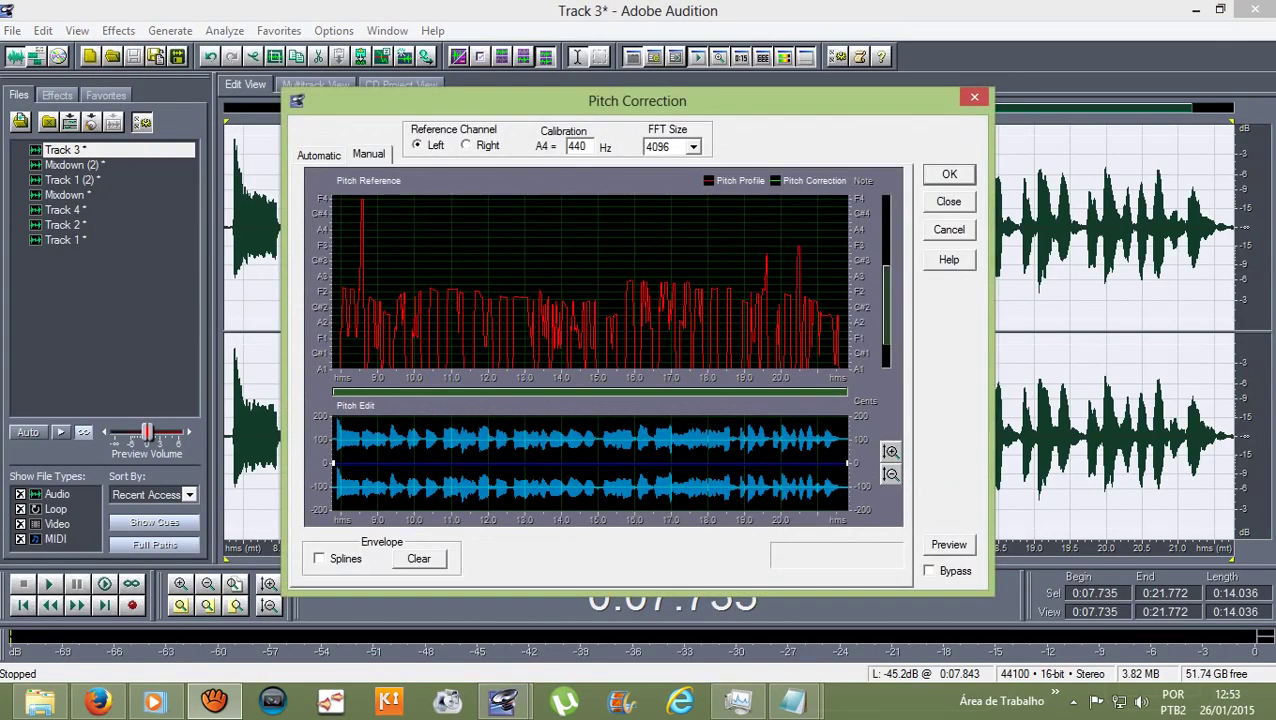
key("Return")
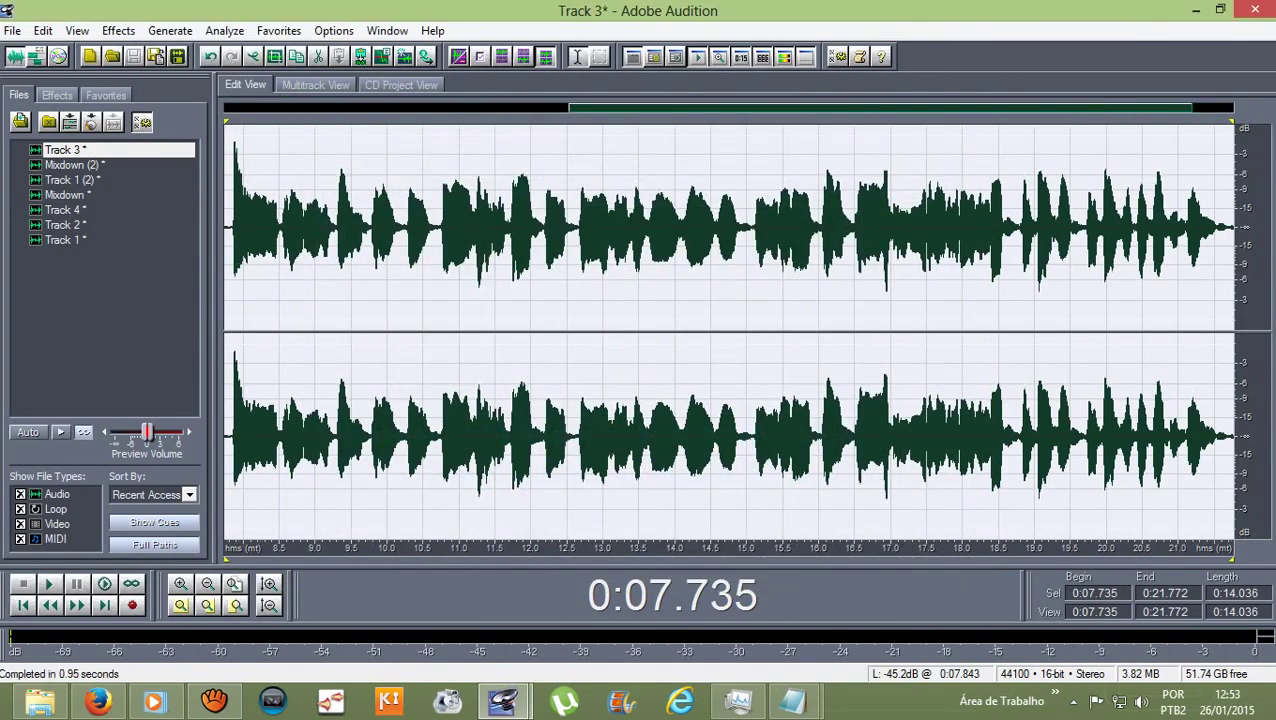
key("space")
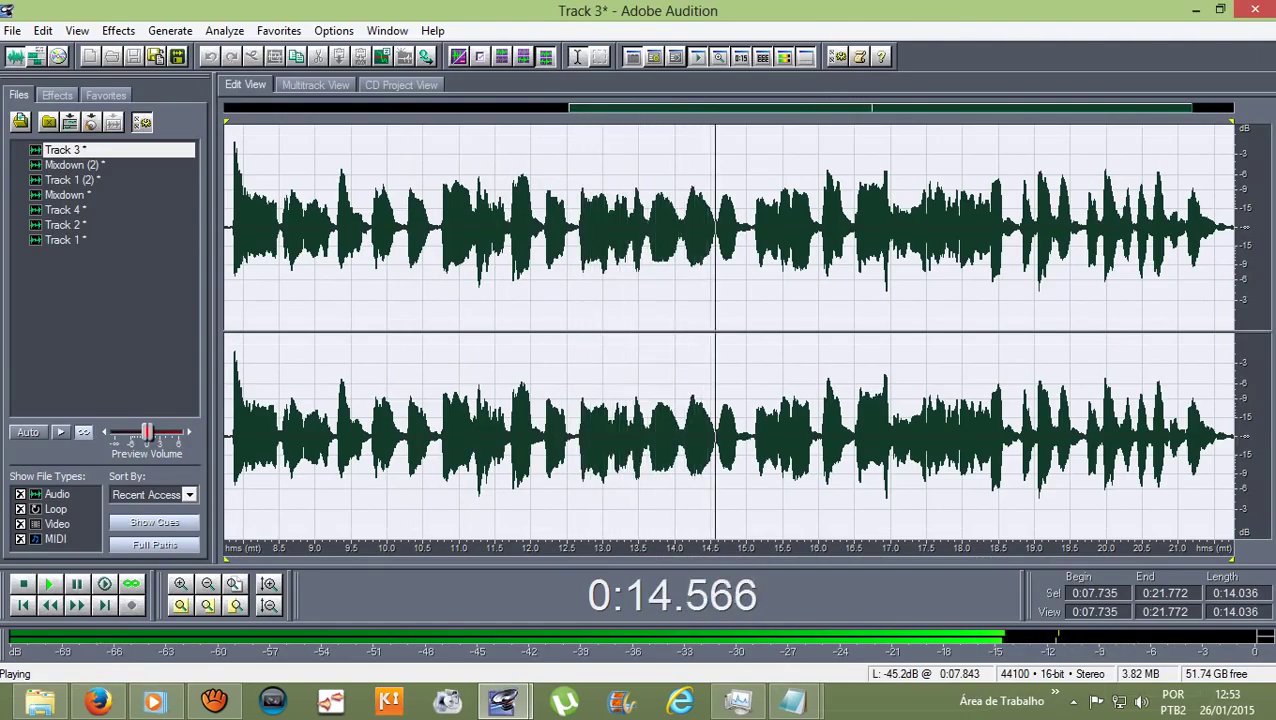
key("space")
- Return to the multitrack session and move the playback cursor back to about 6.5 seconds
key("F12")
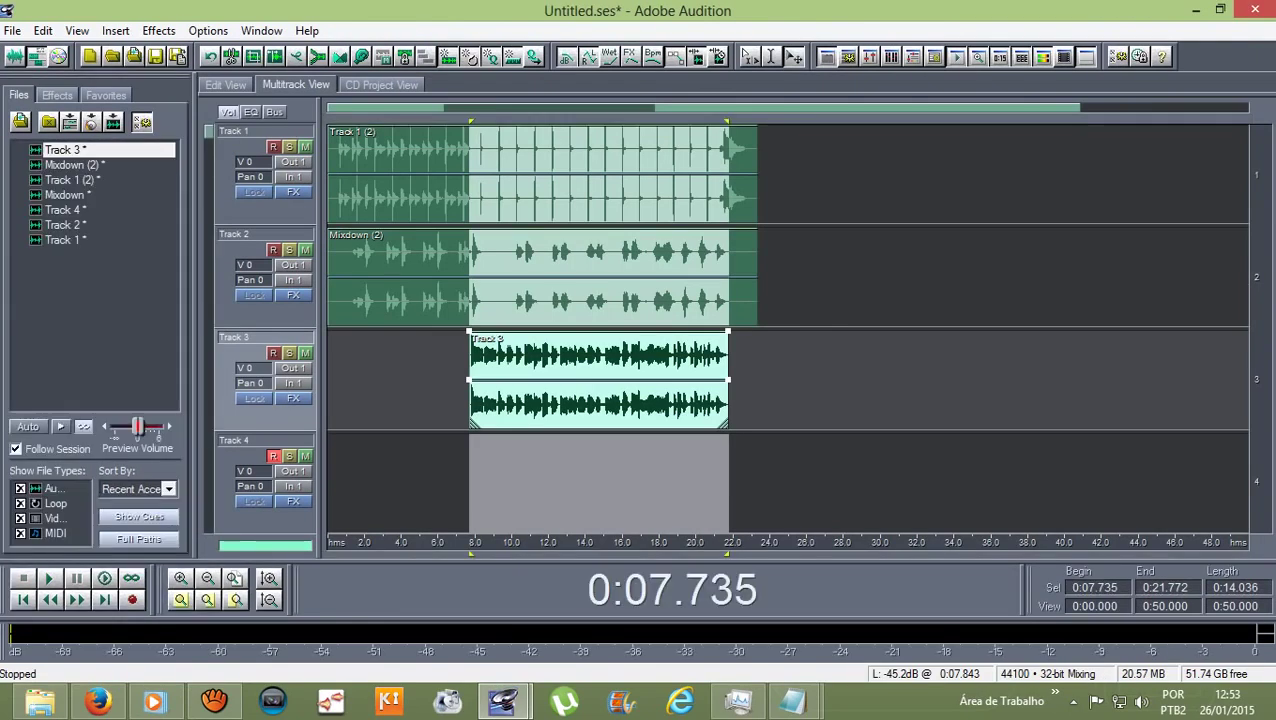
key("Left")
key("Left")
key("Left")
key("Left")
key("Left")
key("Left")
key("Left")
key("Left")
key("Left")
key("Left")
key("Left")
key("Left")
key("Left")
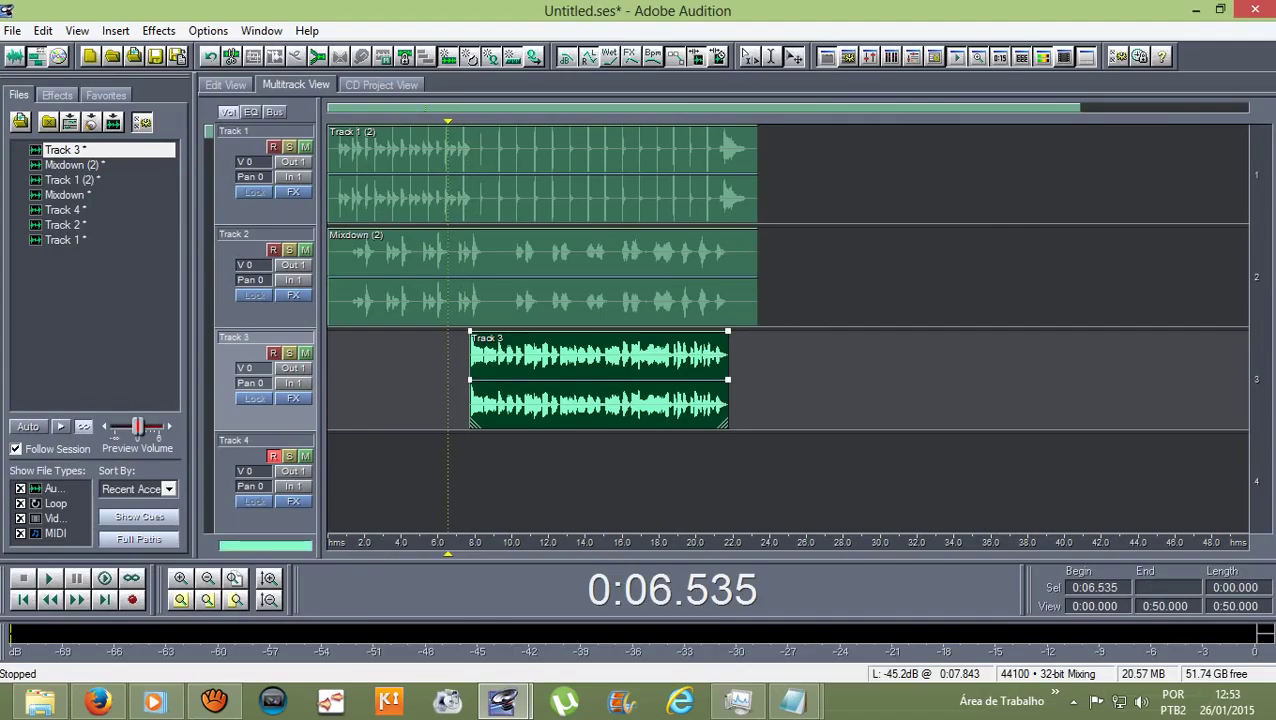
- Play the multitrack mix from the start, from about 11.7 seconds and from 14 seconds to check all three clips together
left_click(542, 175)
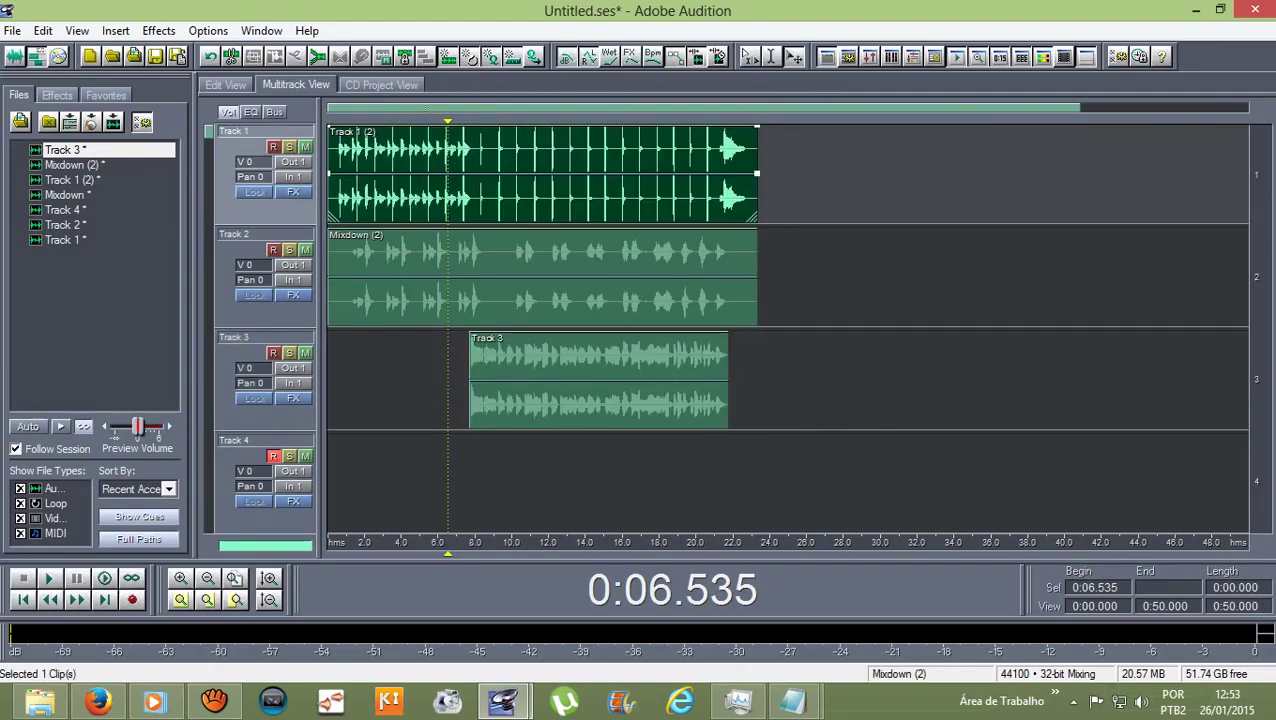
left_click(542, 277)
left_click(472, 380)
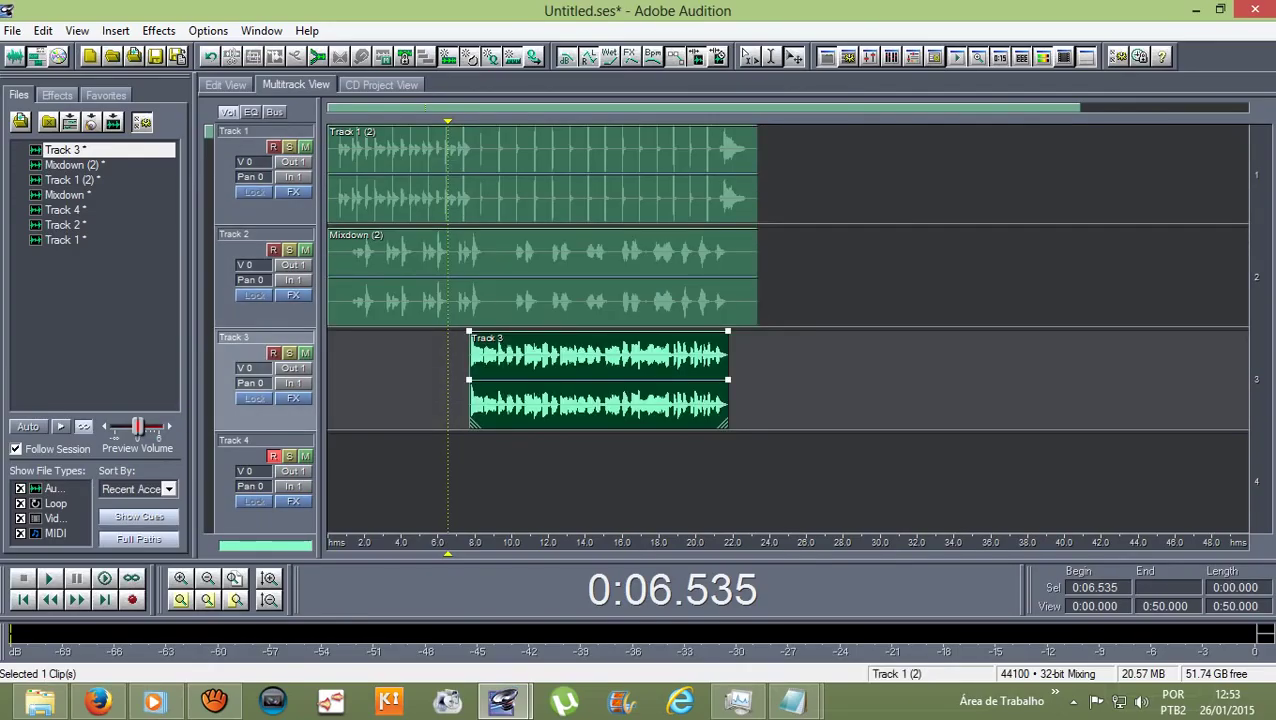
key("Home")
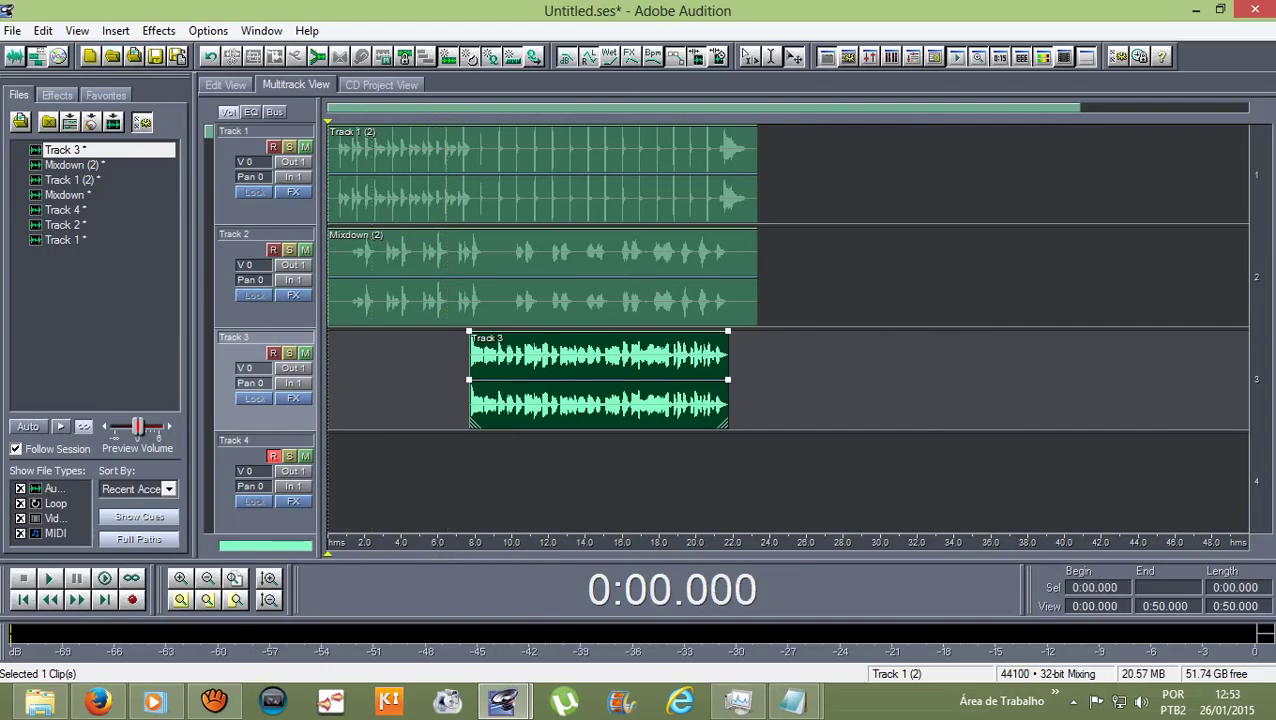
key("space")
mouse_move(328, 122)
left_mouse_down()
mouse_move(566, 122)
mouse_move(549, 122)
left_mouse_up()
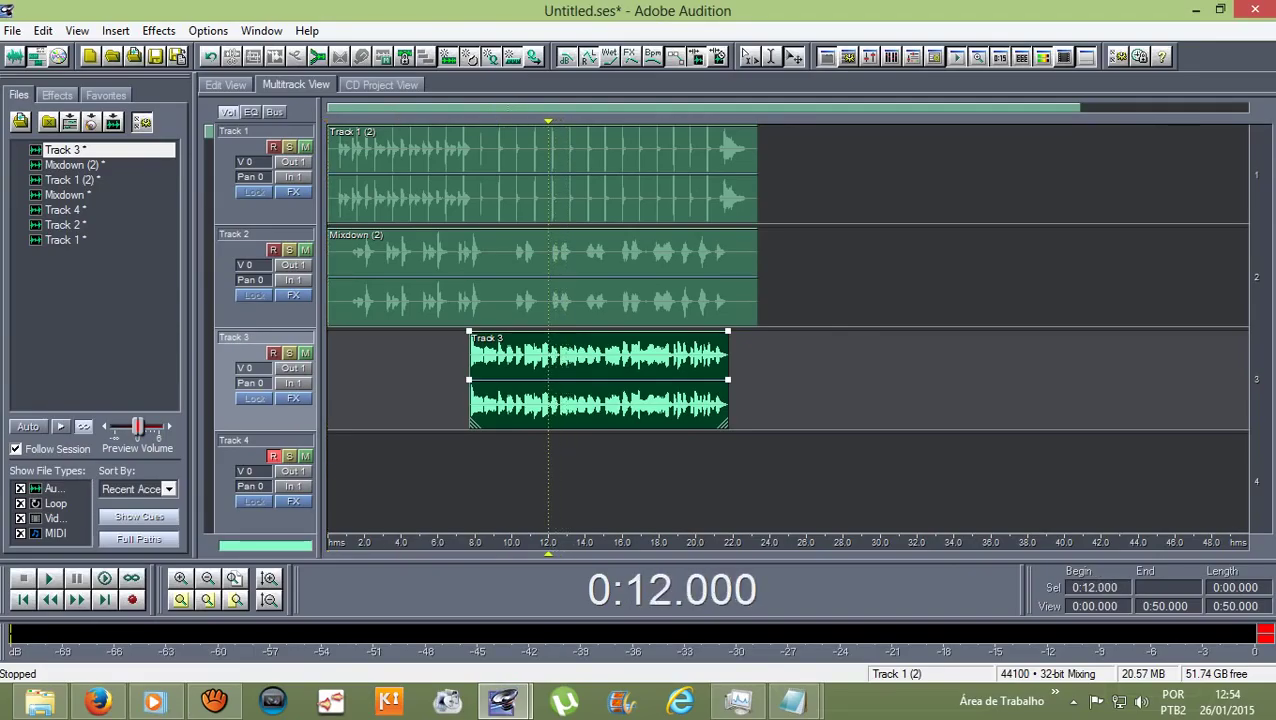
key("space")
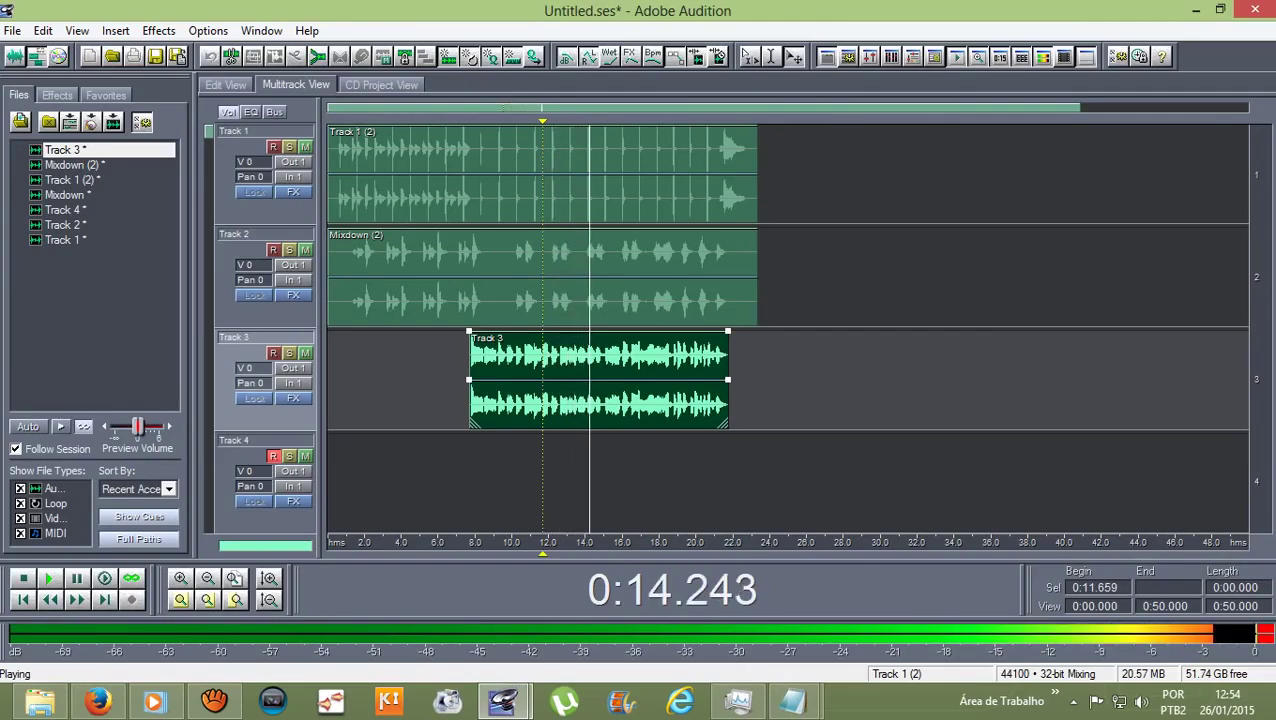
left_click_drag(543, 122, 585, 122)
key("space")
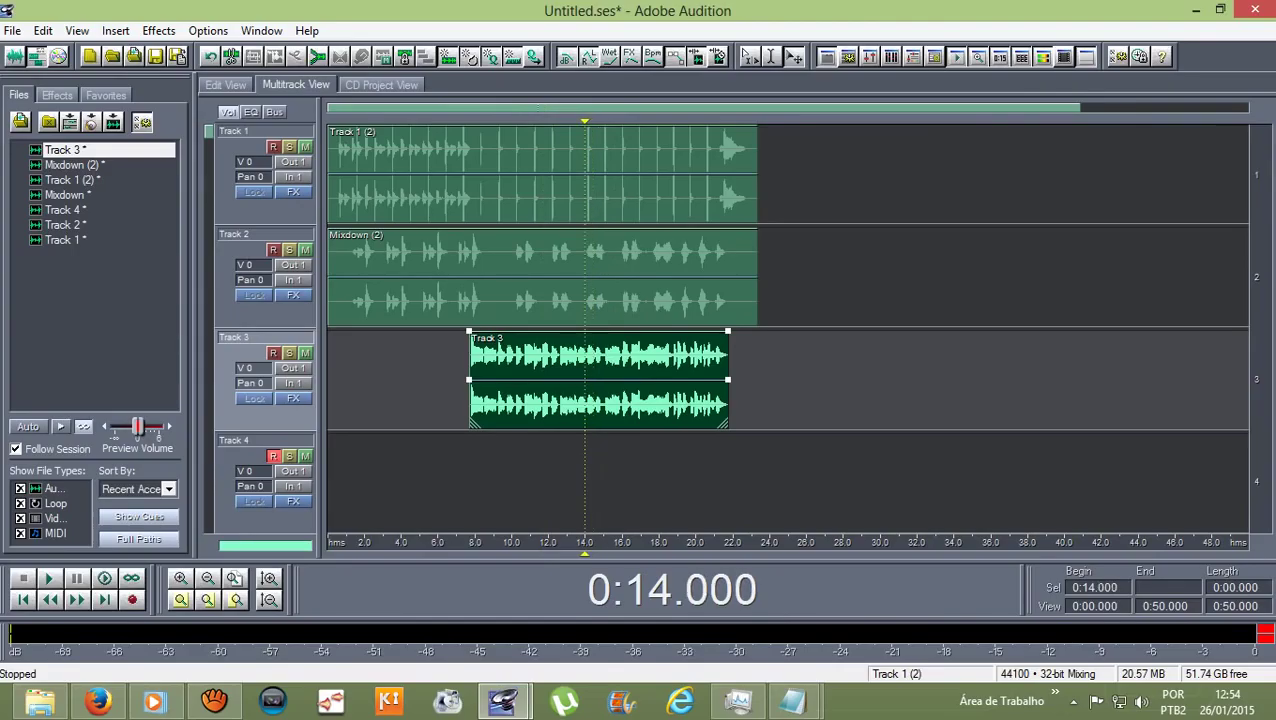
key("space")
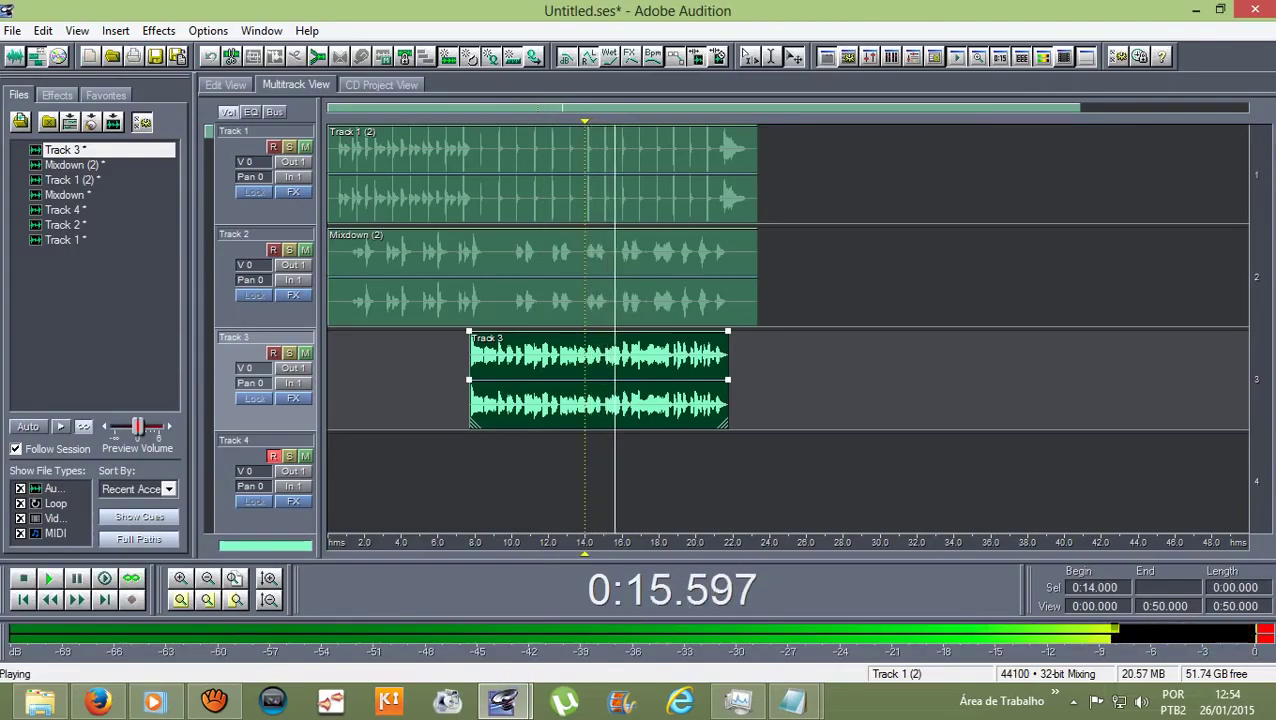
- Stop the mix, open the Track 3 clip's waveform, select 15.106 to 16.000 seconds and listen to that phrase
key("space")
double_click(650, 367)
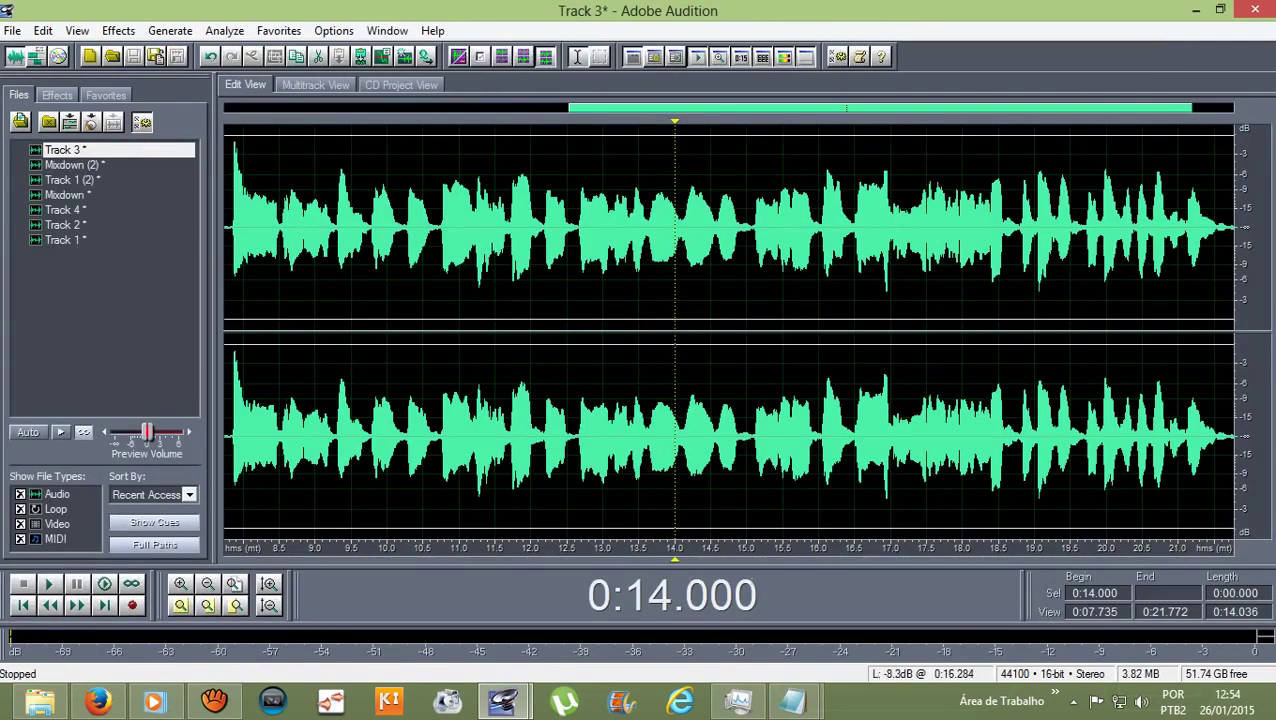
left_click_drag(746, 300, 818, 300)
left_click_drag(748, 122, 756, 122)
key("space")
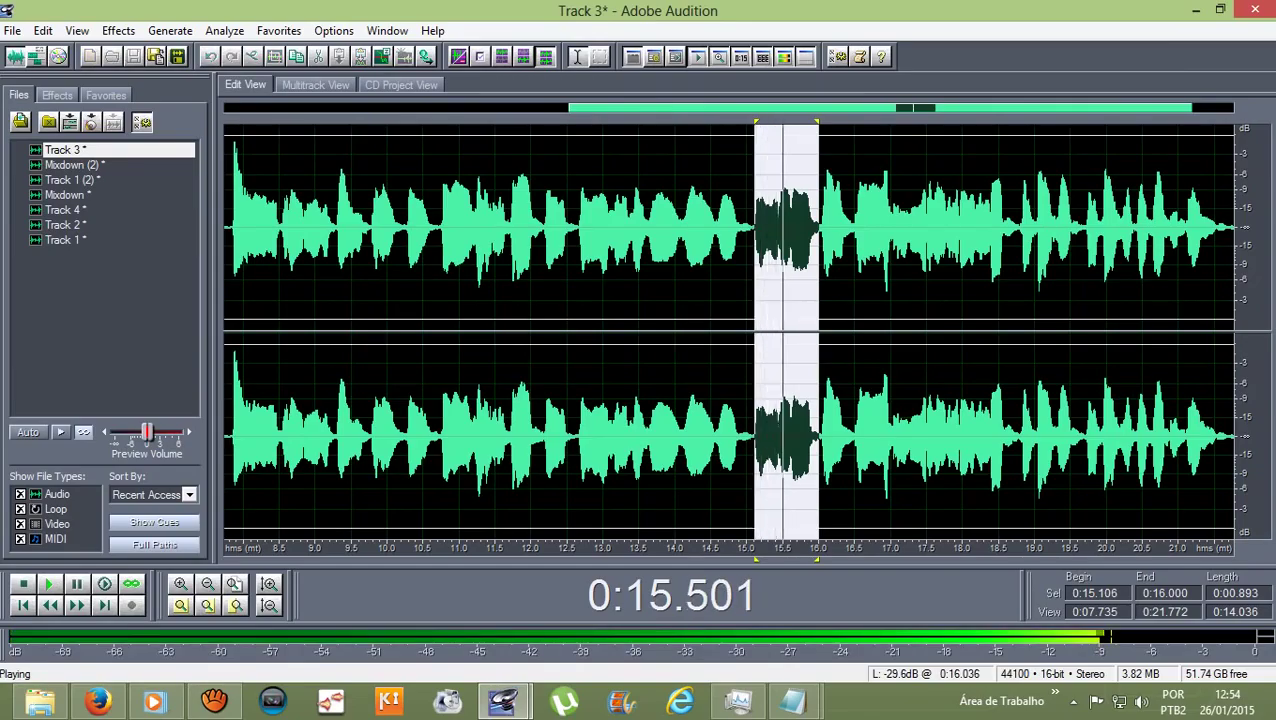
key("space")
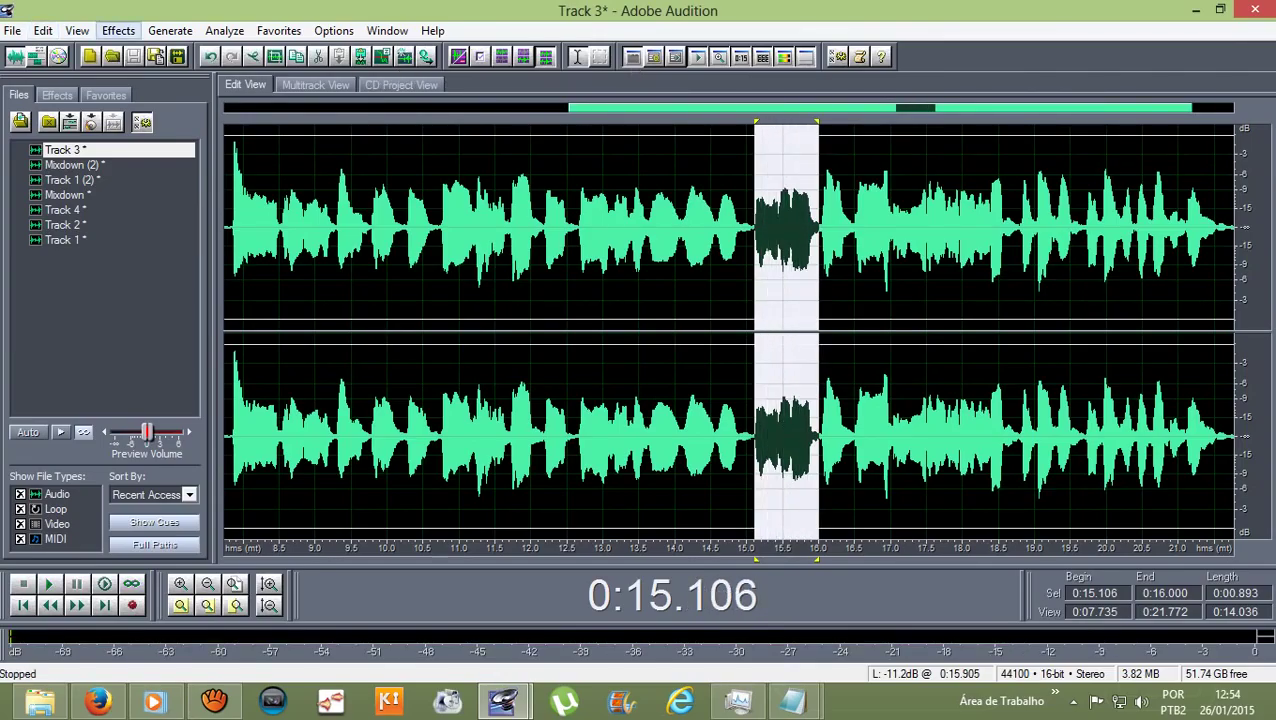
- Apply manual Pitch Correction with FFT size 4096 and A4 calibrated to 440 Hz to the selected Track 3 phrase
left_click(118, 31)
mouse_move(230, 244)
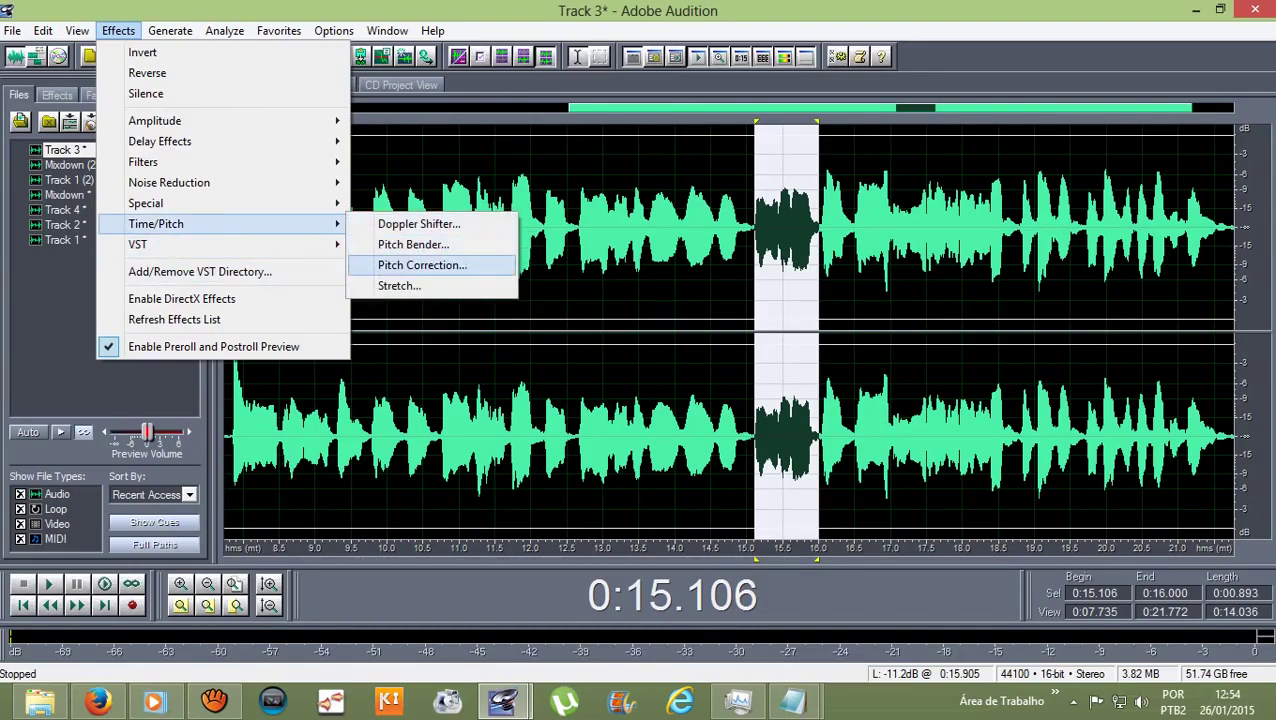
left_click(422, 265)
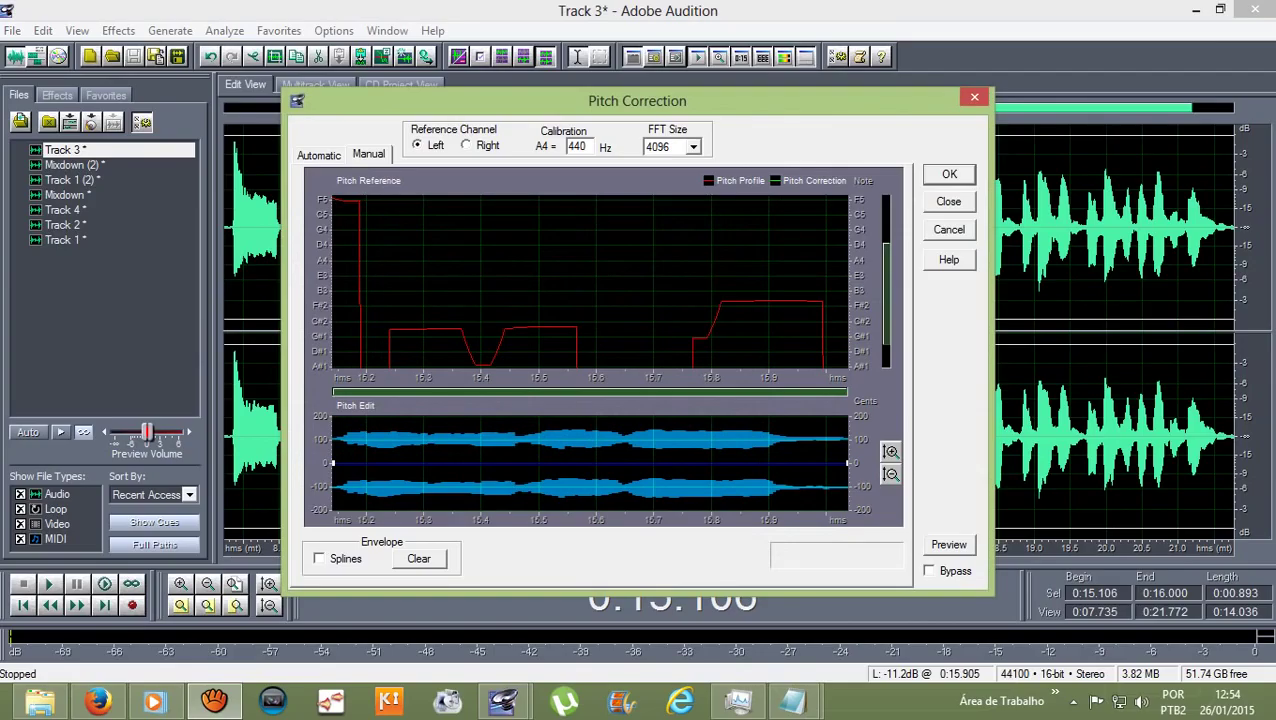
key("Return")
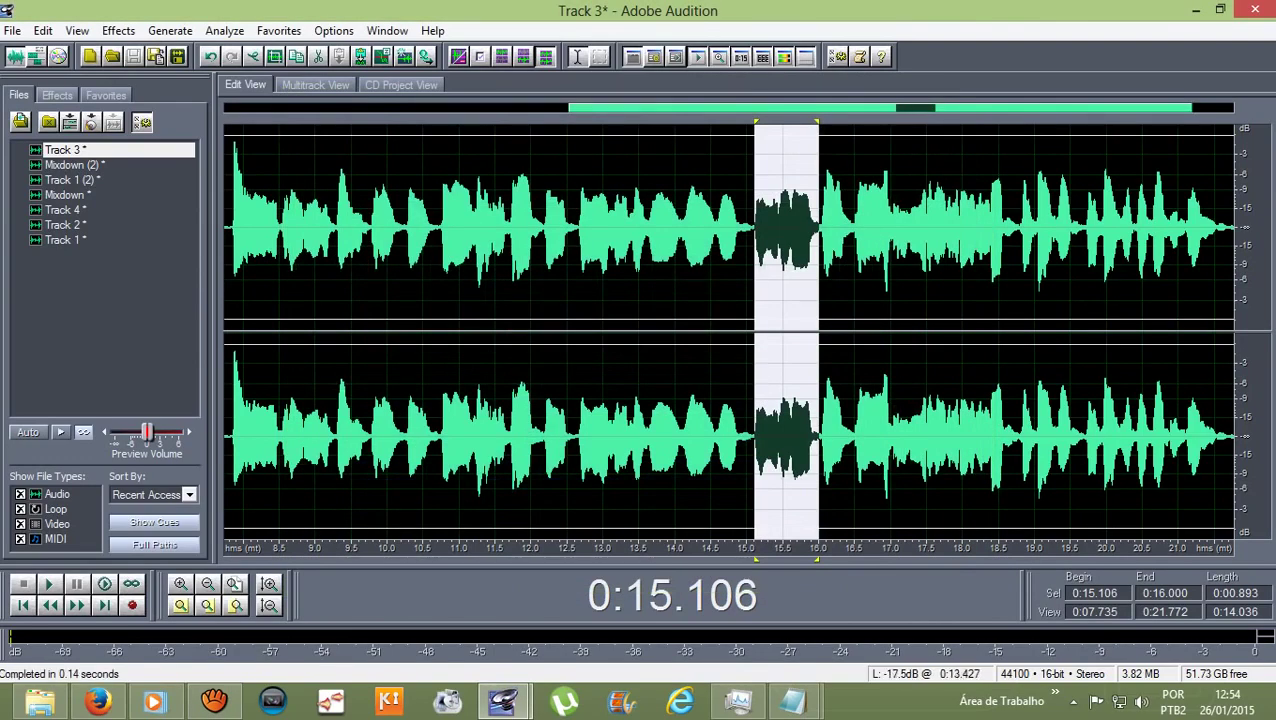
- Return to the multitrack session with the cursor at about 13.2 seconds and play the mix from there to check the corrected phrase
left_click(620, 228)
left_click(315, 85)
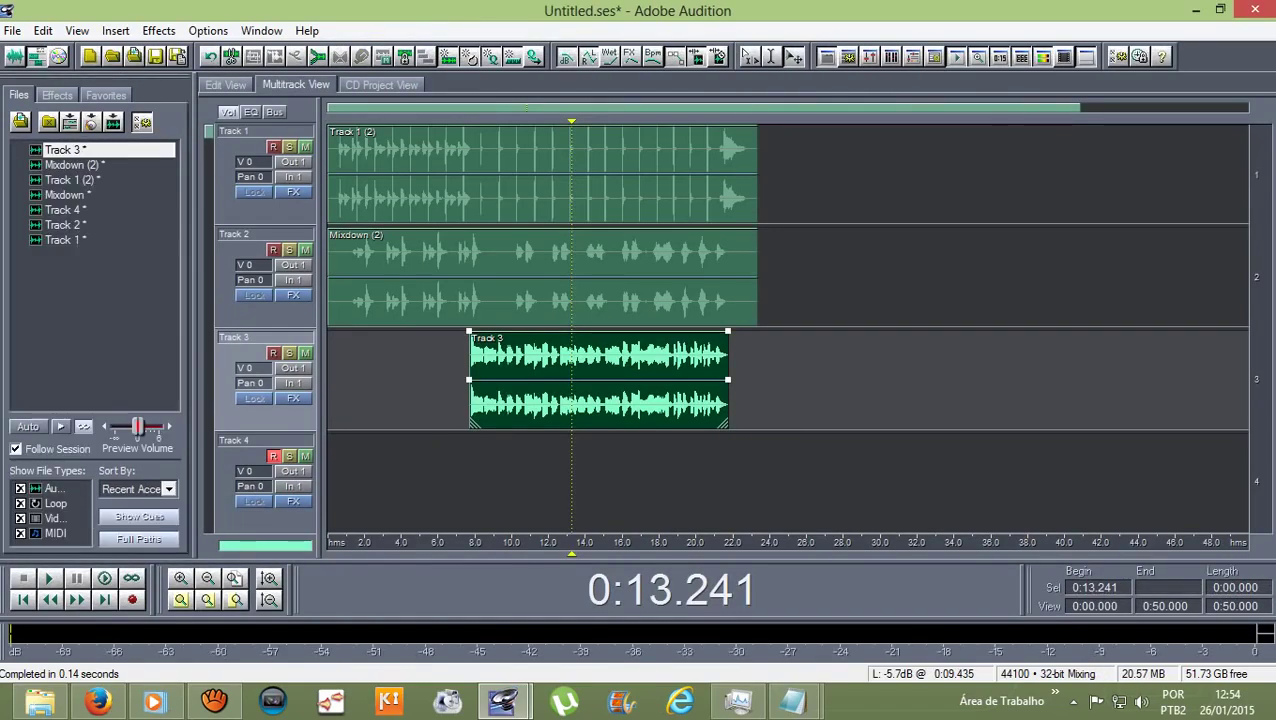
key("space")
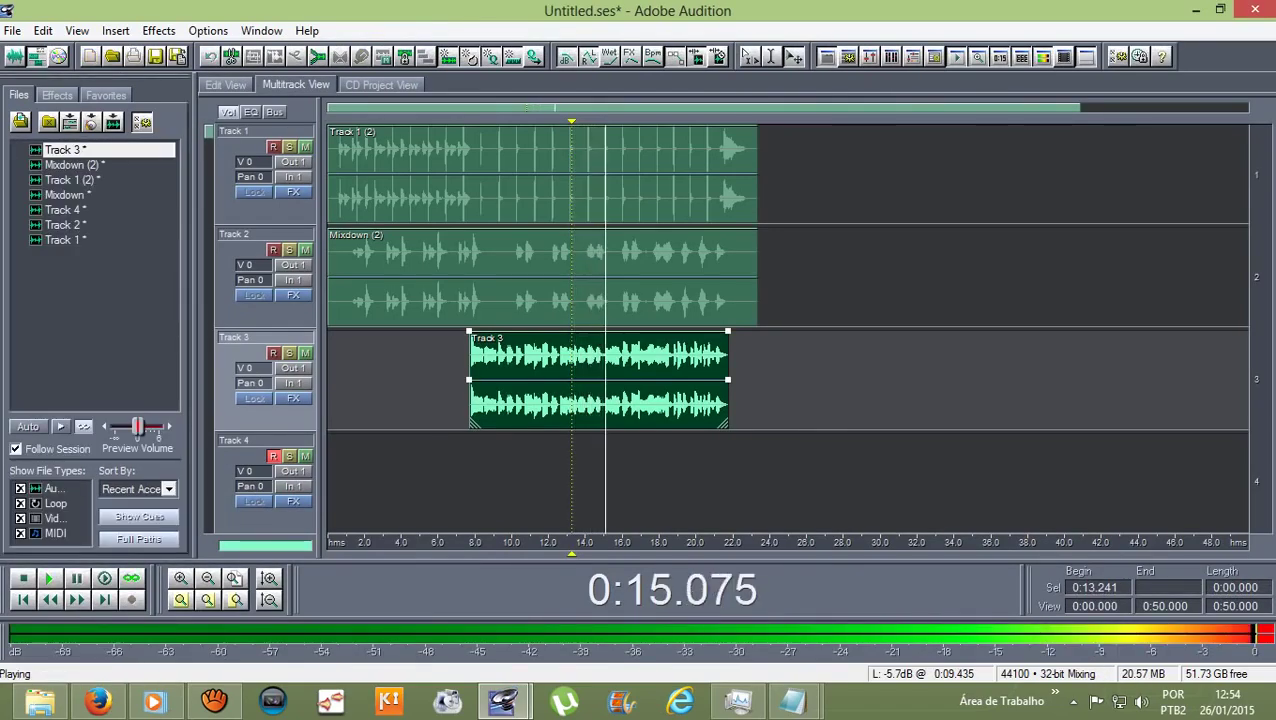
key("space")
key("space")
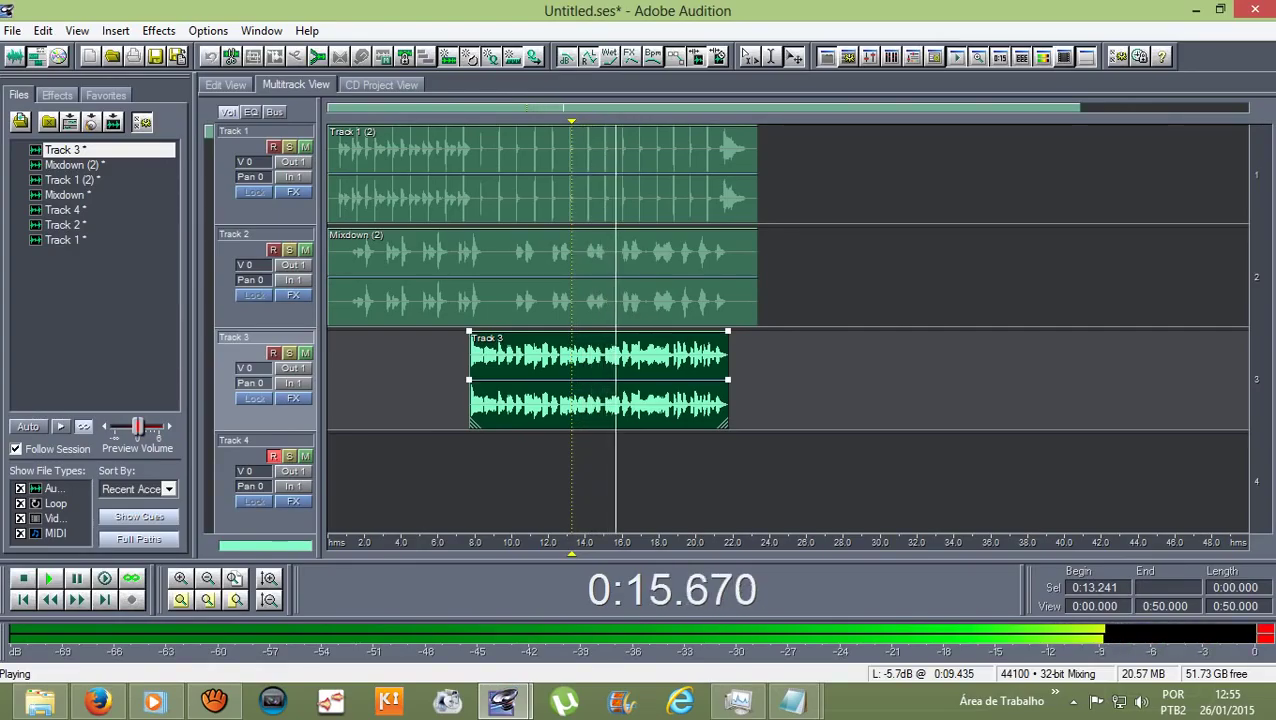
key("space")
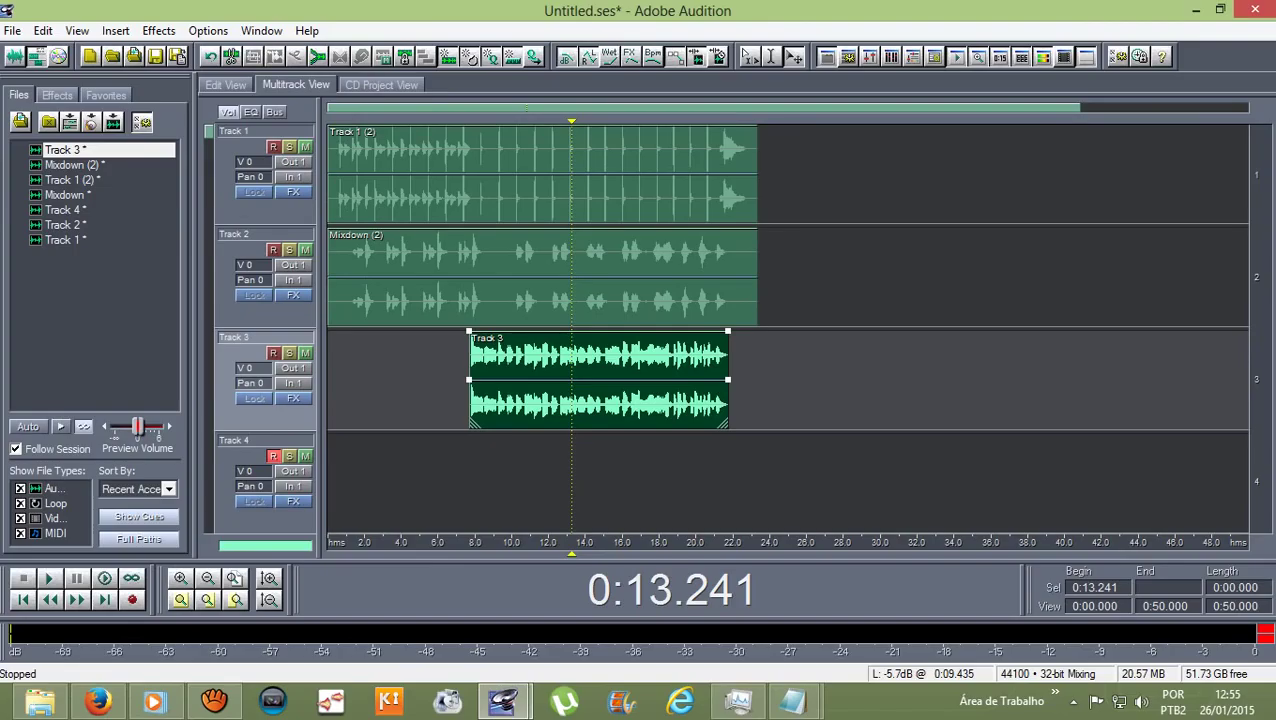
key("space")
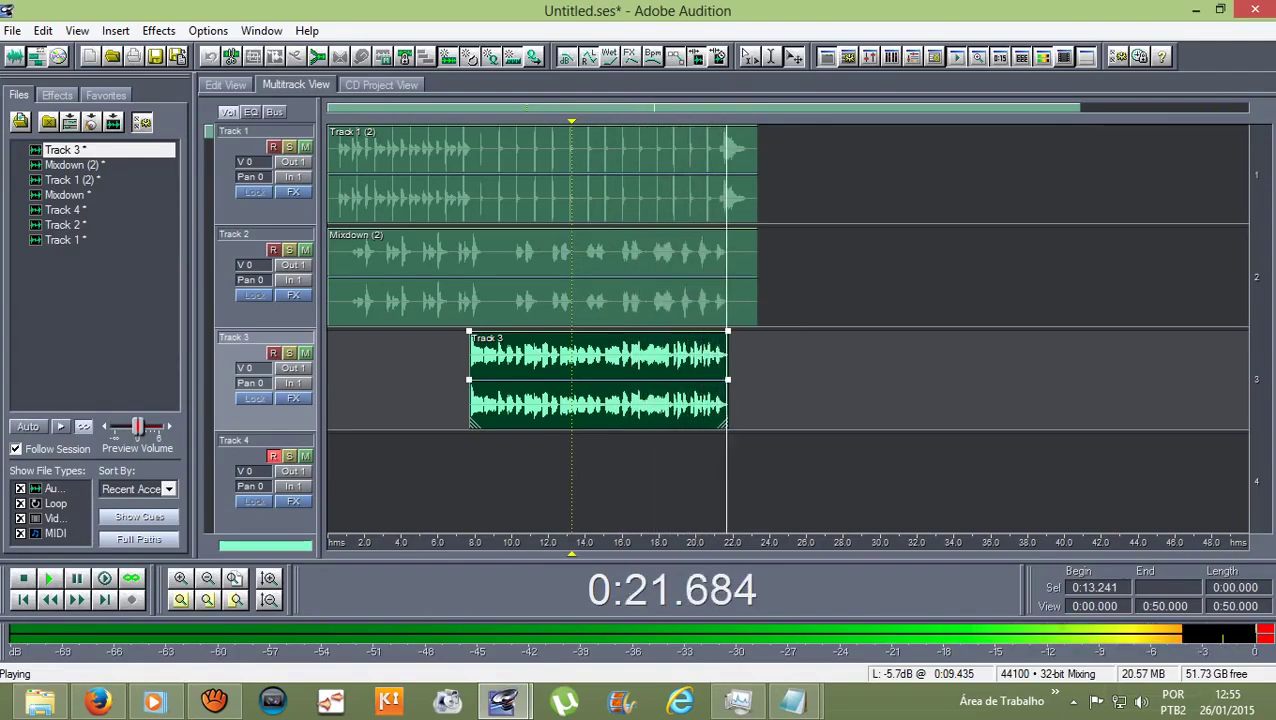
key("space")
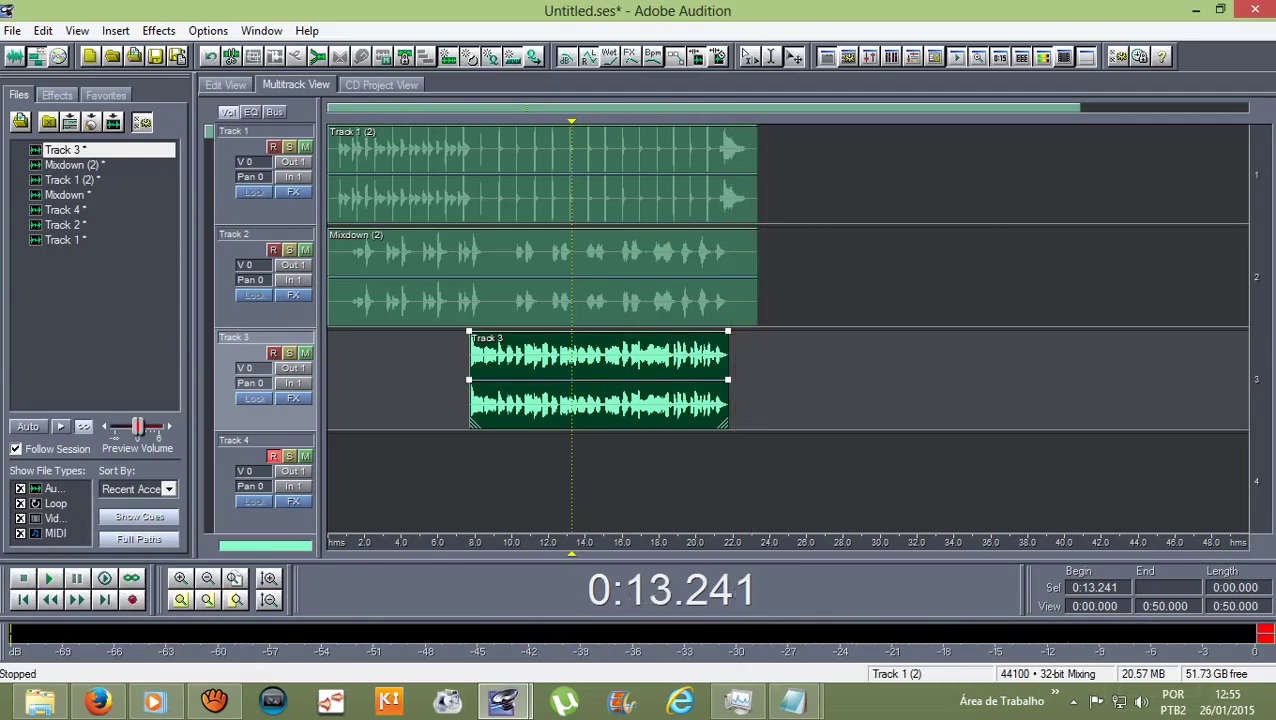
- Trim the end of the Track 1 (2) clip back to about 21 seconds, cutting off its final sound
left_click_drag(572, 121, 696, 121)
scroll(703, 300, "up", 2)
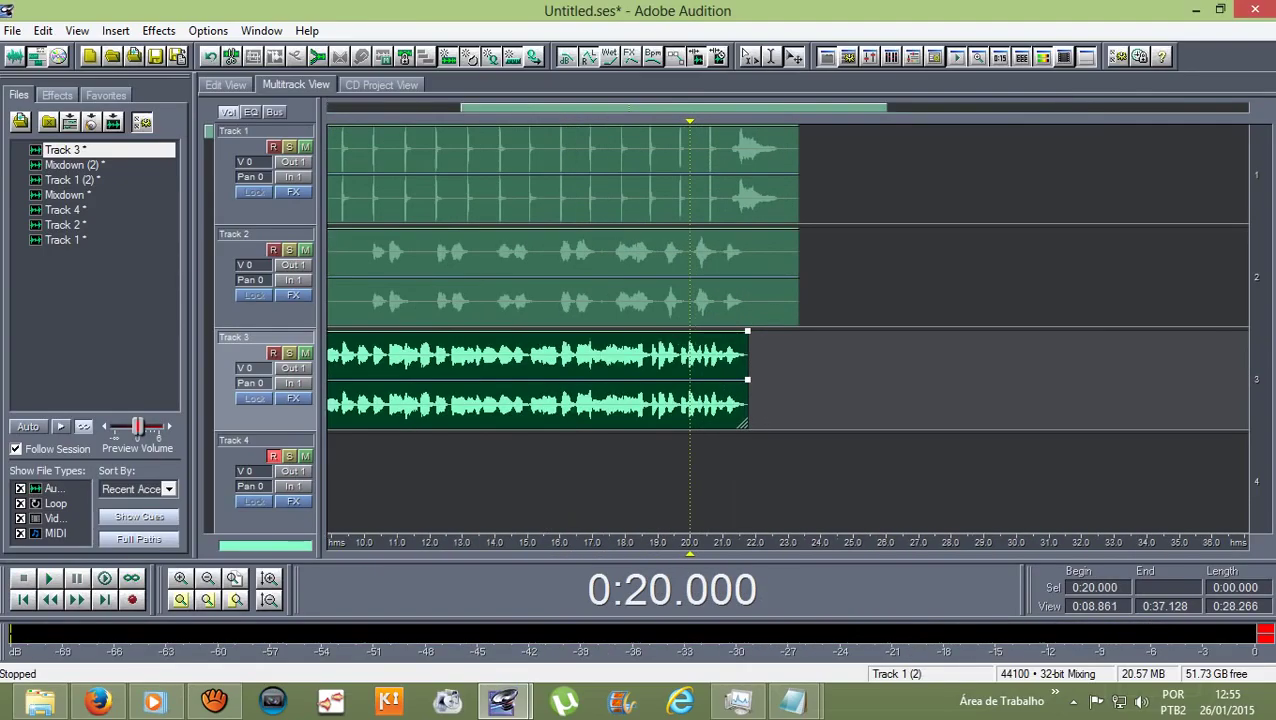
scroll(695, 545, "down", 1)
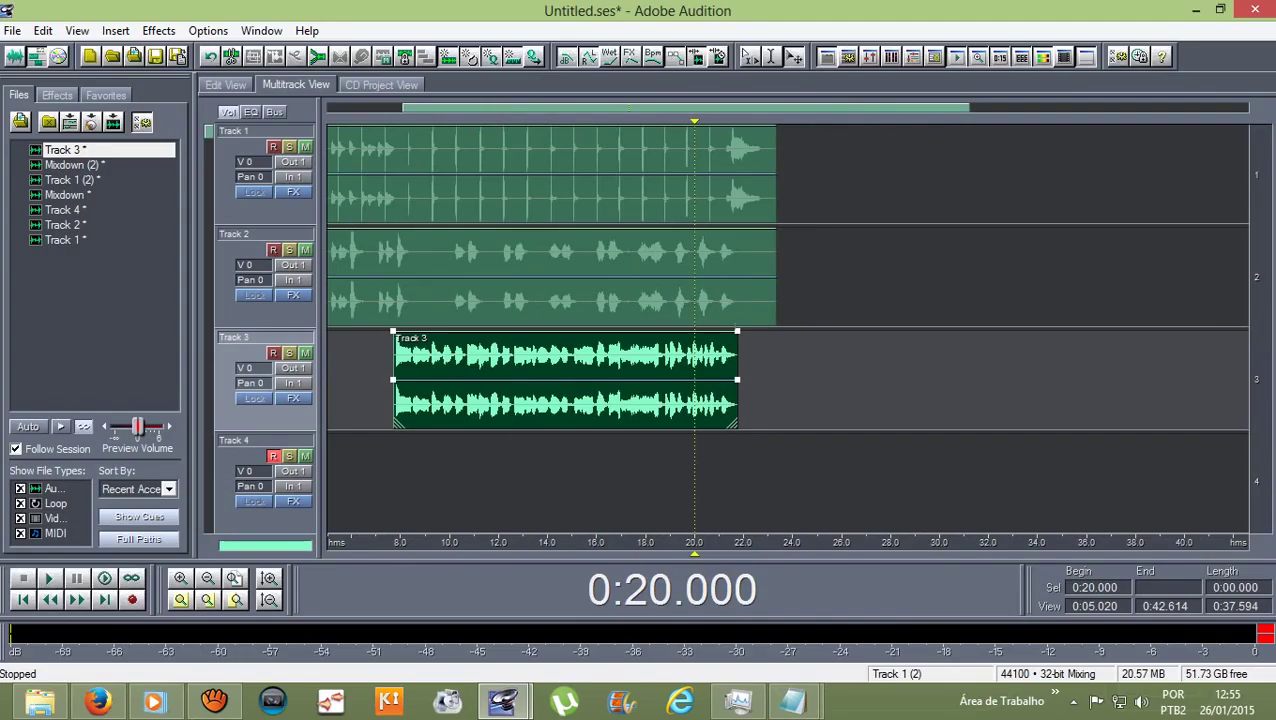
scroll(695, 545, "up", 2)
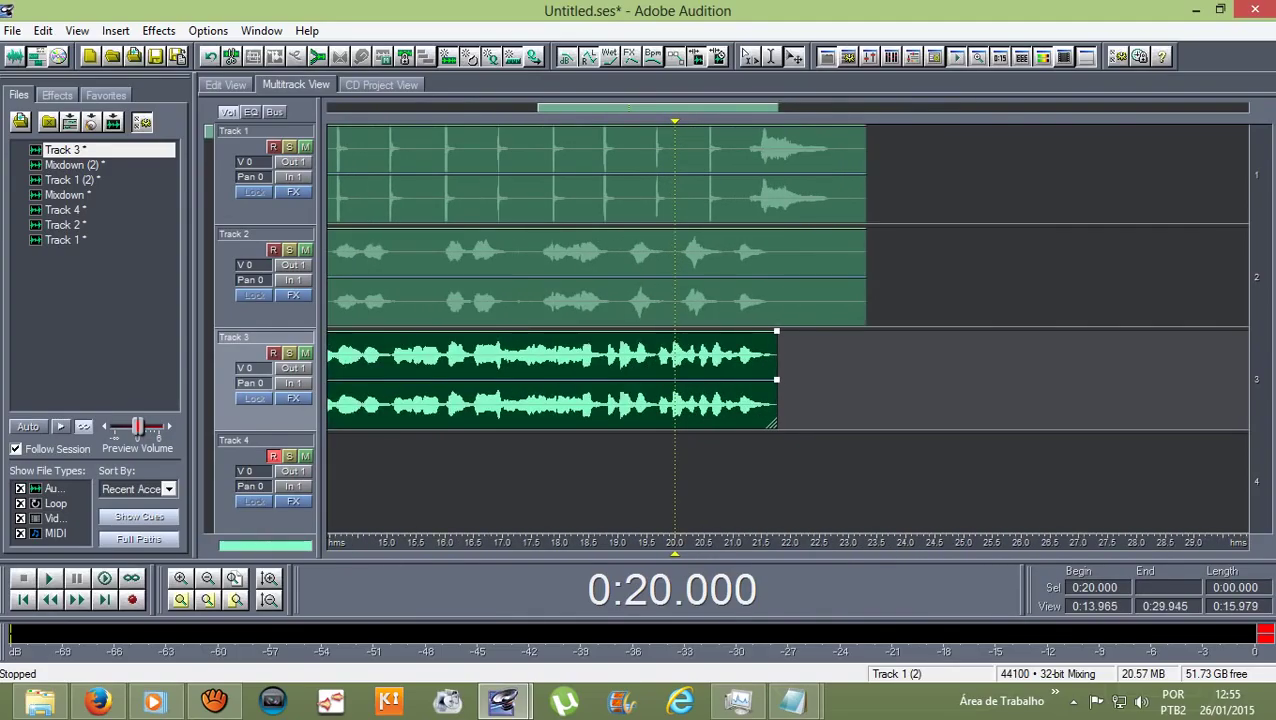
scroll(833, 200, "down", 2)
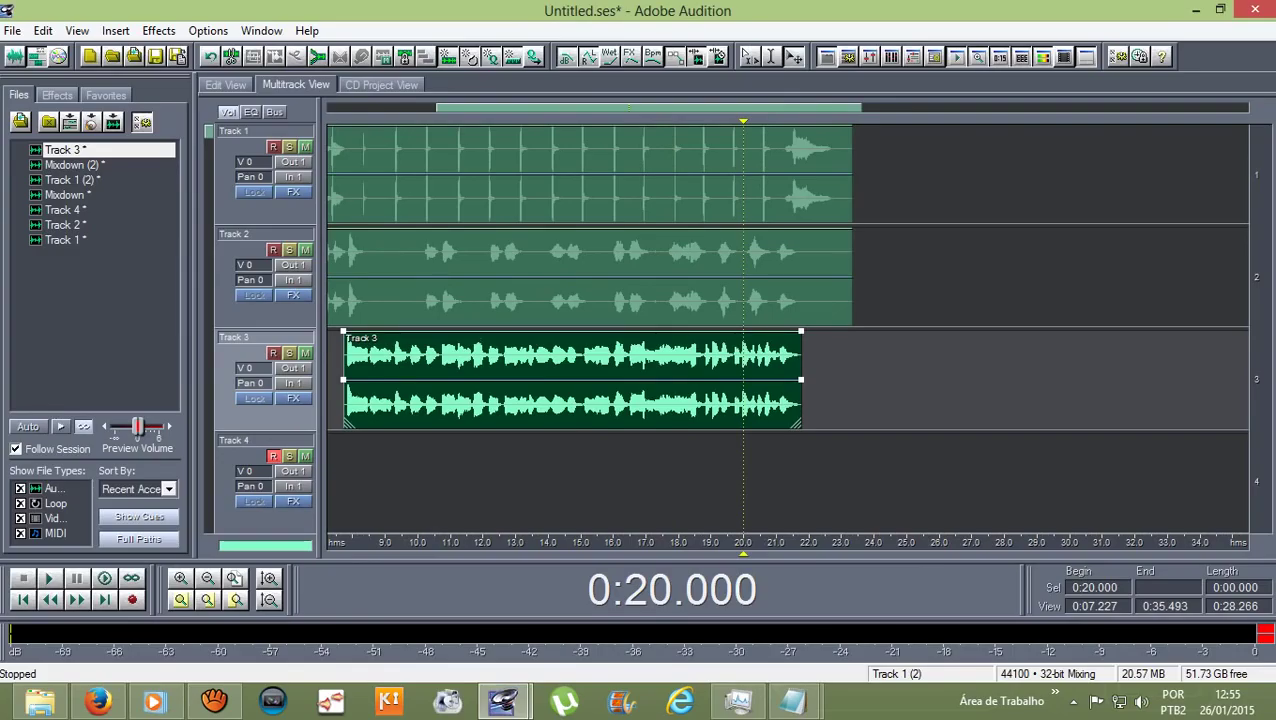
left_click(833, 200)
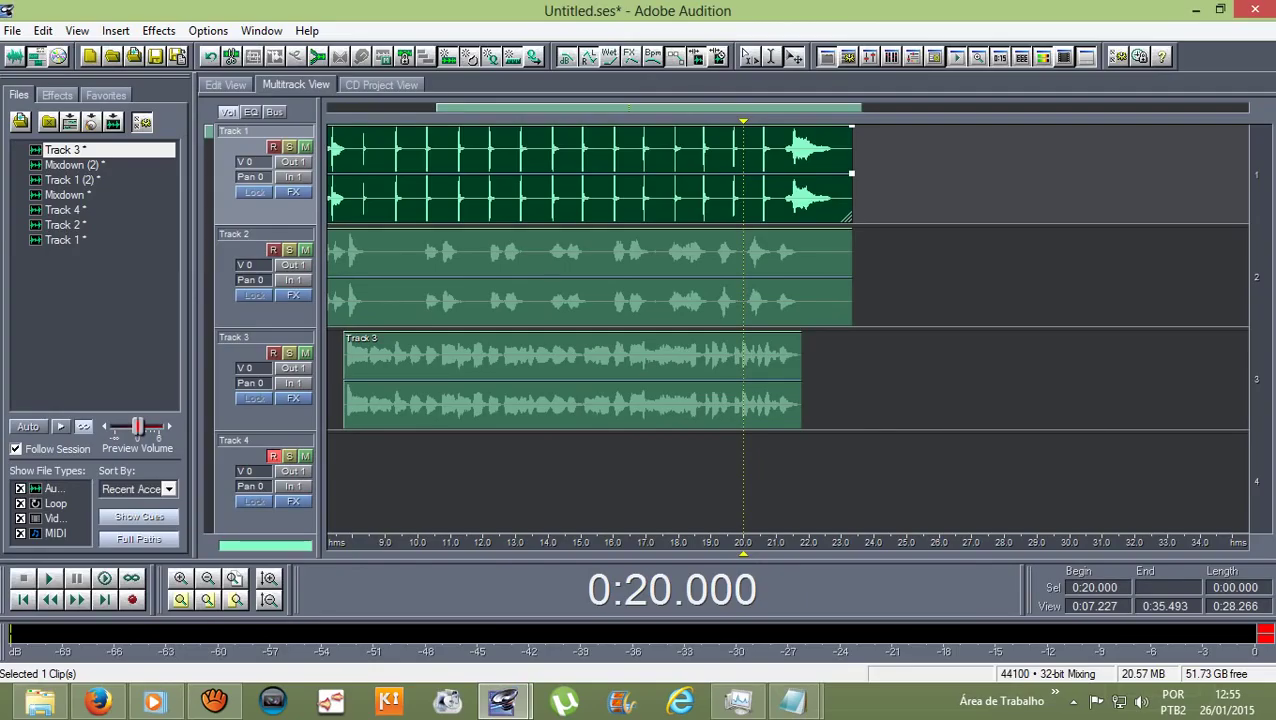
left_click_drag(847, 216, 771, 216)
scroll(770, 190, "down", 3)
scroll(645, 180, "up", 3)
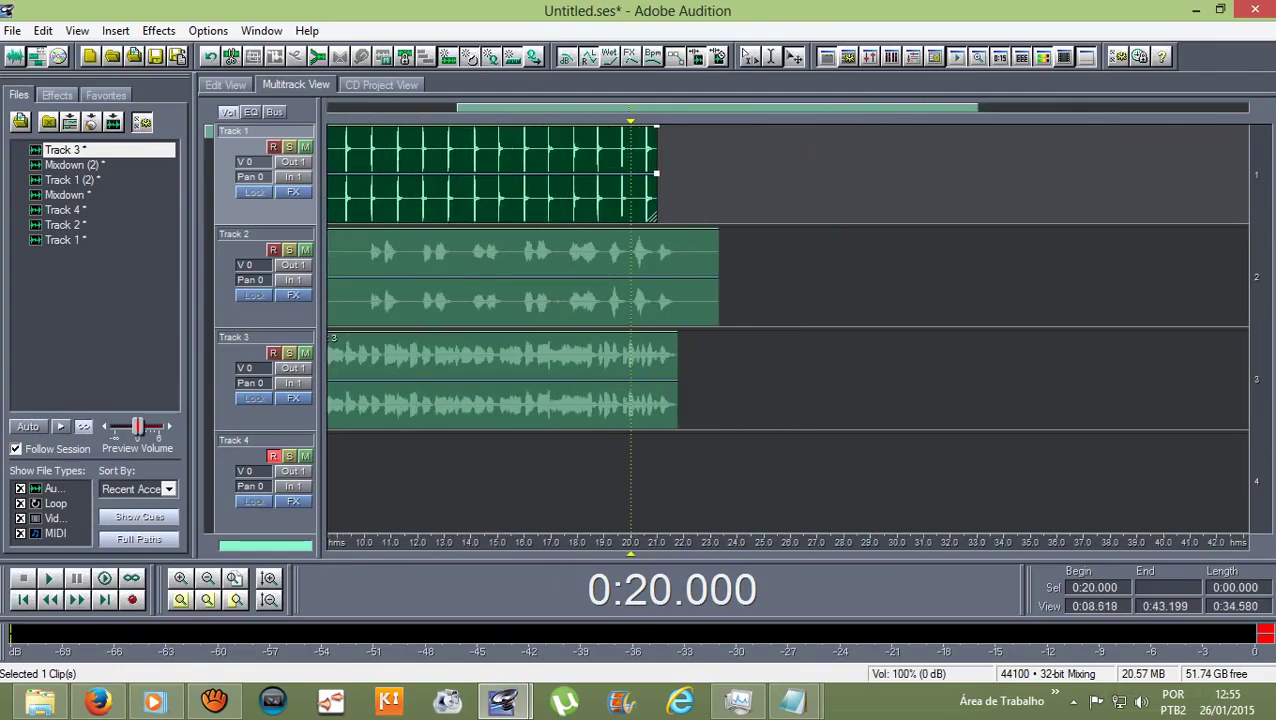
- Record a new take of the ending on Track 4, starting at about 18.6 seconds and lasting about 5 seconds
left_click_drag(628, 121, 593, 121)
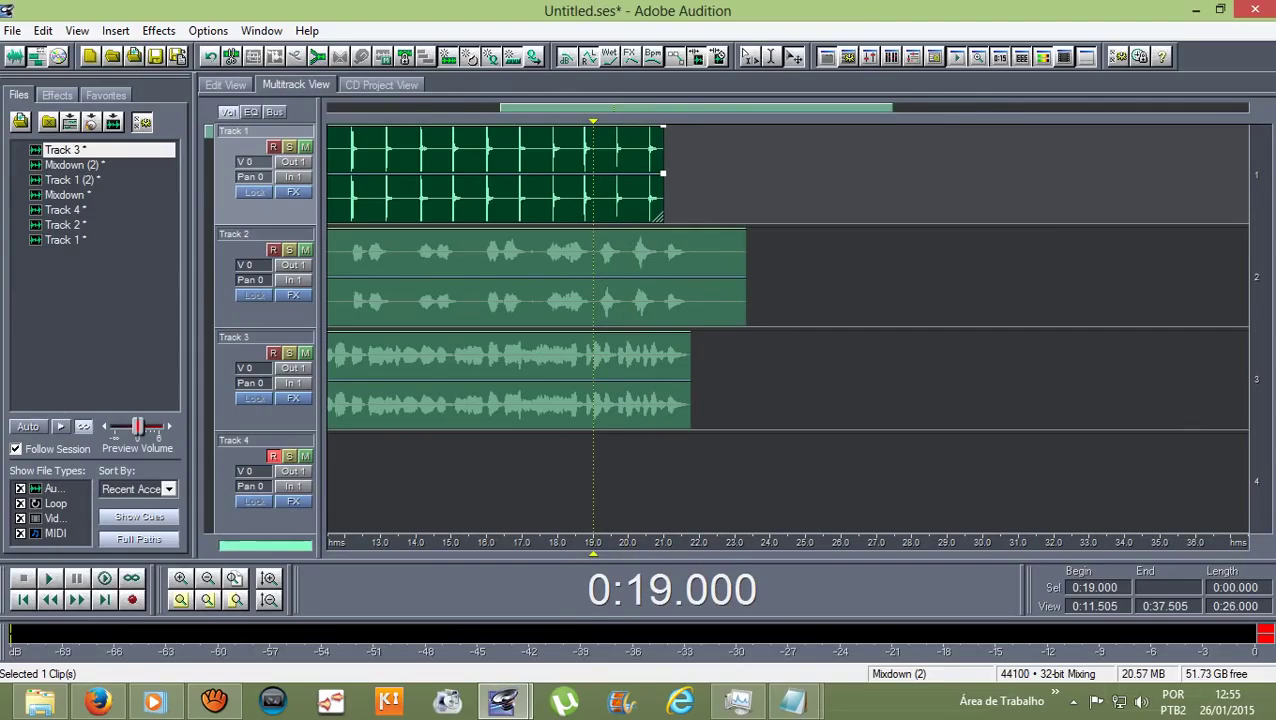
left_click(273, 456)
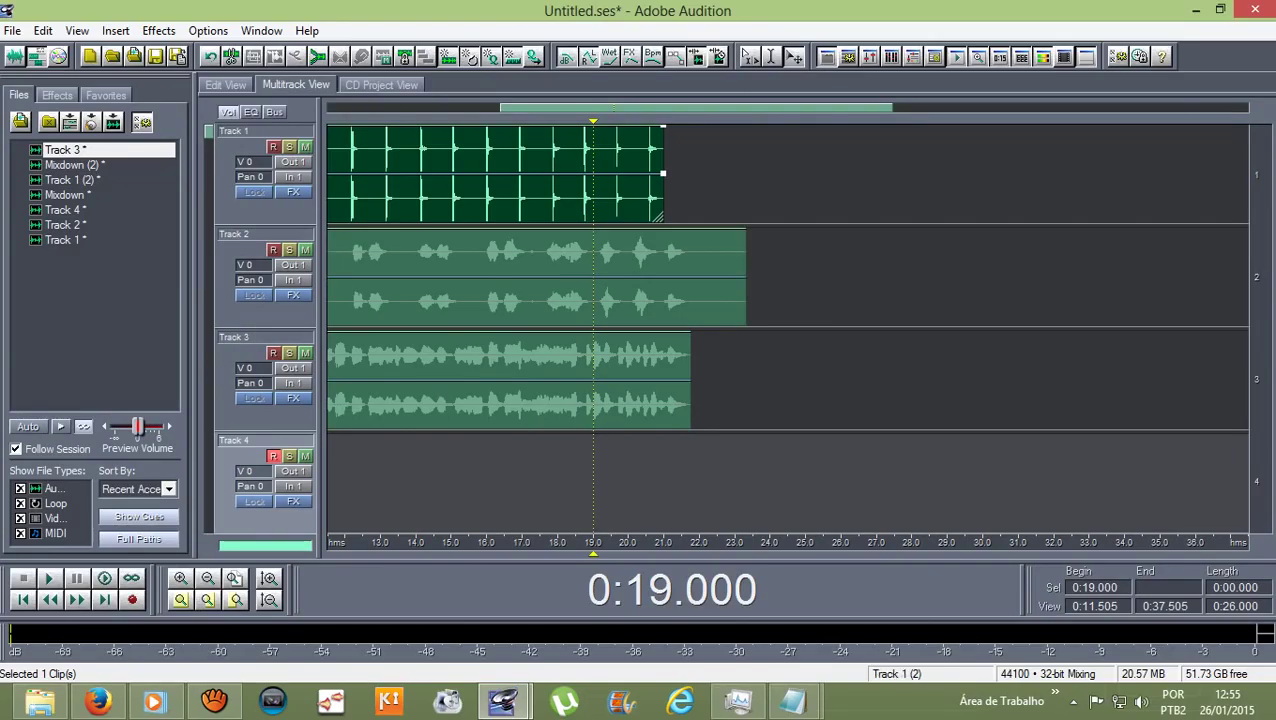
scroll(604, 185, "down", 1)
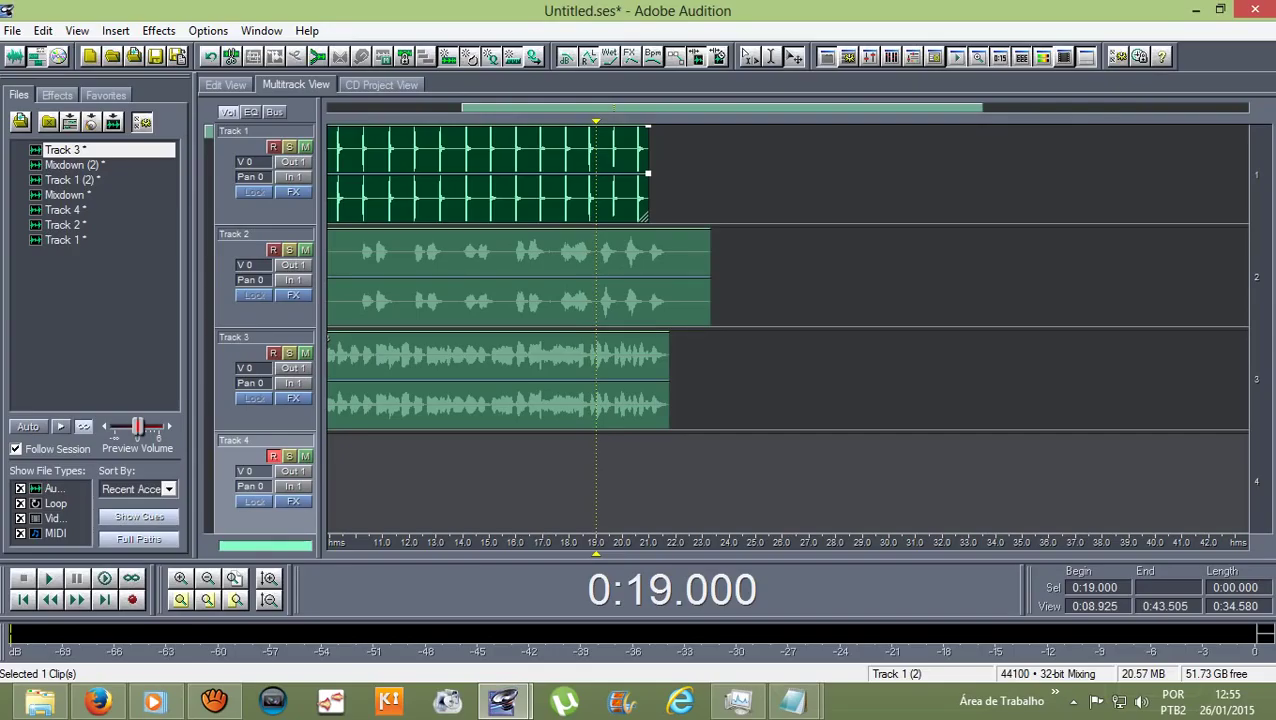
left_click_drag(596, 121, 586, 121)
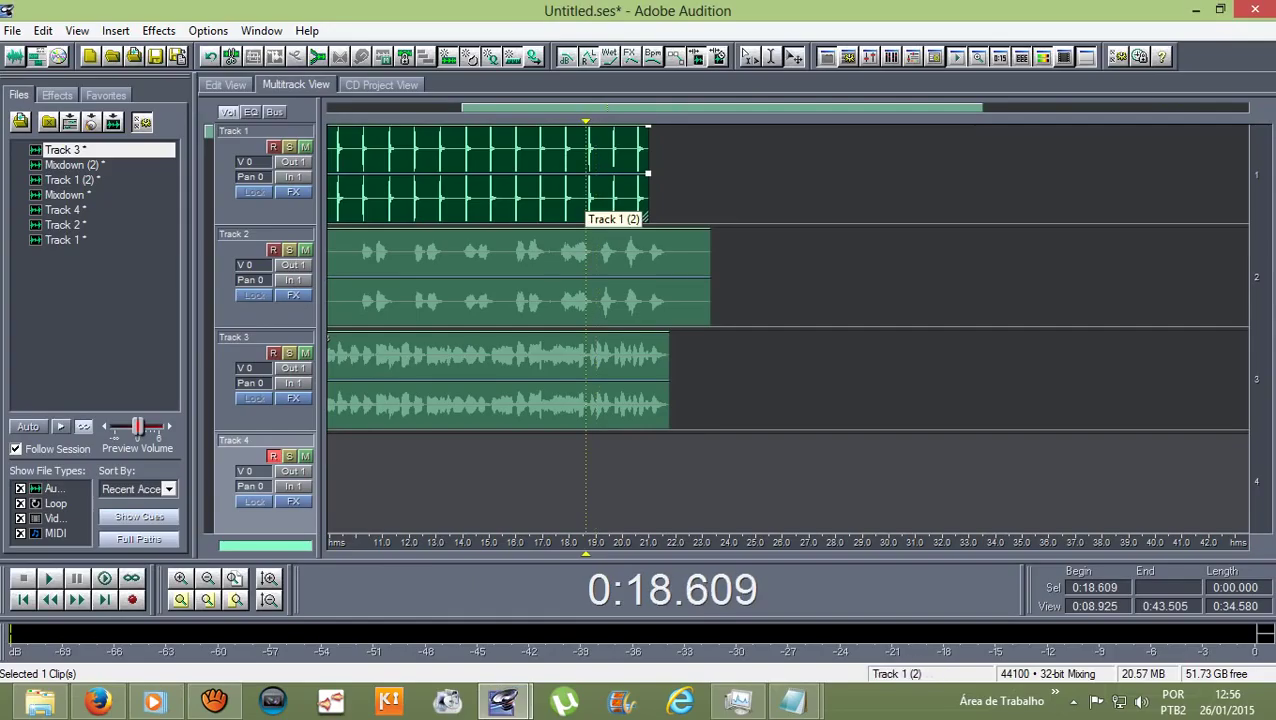
left_click(132, 599)
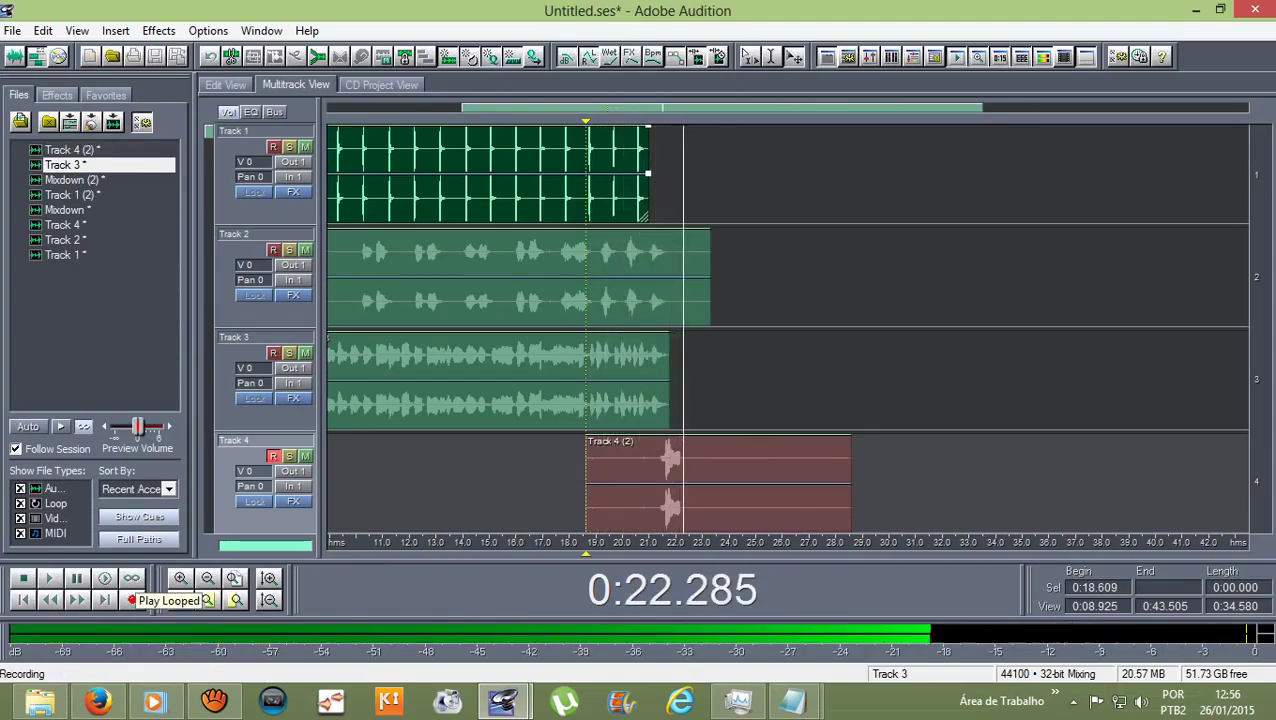
key("space")
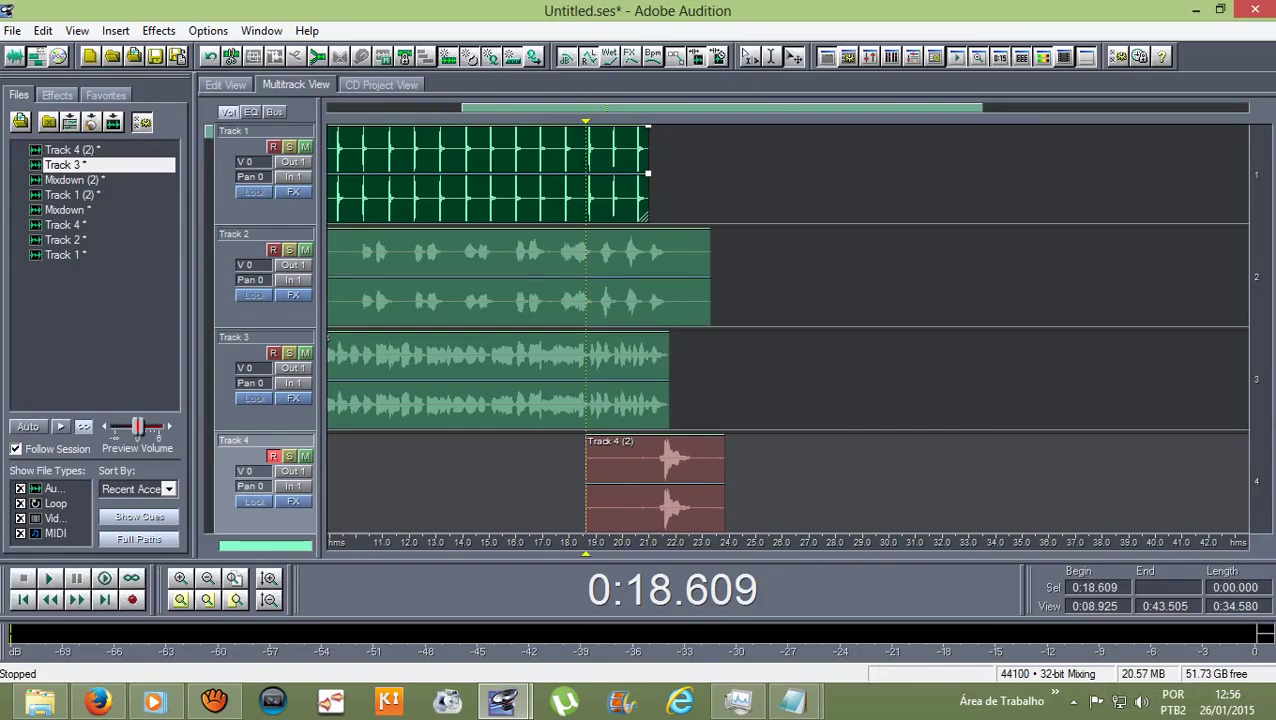
- Play back the new Track 4 recording with the mix and move the playback cursor to about 20.5 seconds
key("space")
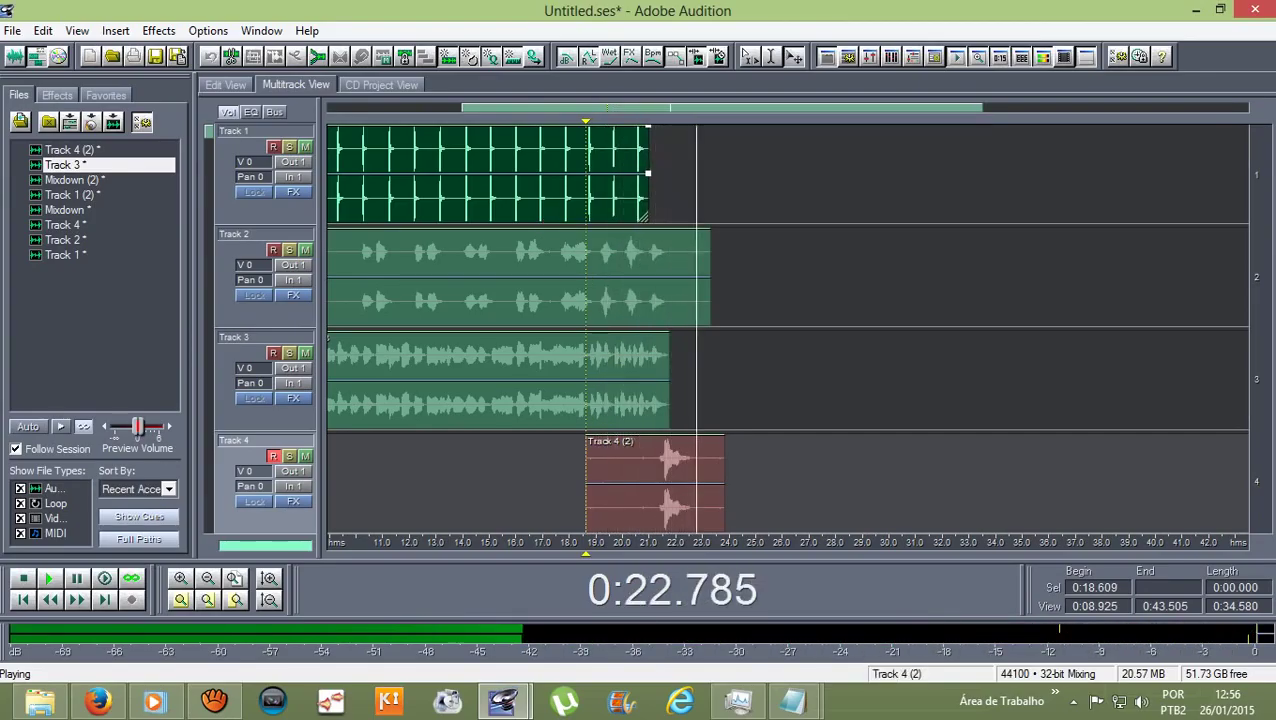
key("space")
scroll(625, 175, "down", 1)
scroll(265, 200, "down", 1)
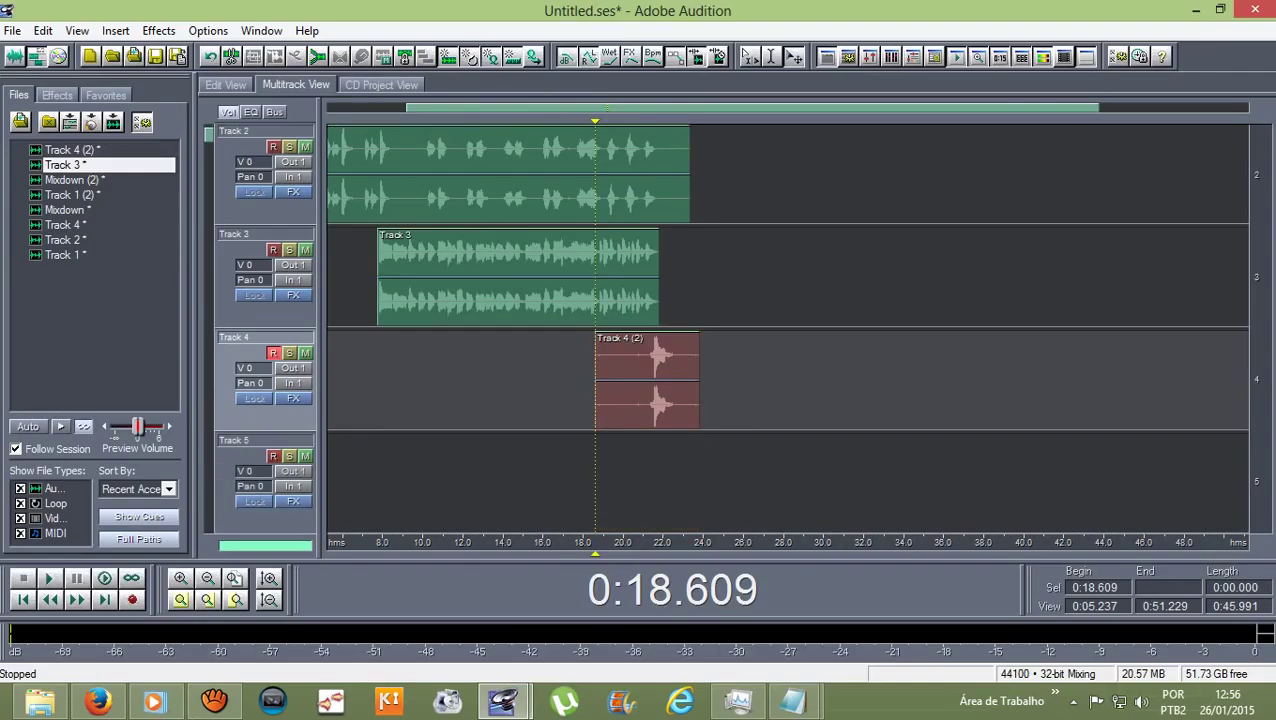
scroll(641, 175, "up", 2)
left_click_drag(559, 122, 627, 122)
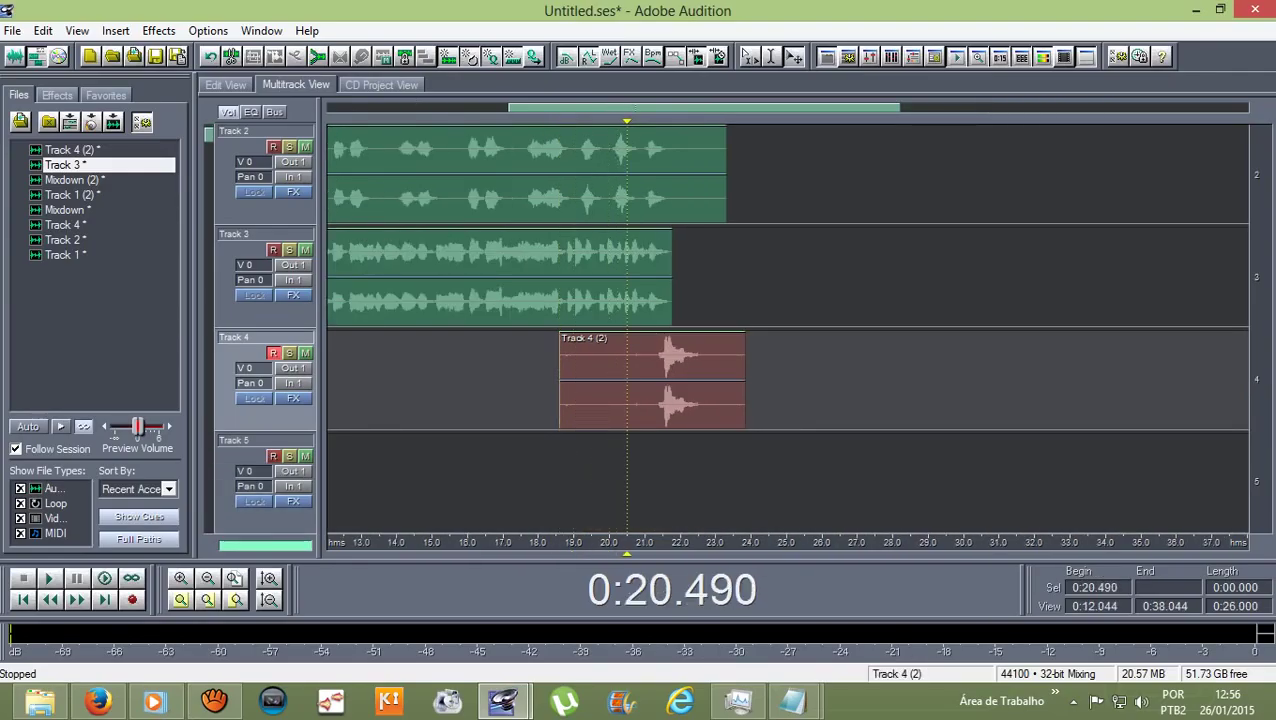
- Apply Studio Reverb with the Vocal Reverb (small) preset to the Track 4 (2) waveform from 21.282 to 22.800 seconds
double_click(686, 375)
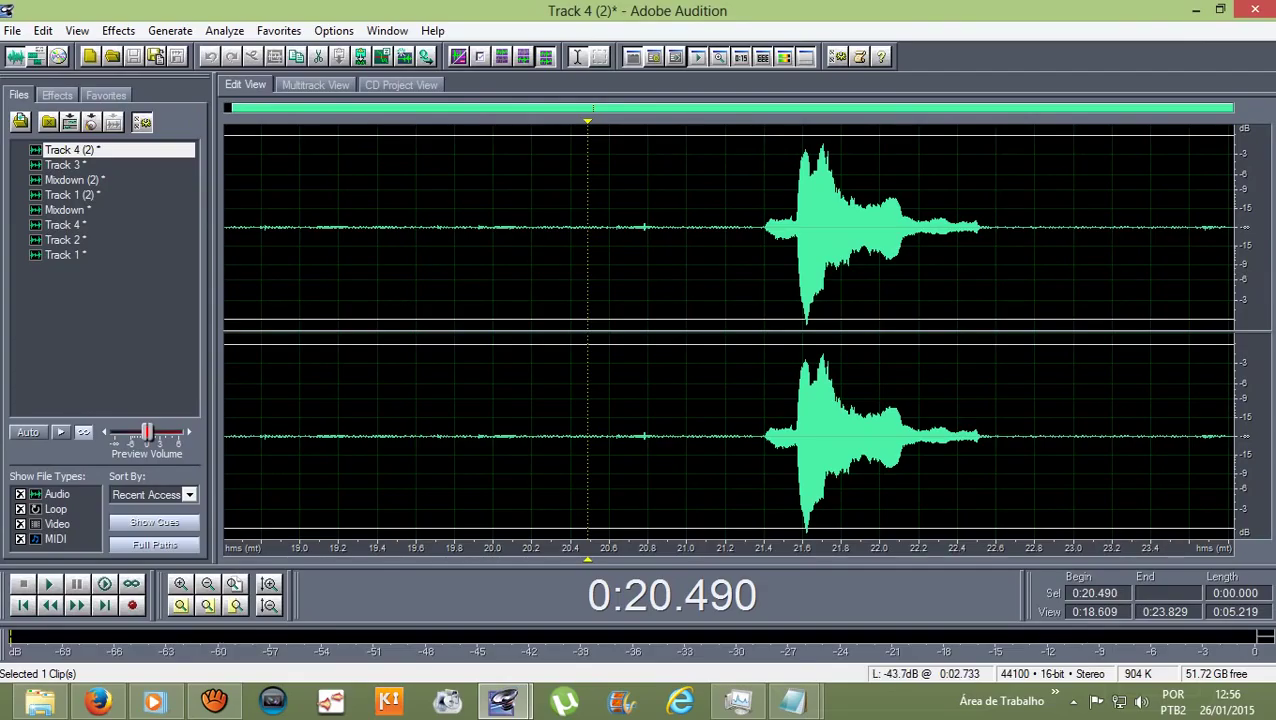
left_click_drag(742, 230, 1034, 230)
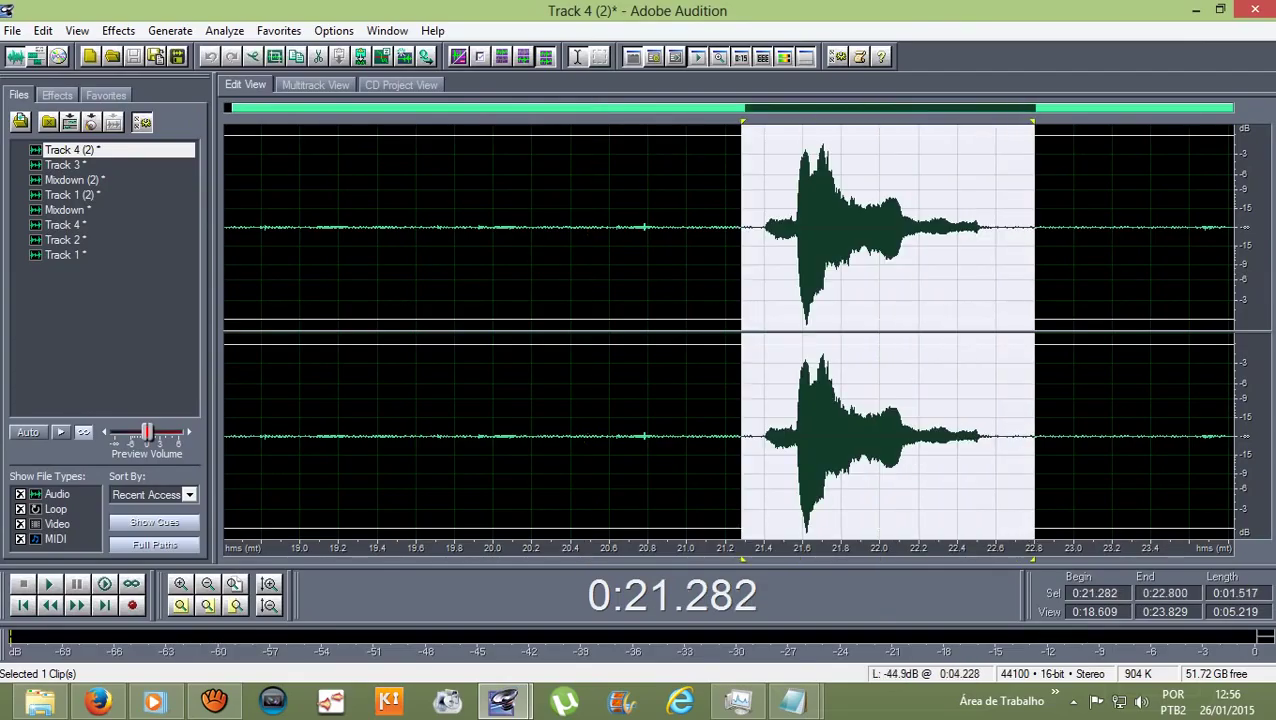
left_click(118, 30)
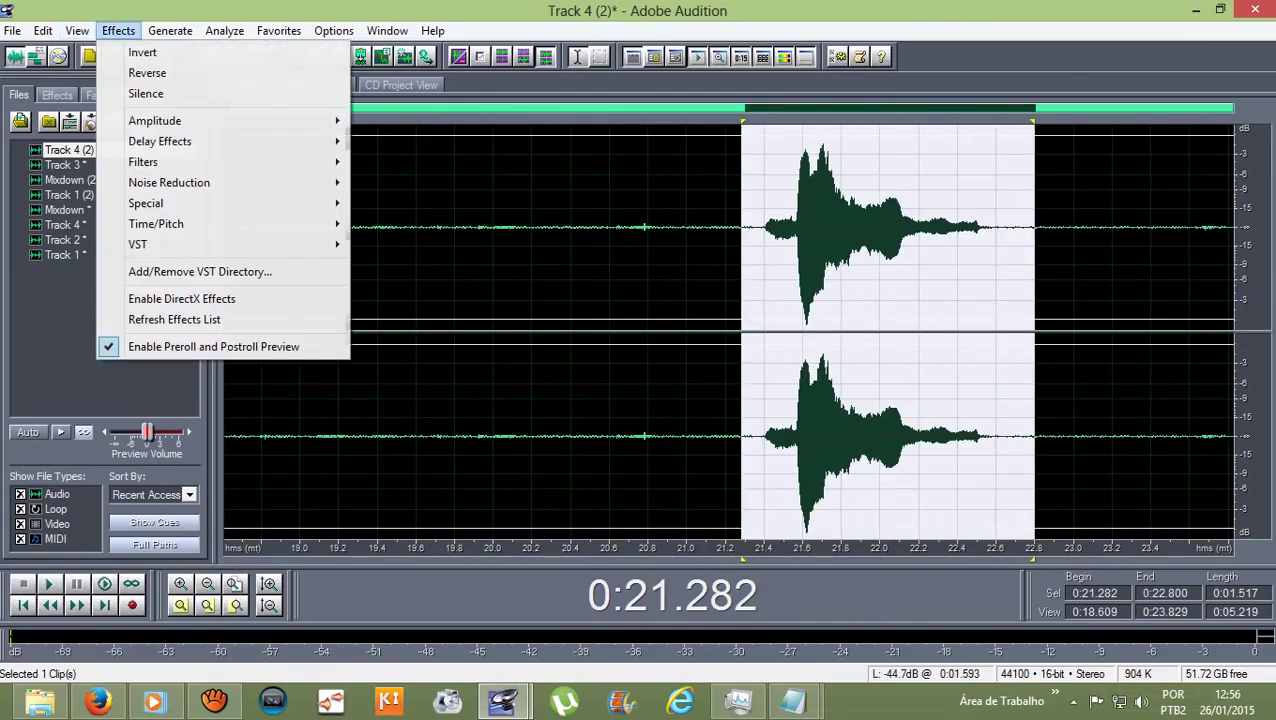
mouse_move(170, 141)
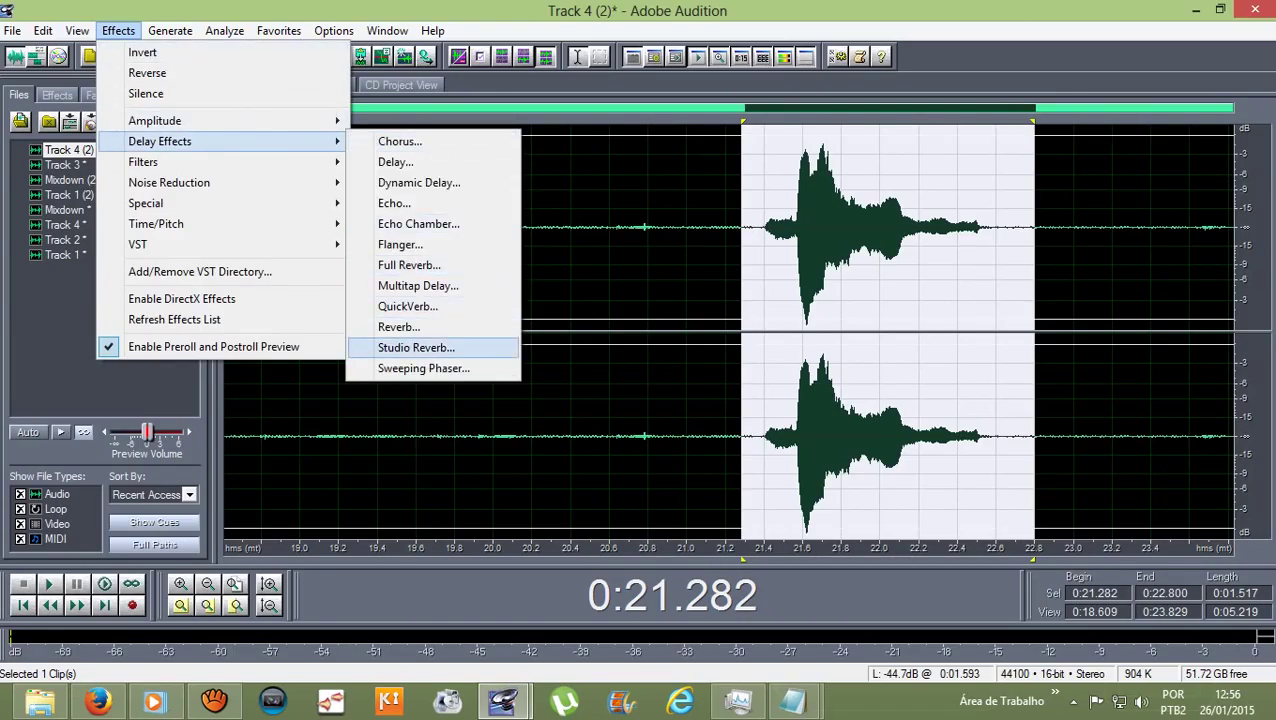
left_click(416, 347)
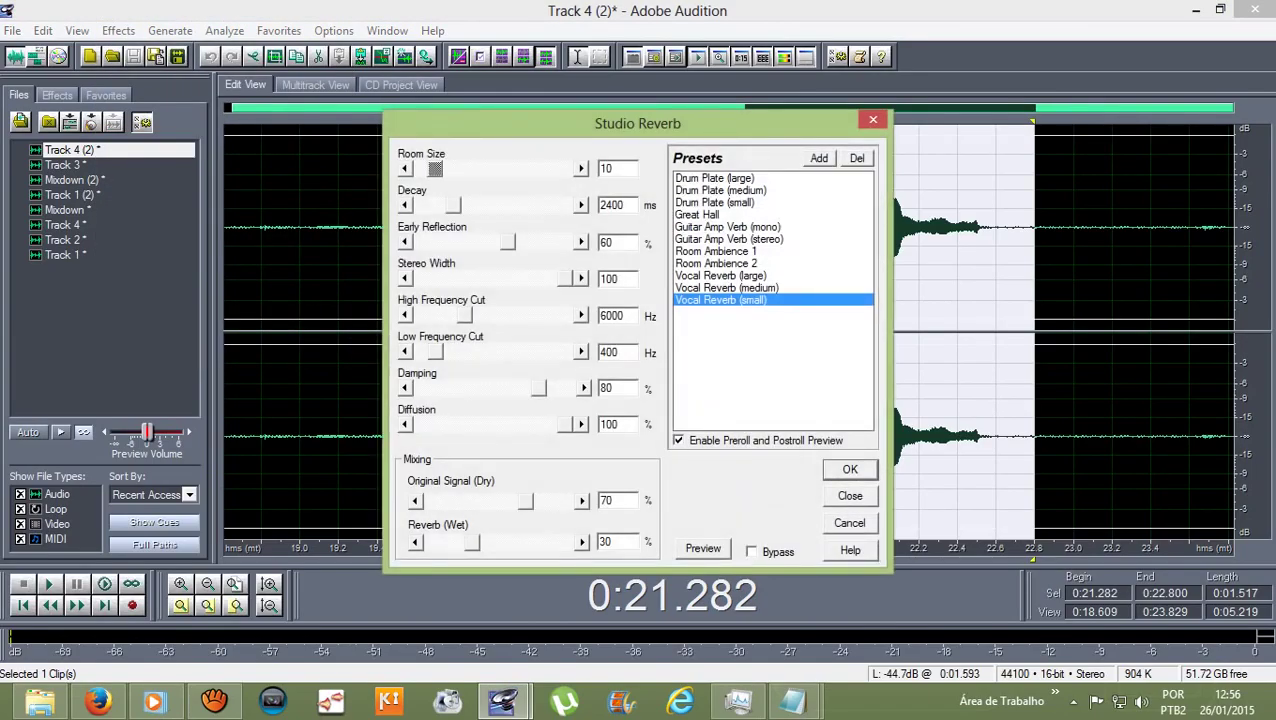
left_click(849, 469)
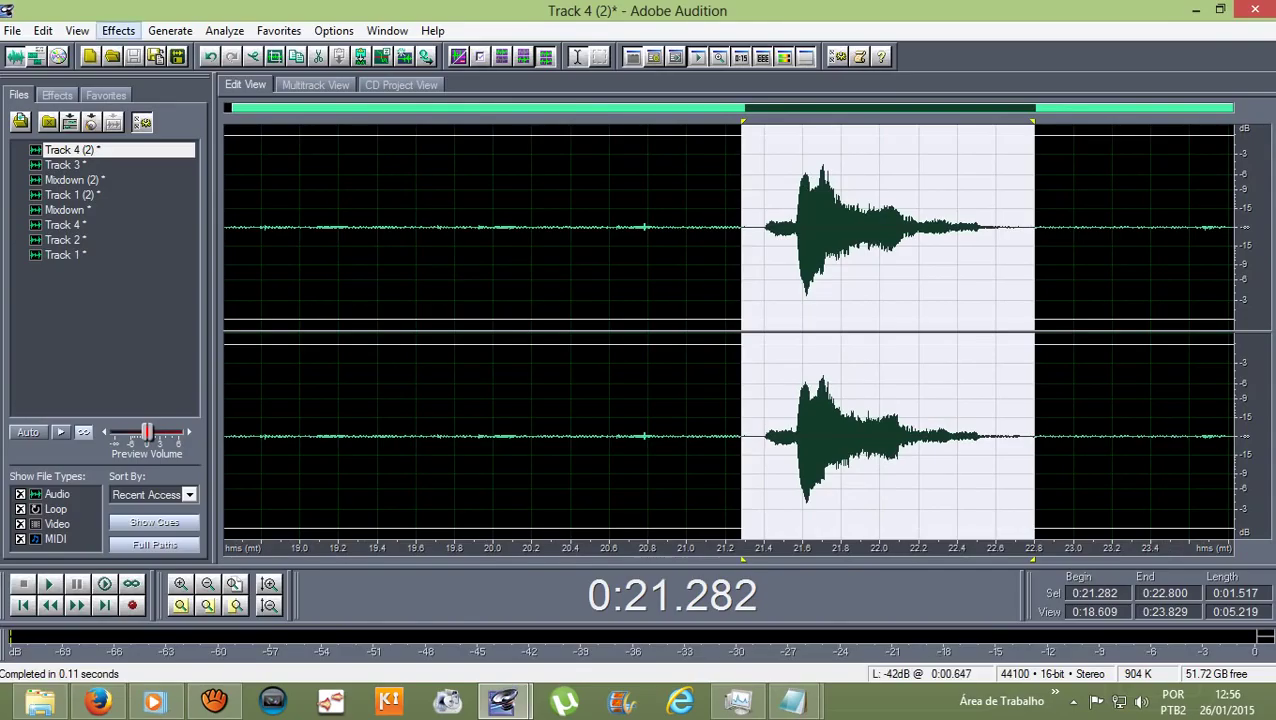
- Apply Pitch Correction with the current manual settings to the selected Track 4 (2) audio from 21.282 to 22.800 seconds
left_click(118, 31)
mouse_move(156, 224)
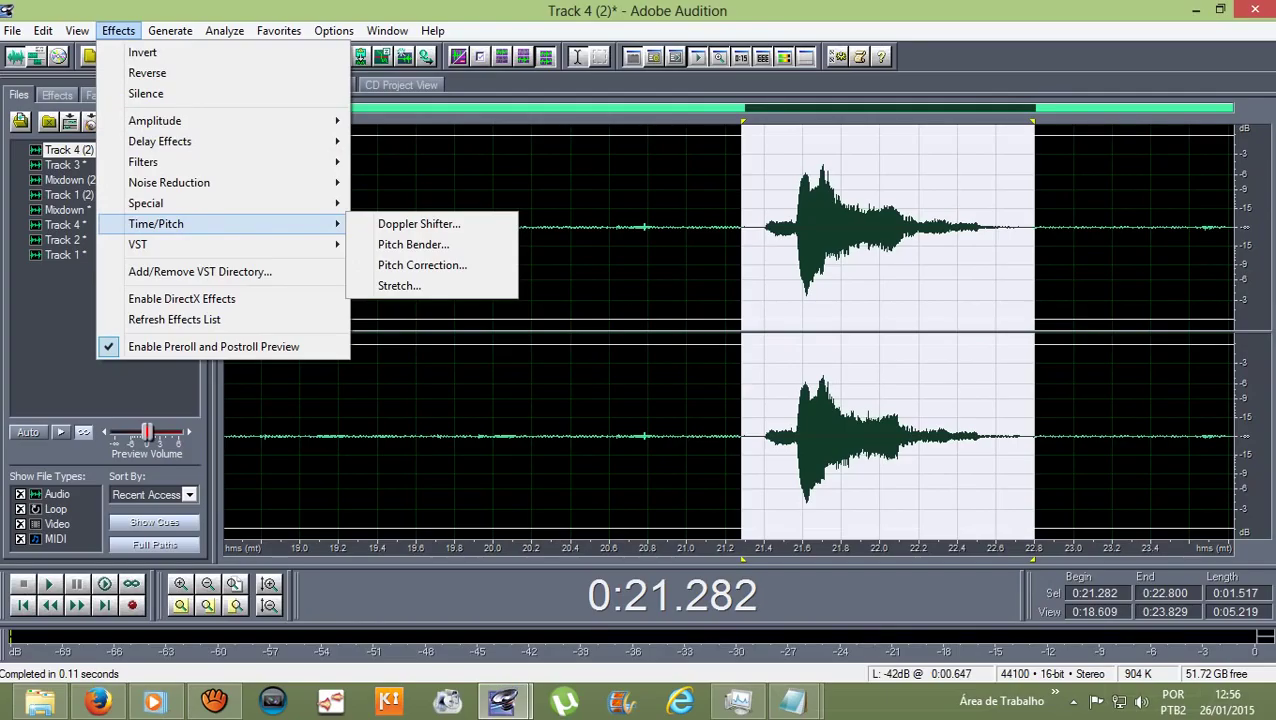
left_click(422, 265)
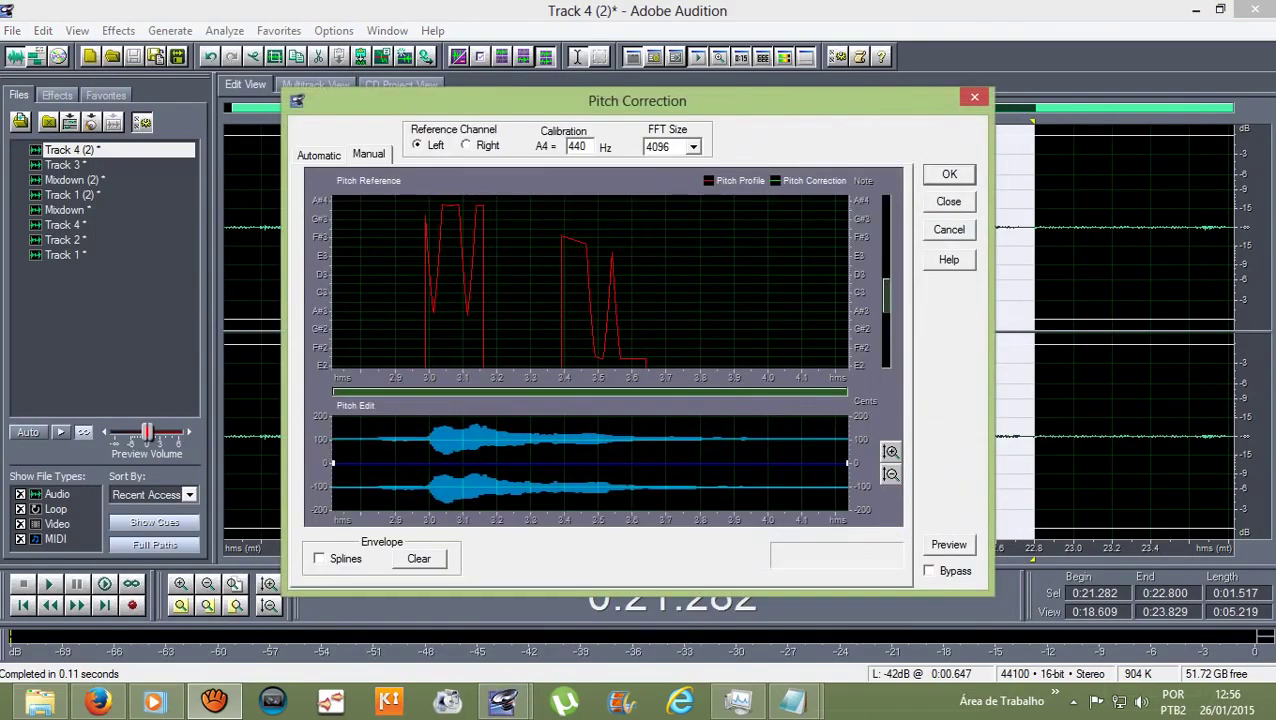
left_click(949, 174)
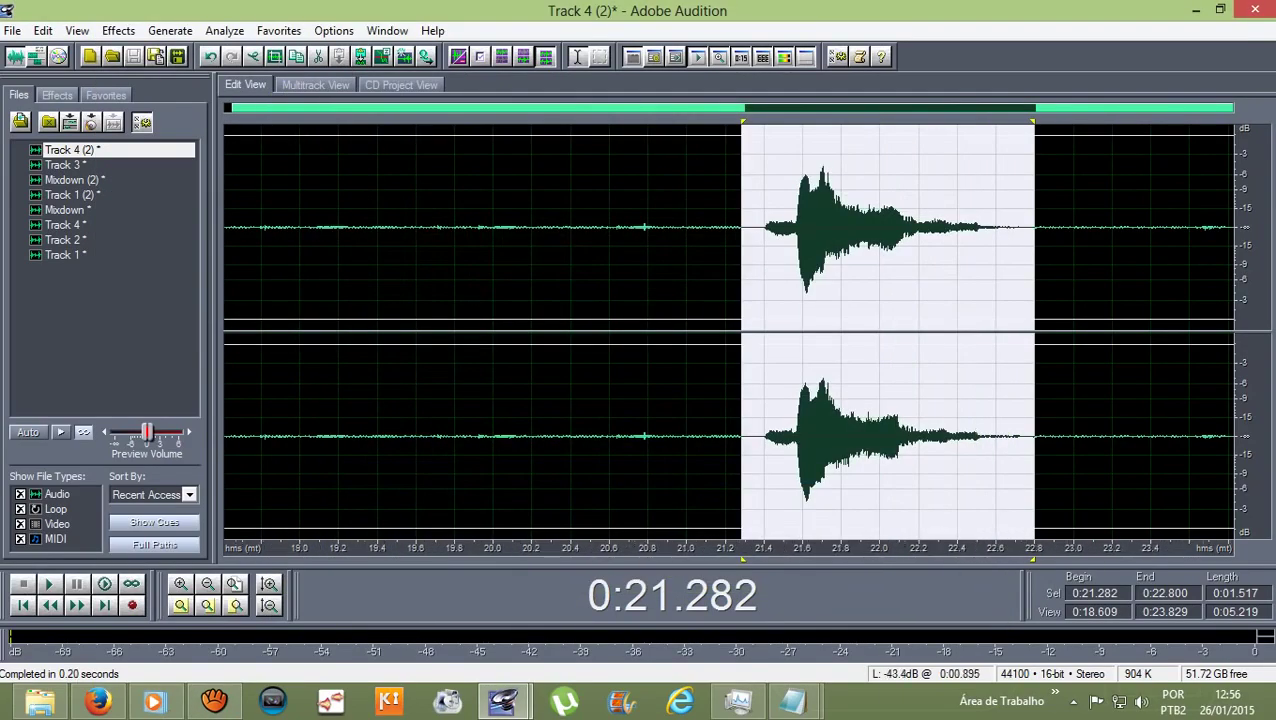
- Return to the multitrack session and play back the mix with the processed Track 4 clip
left_click(389, 262)
key("F12")
key("space")
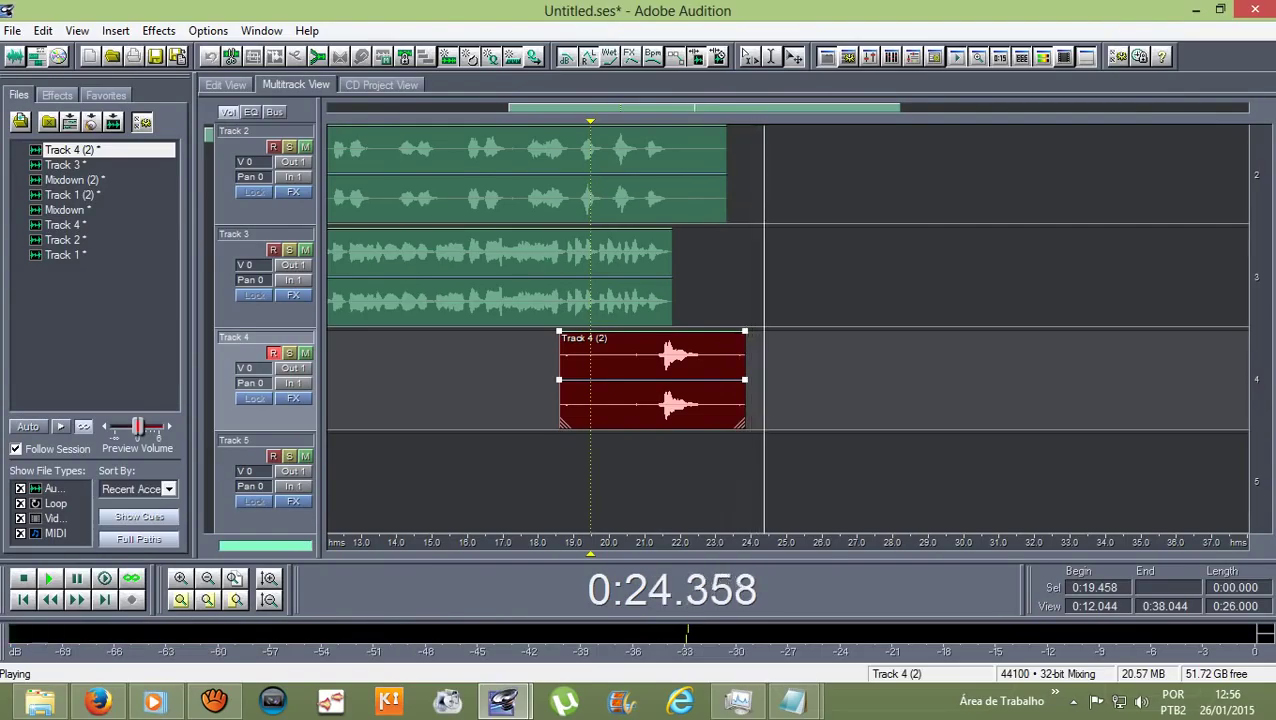
- Trim both ends of the Track 4 (2) clip so it runs from about 21.2 to 22.6 seconds, and stop playback
left_click_drag(738, 423, 700, 423)
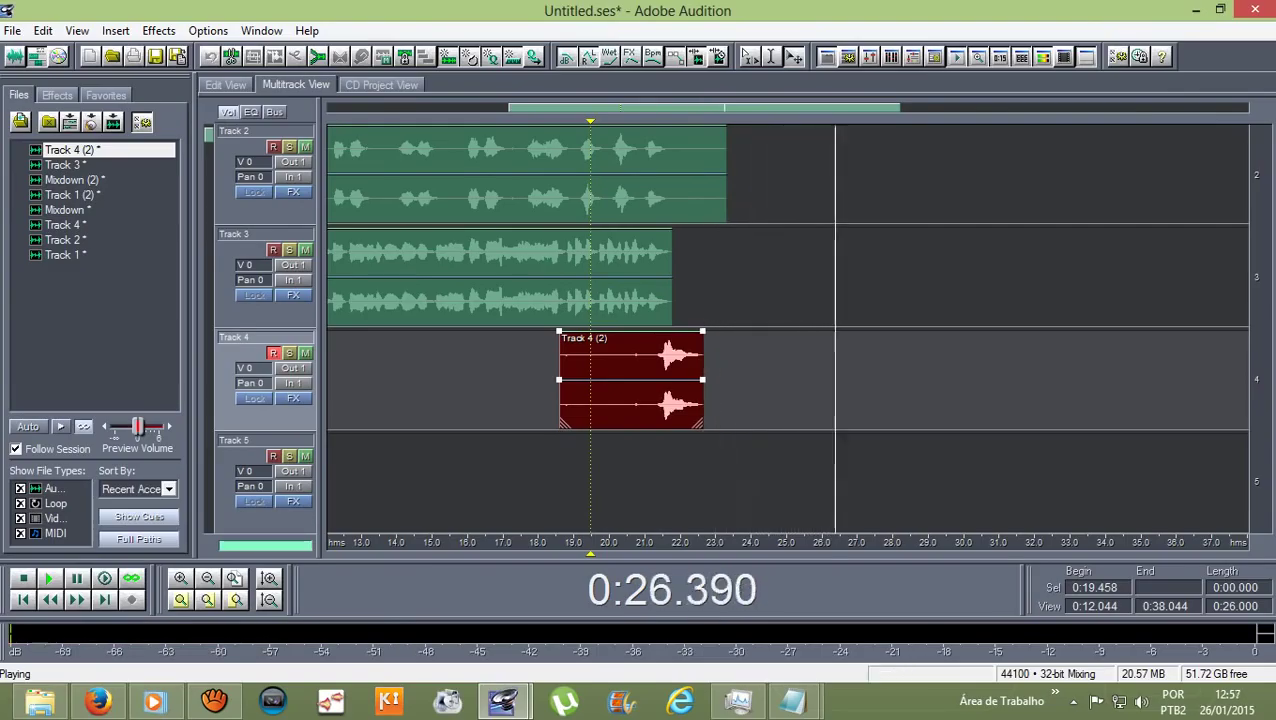
left_click_drag(563, 423, 653, 400)
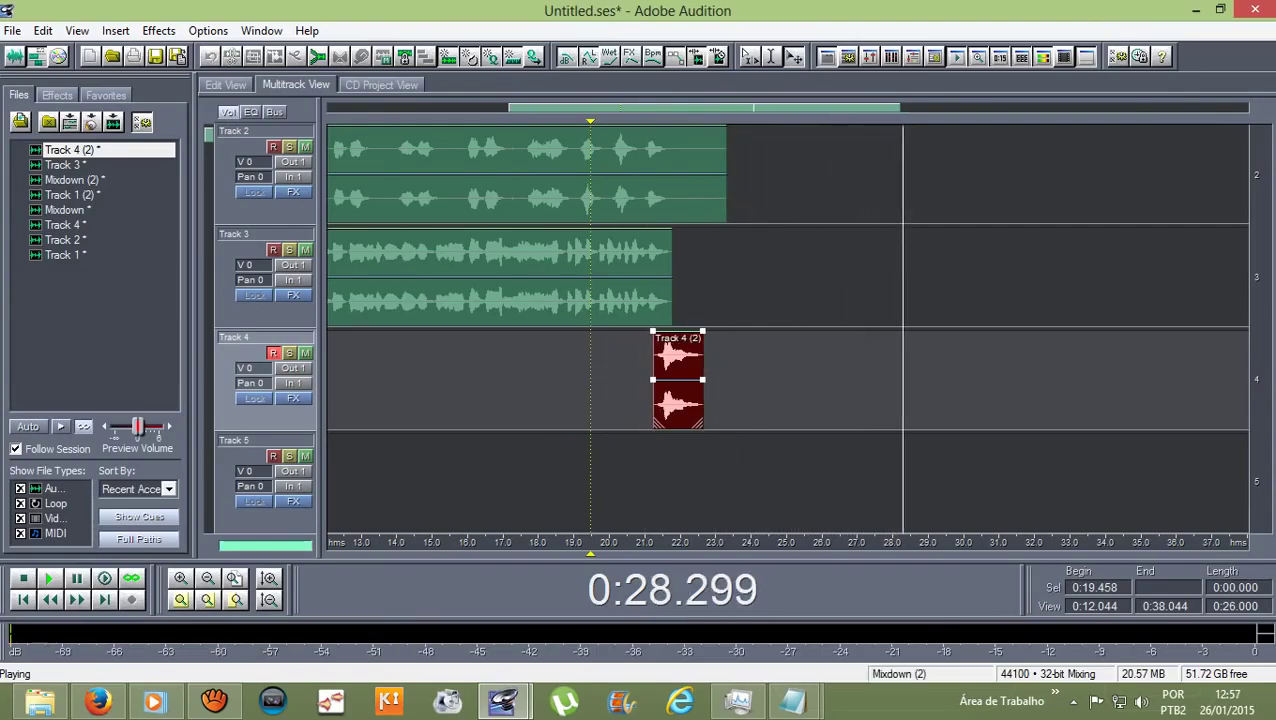
key("space")
scroll(640, 400, "up", 2)
mouse_move(757, 400)
left_mouse_down()
mouse_move(826, 400)
mouse_move(748, 400)
left_mouse_up()
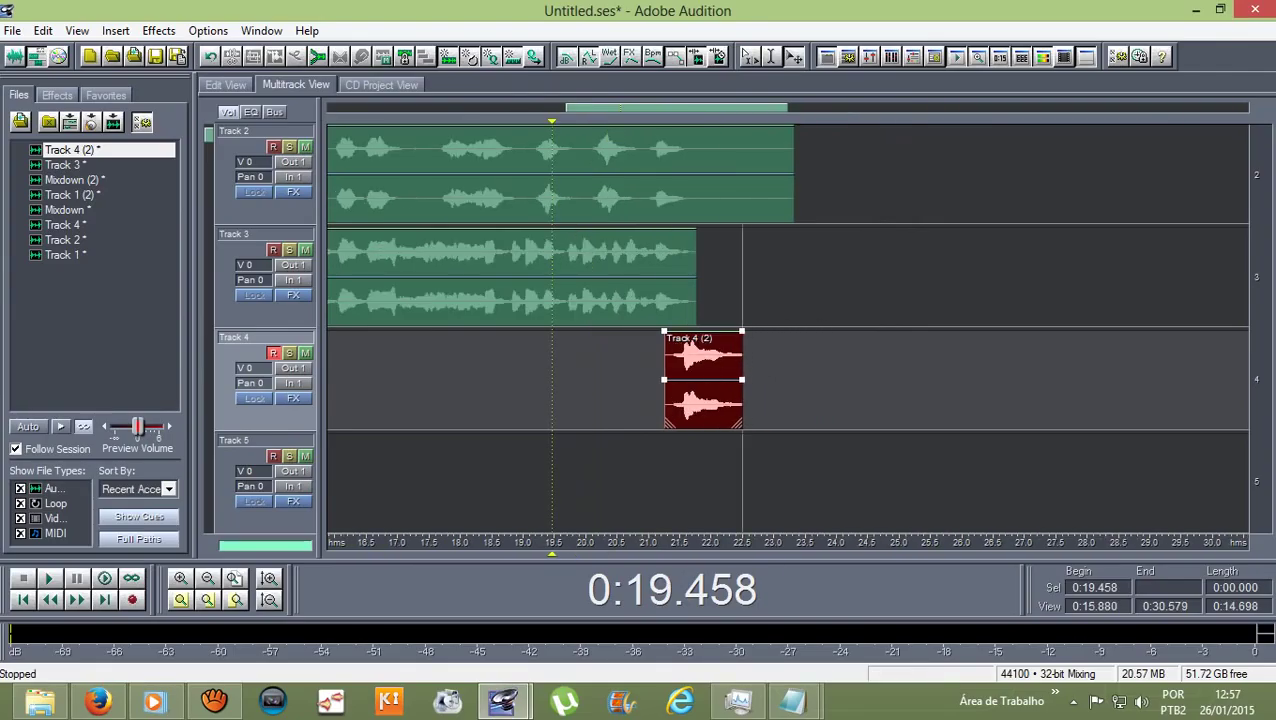
scroll(738, 205, "up", 1)
scroll(738, 205, "down", 1)
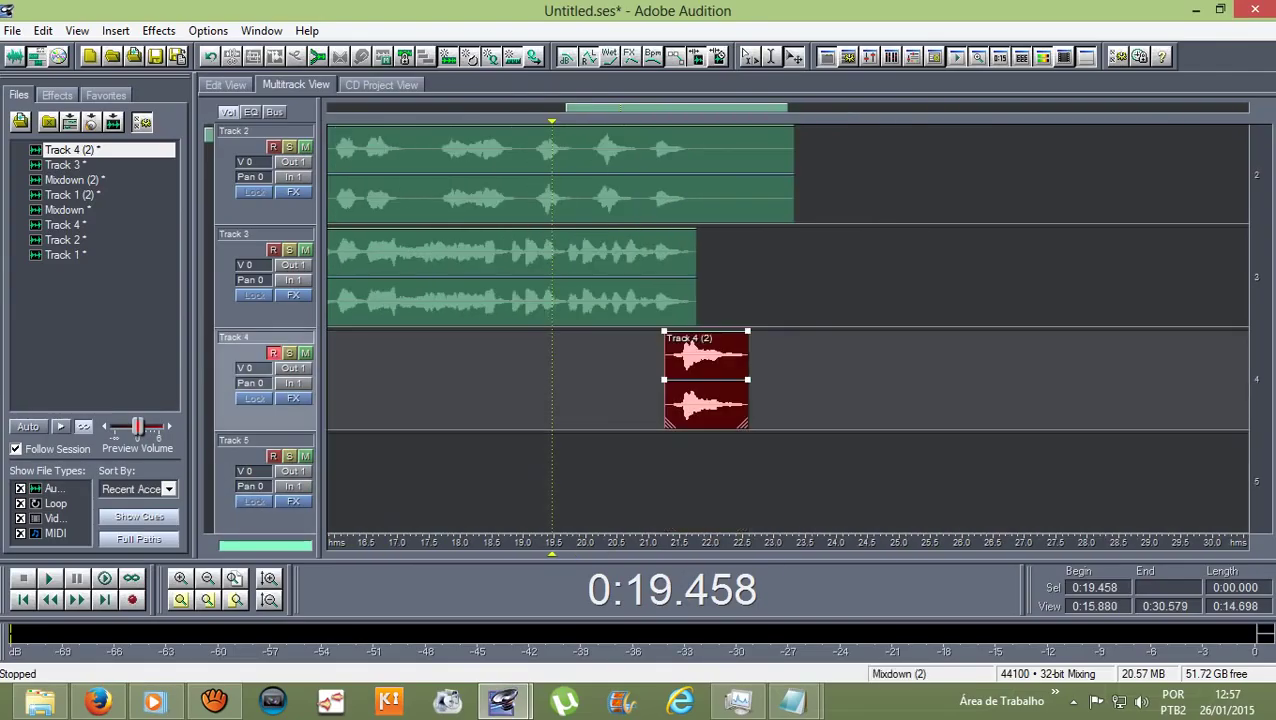
- Trim the end of the Mixdown (2) clip on Track 2 back to about 21.6 seconds
left_click_drag(794, 173, 690, 173)
scroll(691, 173, "down", 1)
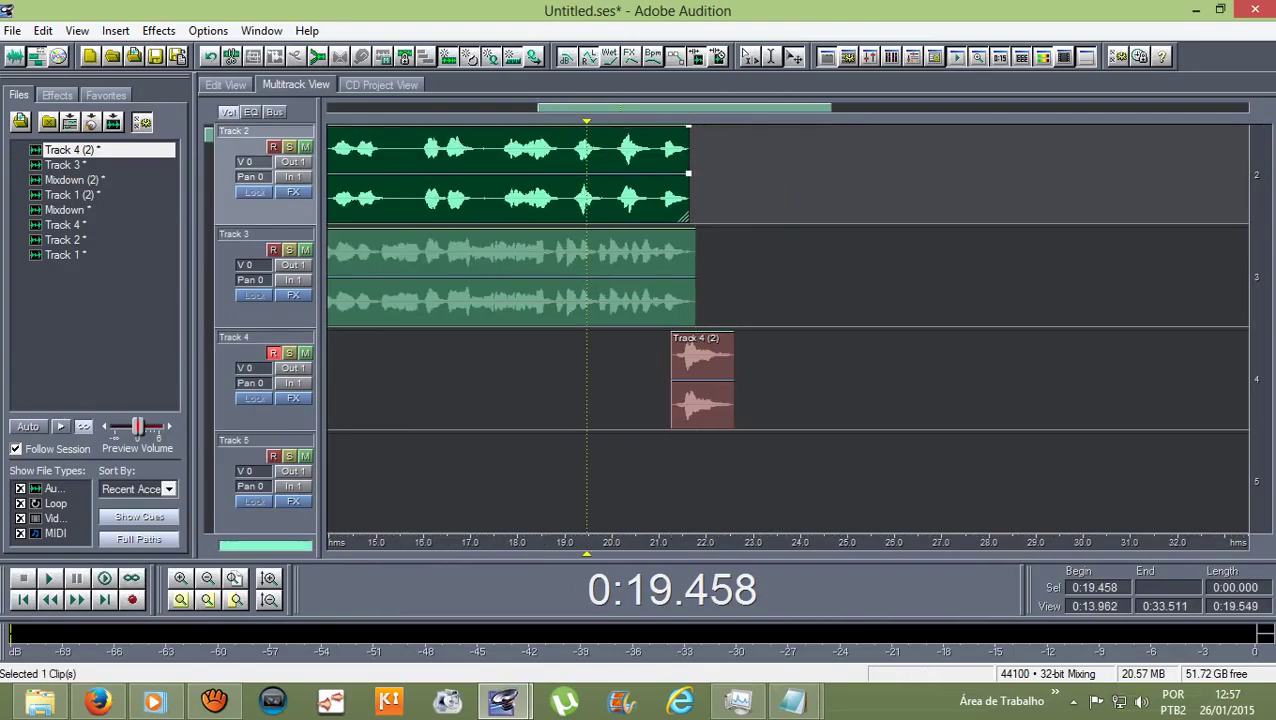
scroll(691, 173, "up", 1)
scroll(700, 300, "down", 4)
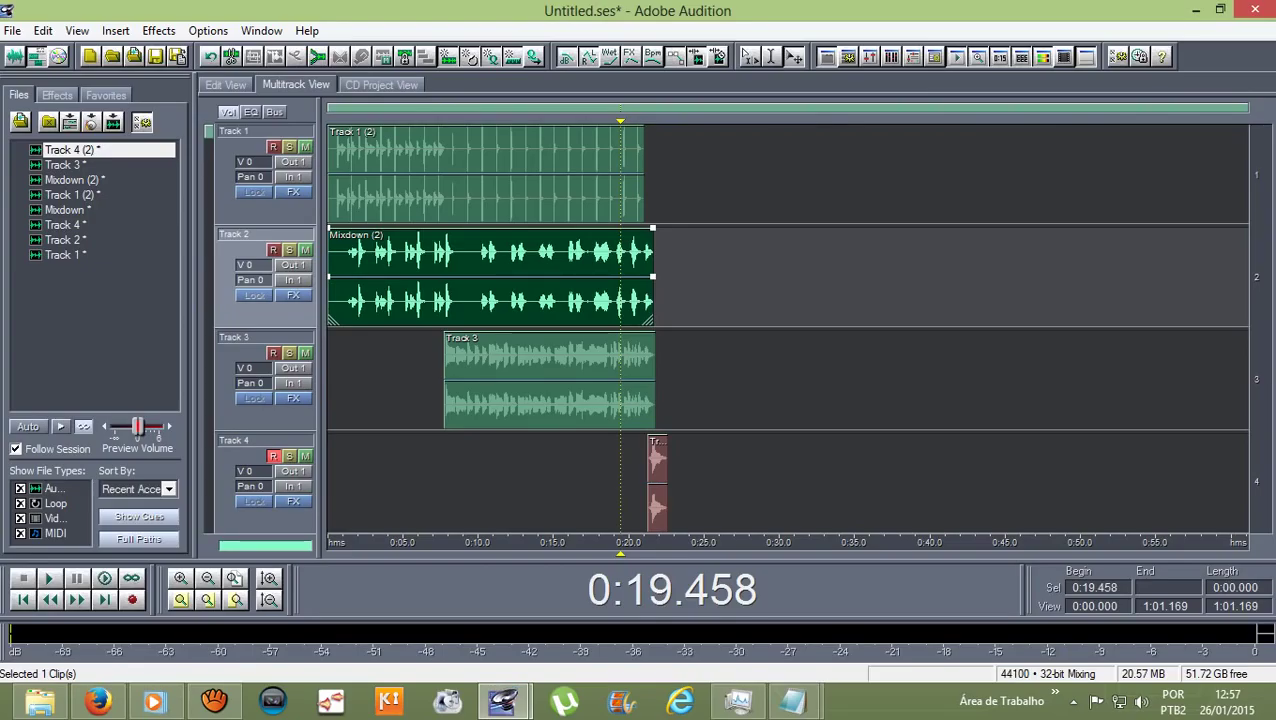
- Begin exporting the session's audio mix and name the file "Atirei o pau no gato oficial"
key("alt")
left_click(12, 31)
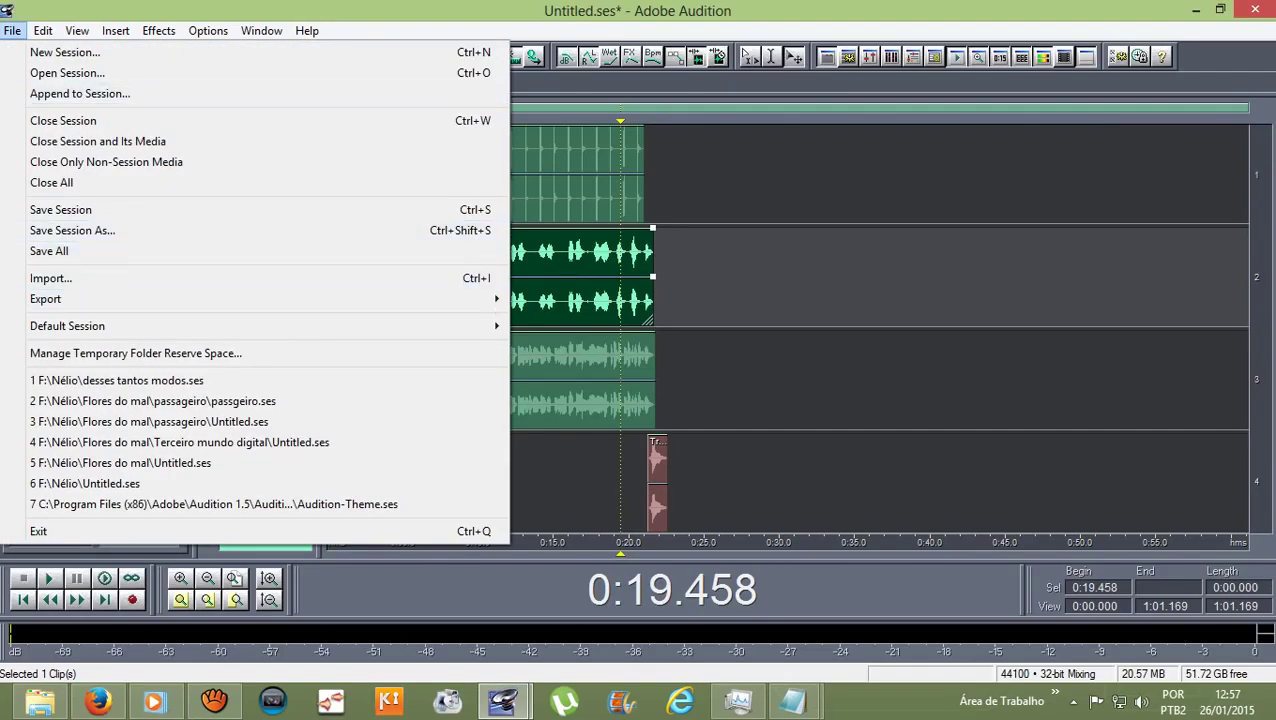
key("e")
key("Return")
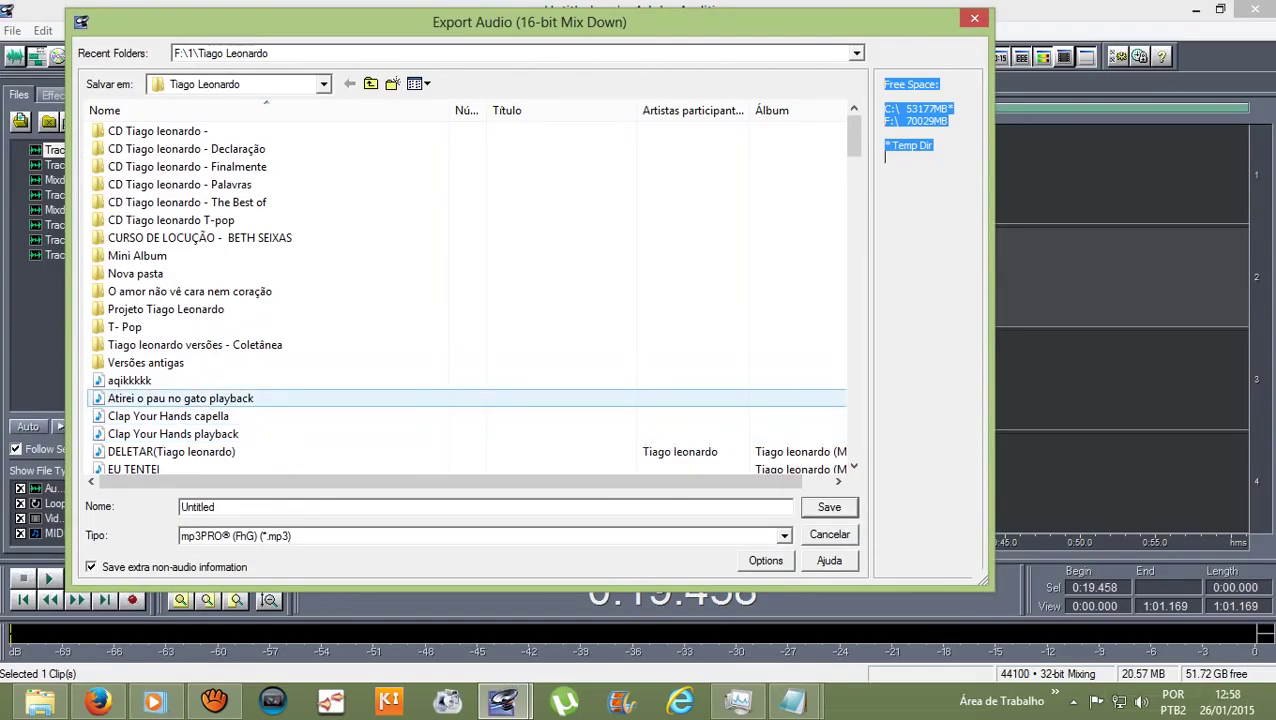
left_click(180, 398)
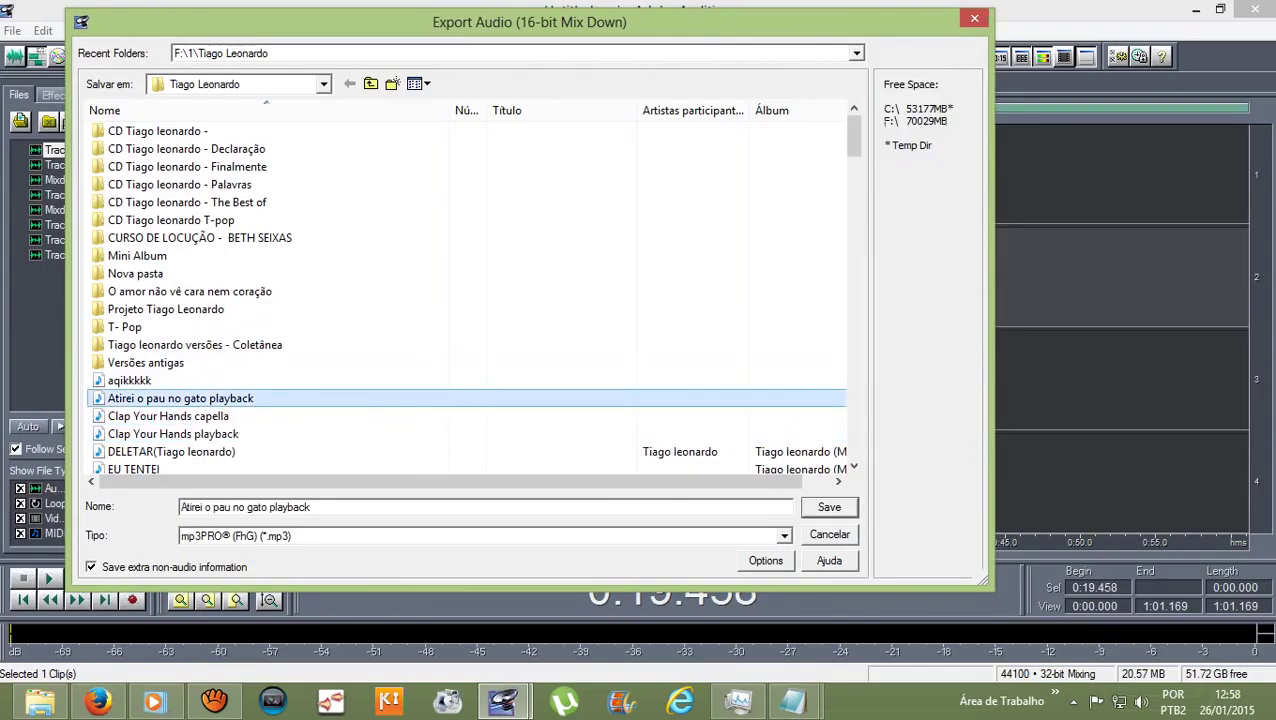
left_click(310, 507)
key("BackSpace")
key("BackSpace")
key("BackSpace")
key("BackSpace")
key("BackSpace")
key("BackSpace")
key("BackSpace")
key("BackSpace")
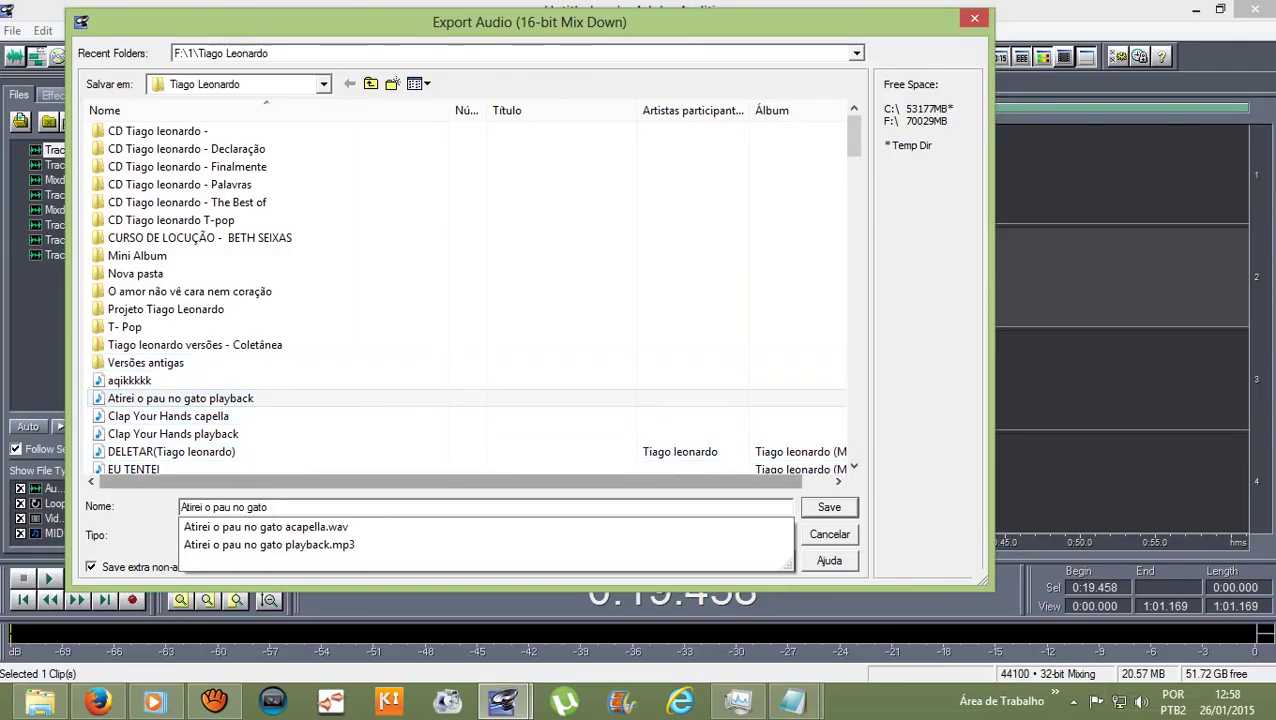
type("ofi")
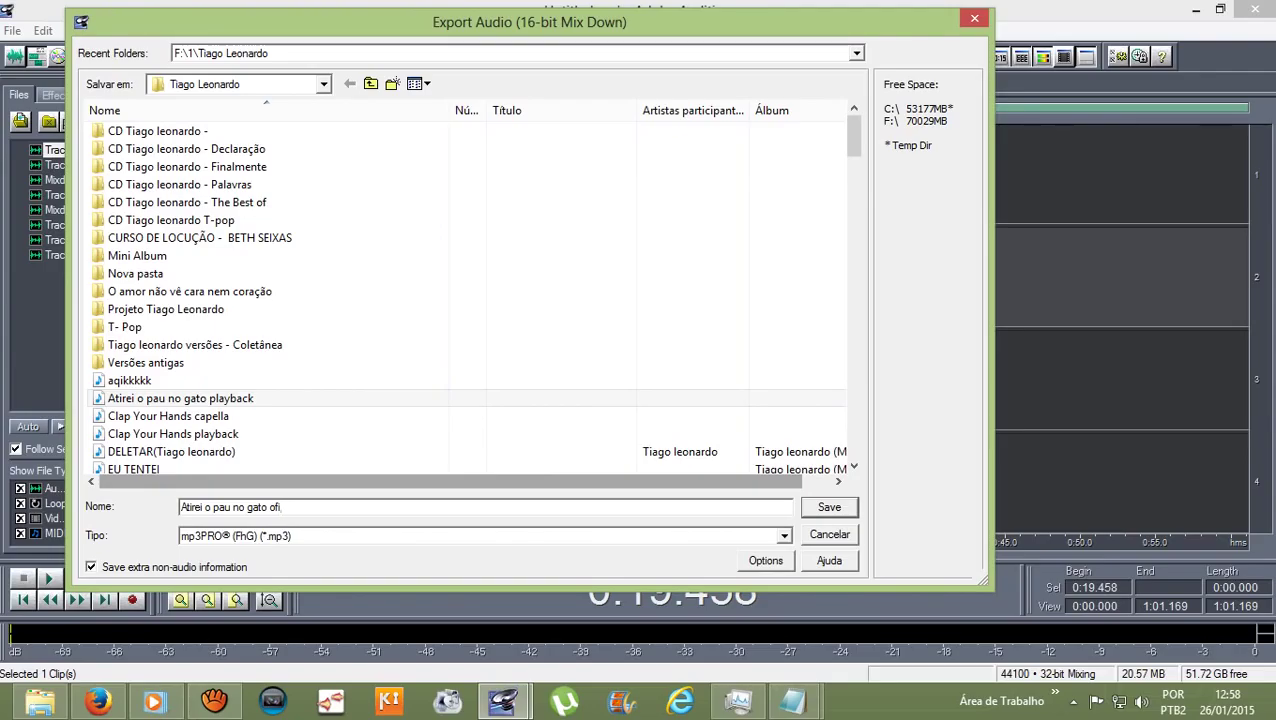
type("cial")
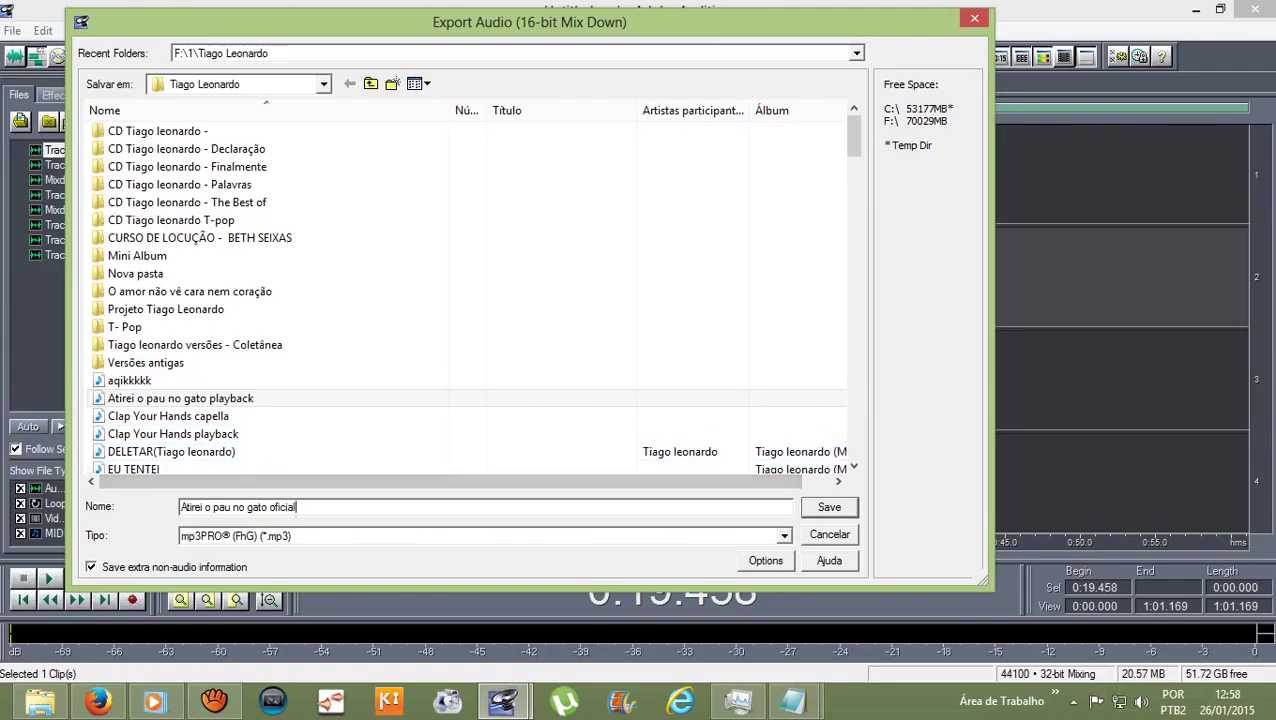
- Keep mp3PRO (FhG) (*.mp3) as the export file type and save the mix
left_click(784, 536)
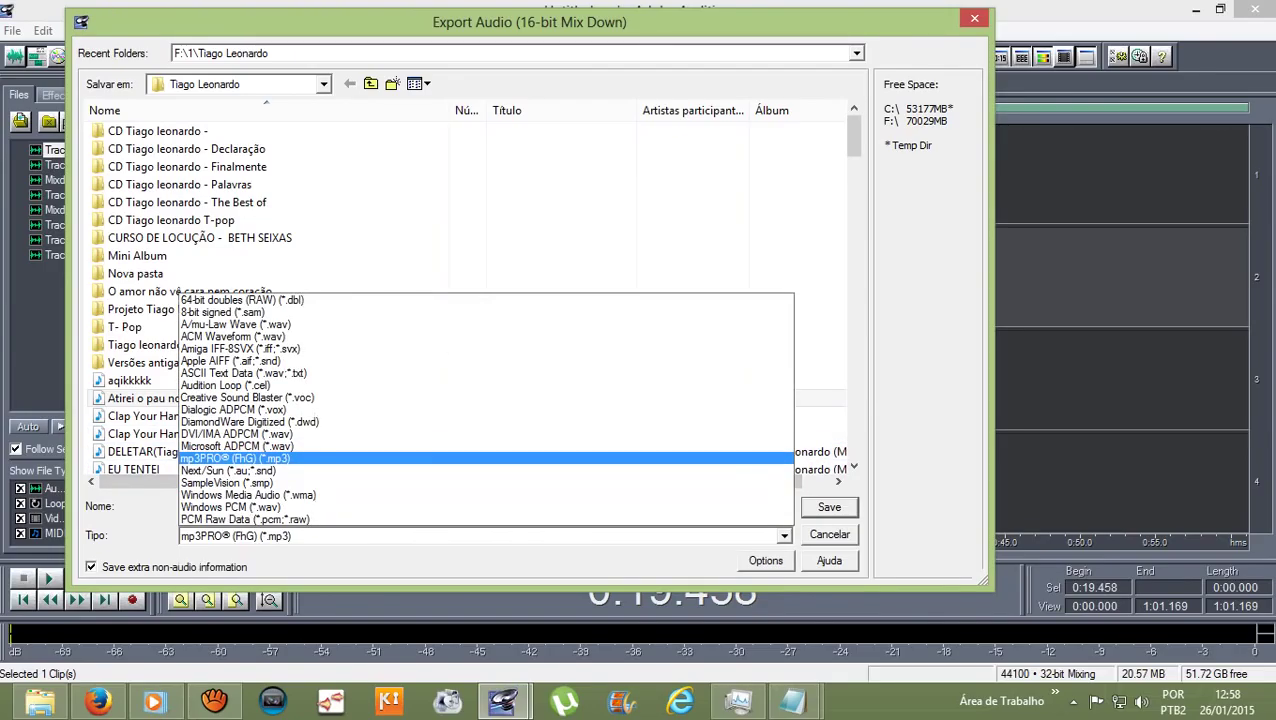
left_click(480, 457)
left_click(829, 507)
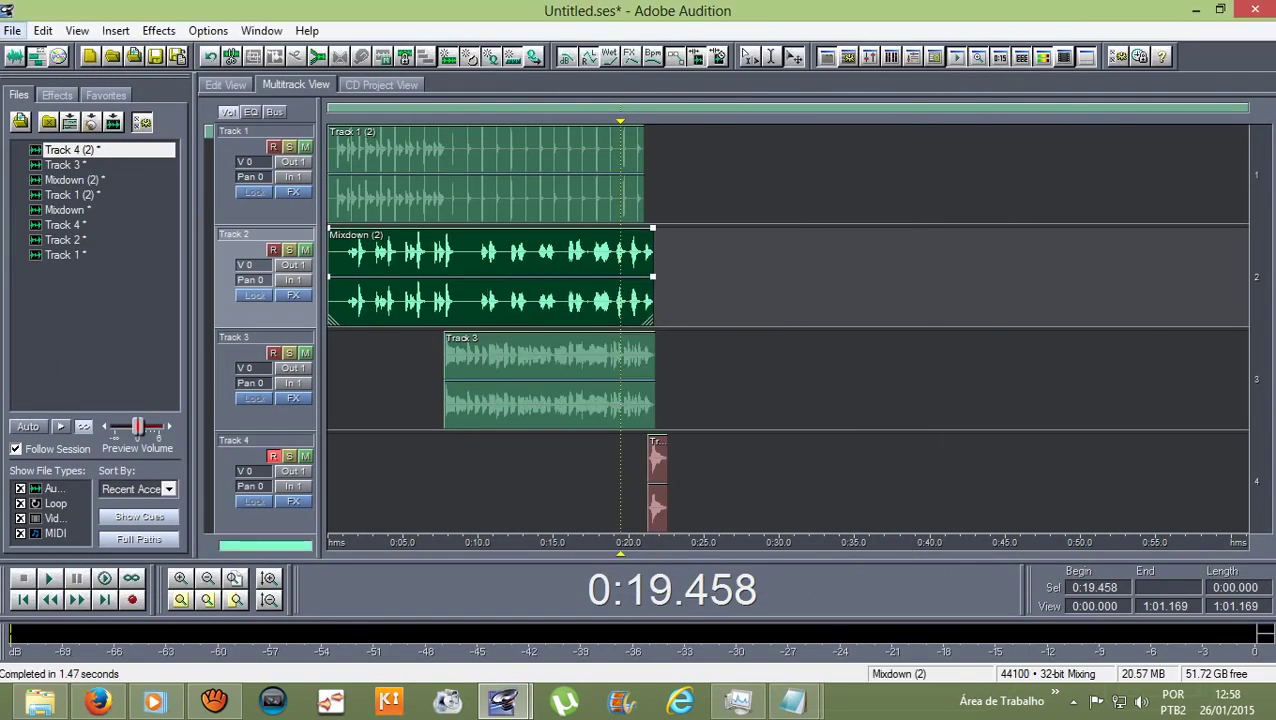
- Export the mix again as "Atirei o pau no gato oficial.wav" in Windows PCM (*.wav) format
left_click(12, 30)
mouse_move(60, 298)
left_click(551, 299)
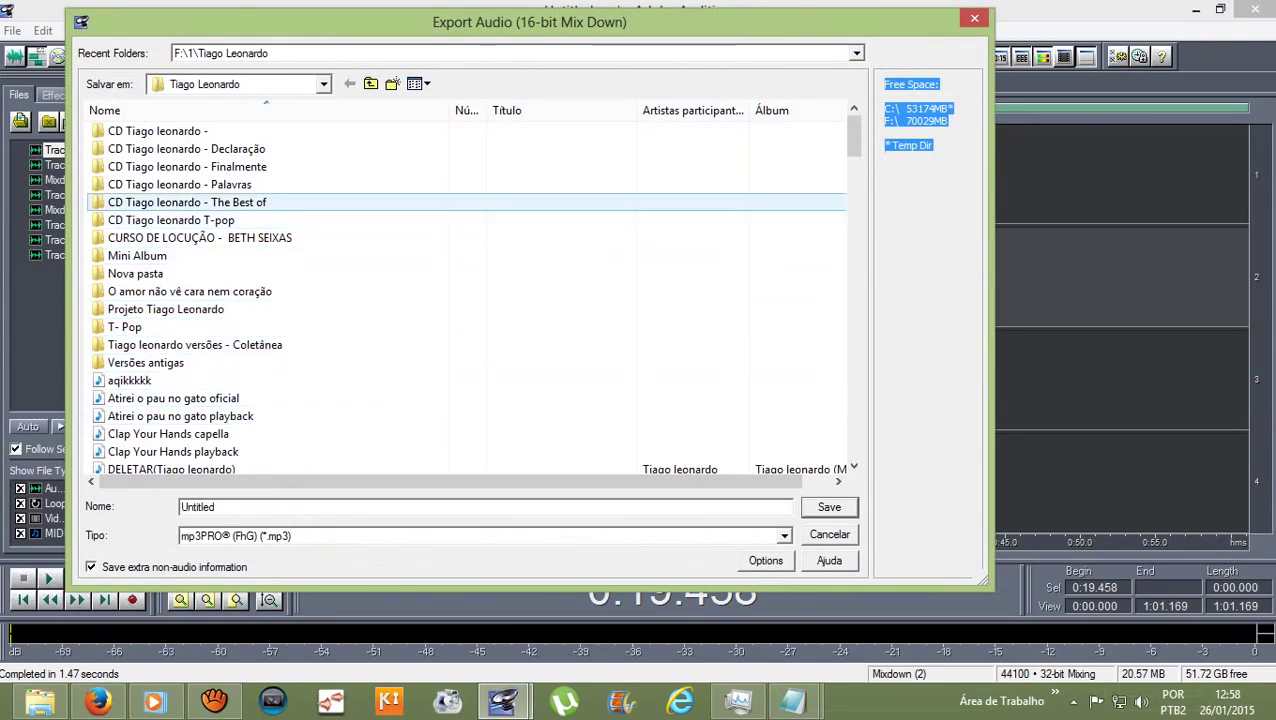
scroll(852, 150, "down", 3)
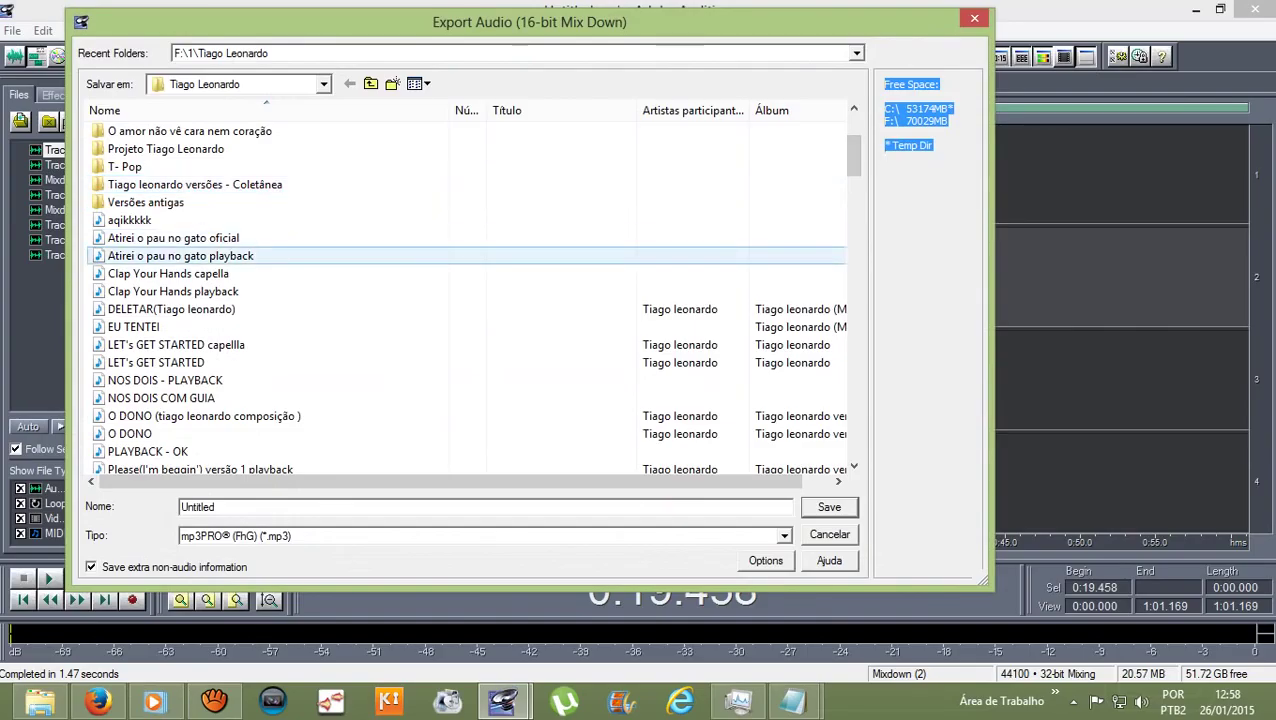
left_click(176, 237)
left_click(485, 536)
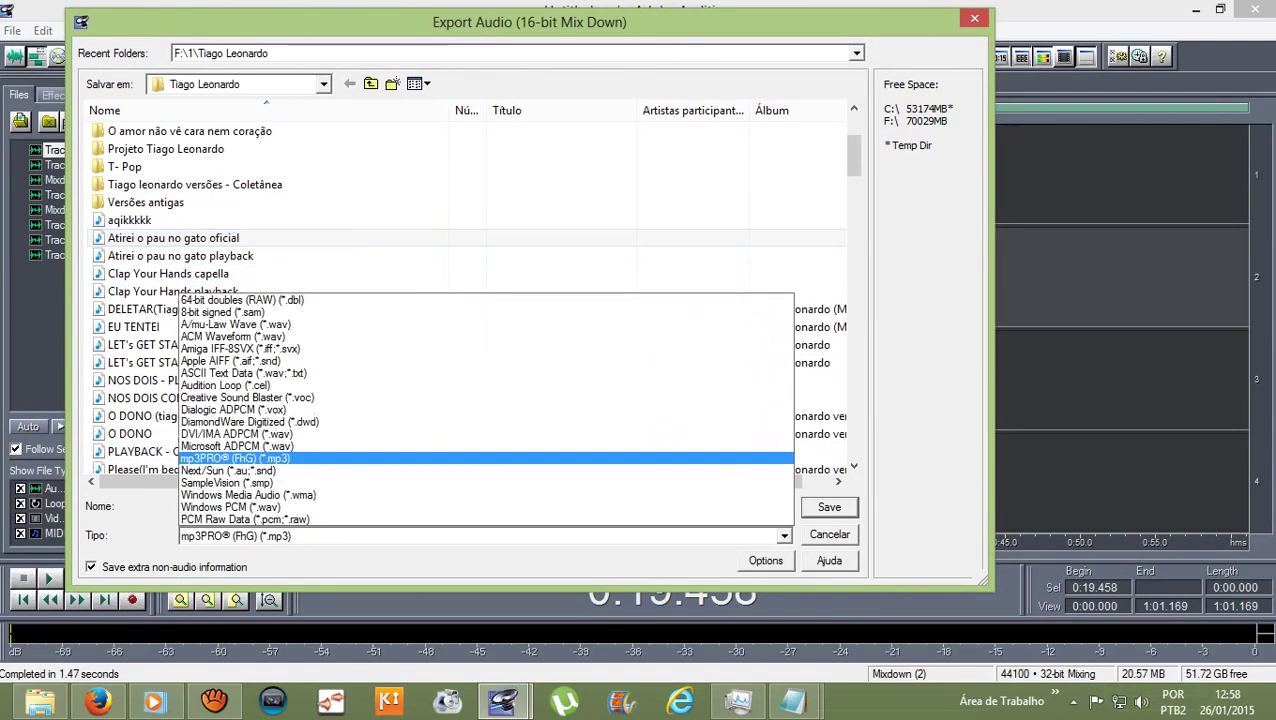
left_click(485, 507)
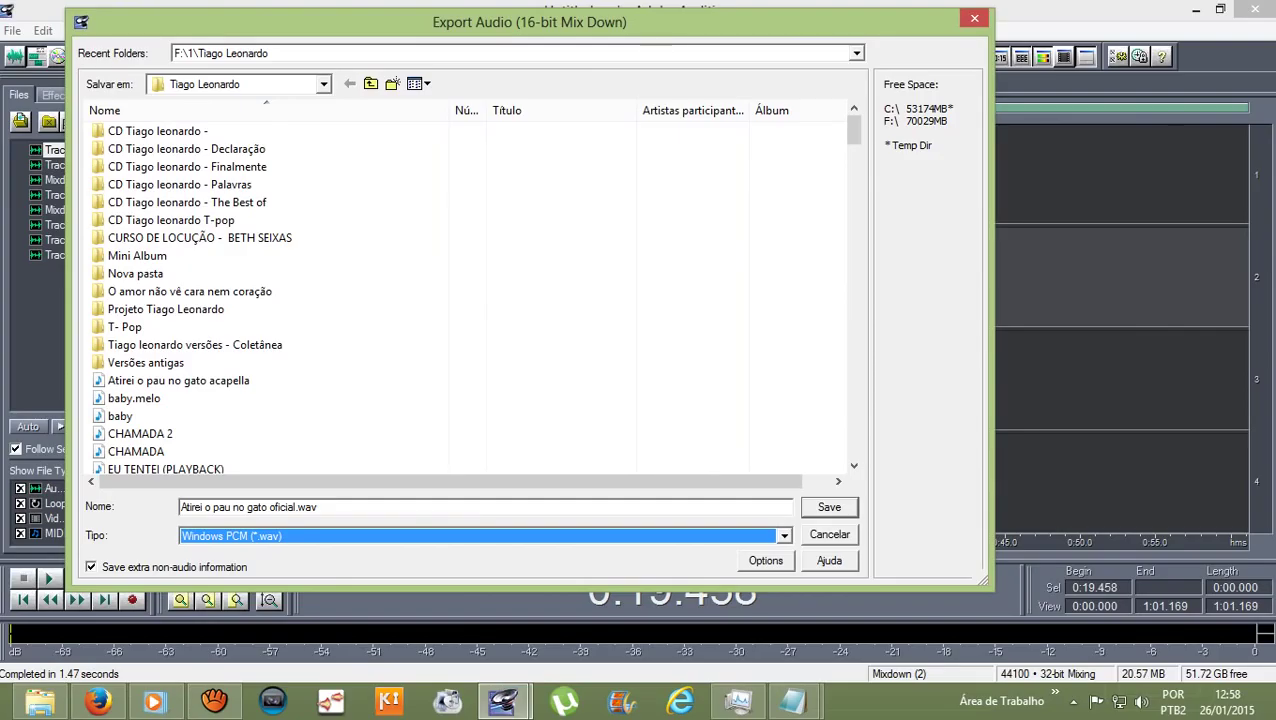
key("Return")
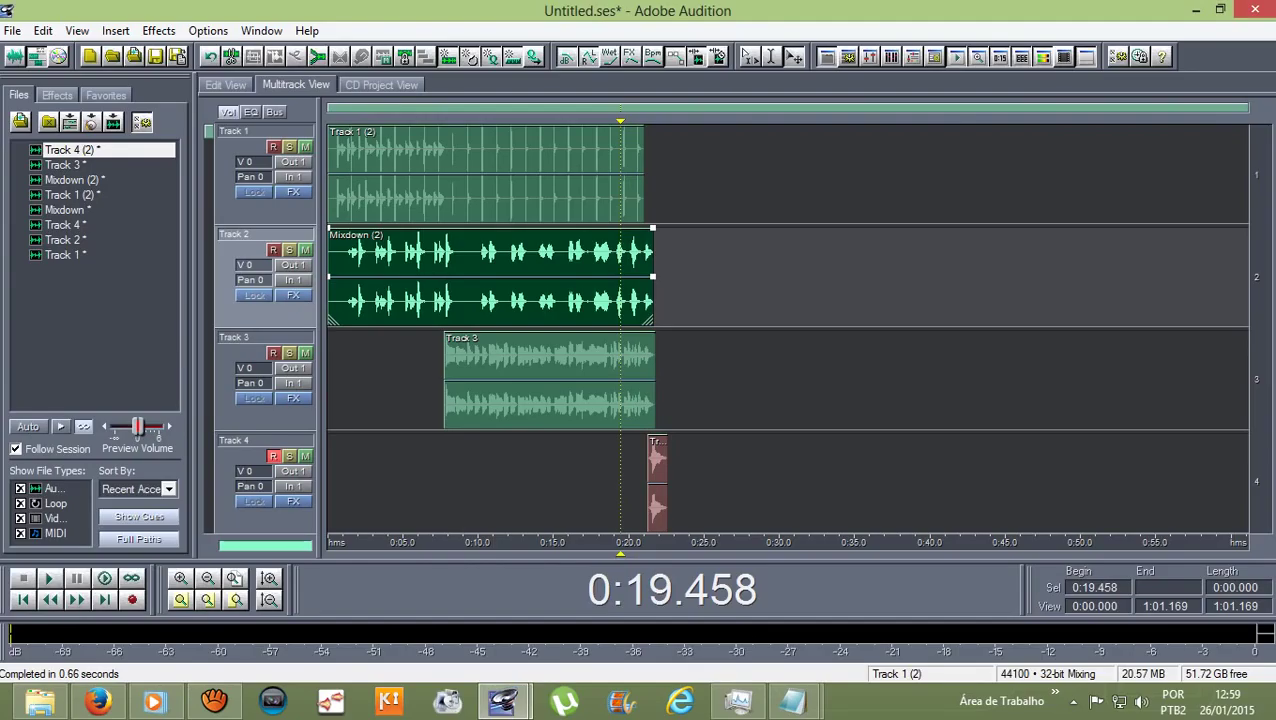
left_click(210, 710)
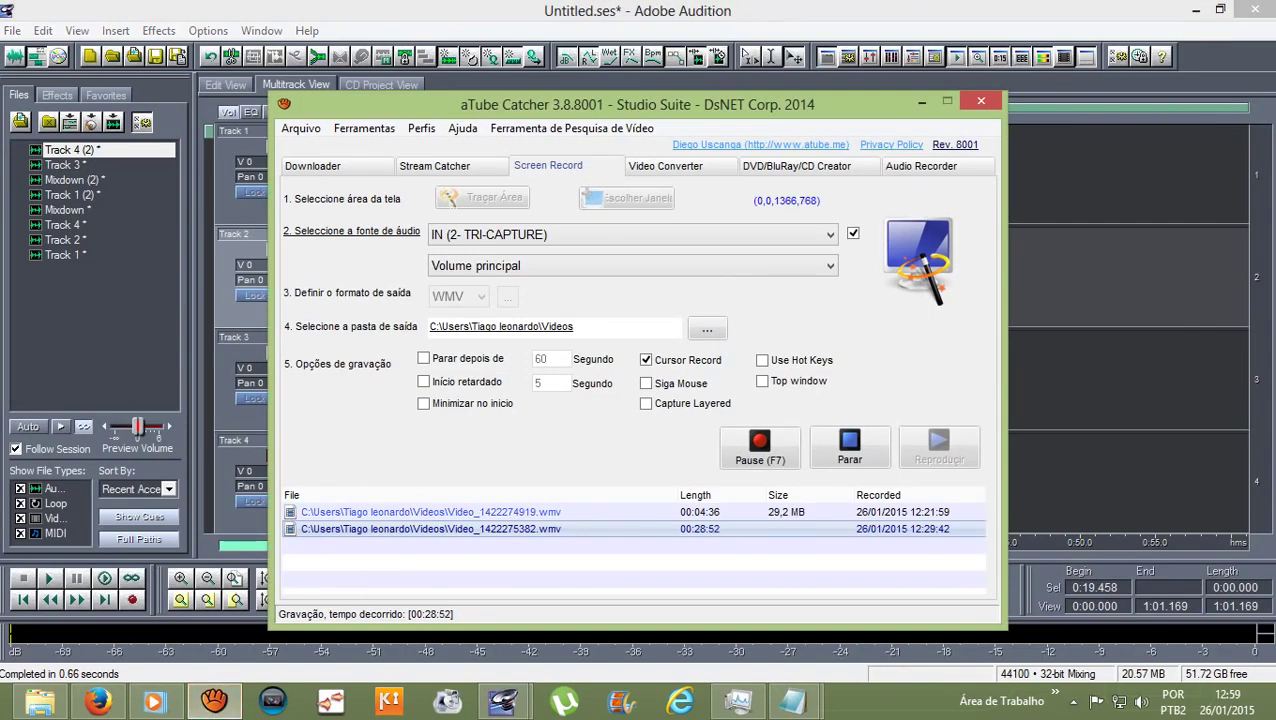
left_click(922, 102)
- Move the playback cursor to about 4.6 seconds and play the mix from there
scroll(419, 280, "up", 2)
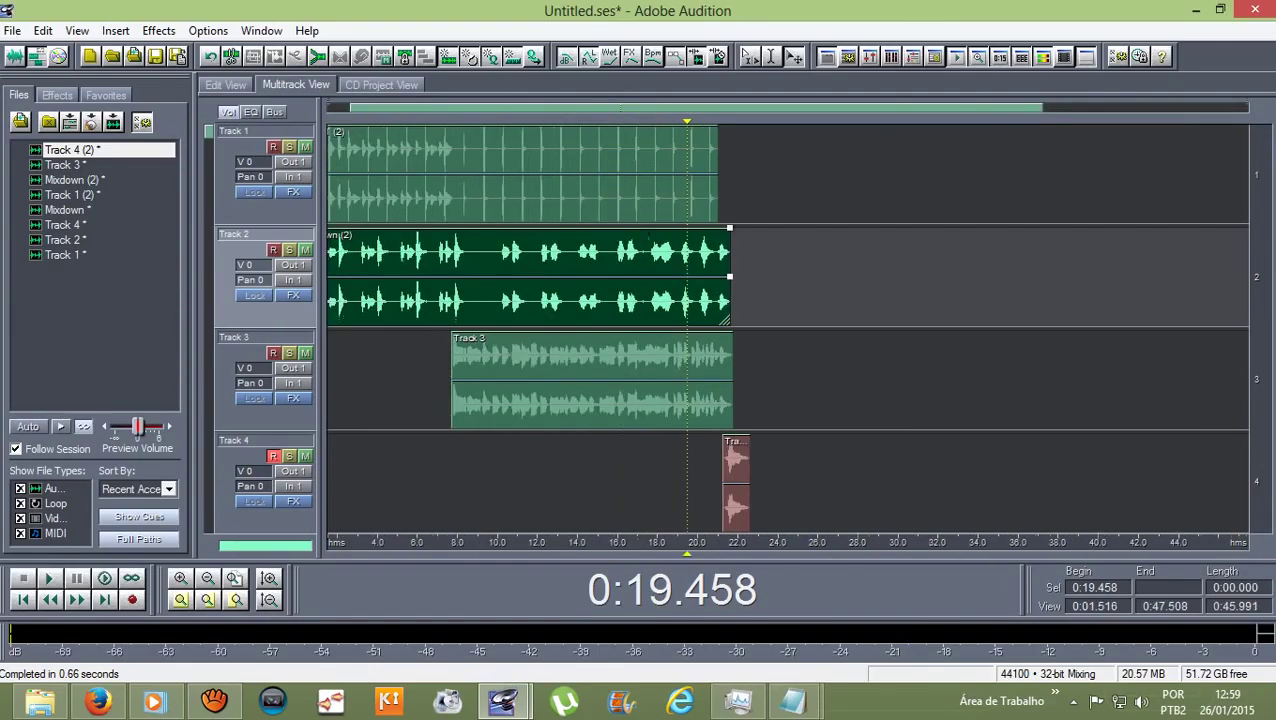
left_click(781, 175)
left_click_drag(776, 121, 858, 121)
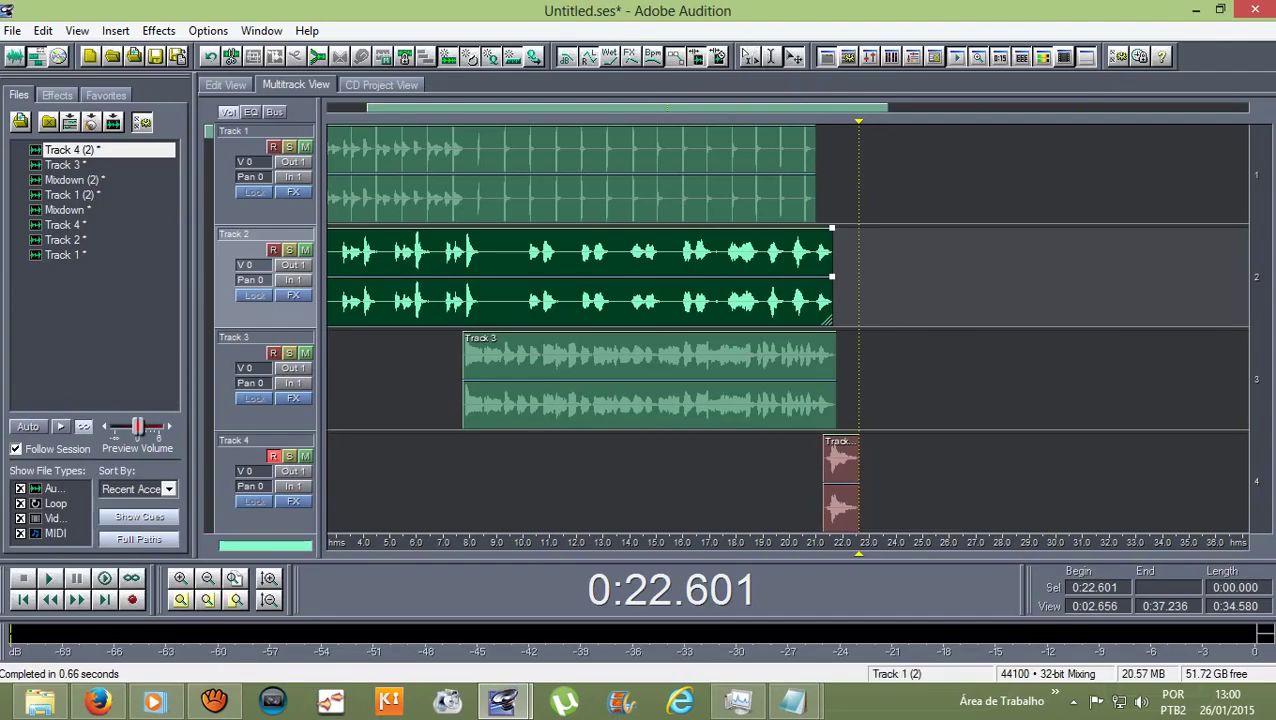
left_click_drag(858, 121, 378, 121)
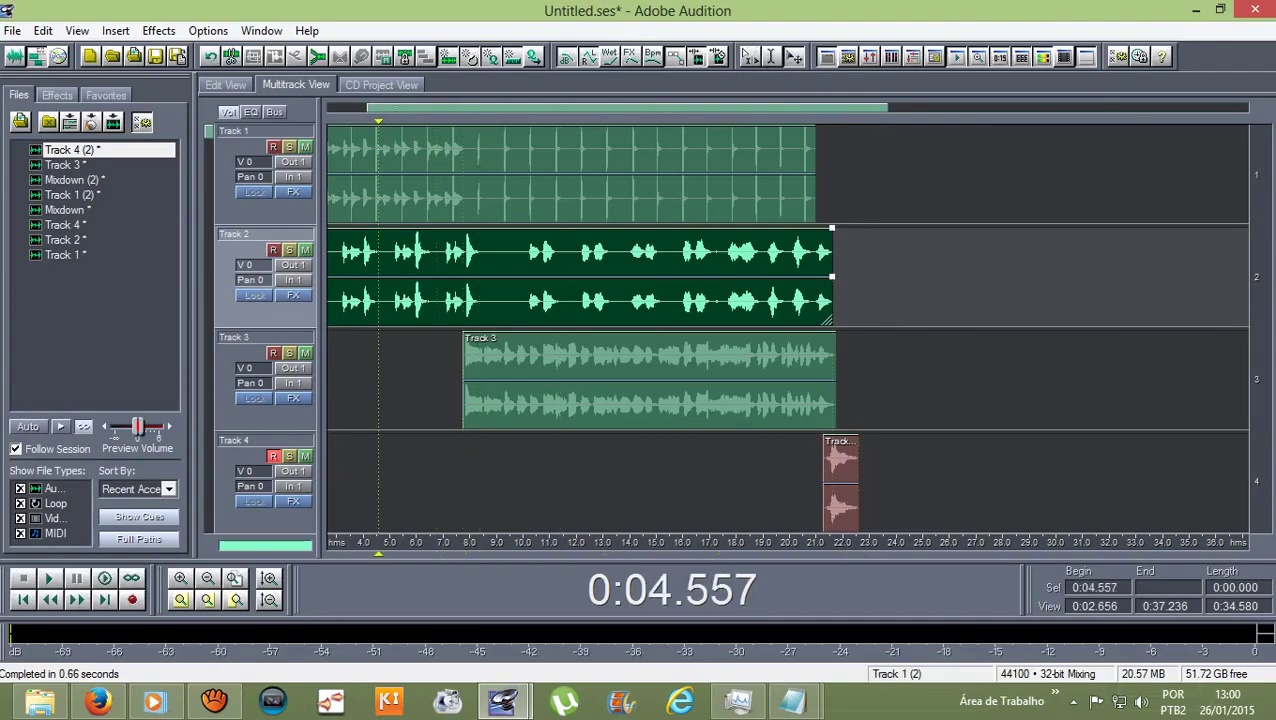
key("space")
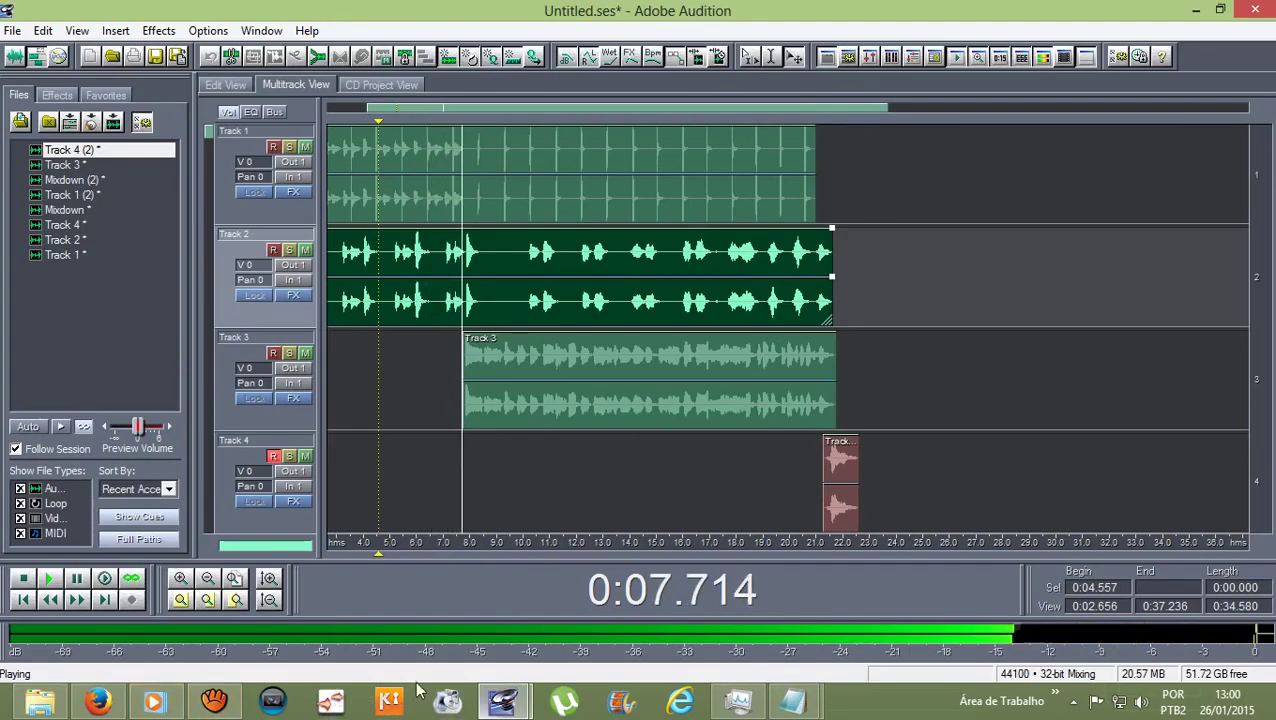
left_click(213, 700)
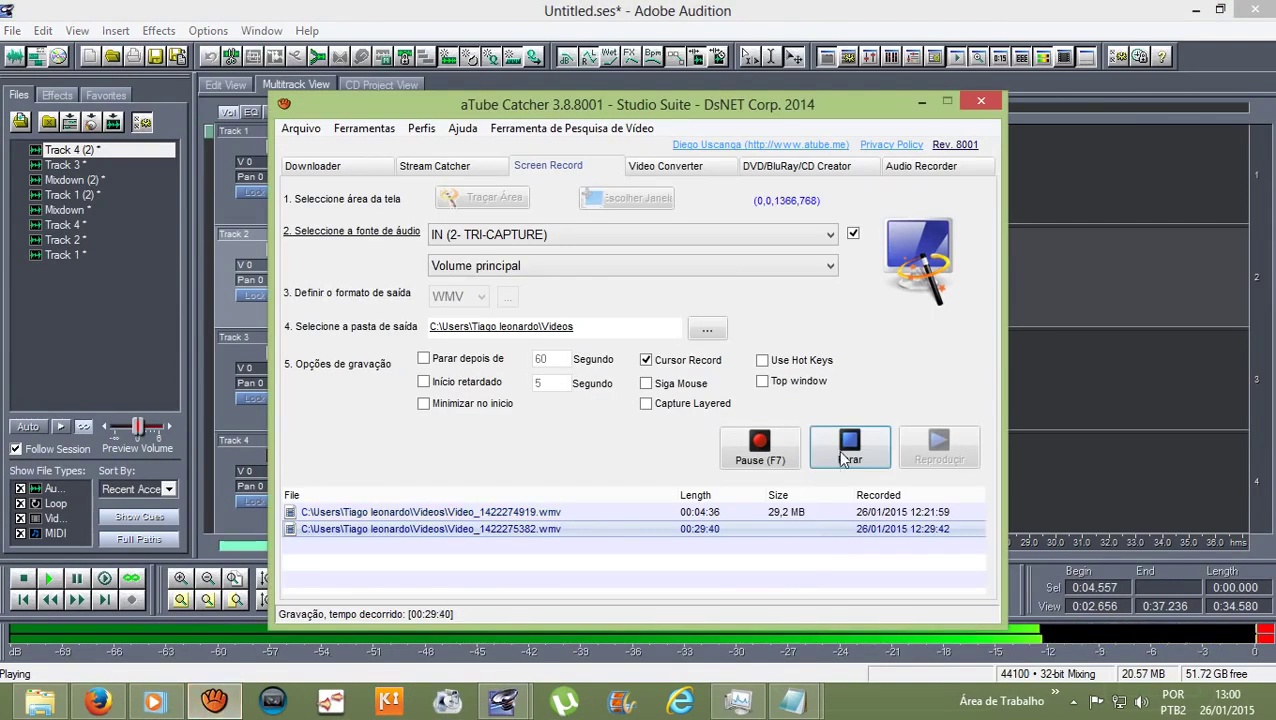